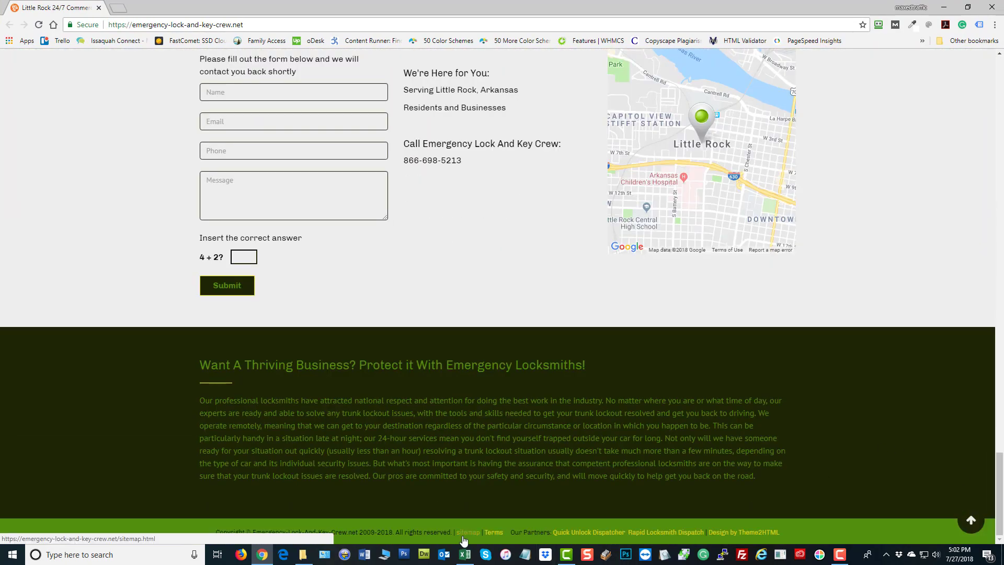
# Open the site's footer sitemap and bring up the Denver Broken Key Extraction sitemap link's menu
pyautogui.click(467, 532)
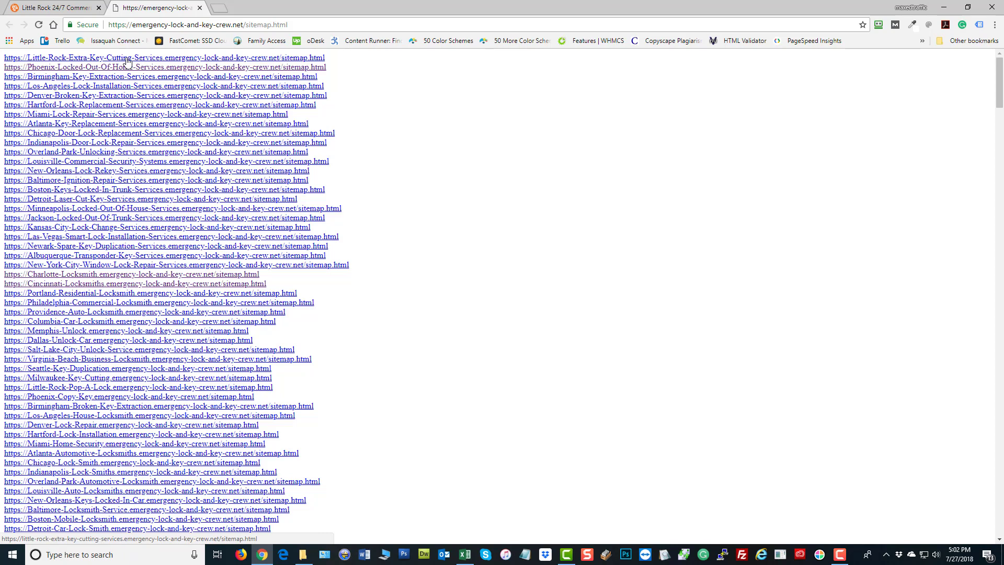
pyautogui.rightClick(81, 97)
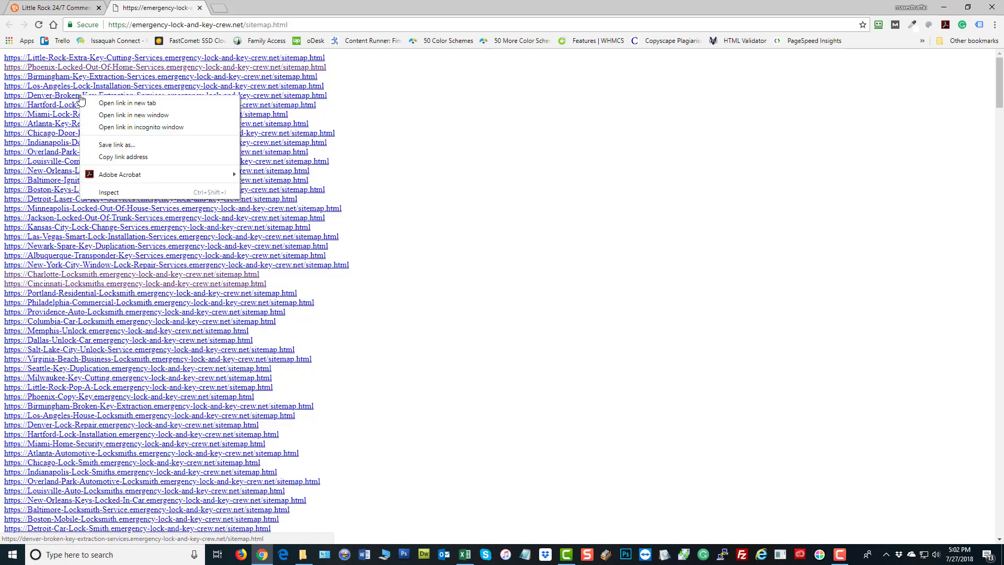
# Open the Denver sitemap in a new tab and load its homepage by removing 'sitemap.html'
pyautogui.click(118, 104)
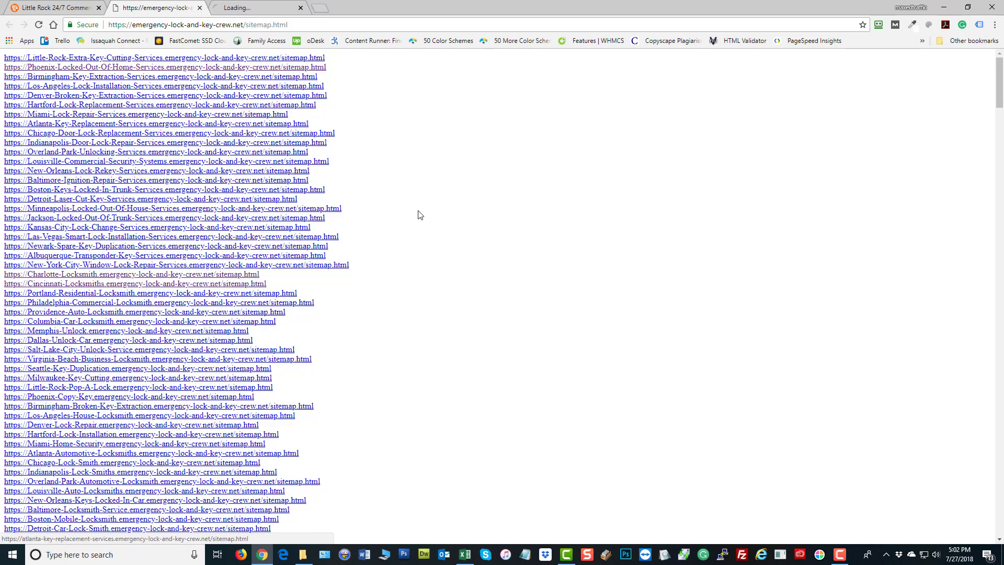
pyautogui.click(268, 9)
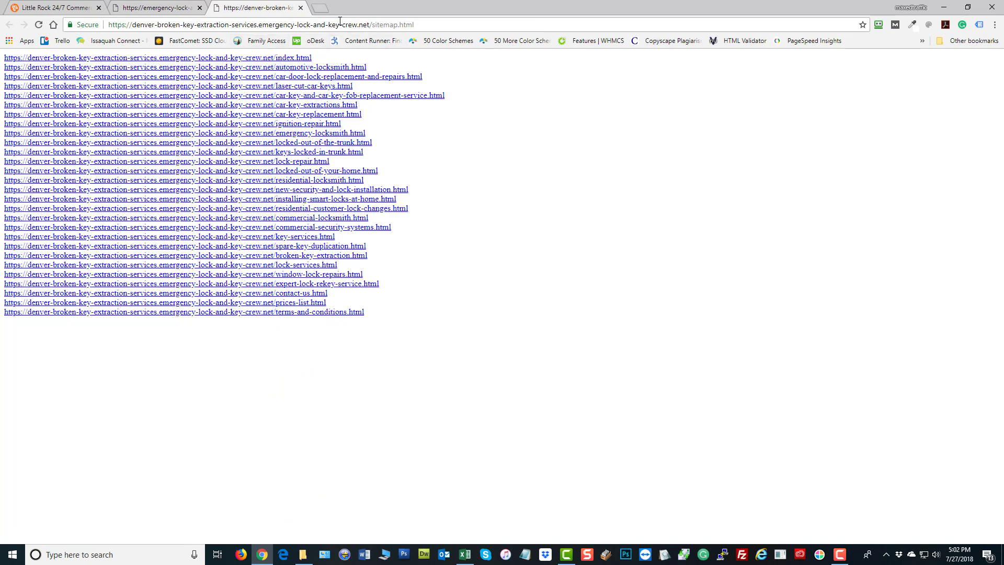
pyautogui.moveTo(376, 25); pyautogui.dragTo(416, 27)
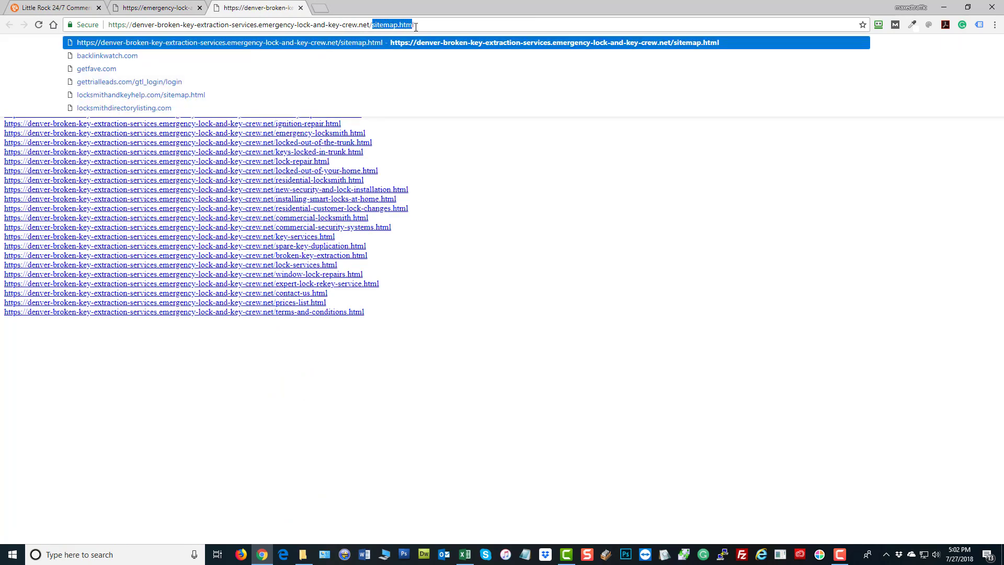
pyautogui.press('BackSpace')
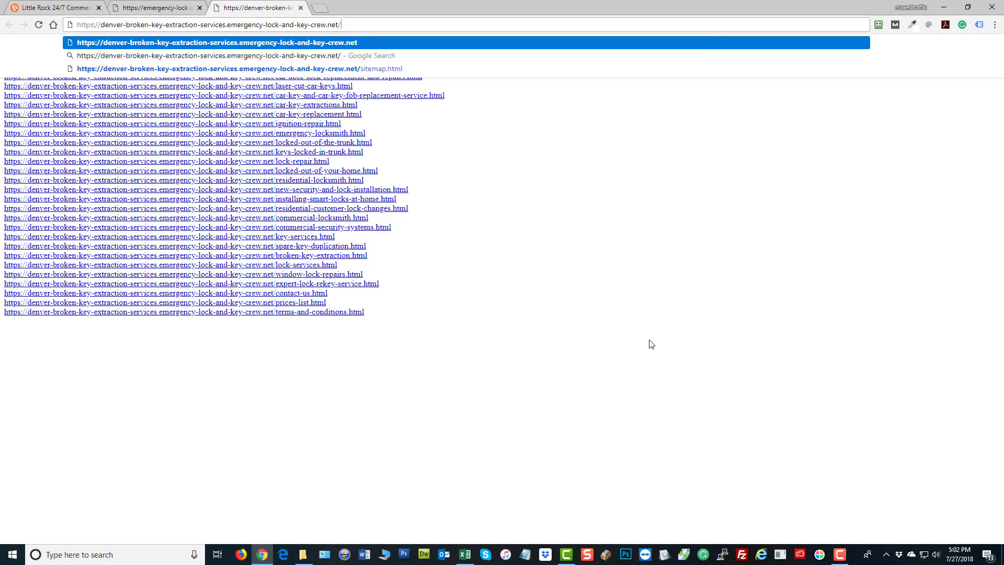
pyautogui.press('Return')
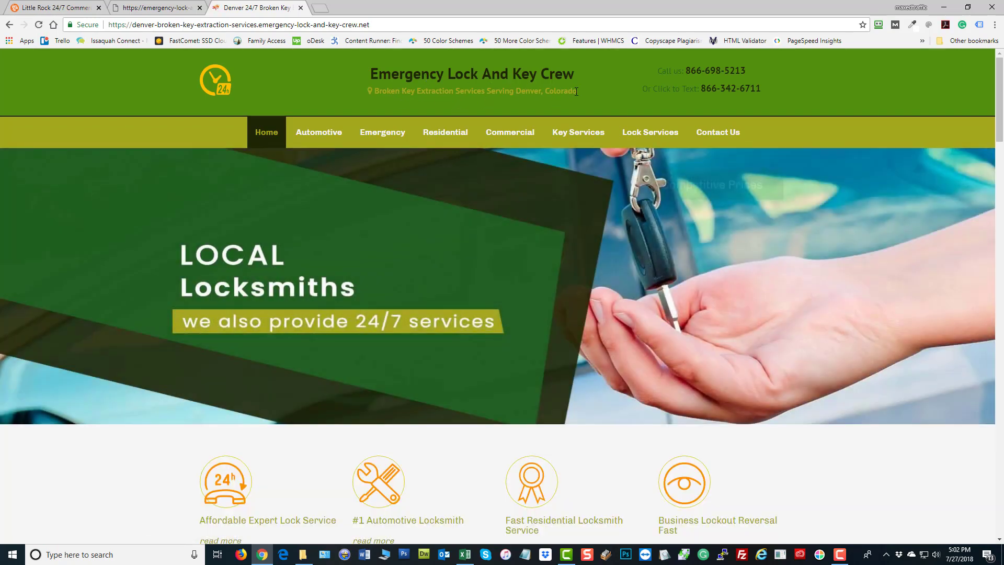
pyautogui.moveTo(578, 91); pyautogui.dragTo(516, 93)
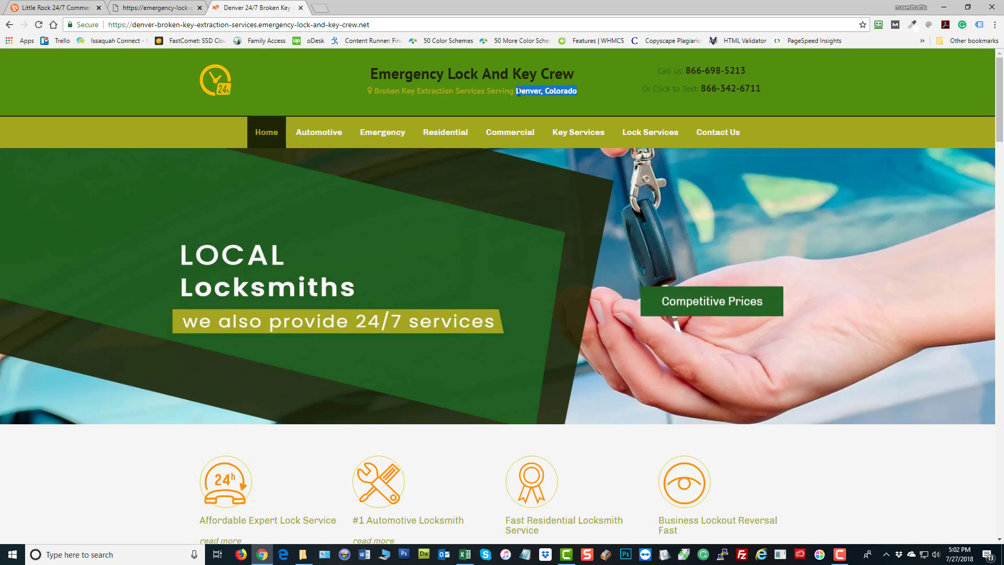
pyautogui.moveTo(319, 131)
pyautogui.scroll(-8, 476, 257)
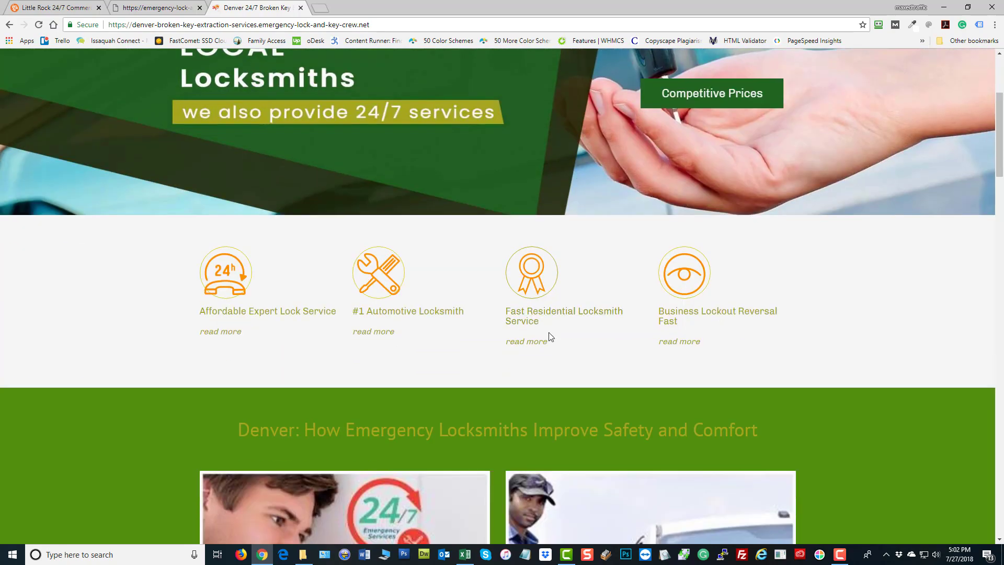
pyautogui.scroll(8, 466, 334)
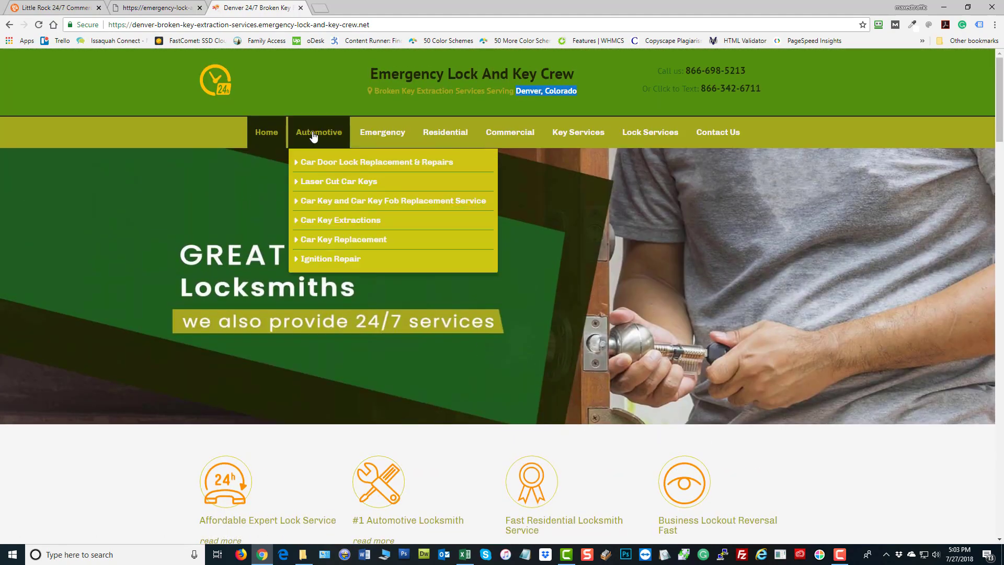
pyautogui.moveTo(536, 144)
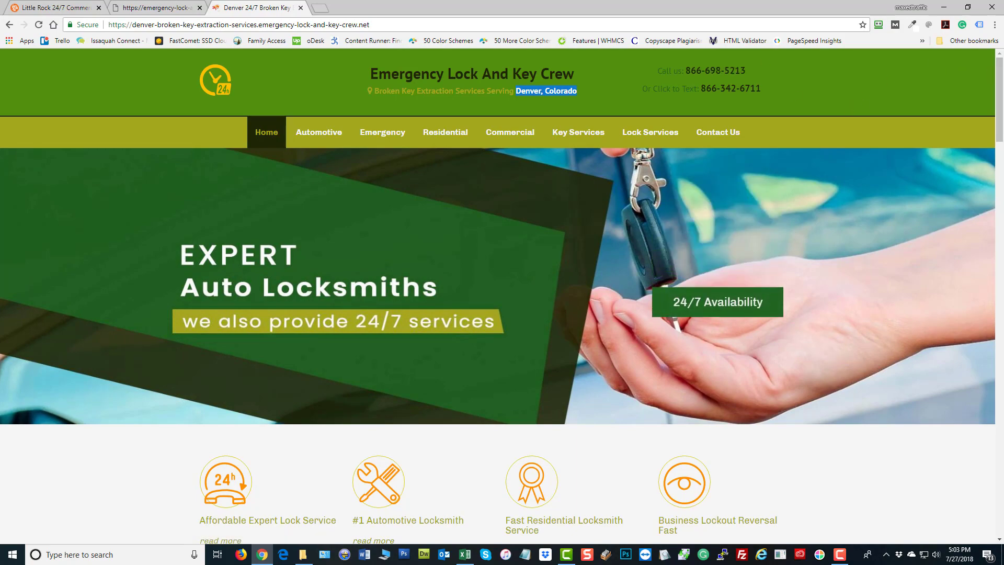
pyautogui.moveTo(998, 74); pyautogui.dragTo(979, 477)
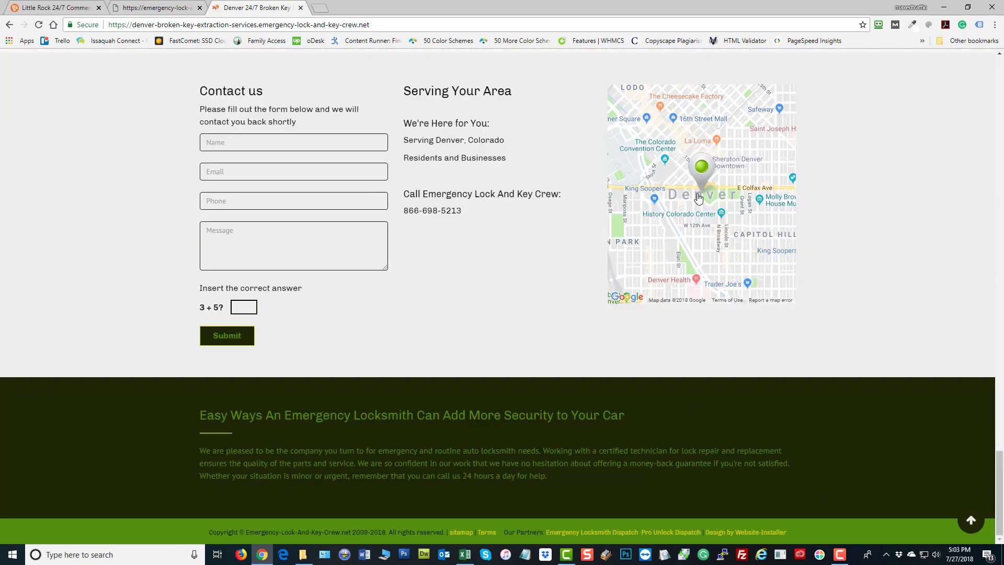
pyautogui.moveTo(699, 199)
pyautogui.mouseDown()
pyautogui.moveTo(722, 229)
pyautogui.moveTo(698, 193)
pyautogui.mouseUp()
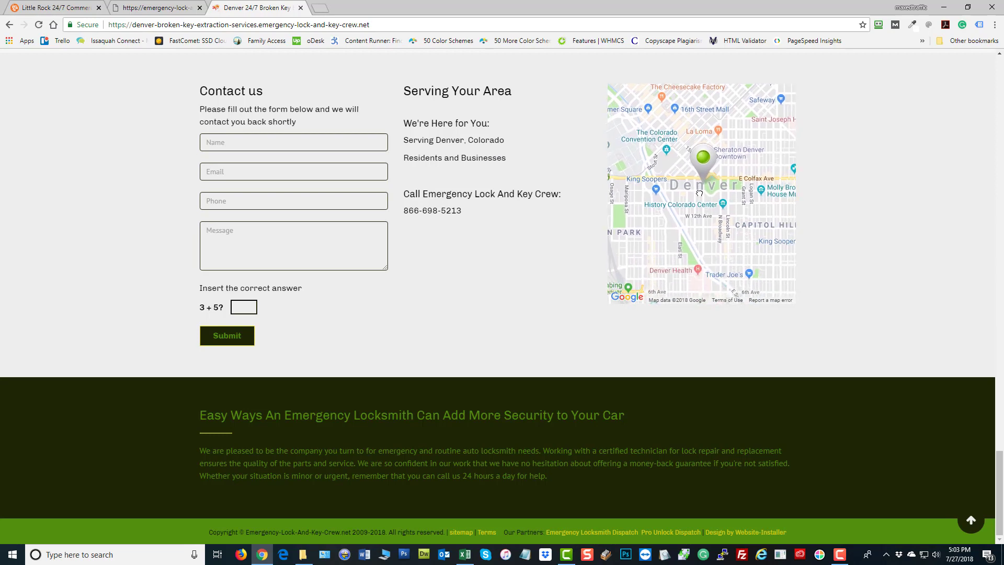
# From the sitemap tab, open the New Orleans link in a new tab and strip '/sitemap.html'
pyautogui.click(148, 10)
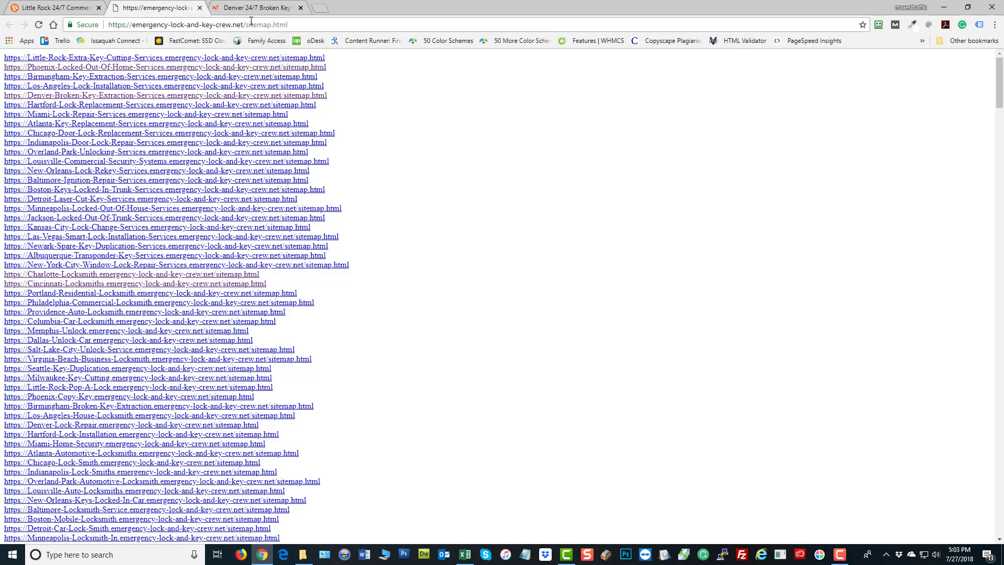
pyautogui.moveTo(245, 25); pyautogui.dragTo(695, 94)
pyautogui.click(498, 240)
pyautogui.rightClick(54, 172)
pyautogui.click(76, 183)
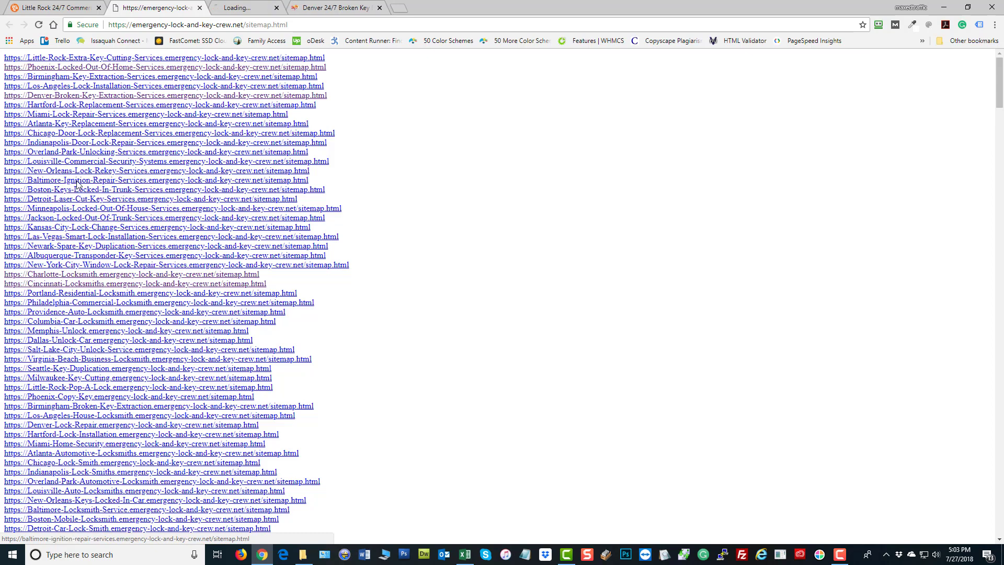
pyautogui.click(257, 8)
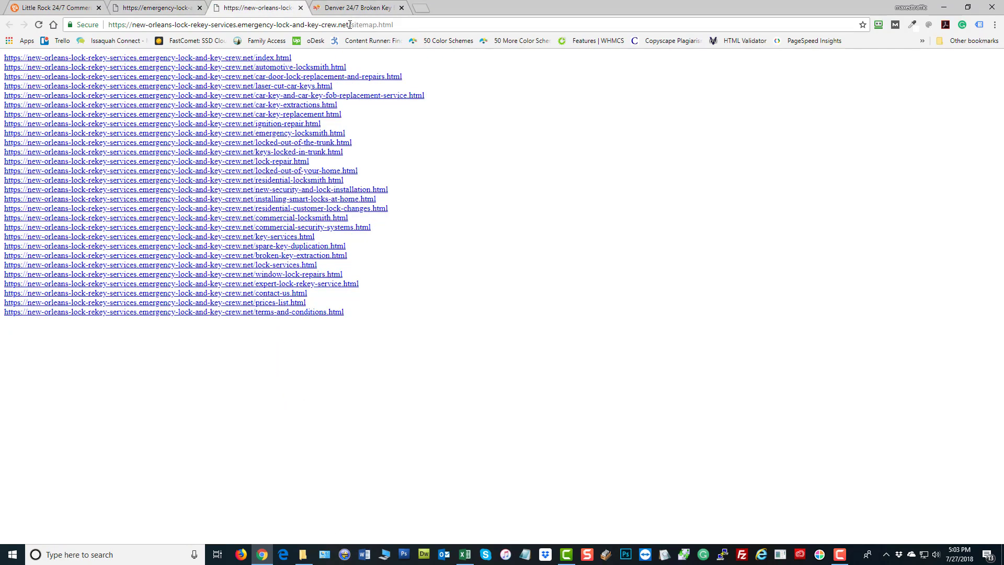
pyautogui.moveTo(349, 24); pyautogui.dragTo(420, 37)
pyautogui.press('BackSpace')
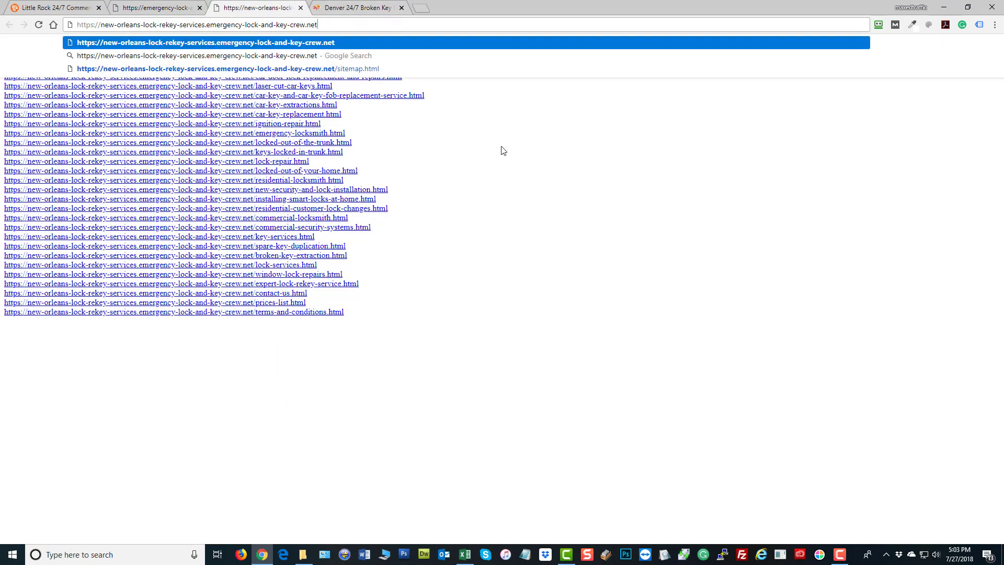
pyautogui.press('Return')
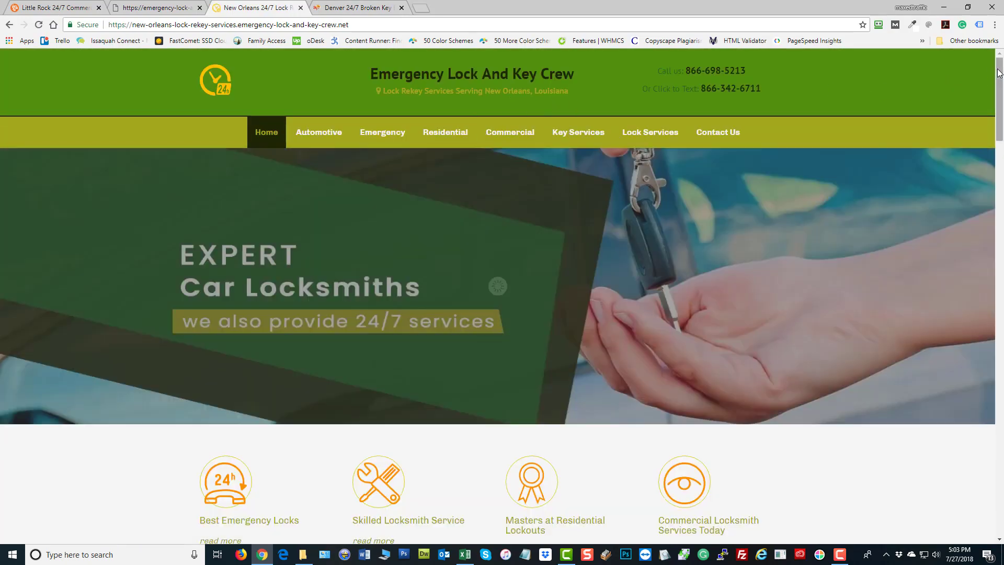
# Close the sitemap, Denver and New Orleans tabs, keeping Little Rock, and add a blank tab
pyautogui.moveTo(999, 73); pyautogui.dragTo(999, 468)
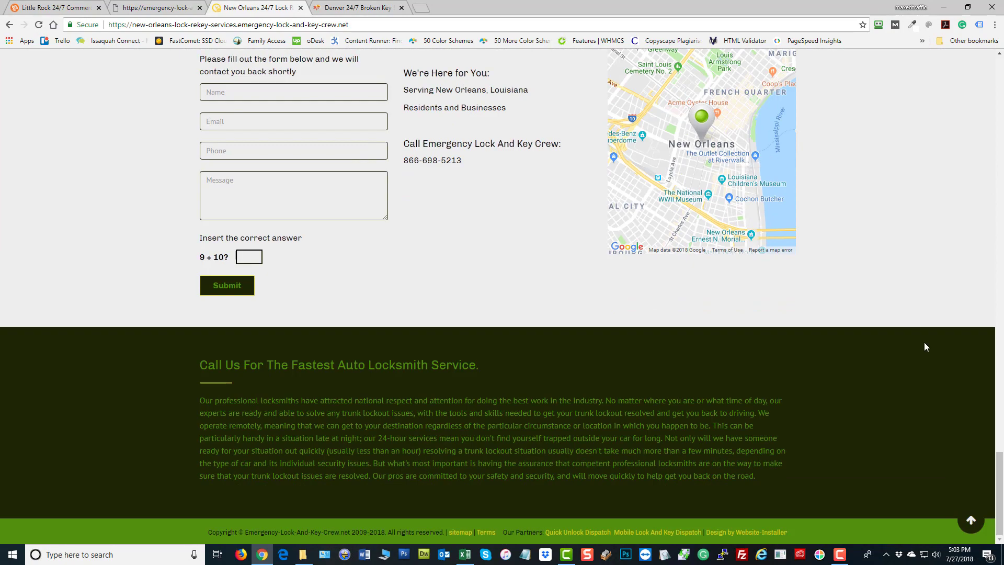
pyautogui.moveTo(999, 514); pyautogui.dragTo(998, 115)
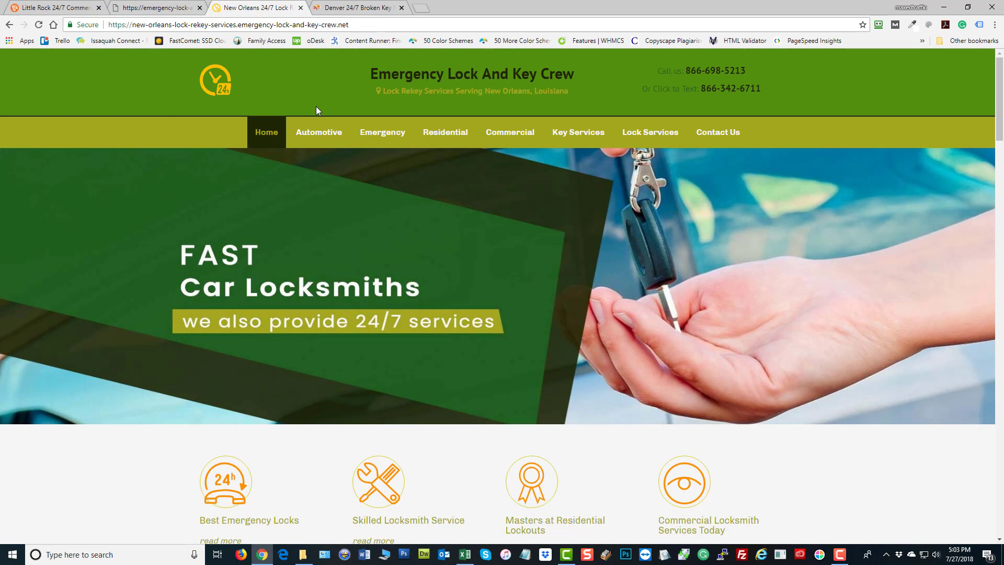
pyautogui.click(15, 9)
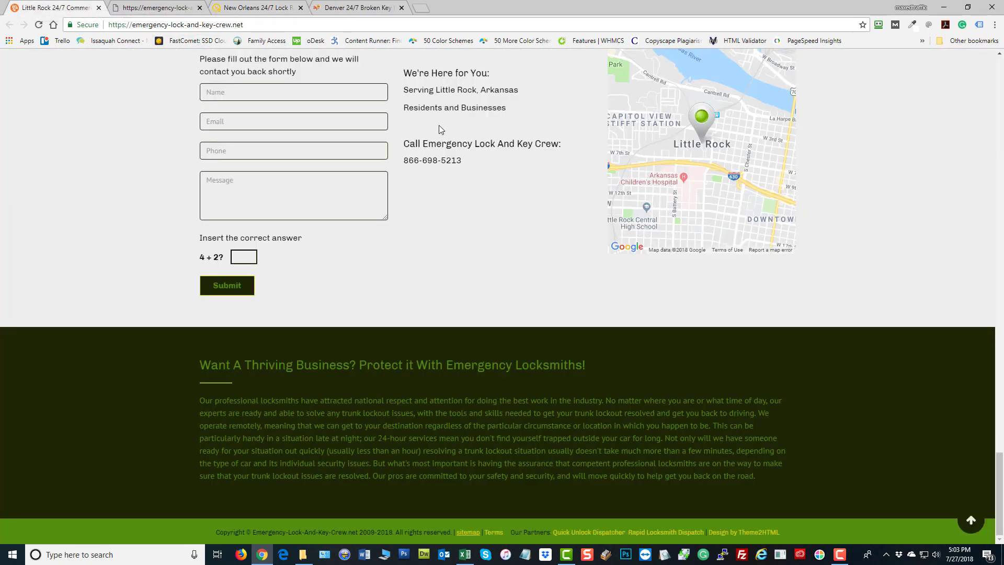
pyautogui.scroll(15, 328, 118)
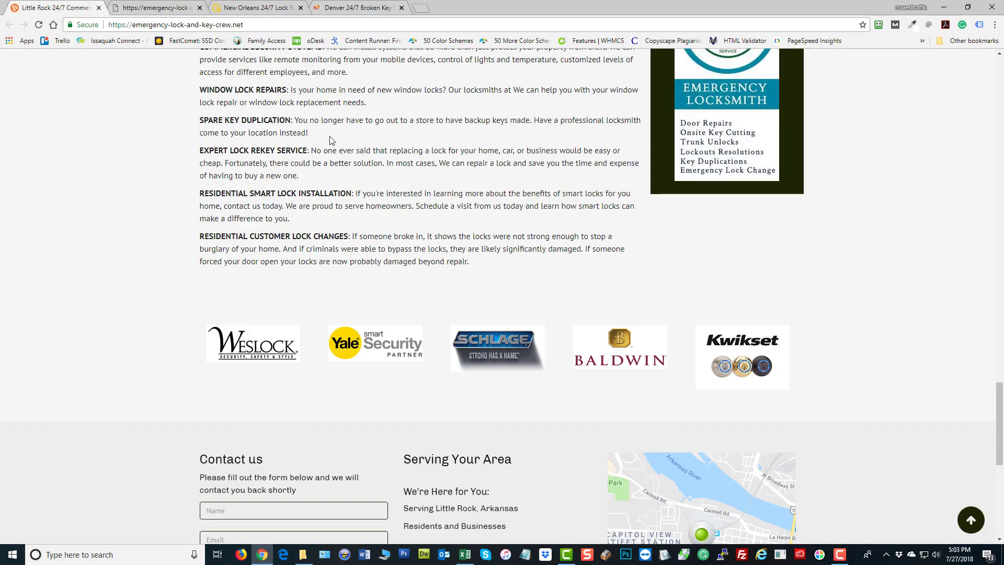
pyautogui.scroll(15, 329, 137)
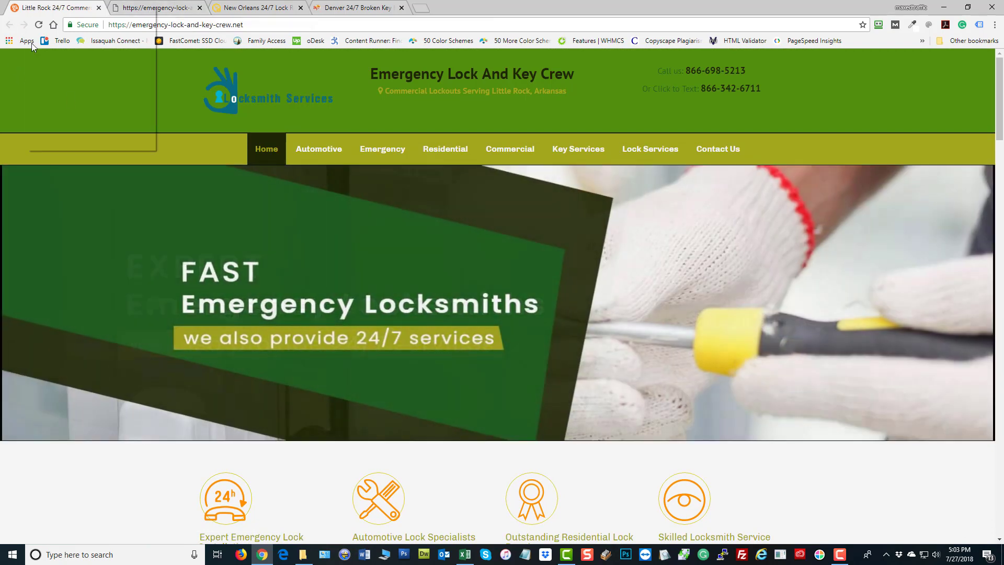
pyautogui.rightClick(26, 8)
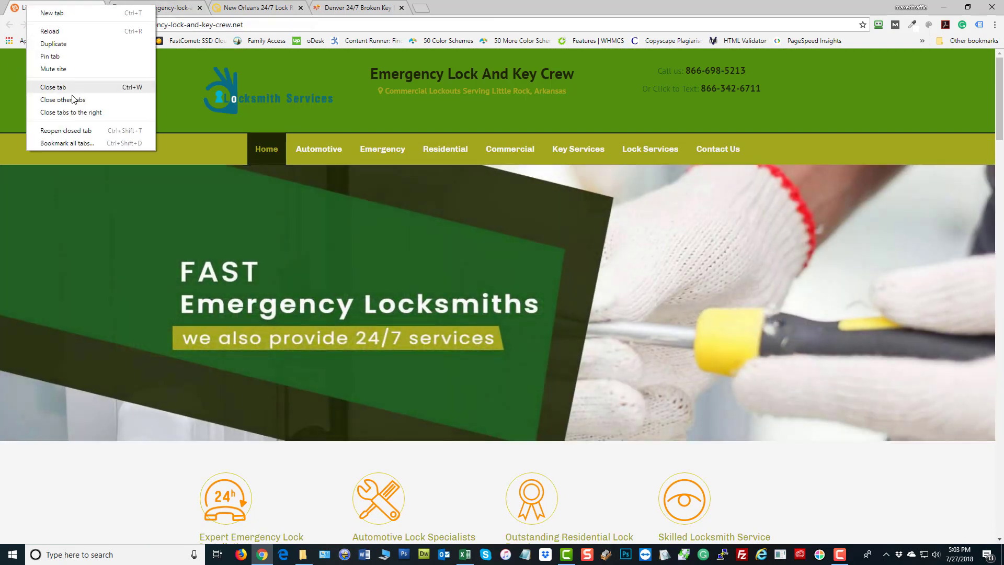
pyautogui.click(74, 100)
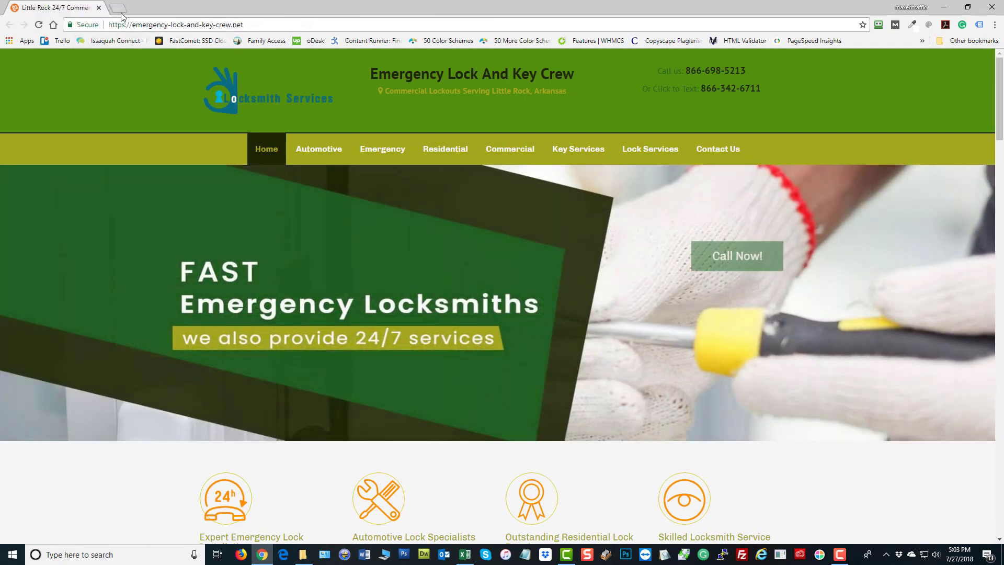
pyautogui.click(119, 8)
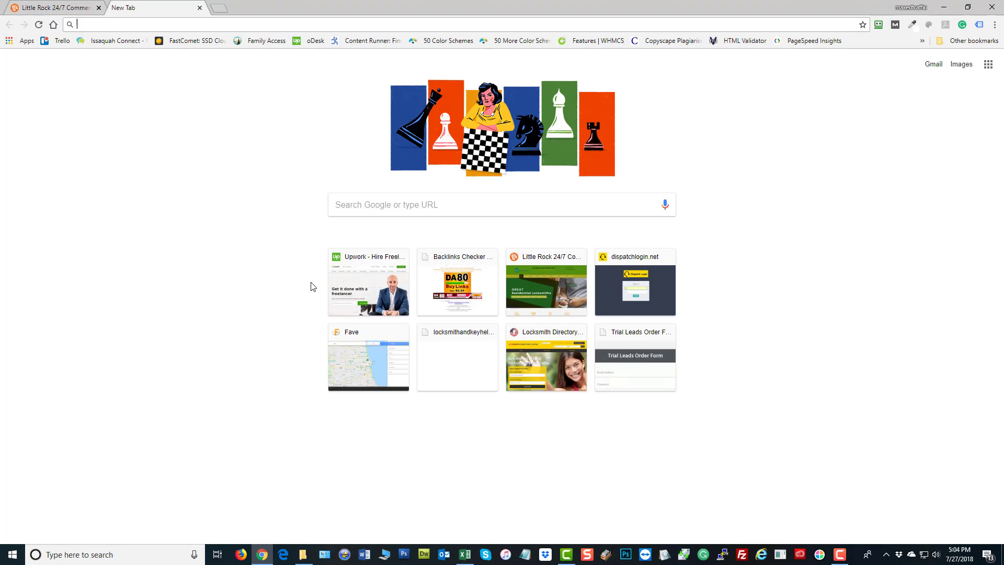
# Search Google for 'little rock locksmith' and scroll through the local map and organic results
pyautogui.write('little rock locksmith')
pyautogui.press('Return')
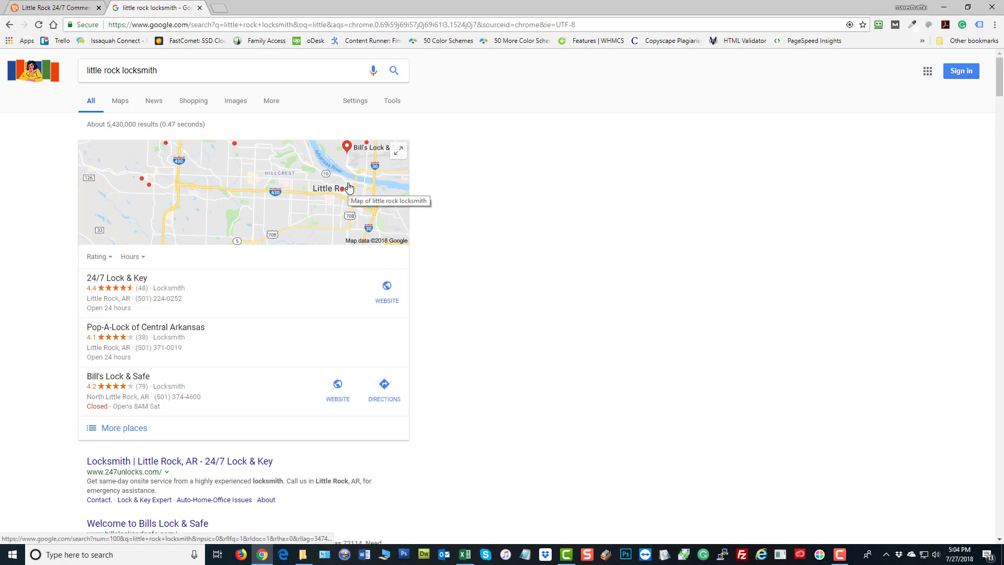
pyautogui.scroll(-2, 554, 301)
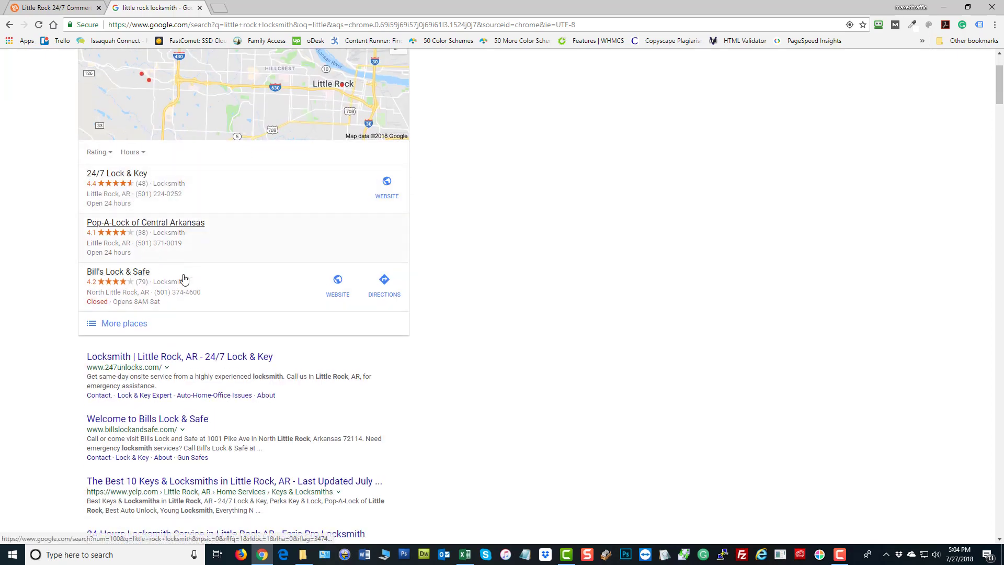
pyautogui.scroll(2, 644, 246)
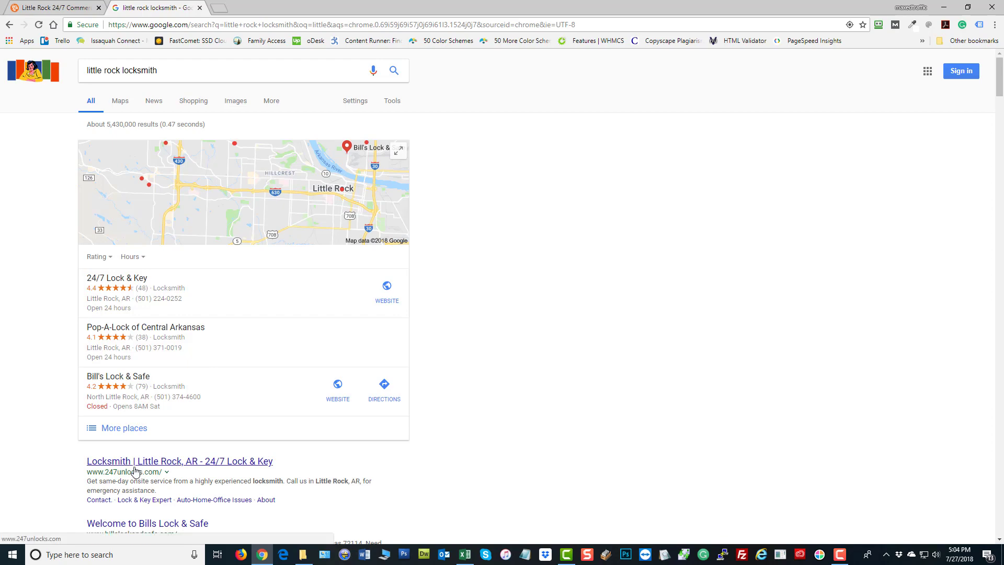
pyautogui.scroll(-1, 136, 471)
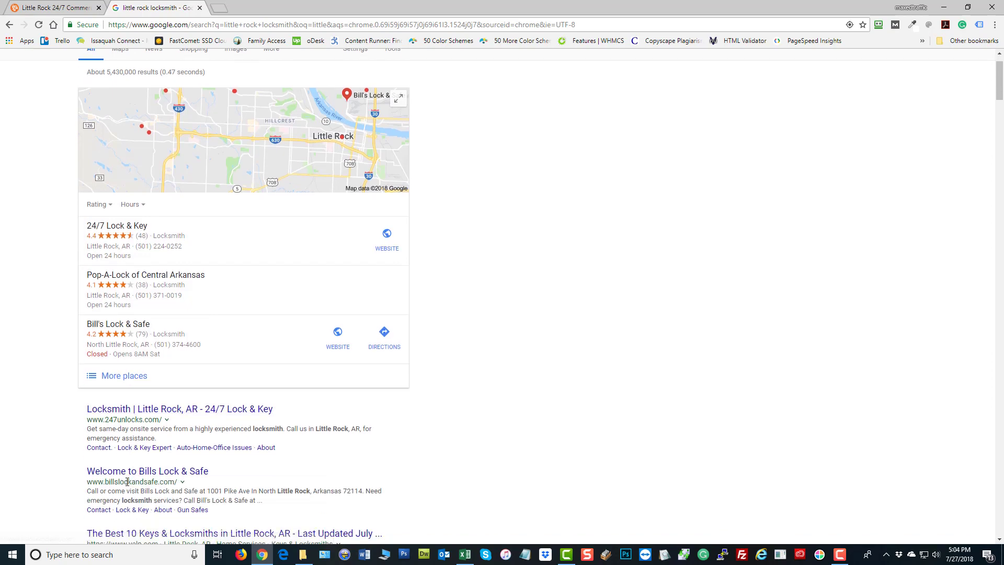
pyautogui.scroll(-3, 469, 416)
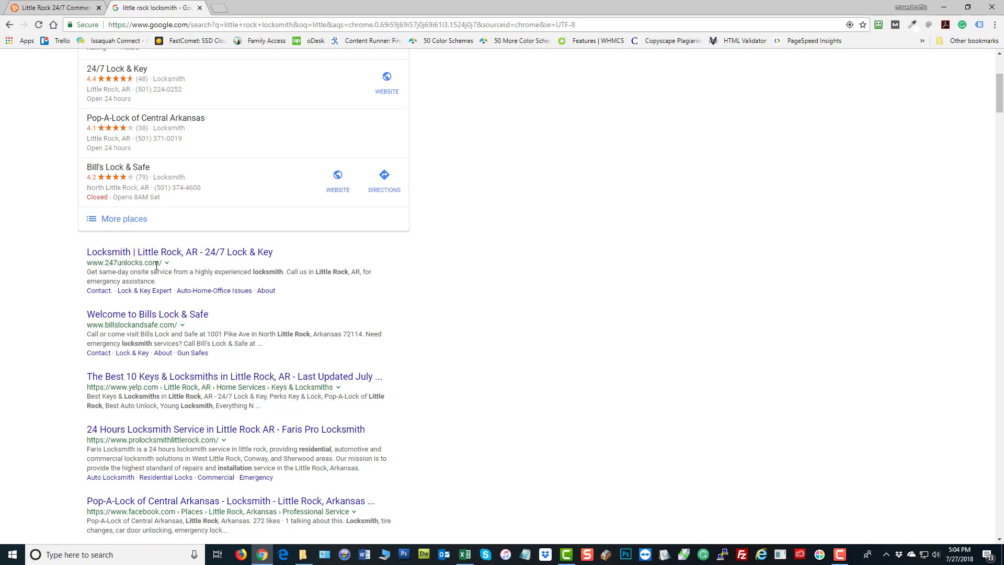
pyautogui.moveTo(160, 263); pyautogui.dragTo(104, 263)
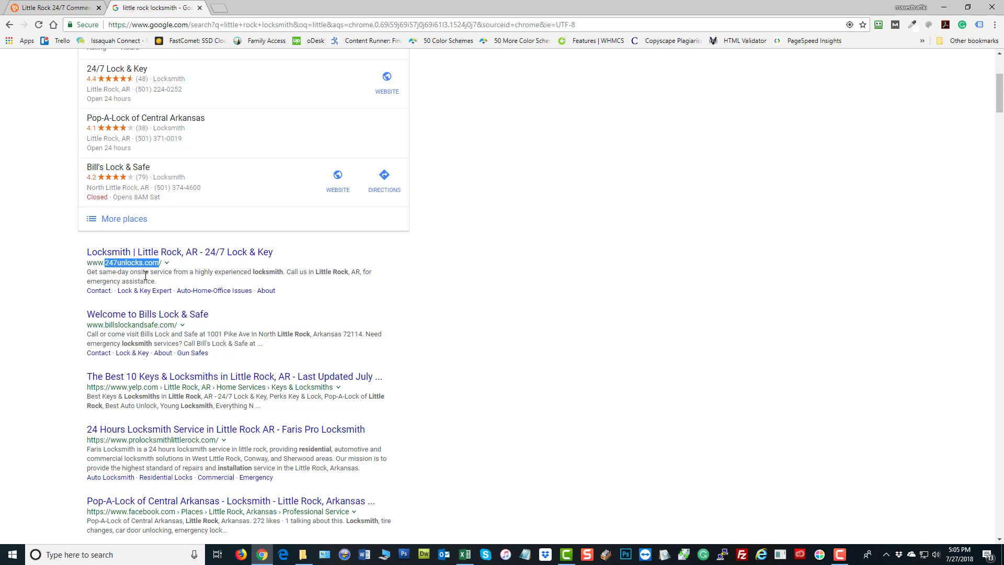
pyautogui.moveTo(176, 325); pyautogui.dragTo(112, 325)
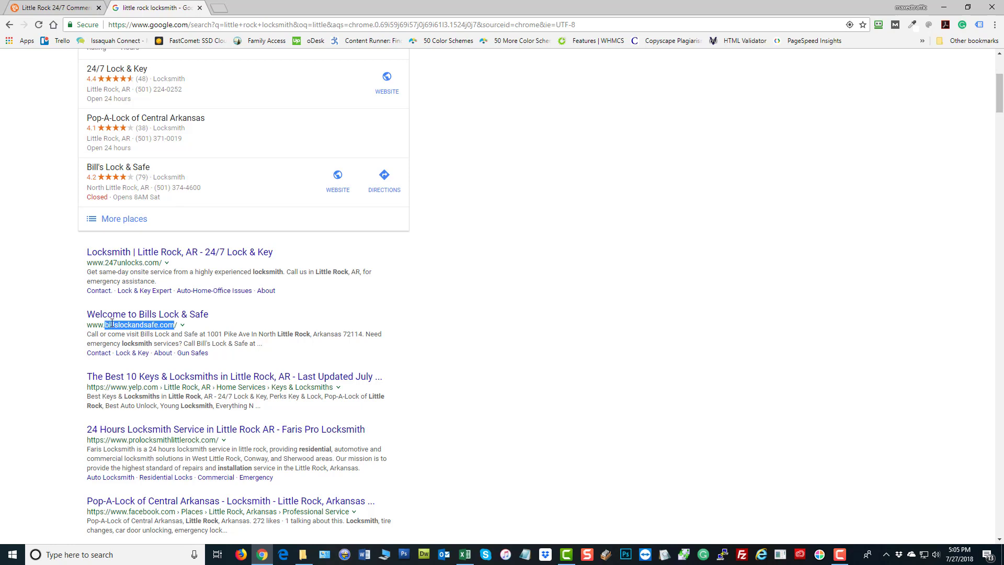
pyautogui.moveTo(161, 263); pyautogui.dragTo(106, 265)
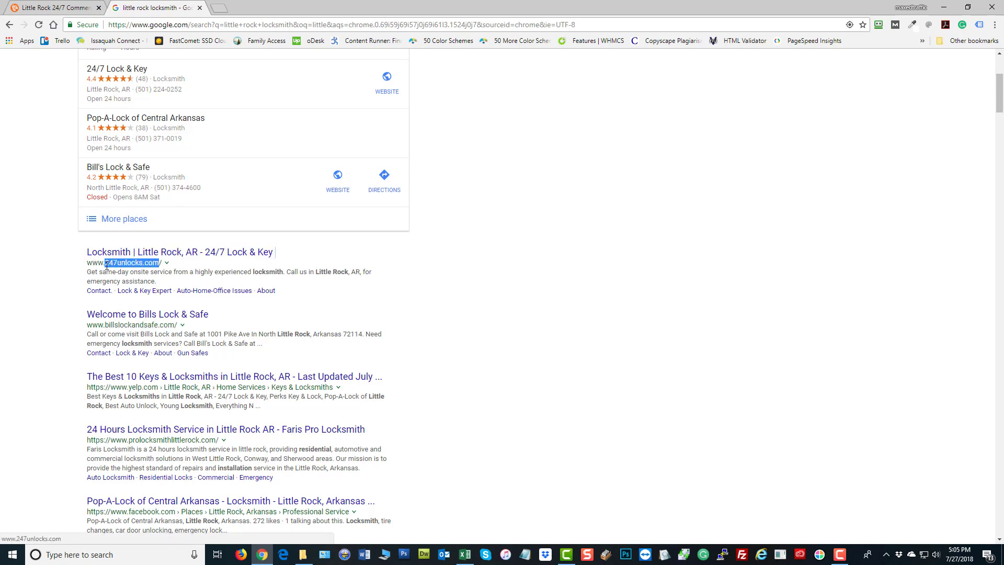
pyautogui.moveTo(177, 325); pyautogui.dragTo(109, 326)
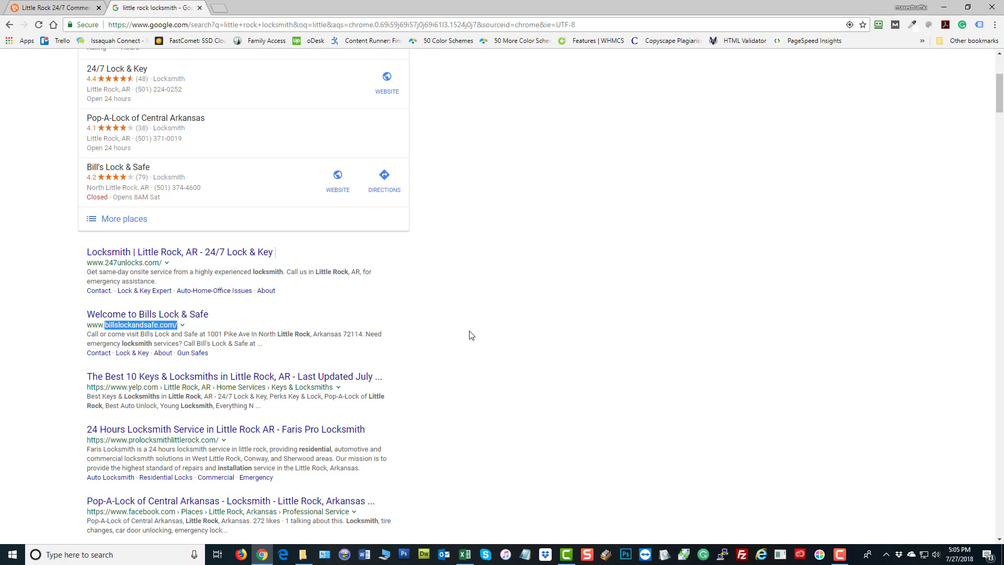
pyautogui.scroll(-2, 469, 335)
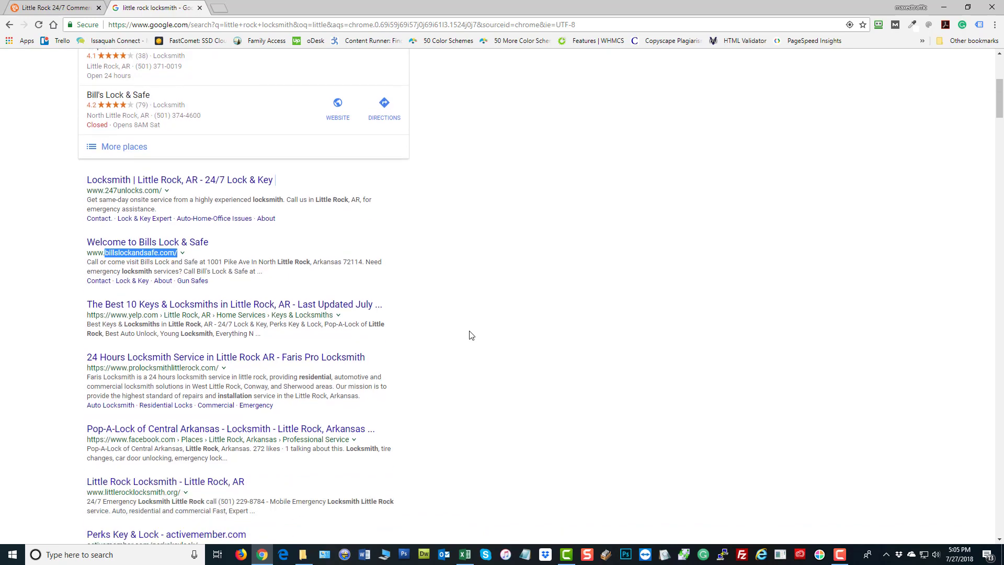
pyautogui.moveTo(217, 283); pyautogui.dragTo(135, 286)
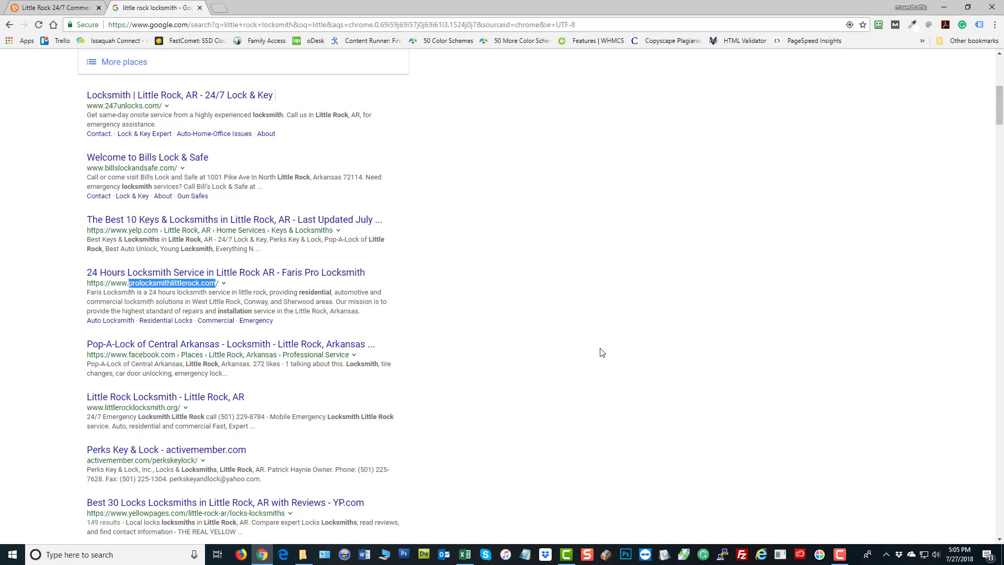
pyautogui.scroll(7, 600, 353)
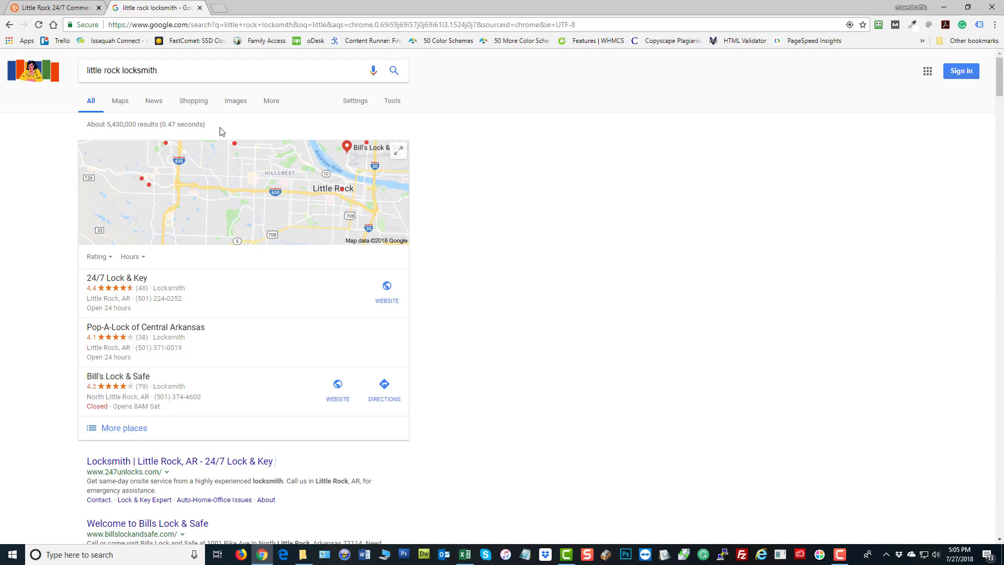
pyautogui.moveTo(121, 71); pyautogui.dragTo(87, 70)
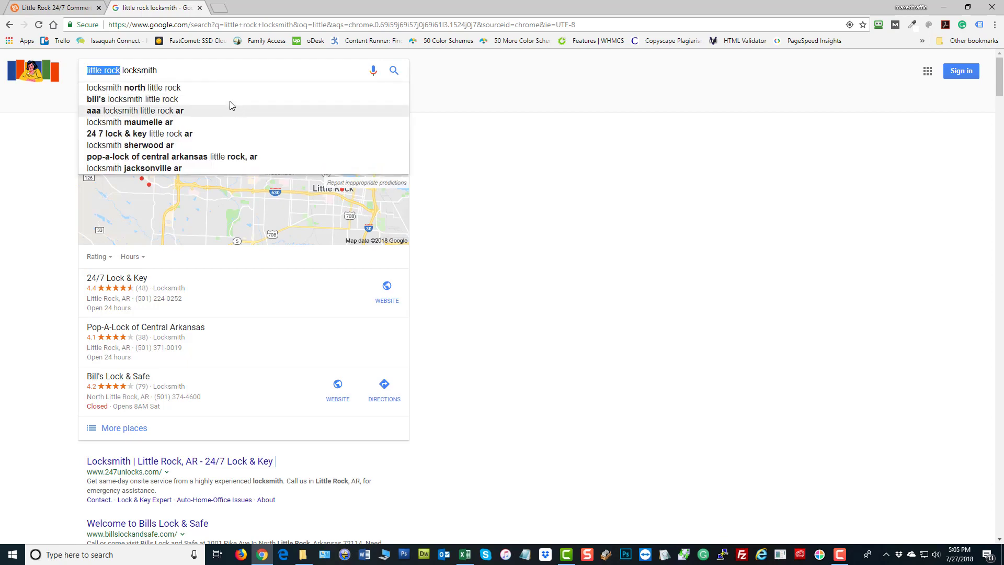
pyautogui.click(61, 7)
pyautogui.scroll(-6, 500, 323)
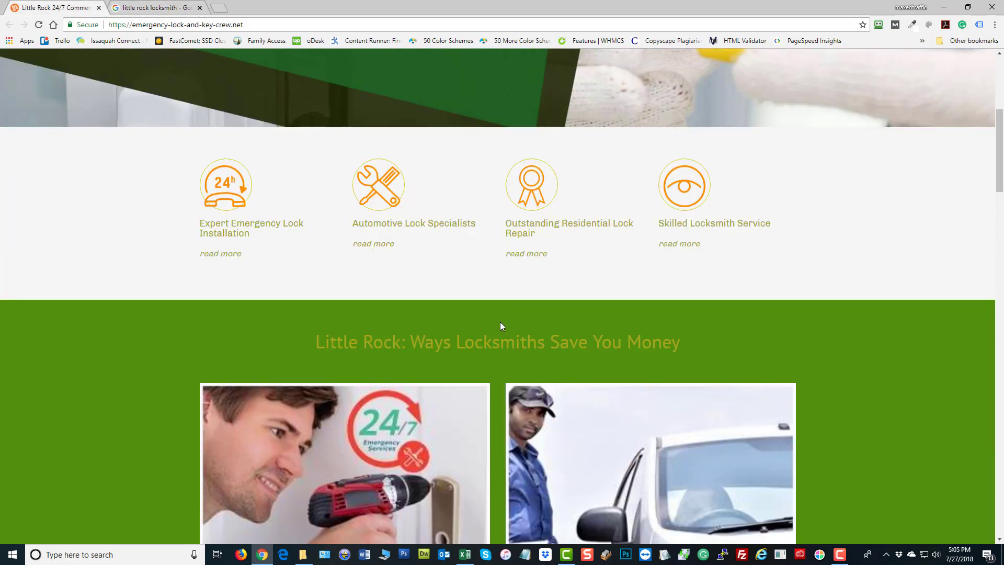
pyautogui.scroll(6, 500, 323)
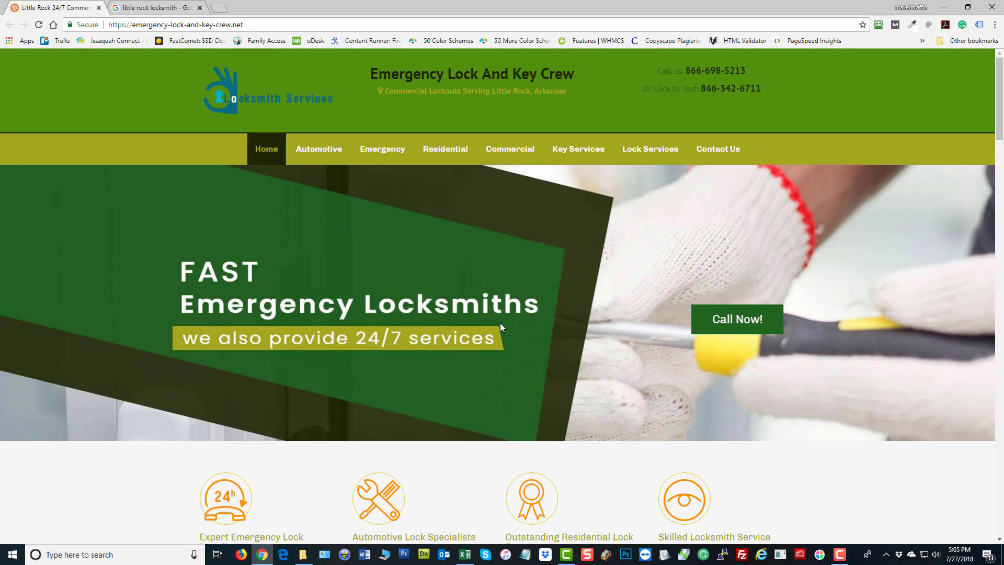
pyautogui.click(137, 7)
pyautogui.press('BackSpace')
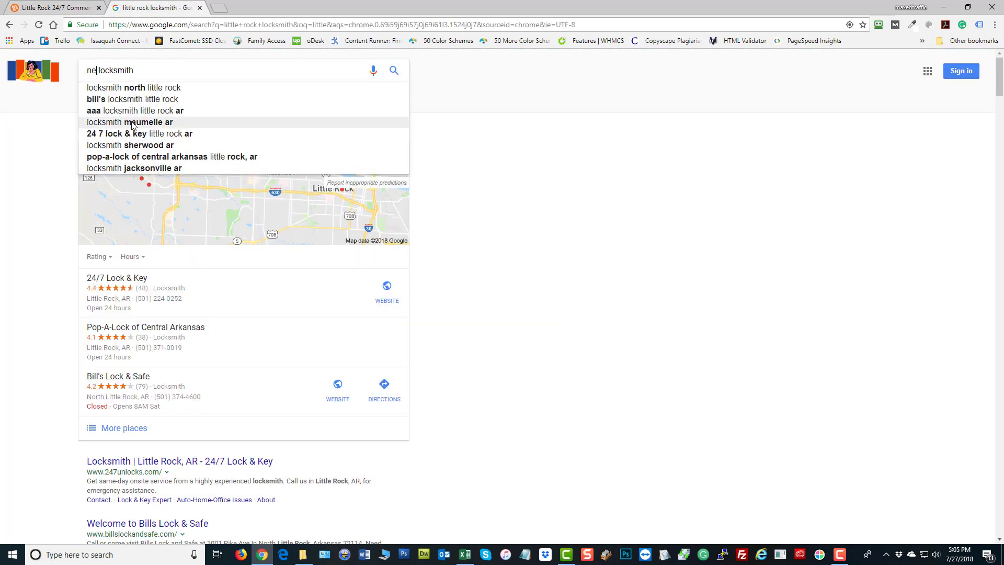
pyautogui.write('new orleans')
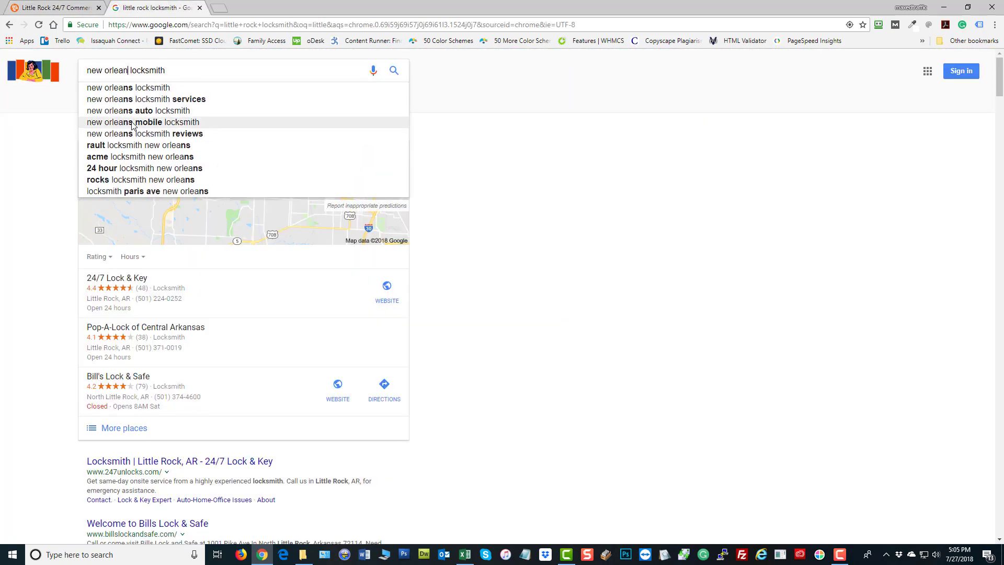
pyautogui.press('Return')
pyautogui.scroll(-6, 574, 337)
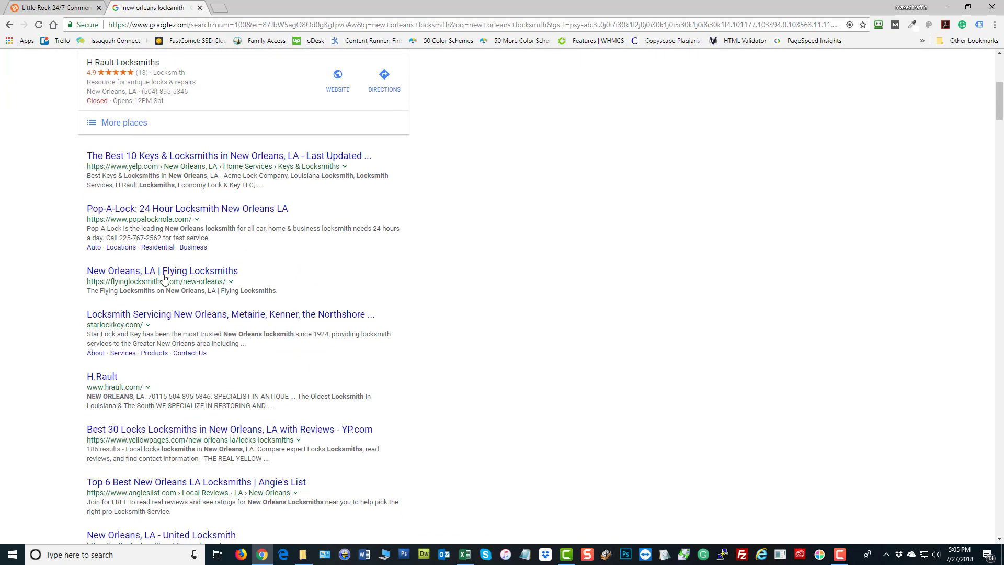
pyautogui.moveTo(181, 281); pyautogui.dragTo(98, 281)
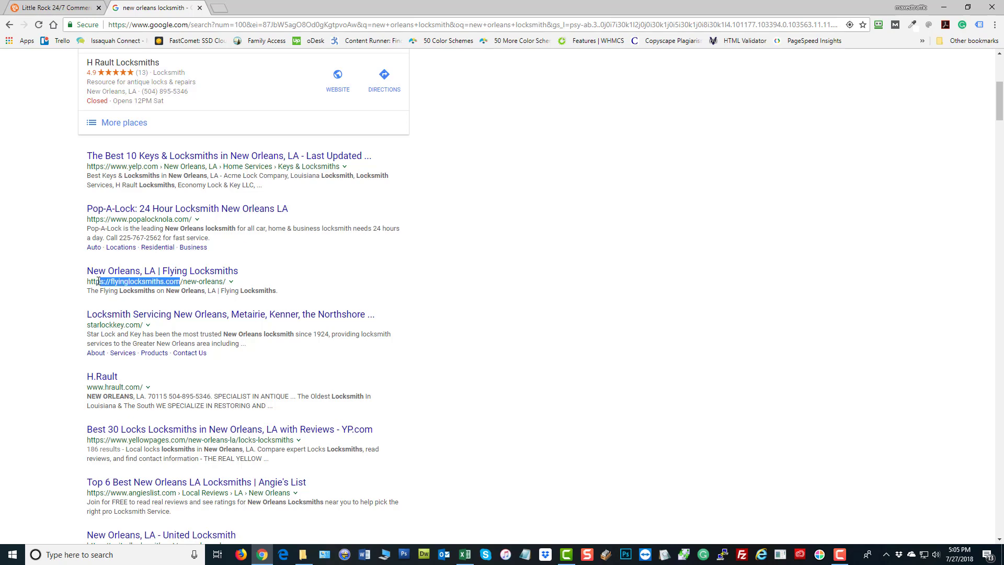
pyautogui.scroll(-2, 392, 318)
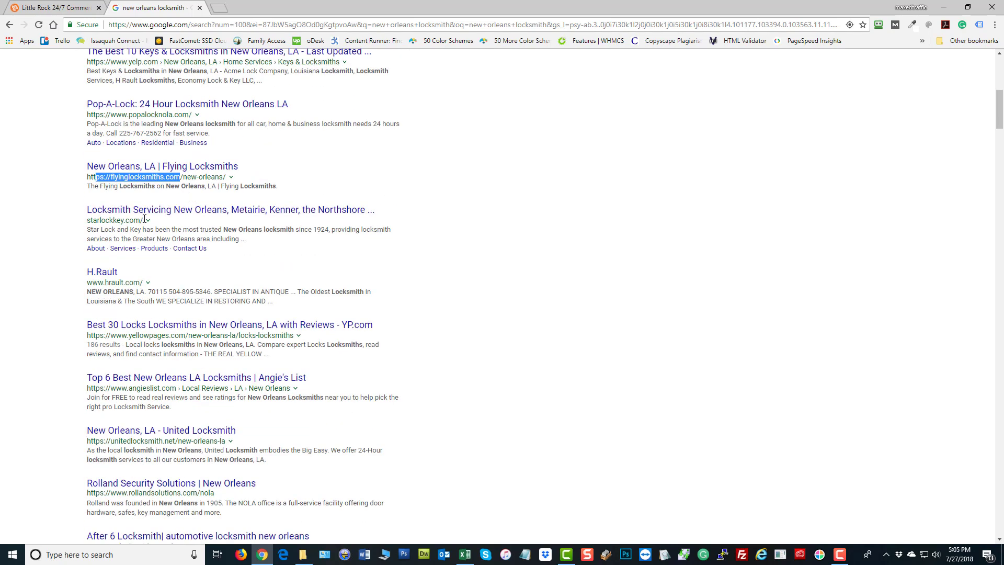
pyautogui.moveTo(140, 220); pyautogui.dragTo(89, 221)
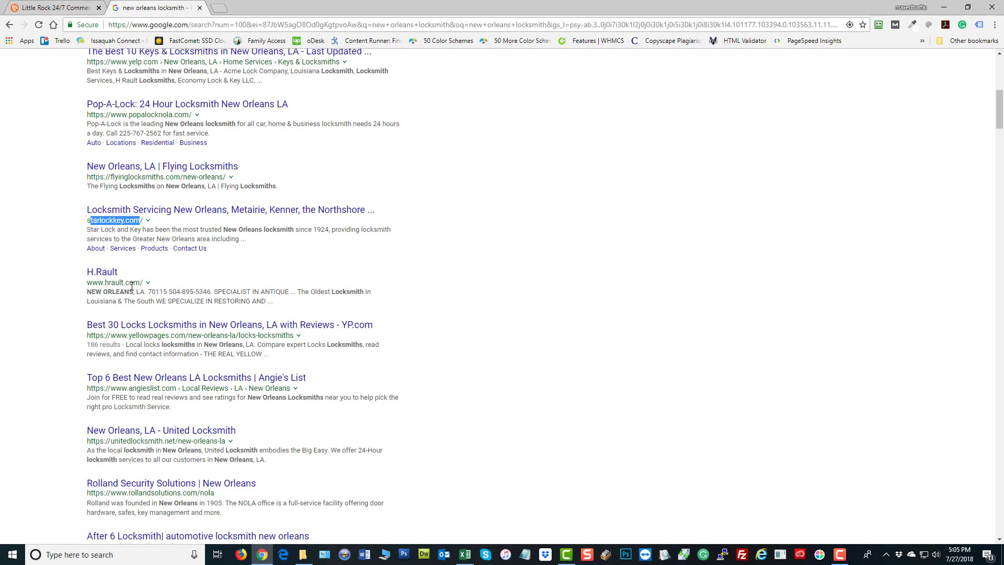
pyautogui.click(136, 283)
pyautogui.moveTo(136, 284); pyautogui.dragTo(87, 284)
pyautogui.scroll(8, 505, 258)
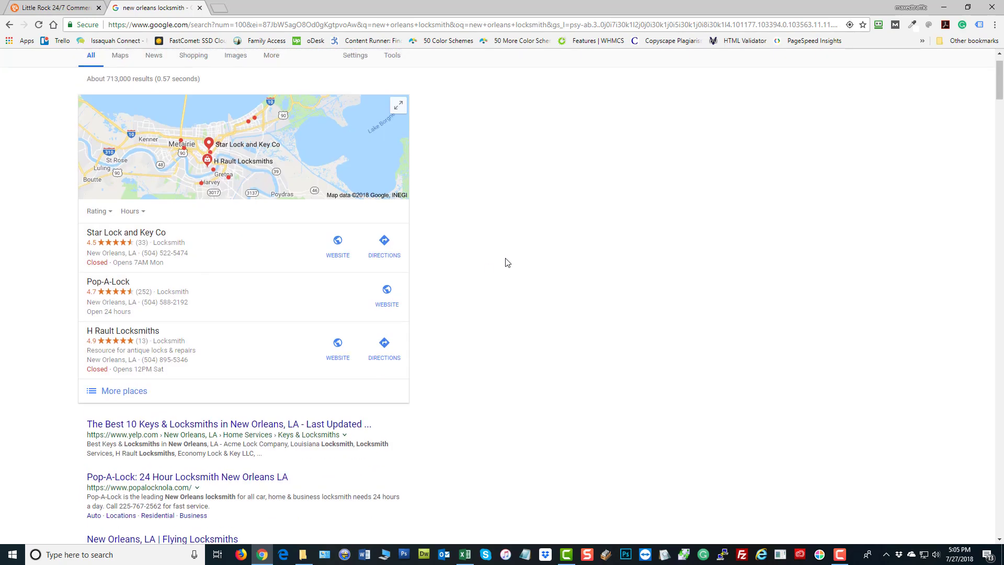
# Go back to the little rock locksmith results, highlight 247unlocks.com, and open a new tab
pyautogui.hotkey('alt', 'Left')
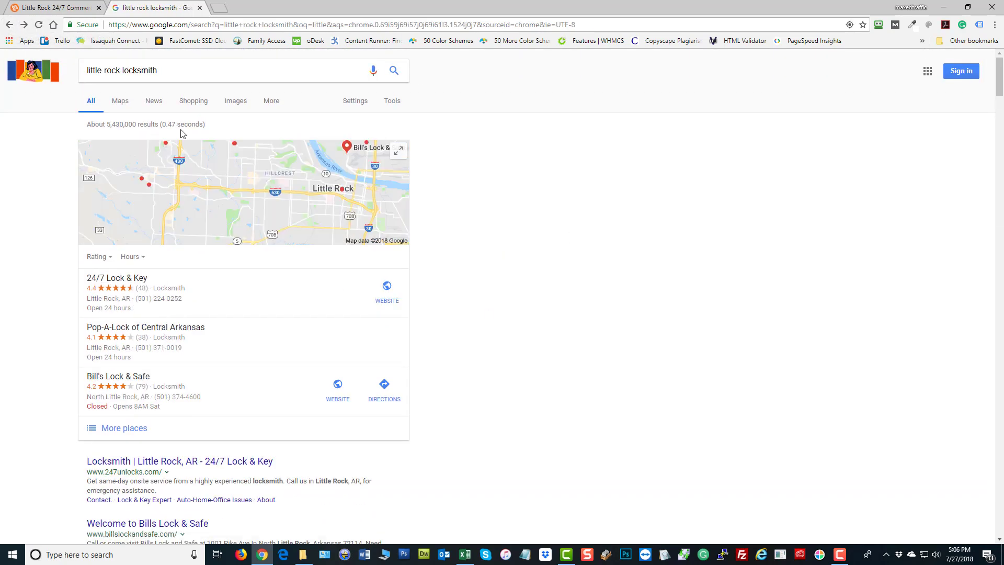
pyautogui.scroll(-1, 455, 302)
pyautogui.scroll(-2, 456, 303)
pyautogui.moveTo(161, 316); pyautogui.dragTo(106, 315)
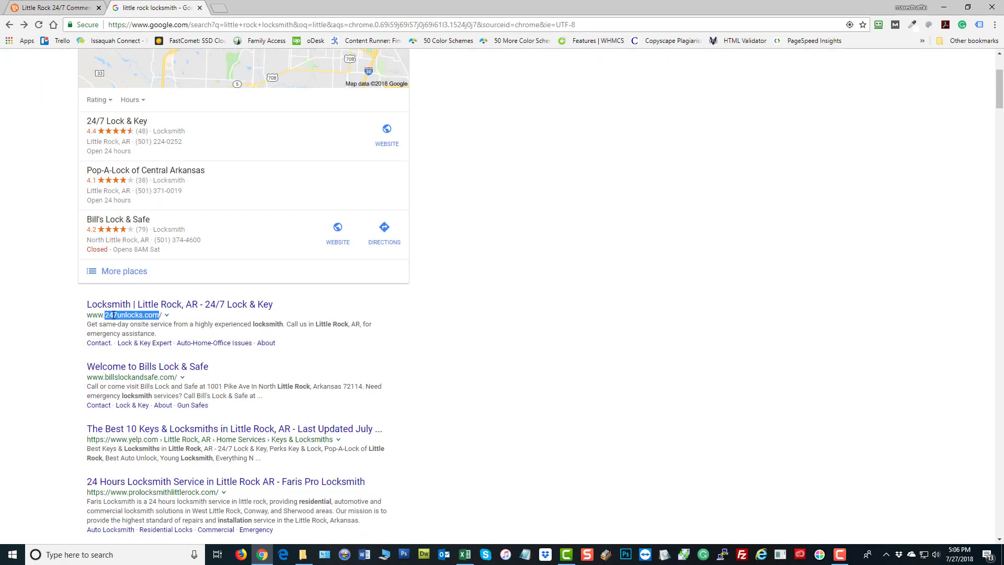
pyautogui.click(219, 8)
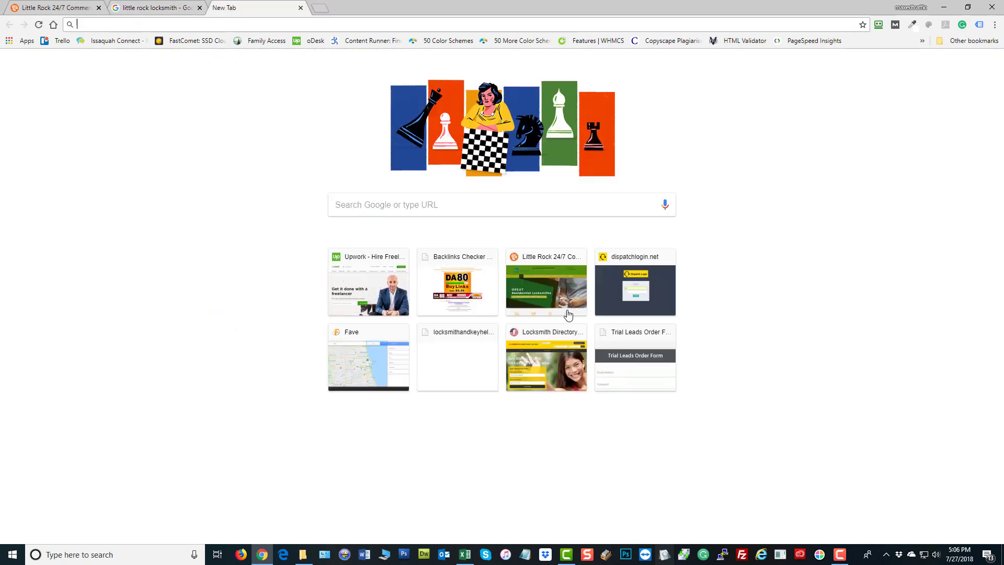
pyautogui.write('backlinkwatch.com')
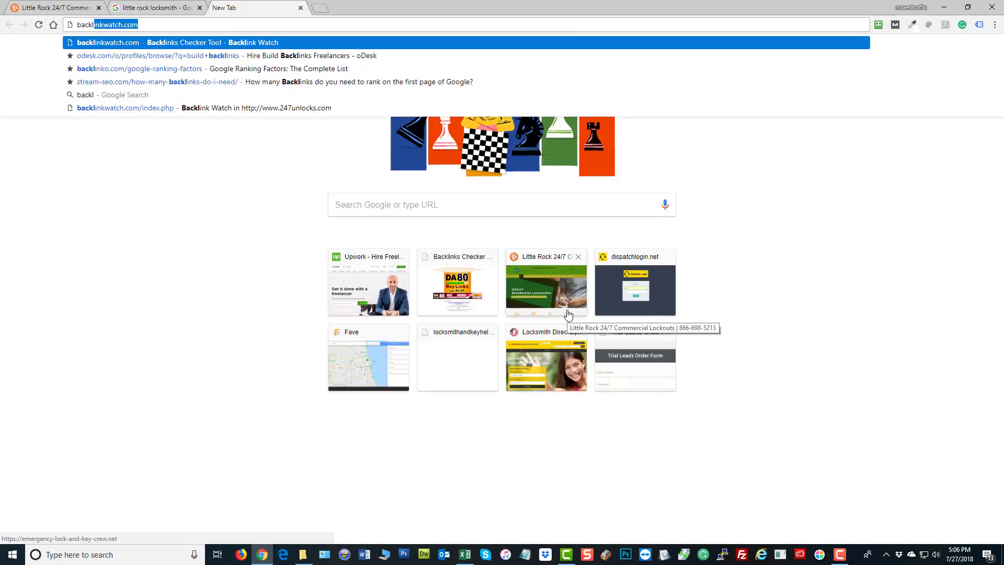
pyautogui.press('Return')
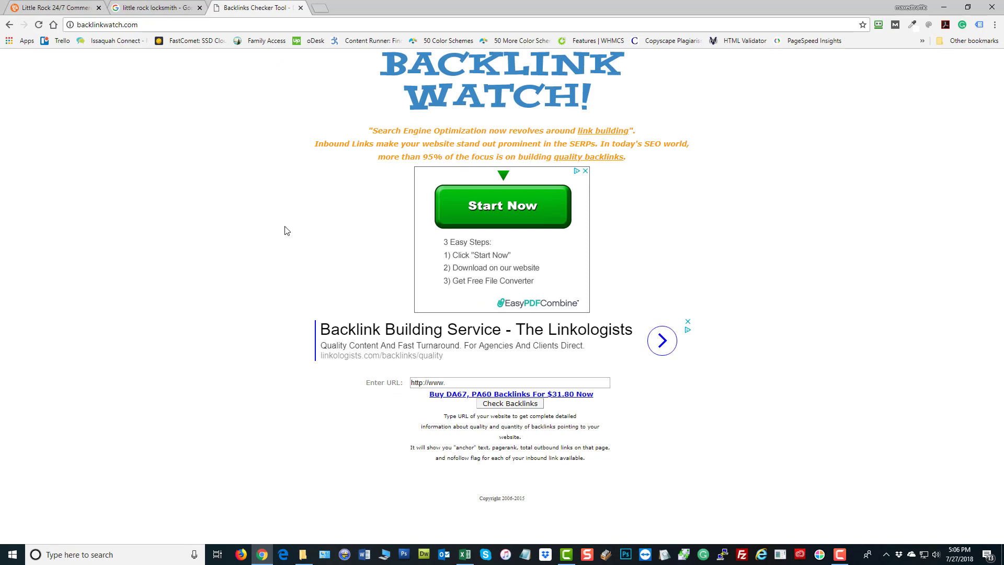
pyautogui.click(143, 7)
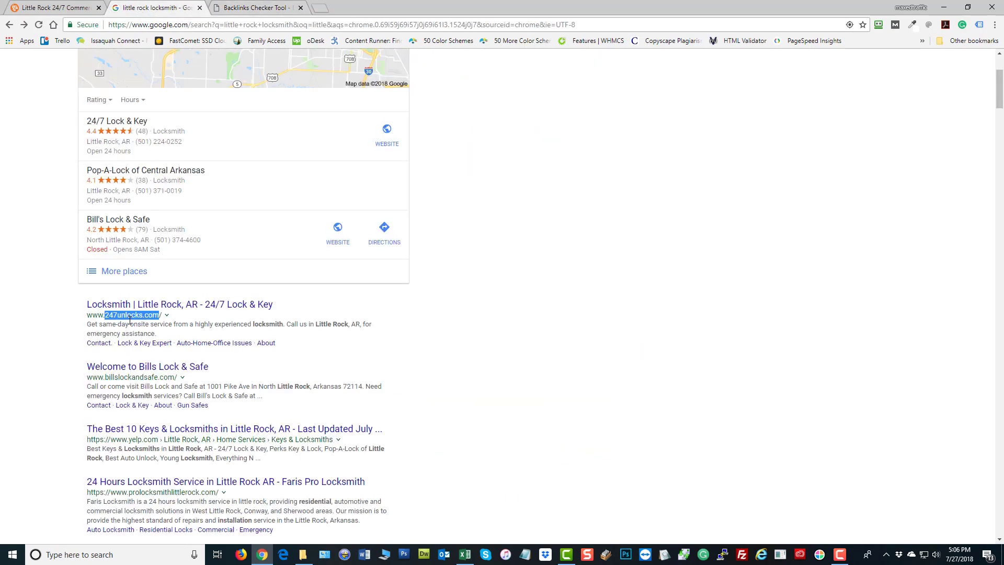
pyautogui.click(157, 313)
pyautogui.moveTo(159, 314); pyautogui.dragTo(92, 314)
pyautogui.rightClick(97, 316)
pyautogui.click(118, 326)
pyautogui.click(246, 7)
pyautogui.click(478, 382)
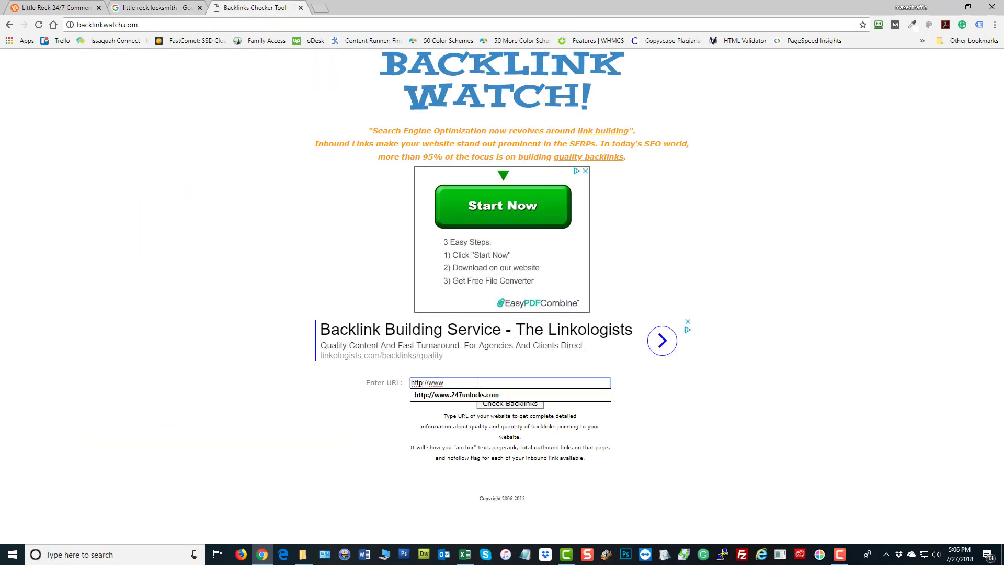
pyautogui.press('BackSpace')
pyautogui.press('BackSpace')
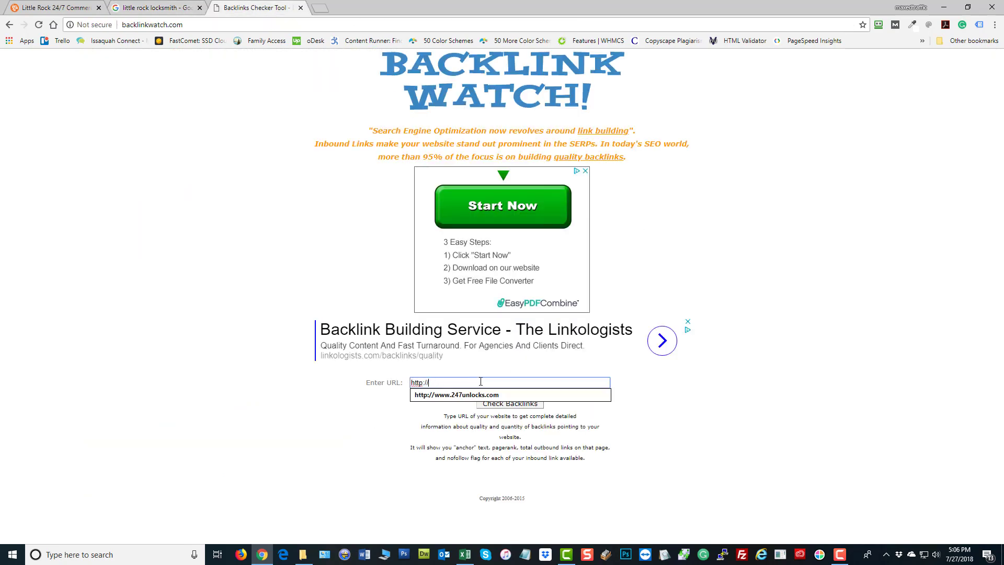
pyautogui.hotkey('ctrl', 'v')
pyautogui.click(221, 327)
pyautogui.click(510, 380)
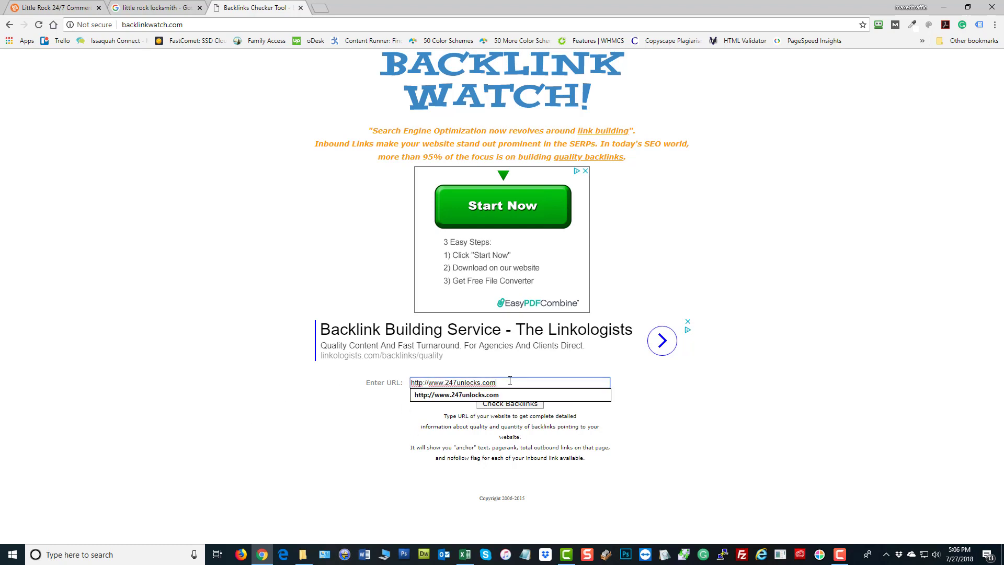
pyautogui.click(856, 440)
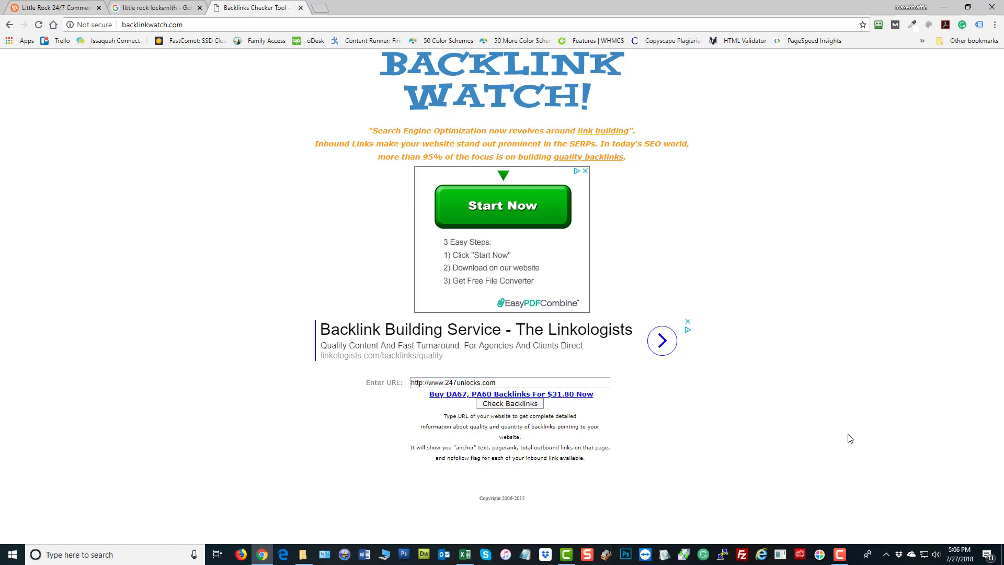
pyautogui.click(523, 408)
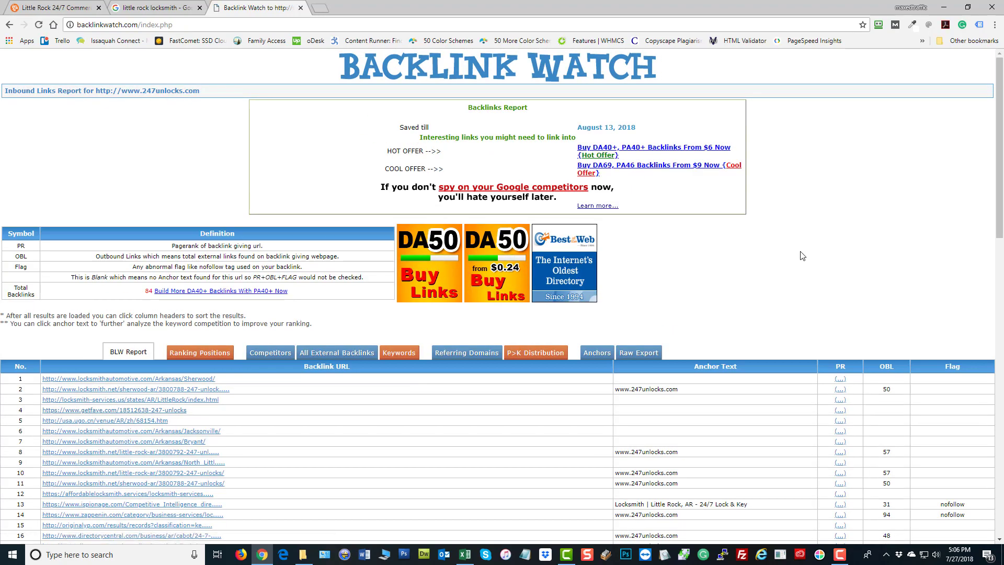
pyautogui.scroll(-5, 119, 269)
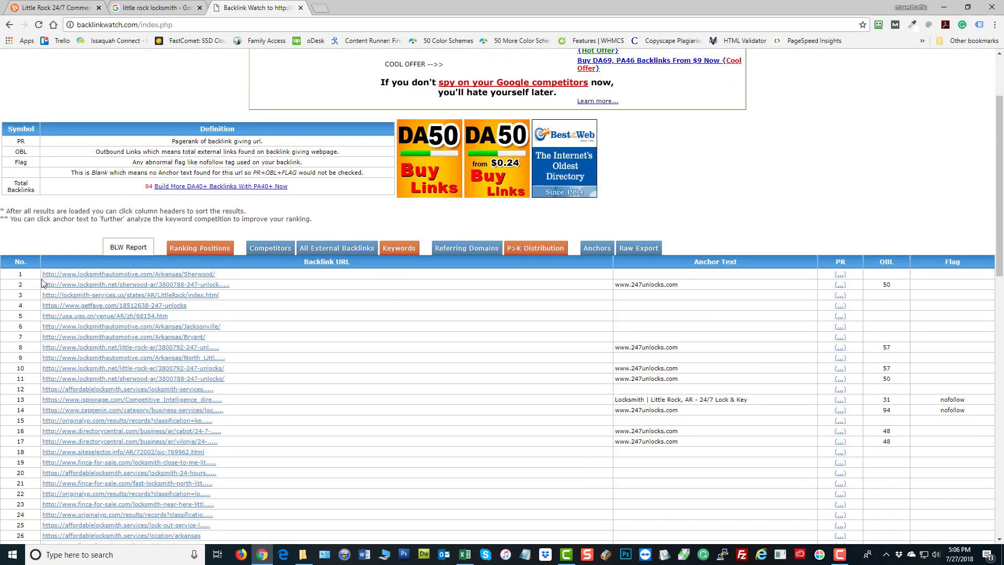
pyautogui.scroll(-2, 120, 269)
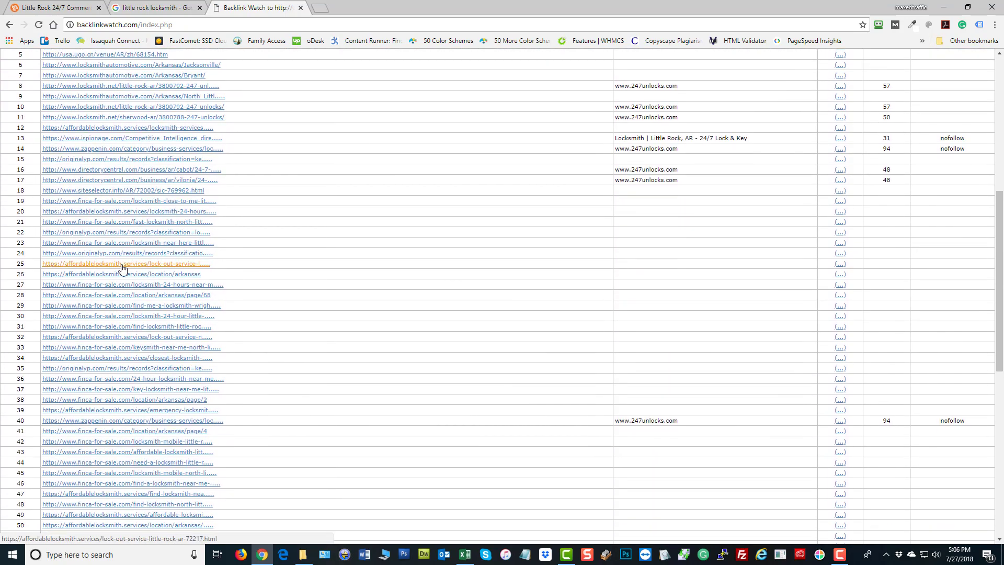
pyautogui.scroll(-8, 147, 254)
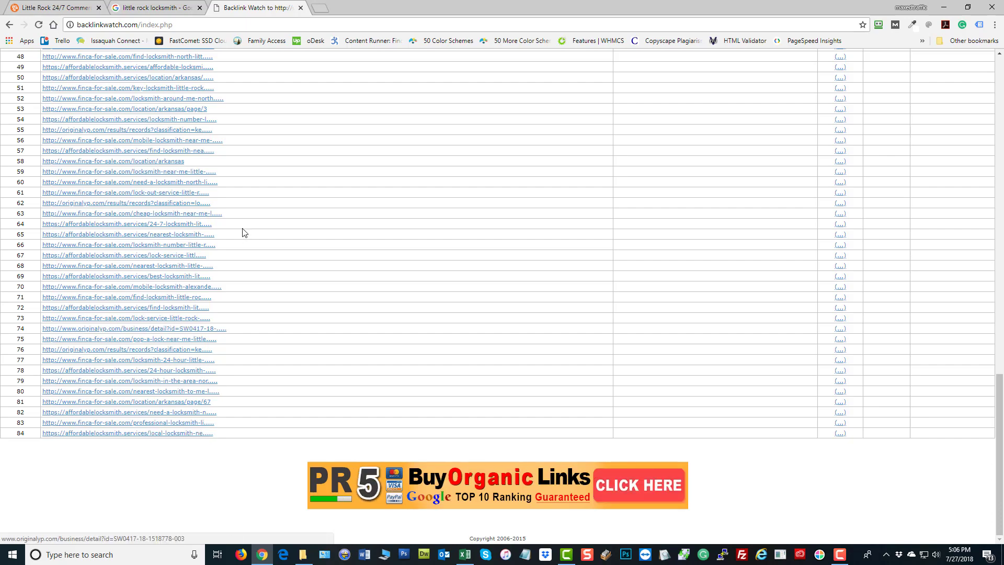
pyautogui.scroll(12, 242, 232)
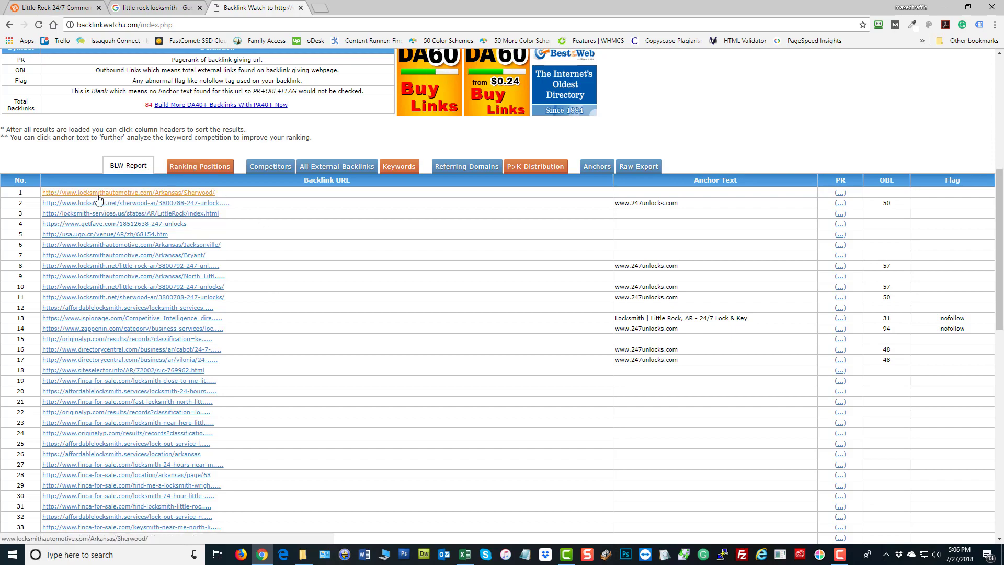
pyautogui.scroll(-9, 125, 230)
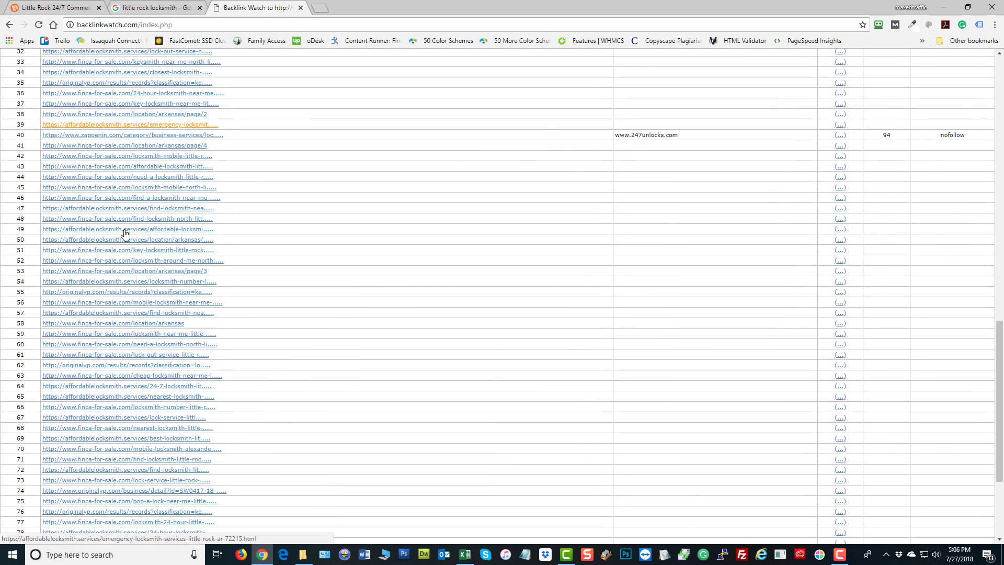
pyautogui.scroll(-3, 125, 234)
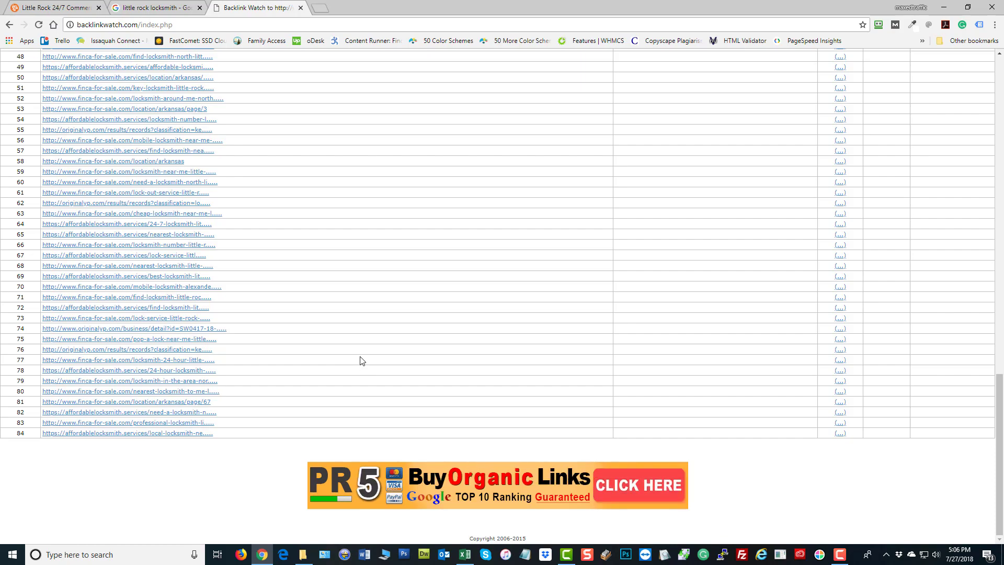
pyautogui.scroll(4, 360, 360)
pyautogui.scroll(5, 351, 341)
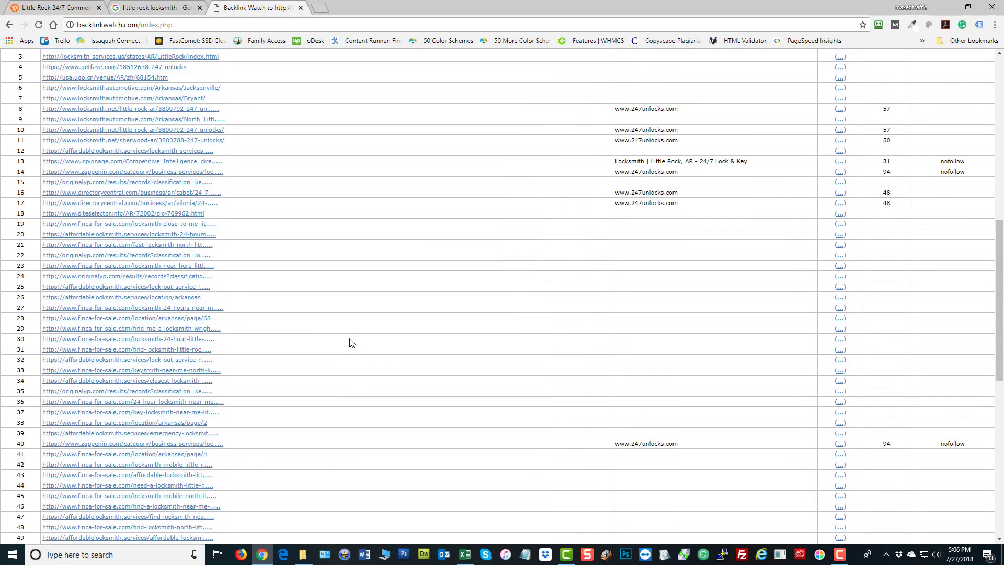
pyautogui.scroll(2, 350, 342)
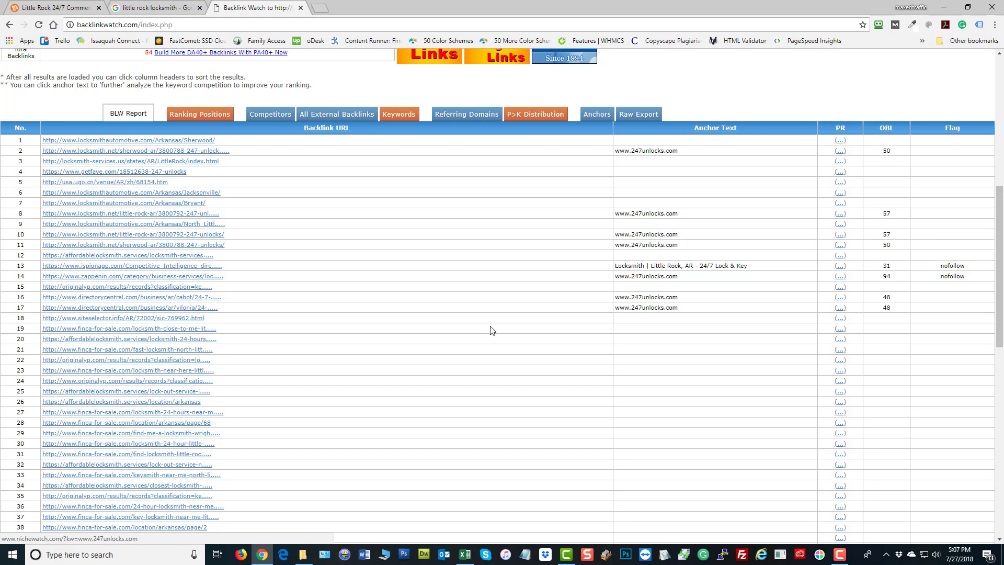
pyautogui.rightClick(105, 184)
pyautogui.click(152, 191)
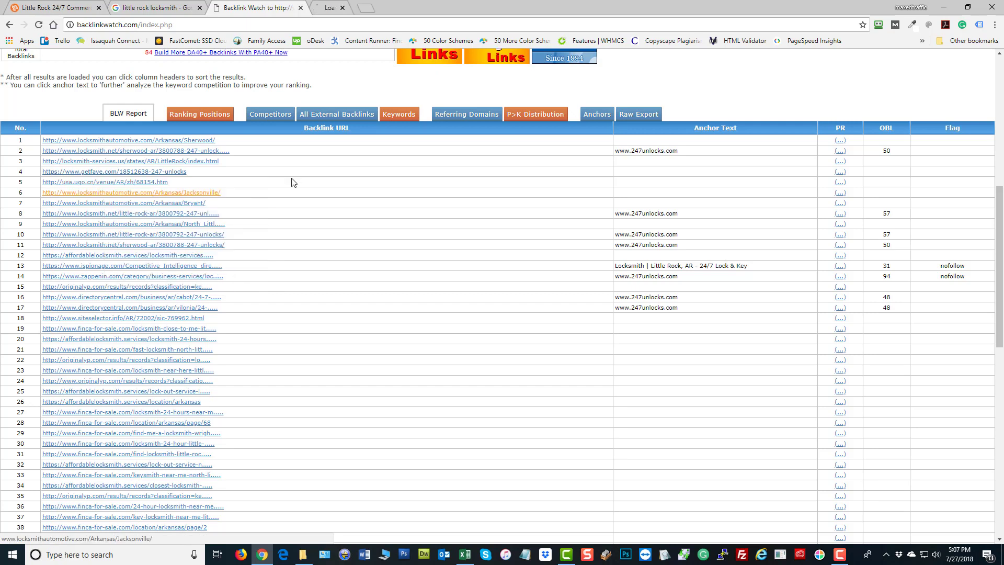
pyautogui.hotkey('ctrl', 'Tab')
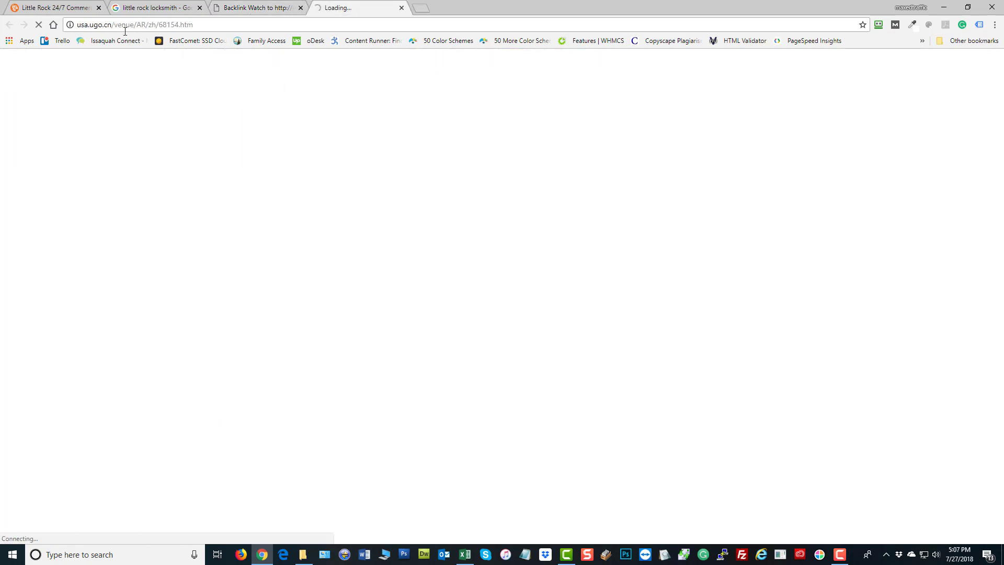
pyautogui.click(402, 8)
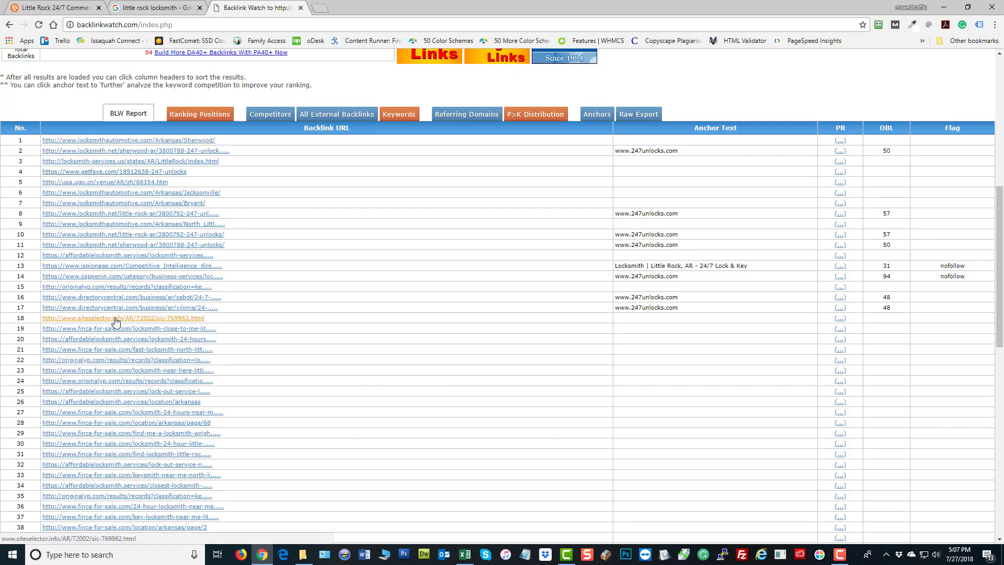
pyautogui.rightClick(116, 146)
pyautogui.click(156, 148)
pyautogui.hotkey('ctrl', 'Tab')
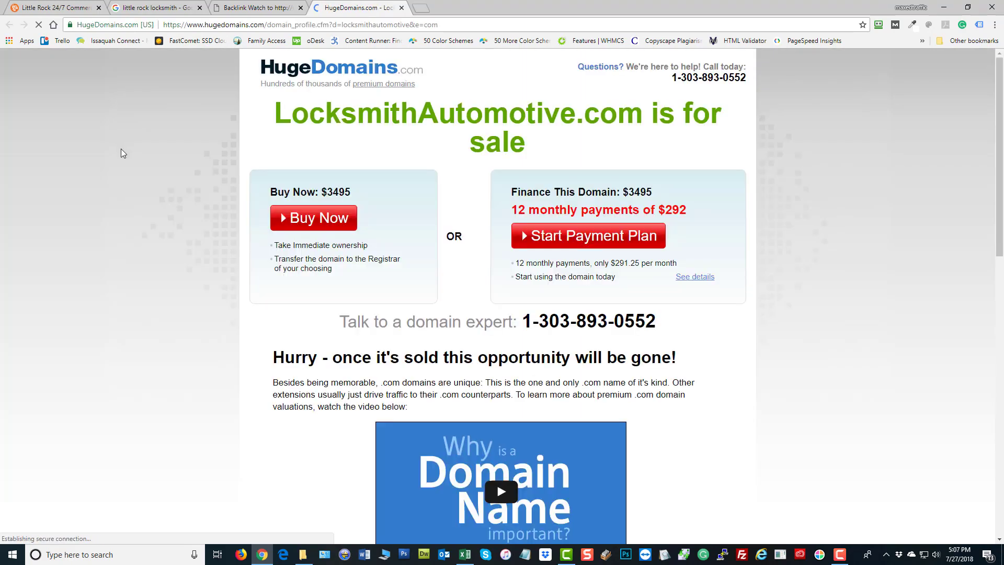
pyautogui.click(270, 10)
pyautogui.scroll(6, 139, 155)
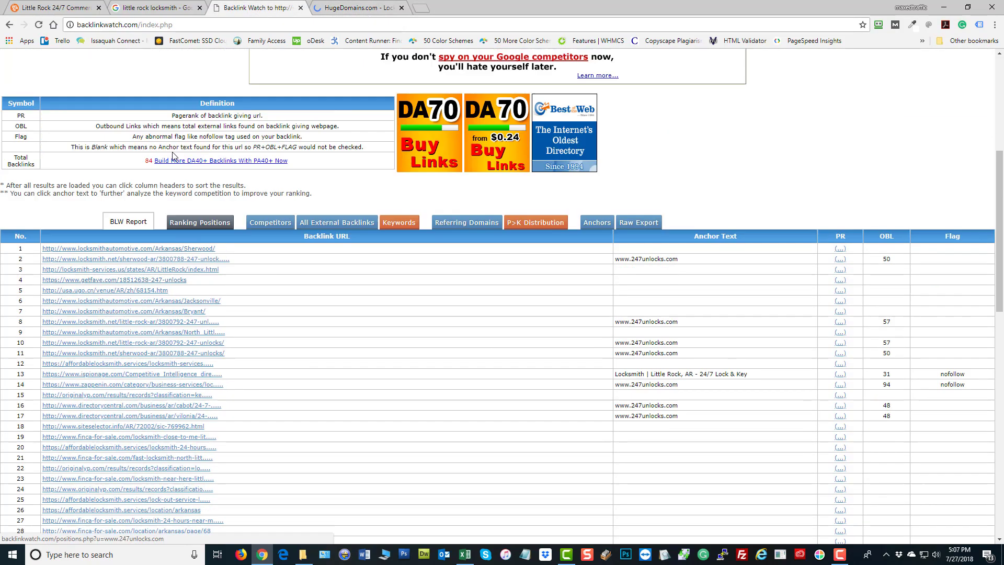
pyautogui.scroll(2, 355, 153)
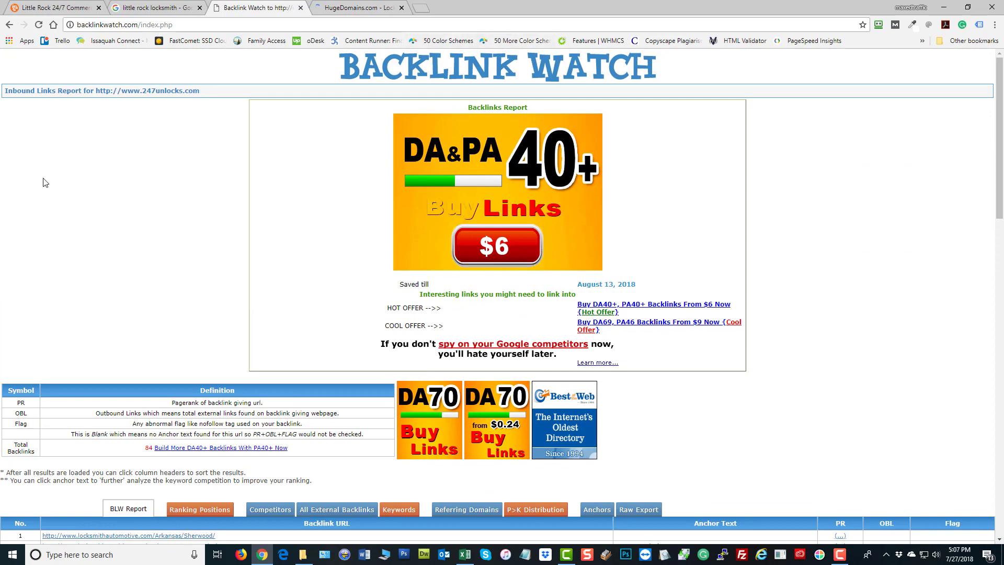
pyautogui.scroll(-6, 114, 210)
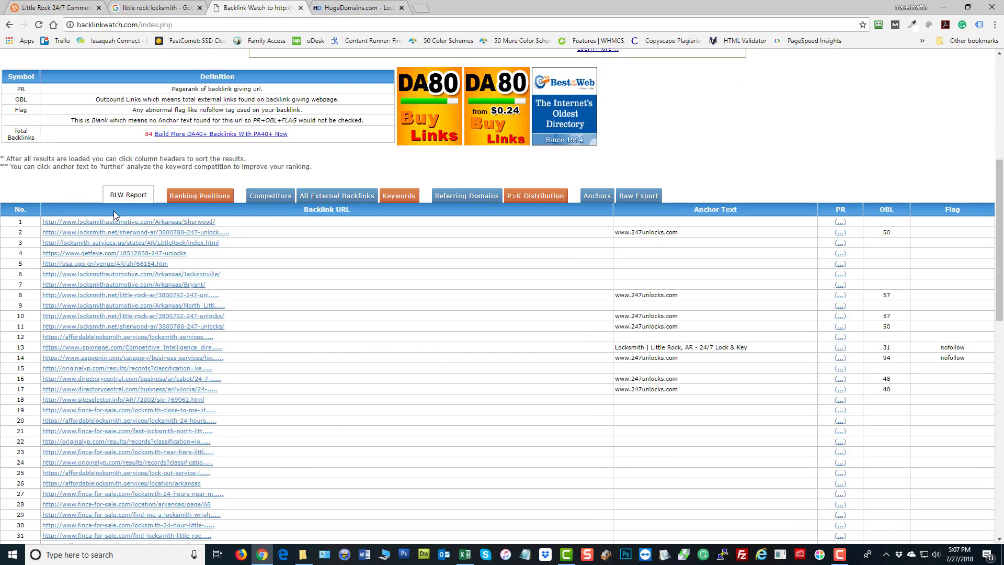
pyautogui.click(367, 7)
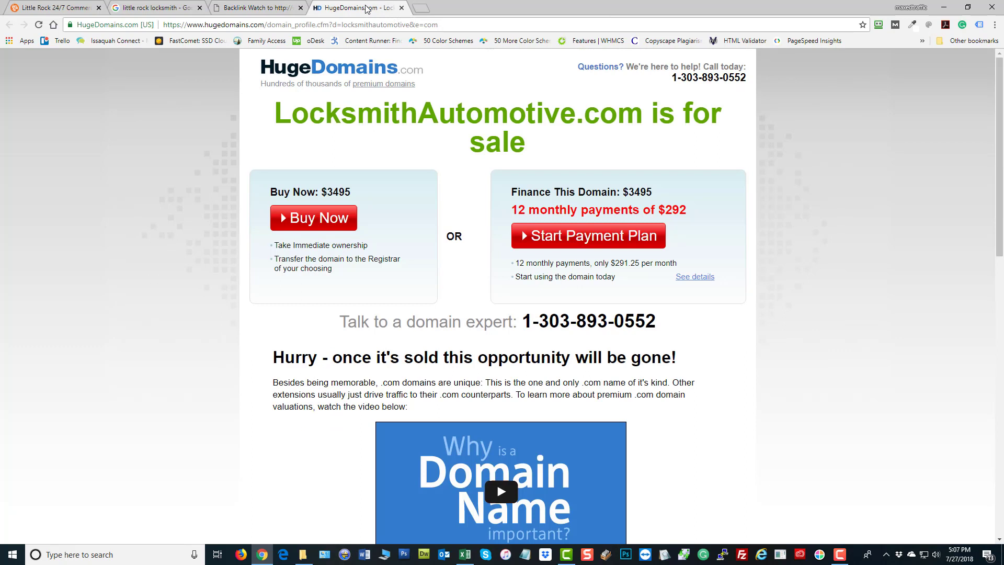
pyautogui.click(401, 8)
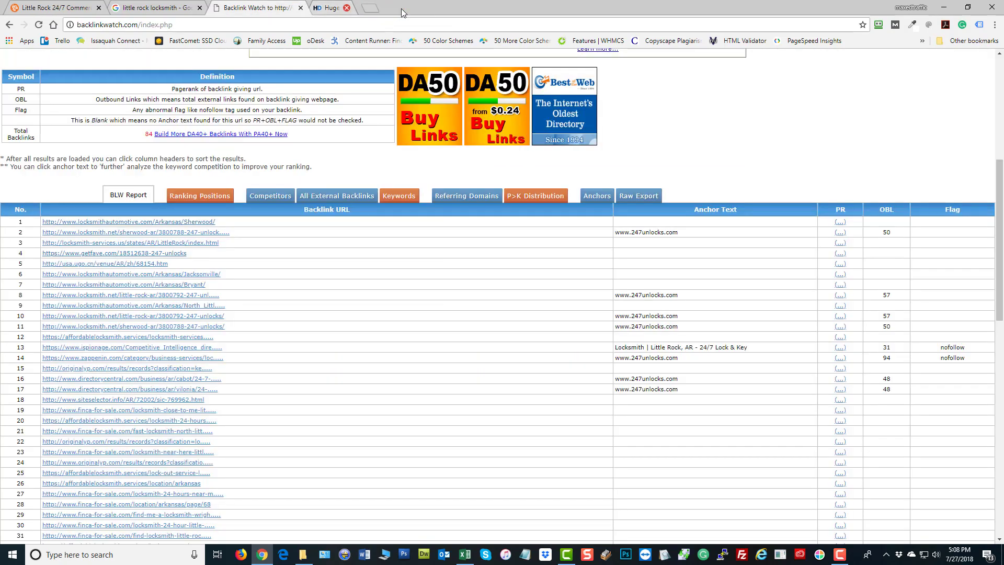
pyautogui.scroll(-2, 414, 306)
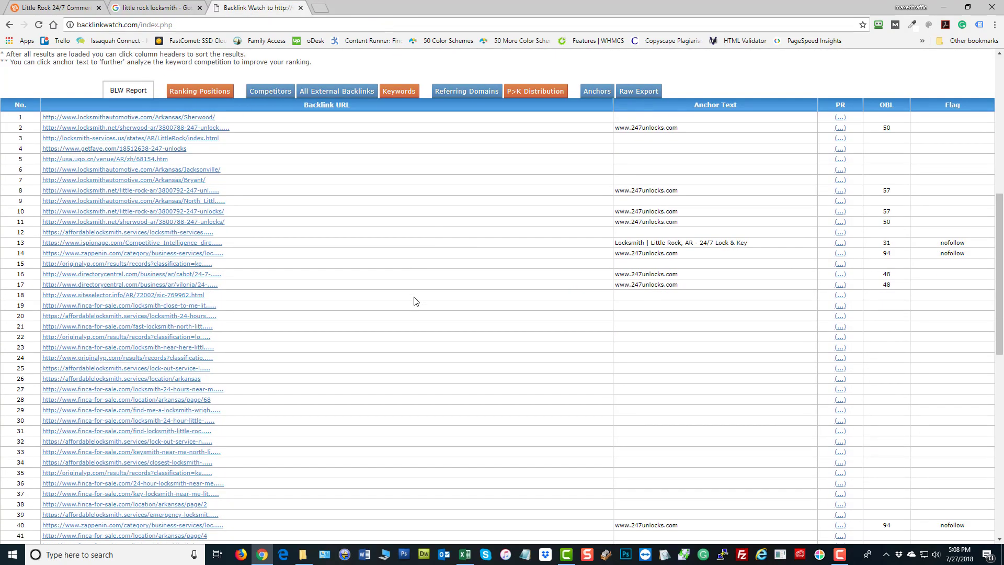
# Open the row 2 locksmith.net backlink in a new tab and review the 24/7 Unlocks Sherwood listing
pyautogui.rightClick(119, 128)
pyautogui.click(150, 136)
pyautogui.click(340, 8)
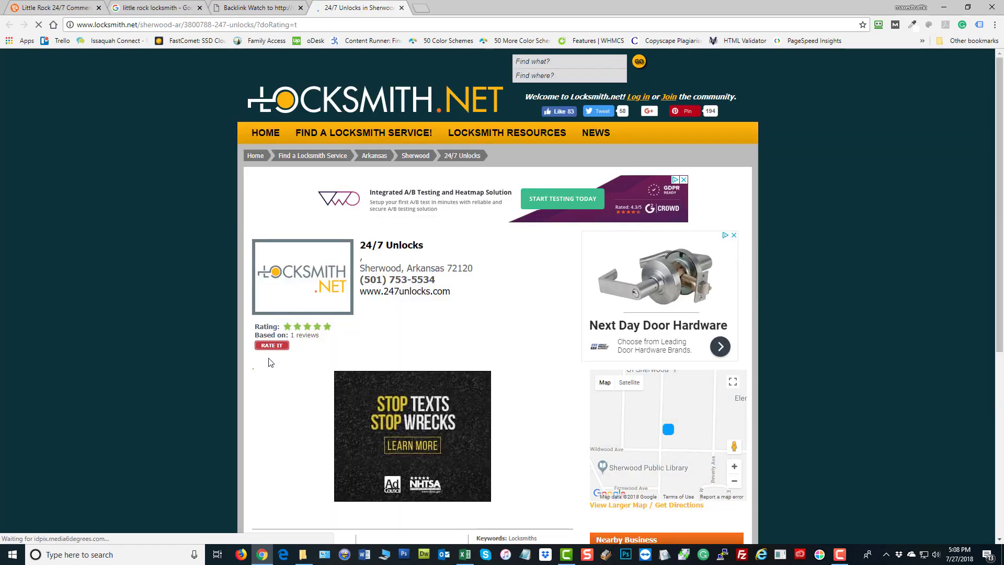
pyautogui.scroll(-6, 184, 285)
pyautogui.scroll(6, 184, 283)
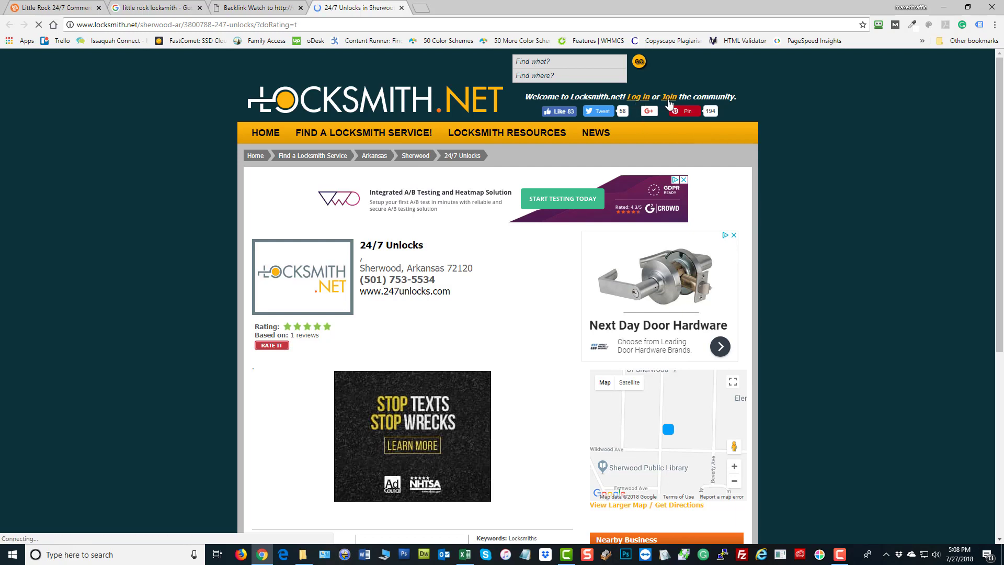
pyautogui.scroll(-5, 837, 180)
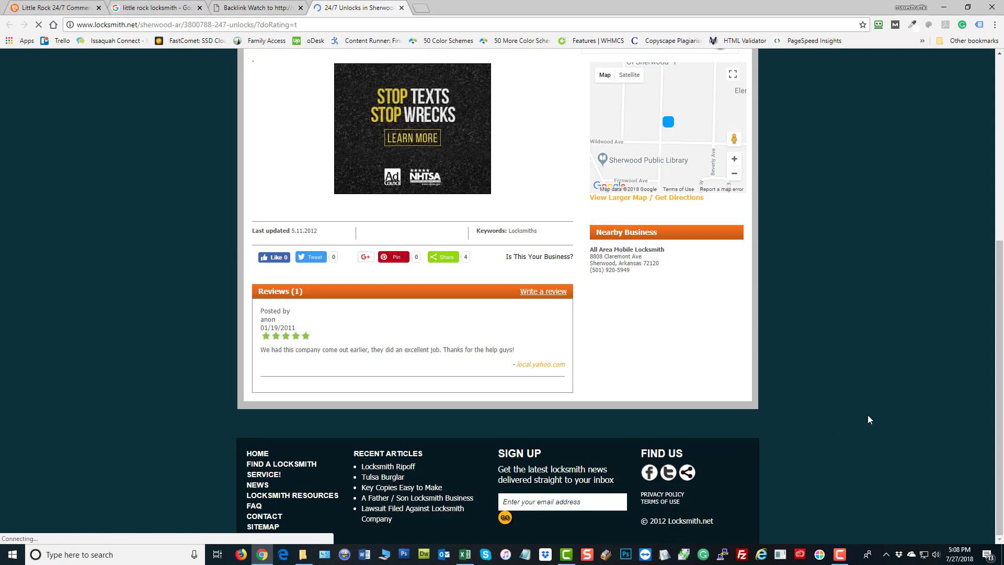
pyautogui.scroll(5, 867, 419)
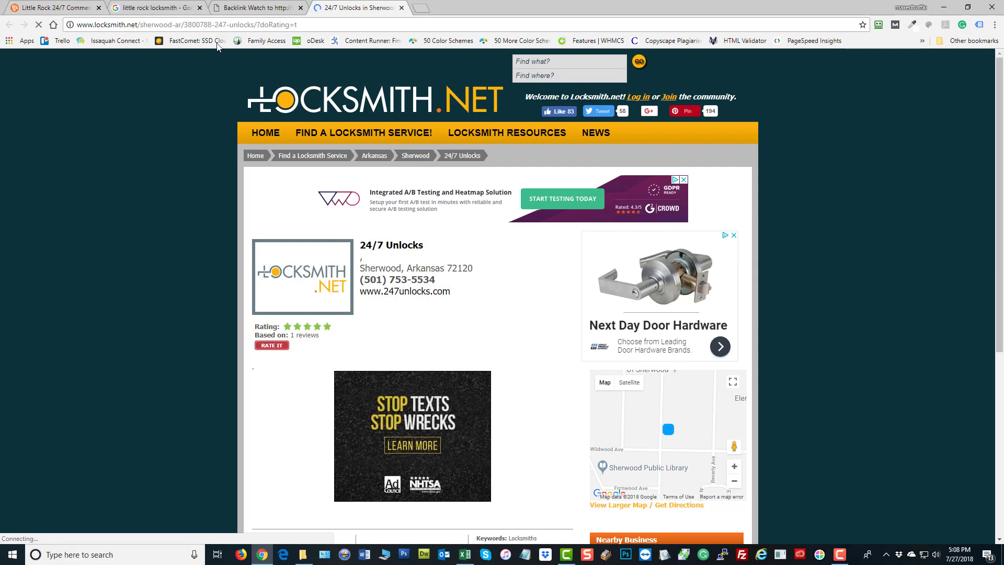
pyautogui.moveTo(140, 24); pyautogui.dragTo(298, 25)
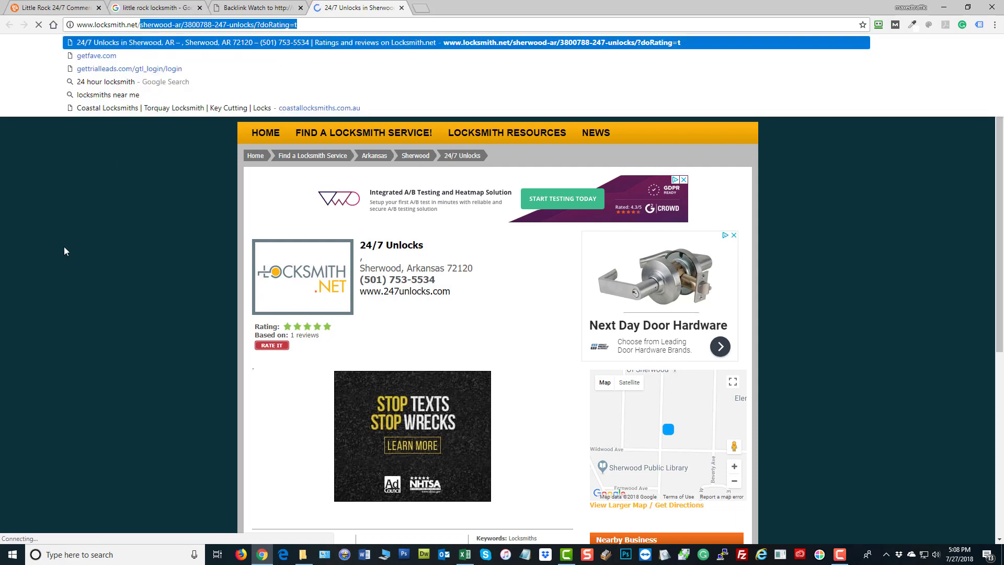
pyautogui.press('BackSpace')
pyautogui.press('Return')
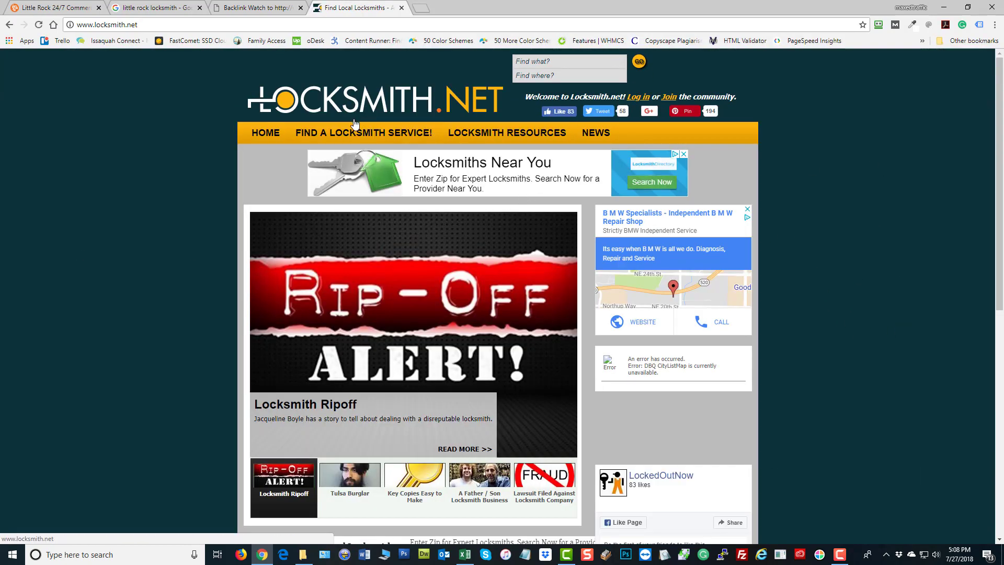
pyautogui.scroll(-2, 868, 256)
pyautogui.scroll(-6, 867, 258)
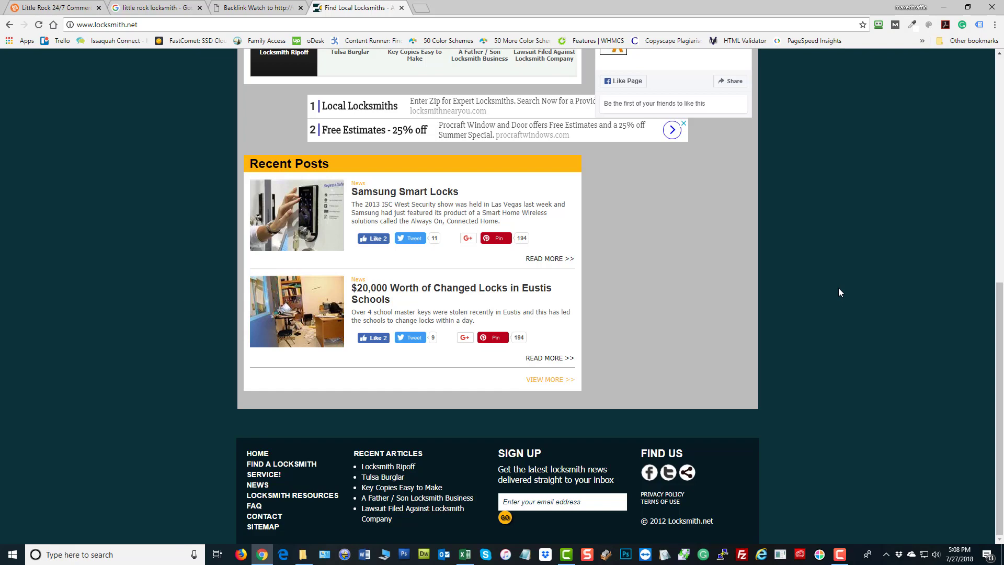
pyautogui.scroll(8, 839, 290)
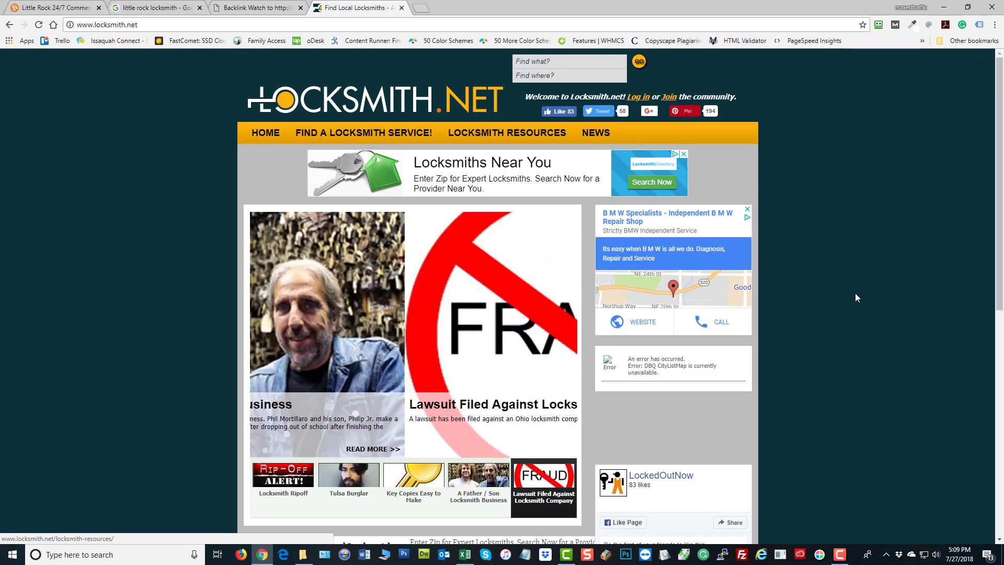
pyautogui.scroll(-4, 743, 285)
pyautogui.scroll(-4, 708, 266)
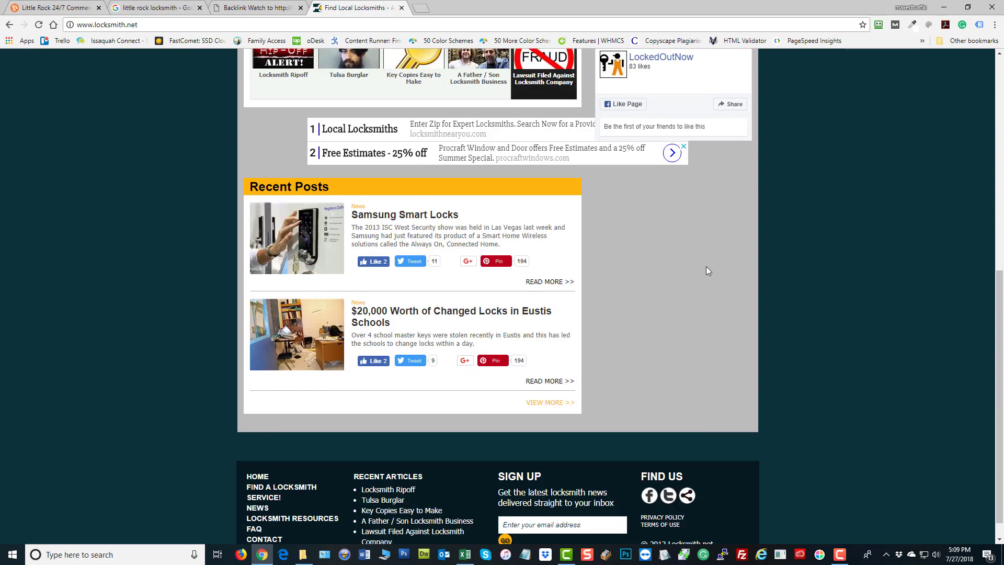
pyautogui.scroll(-1, 761, 271)
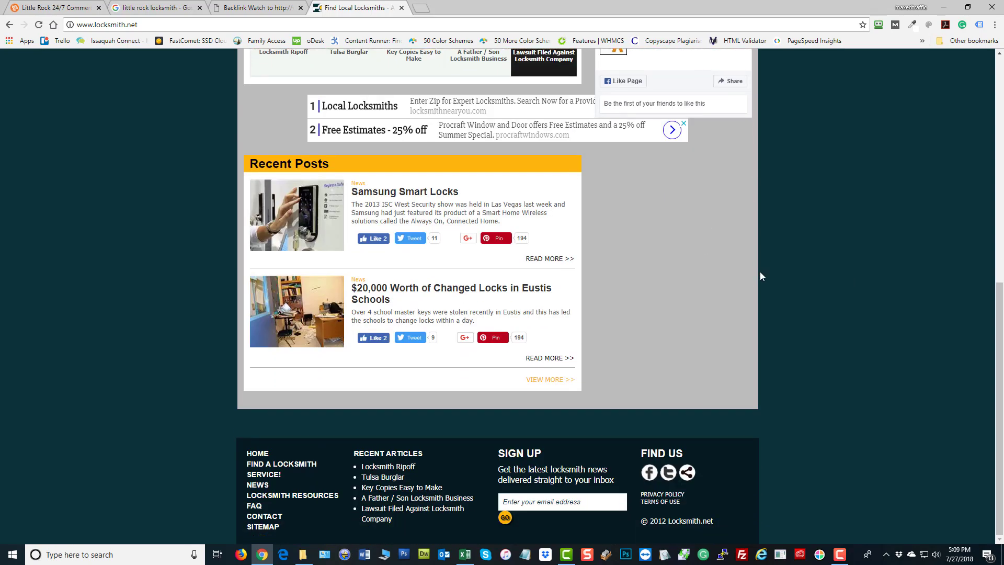
pyautogui.scroll(9, 762, 271)
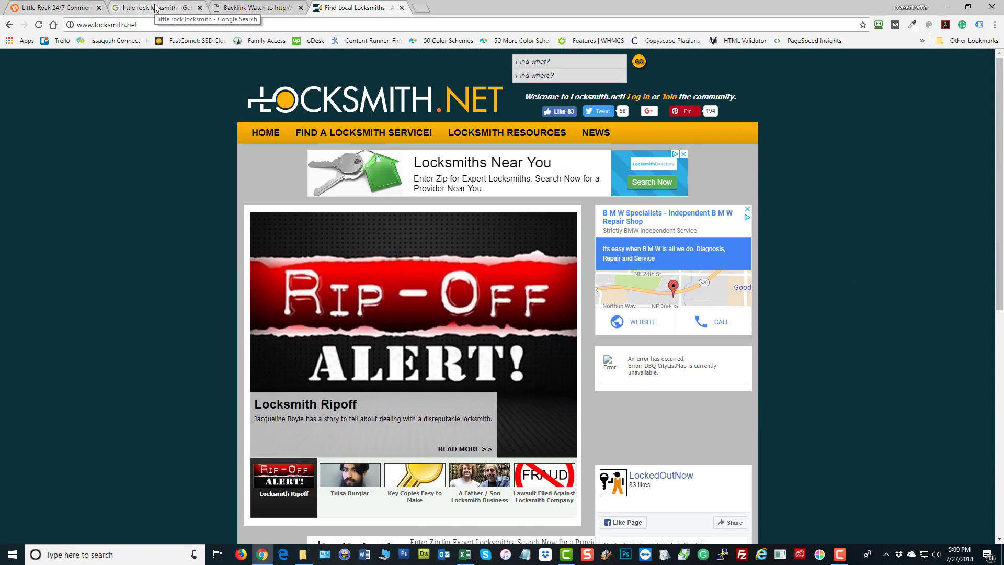
# After glancing at the little rock locksmith results, click Join on Locksmith.net to start a listing
pyautogui.click(155, 7)
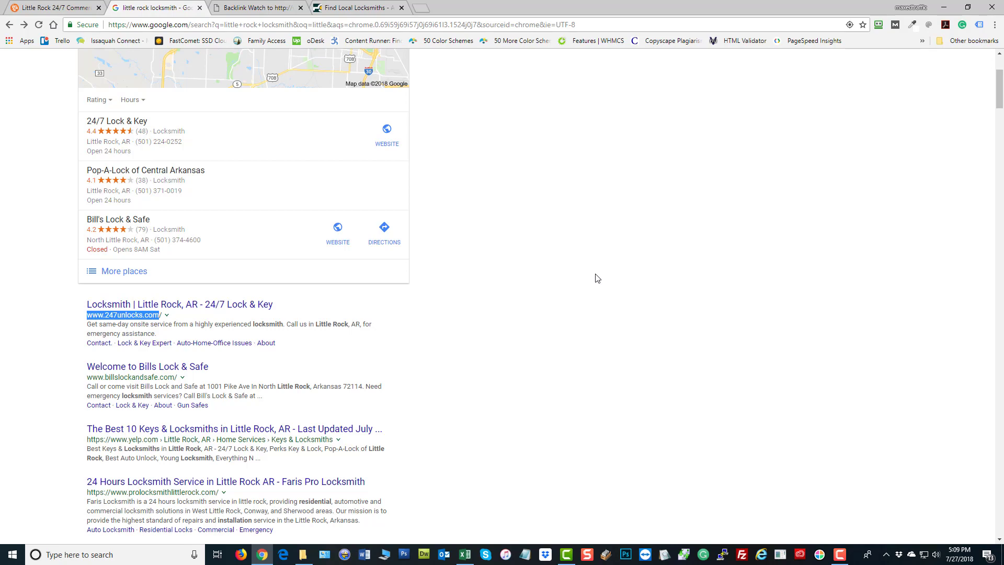
pyautogui.click(345, 8)
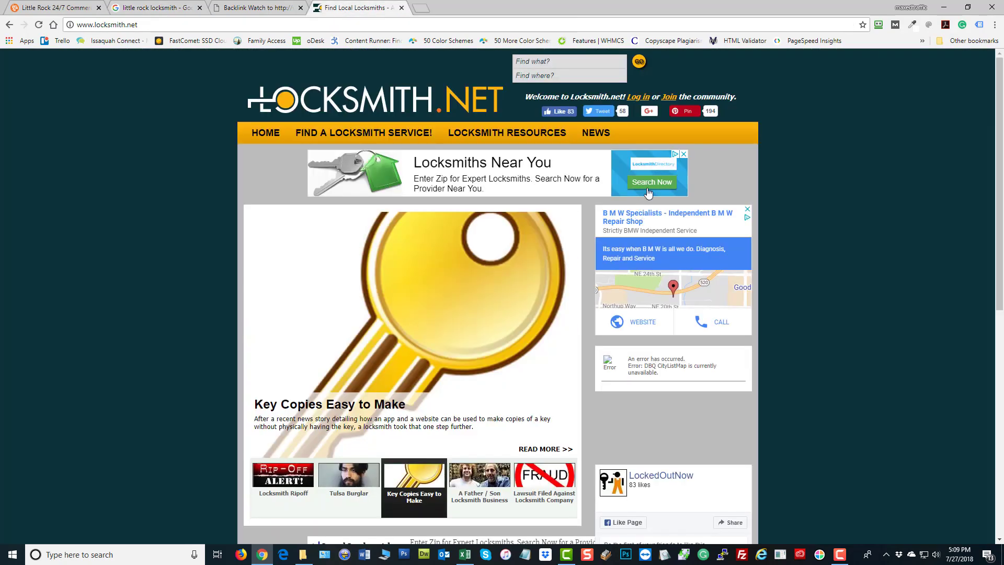
pyautogui.click(669, 97)
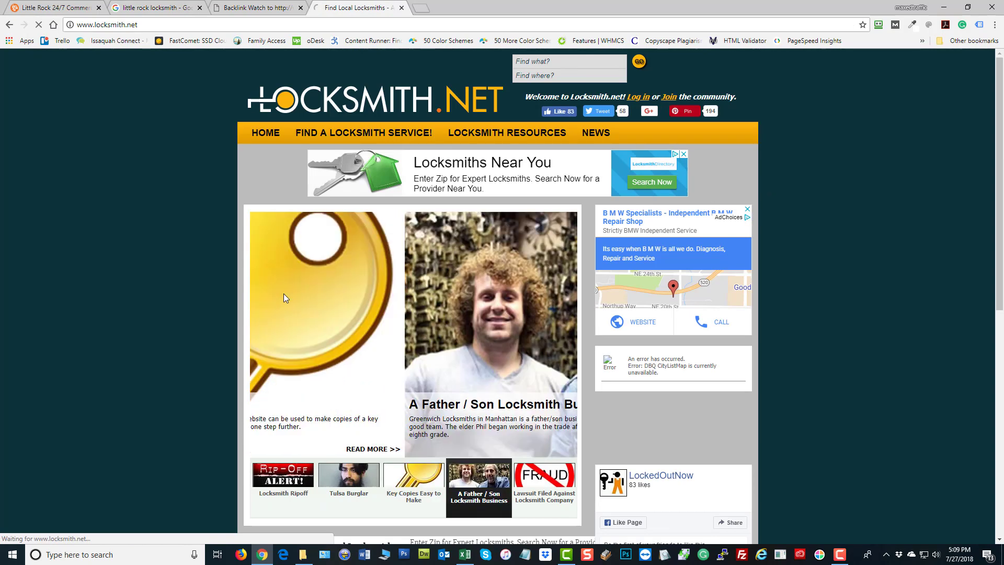
pyautogui.scroll(-2, 785, 307)
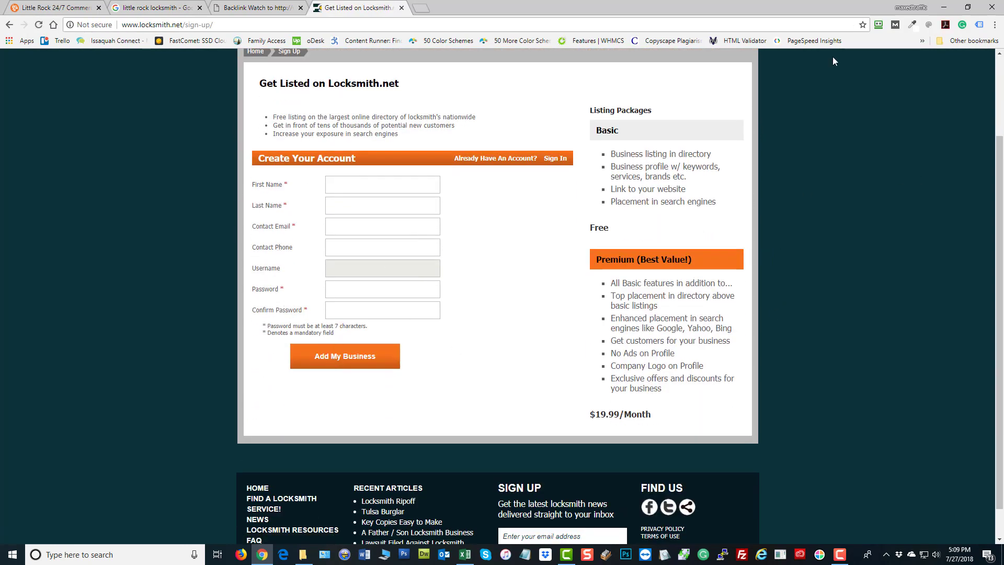
pyautogui.click(878, 25)
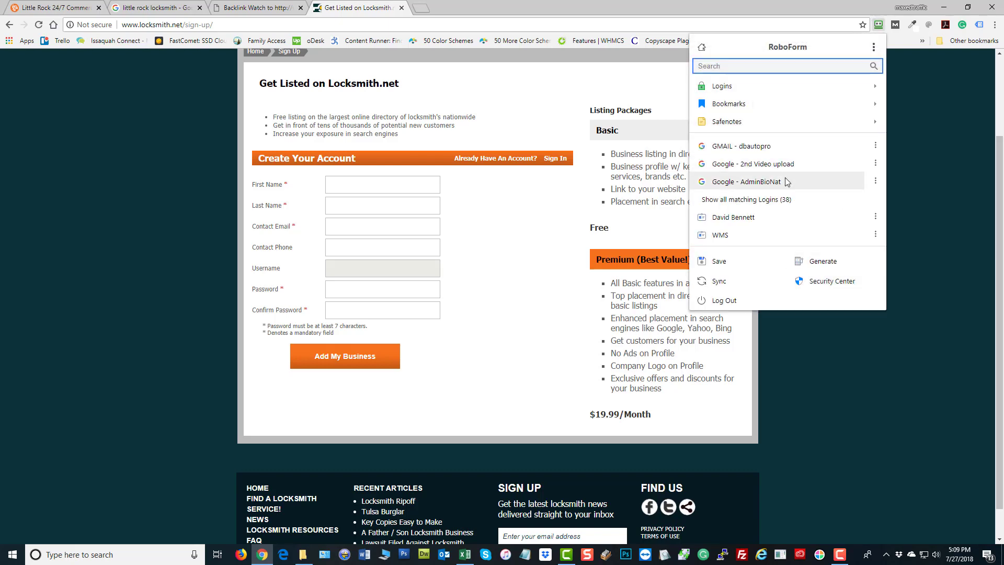
pyautogui.click(737, 217)
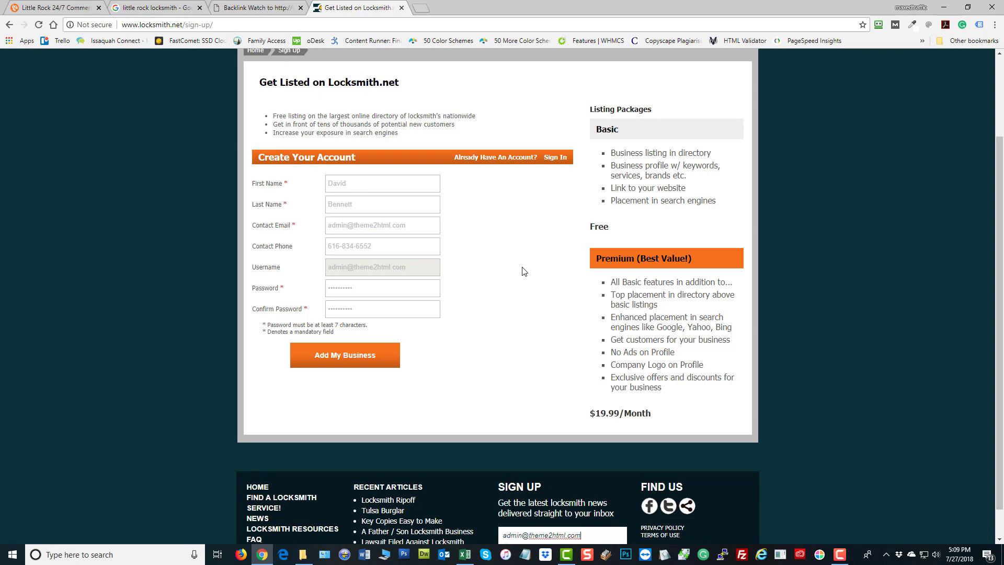
pyautogui.scroll(3, 523, 271)
pyautogui.scroll(-3, 617, 374)
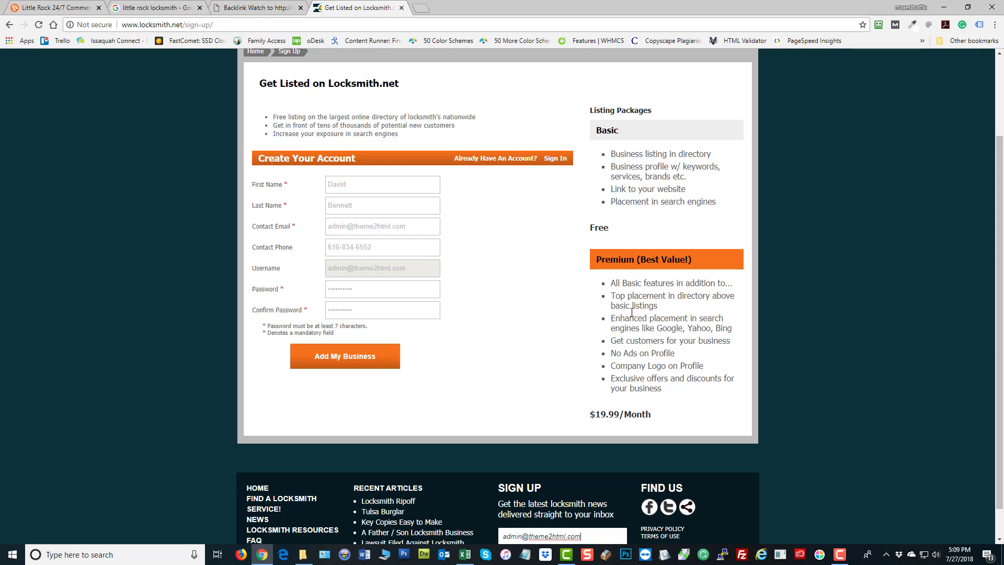
pyautogui.scroll(2, 549, 373)
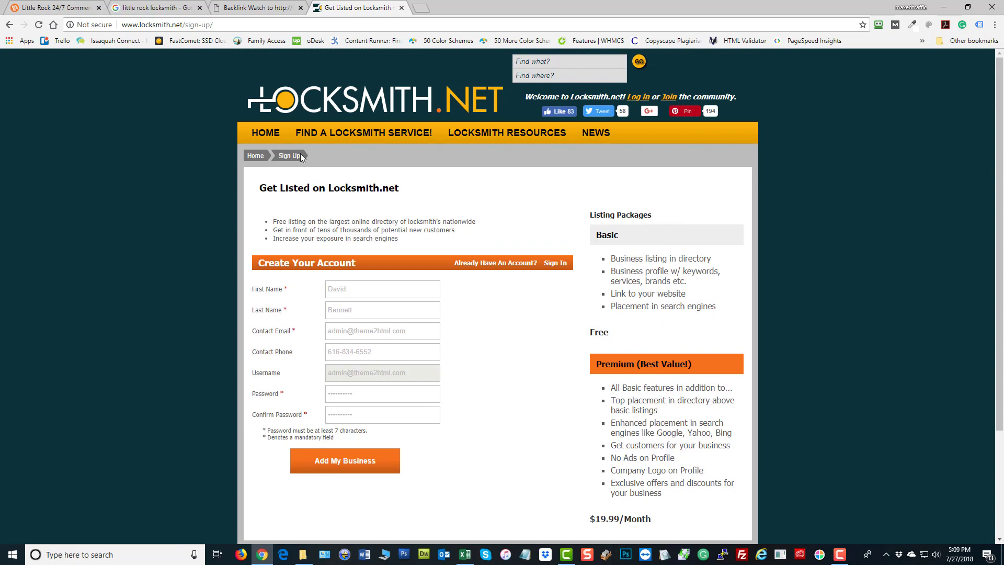
pyautogui.scroll(-3, 734, 273)
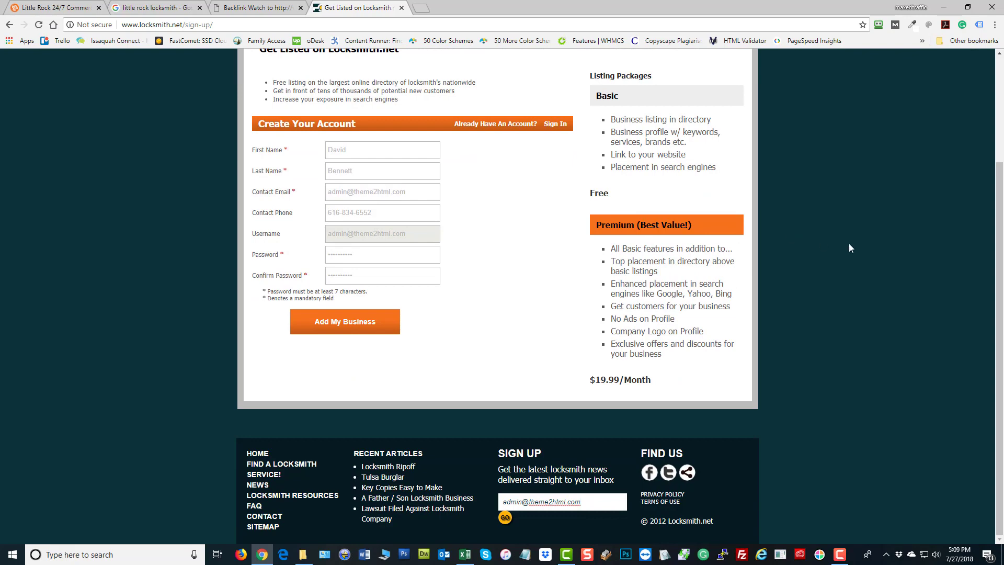
pyautogui.scroll(3, 850, 245)
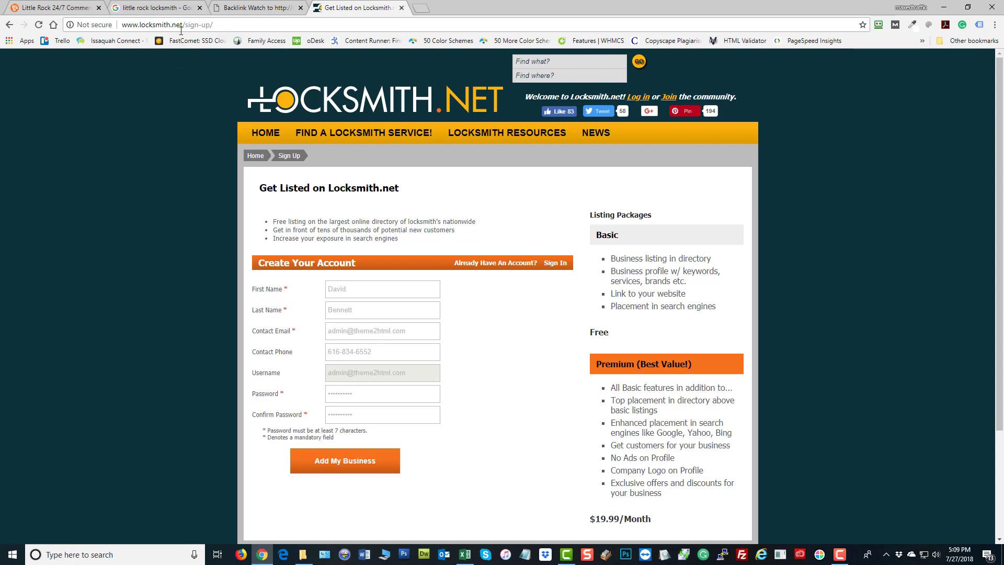
# Return to Backlink Watch and scroll through the 84-backlink BLW Report table for 247unlocks.com
pyautogui.click(241, 11)
pyautogui.scroll(3, 291, 268)
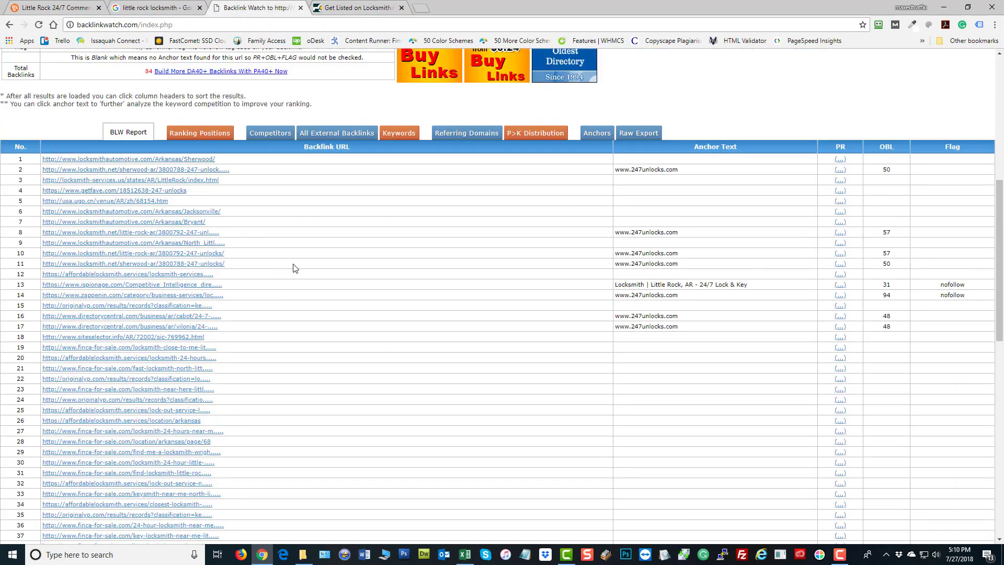
pyautogui.scroll(-2, 101, 240)
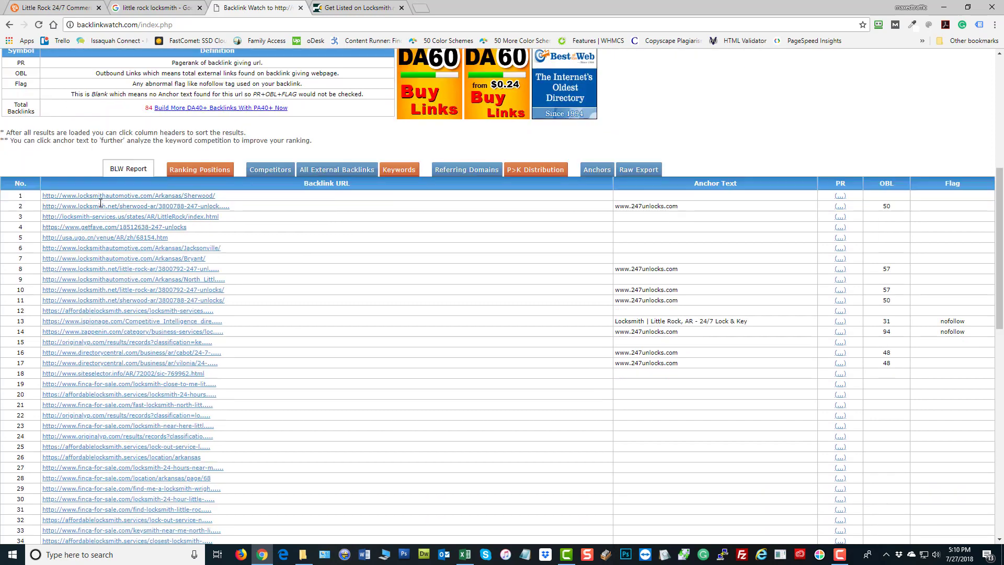
pyautogui.scroll(7, 470, 75)
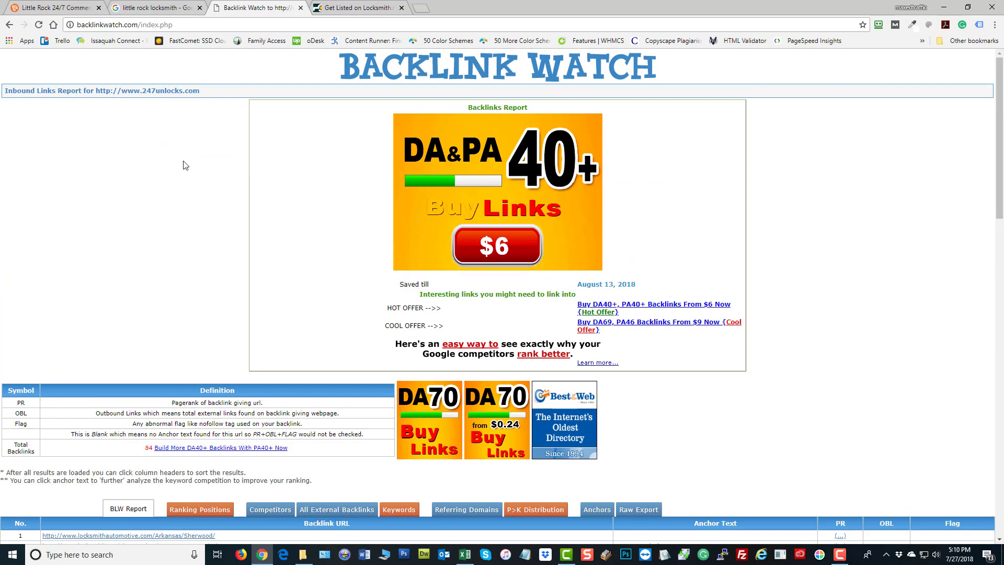
pyautogui.scroll(-7, 112, 206)
pyautogui.scroll(-11, 131, 222)
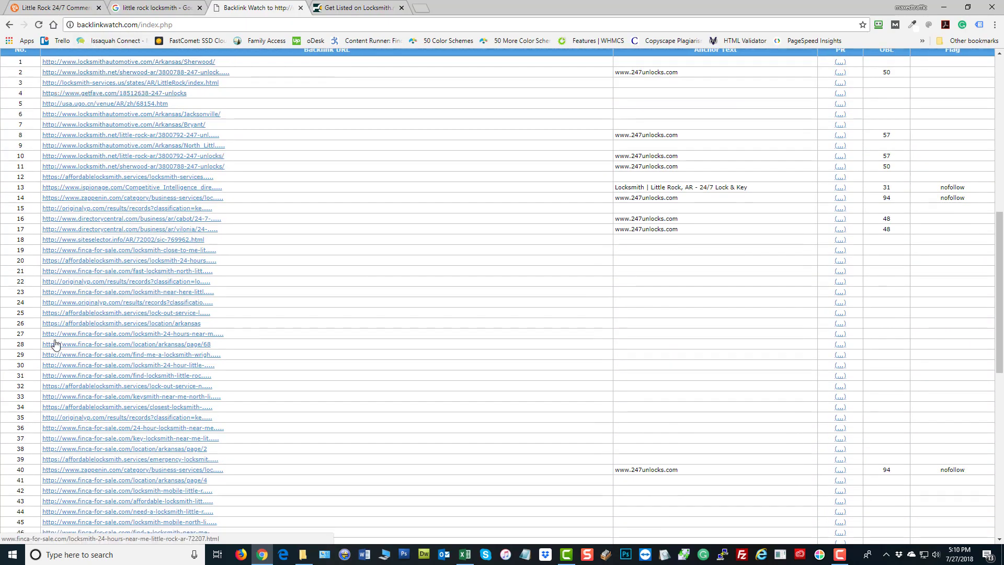
pyautogui.scroll(15, 131, 321)
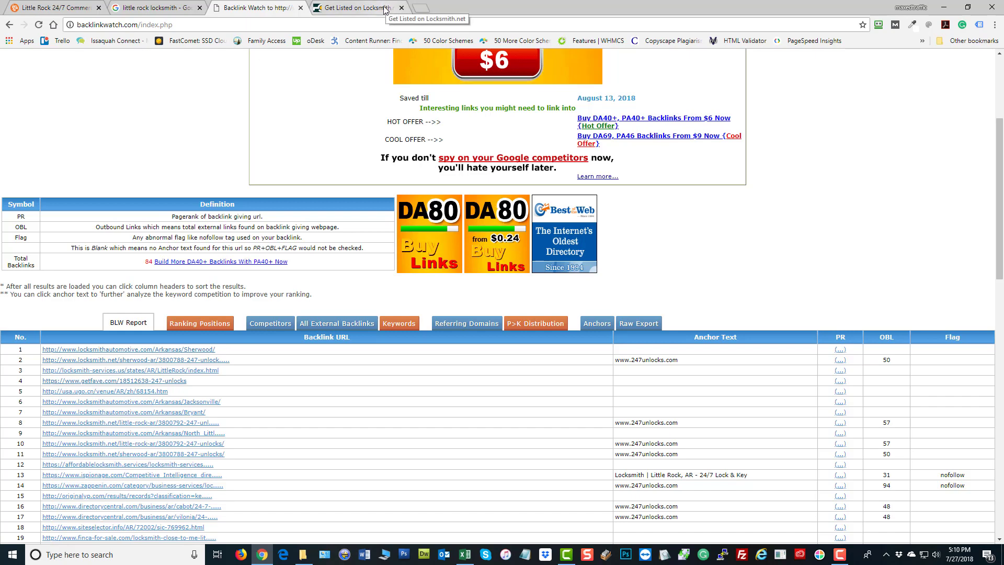
# Copy the Emergency Lock And Key Crew site address and return to the Backlink Watch checker form
pyautogui.click(81, 6)
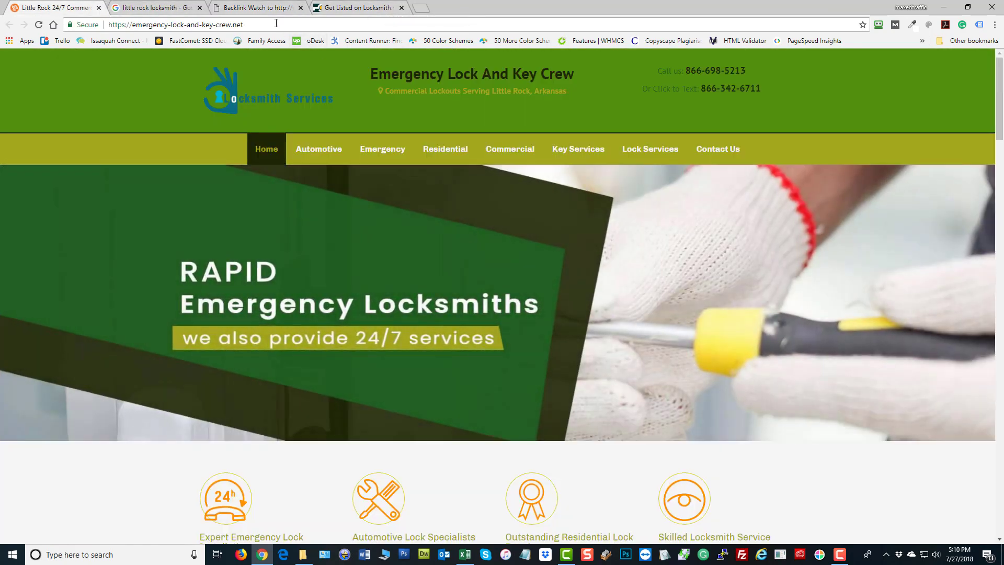
pyautogui.click(276, 23)
pyautogui.hotkey('ctrl', 'c')
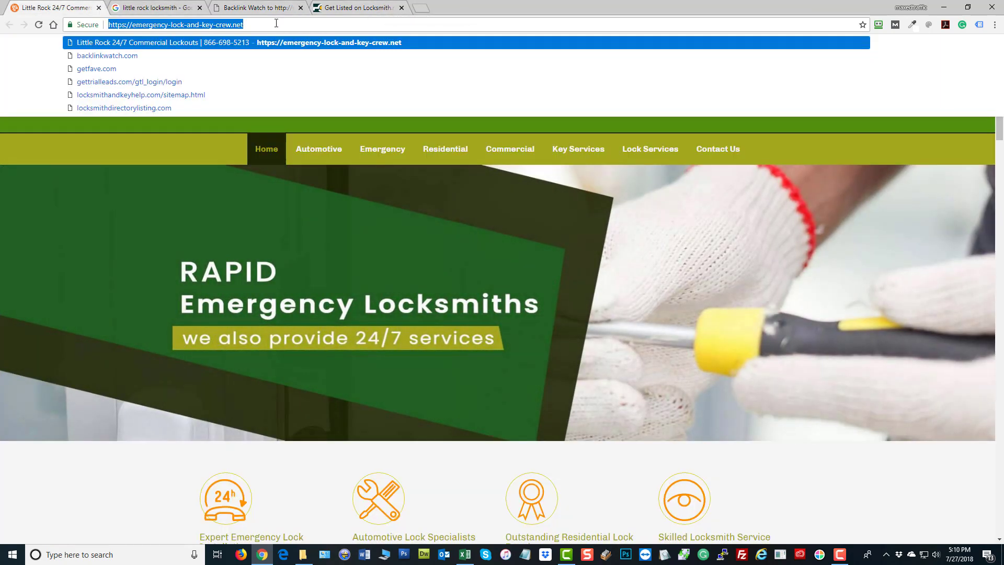
pyautogui.click(367, 11)
pyautogui.click(264, 7)
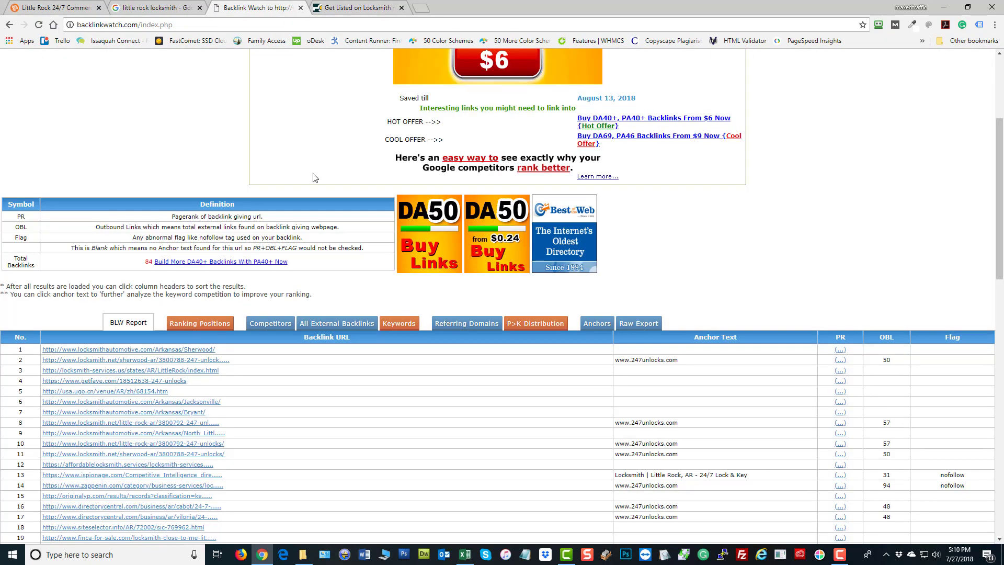
pyautogui.scroll(4, 313, 178)
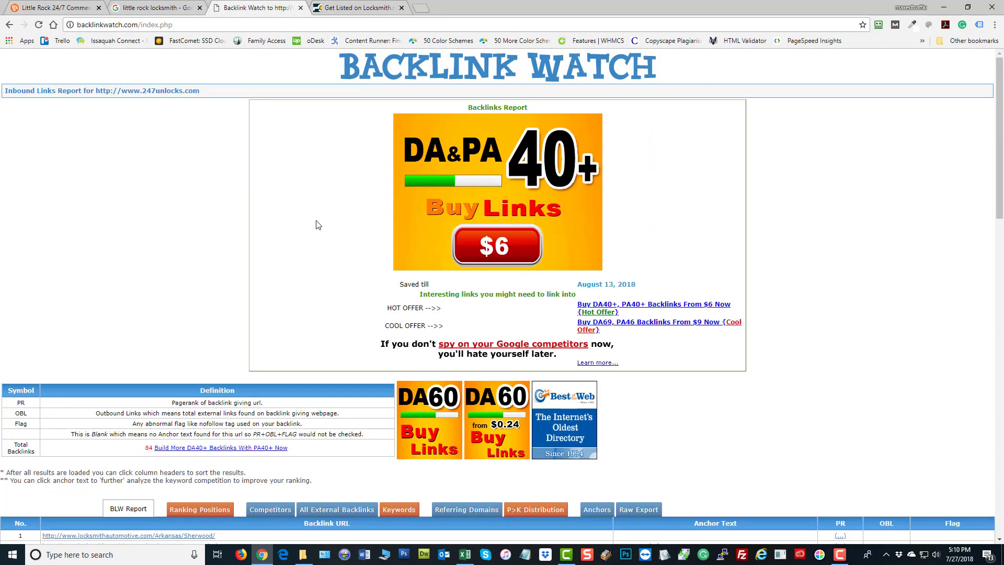
pyautogui.click(9, 25)
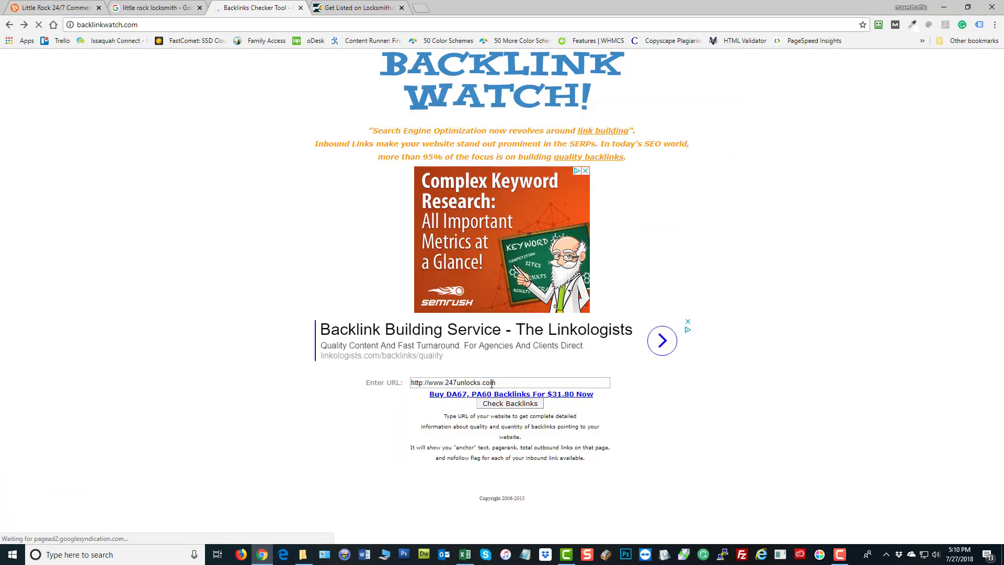
pyautogui.click(491, 383)
pyautogui.moveTo(491, 383); pyautogui.dragTo(168, 377)
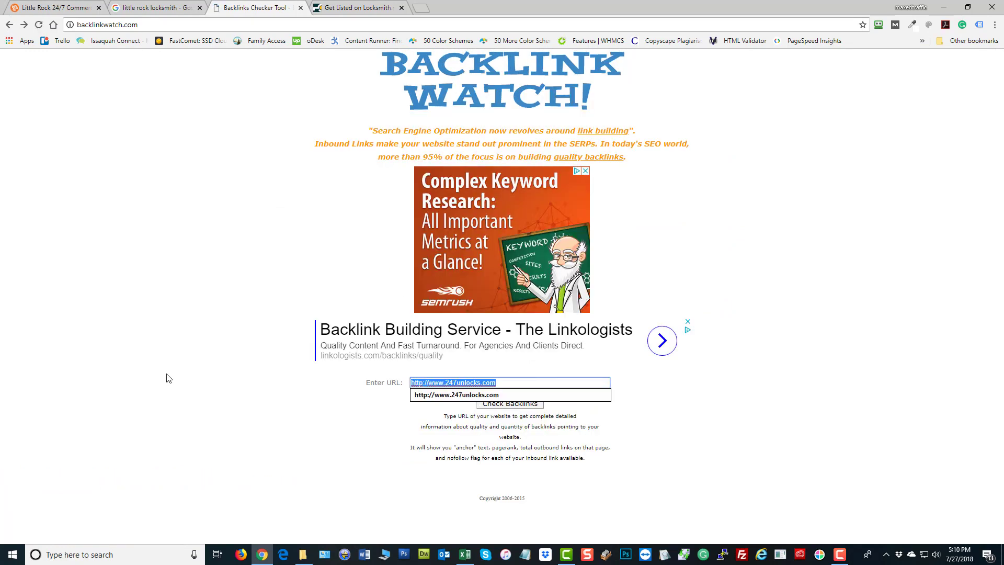
pyautogui.hotkey('ctrl', 'v')
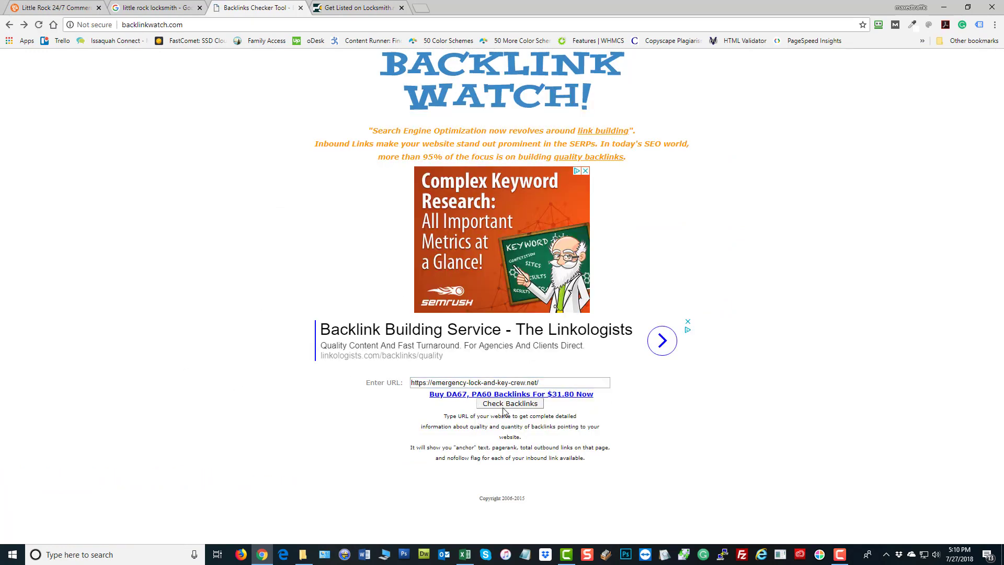
pyautogui.click(506, 406)
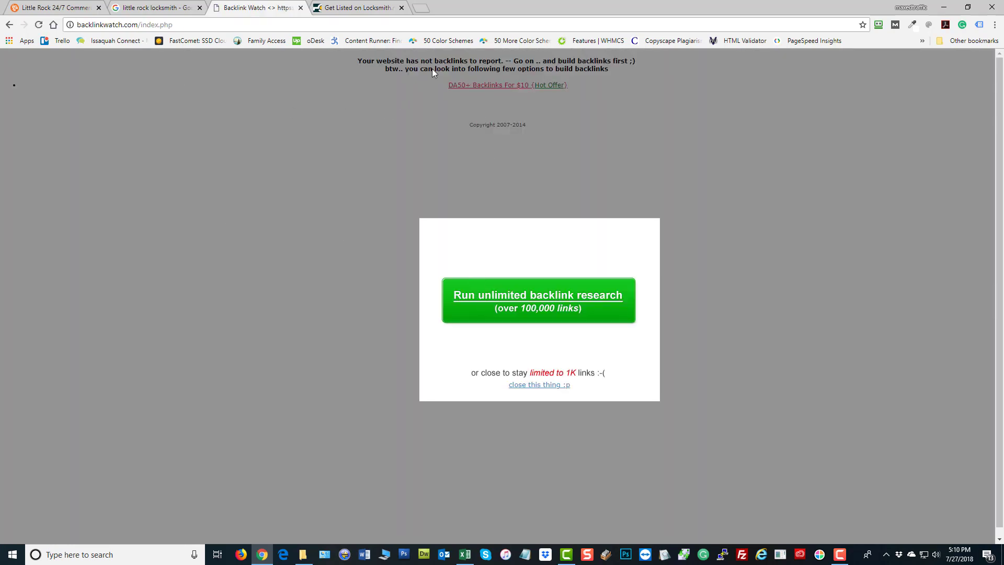
pyautogui.click(552, 386)
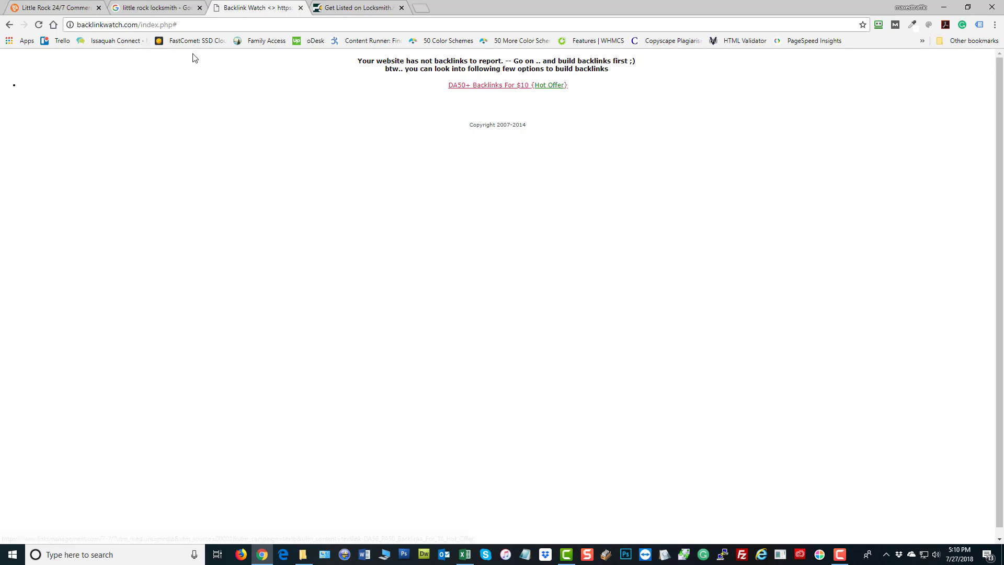
pyautogui.click(9, 27)
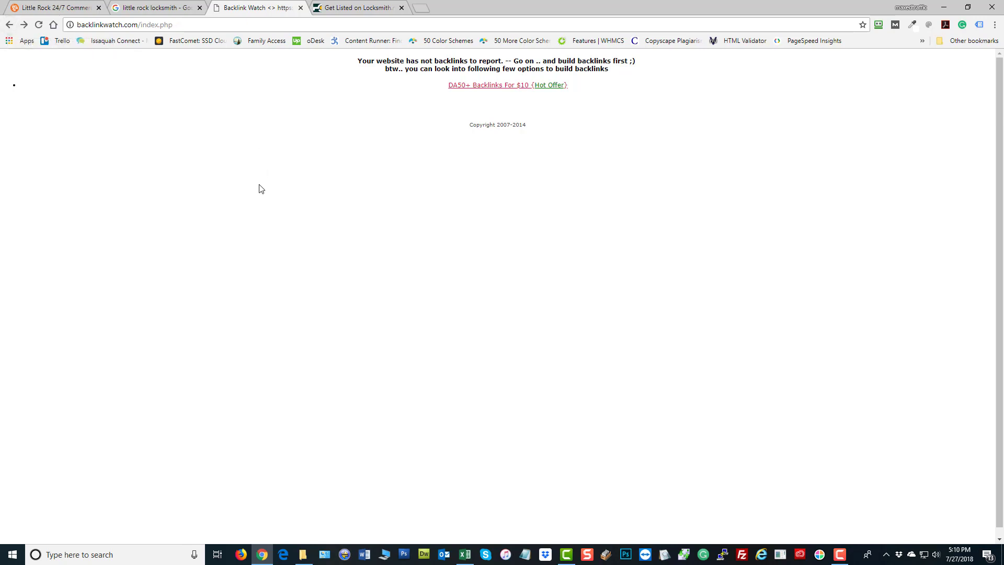
pyautogui.click(9, 25)
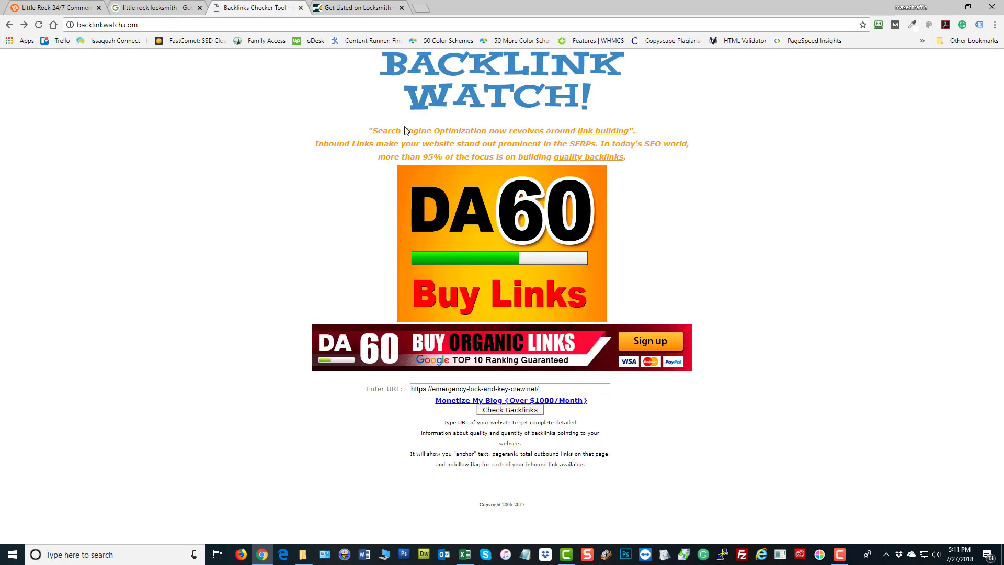
pyautogui.click(385, 10)
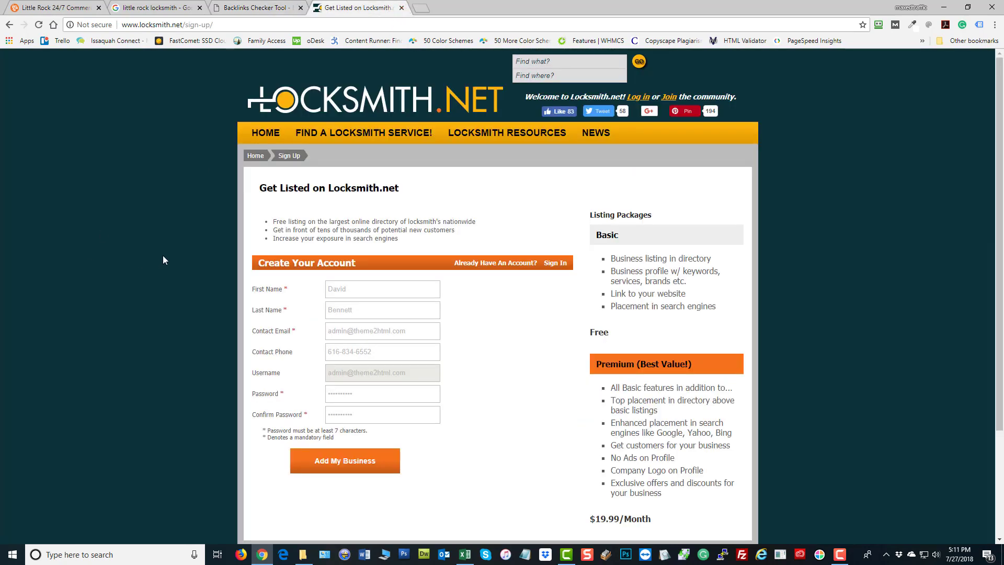
pyautogui.click(248, 10)
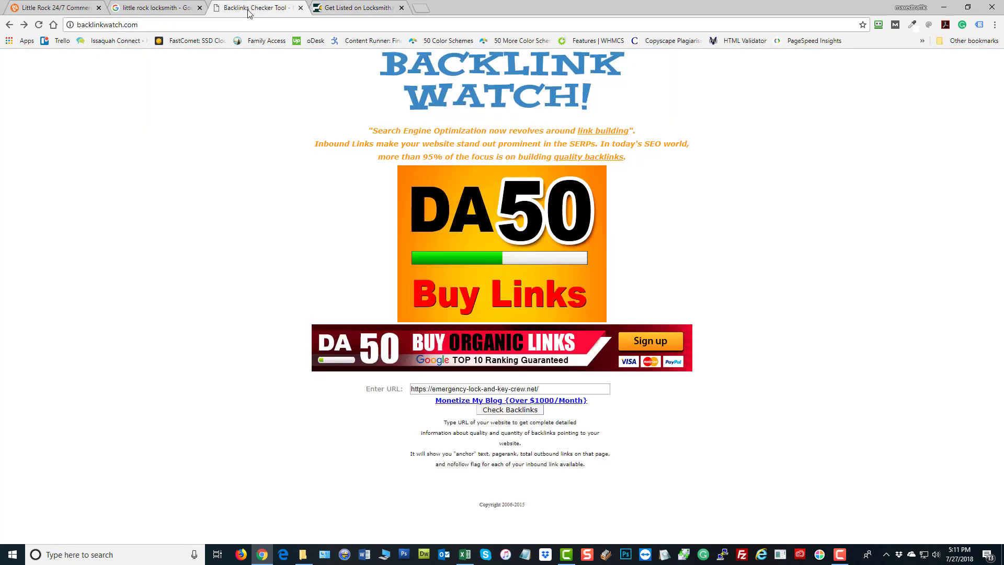
pyautogui.click(143, 9)
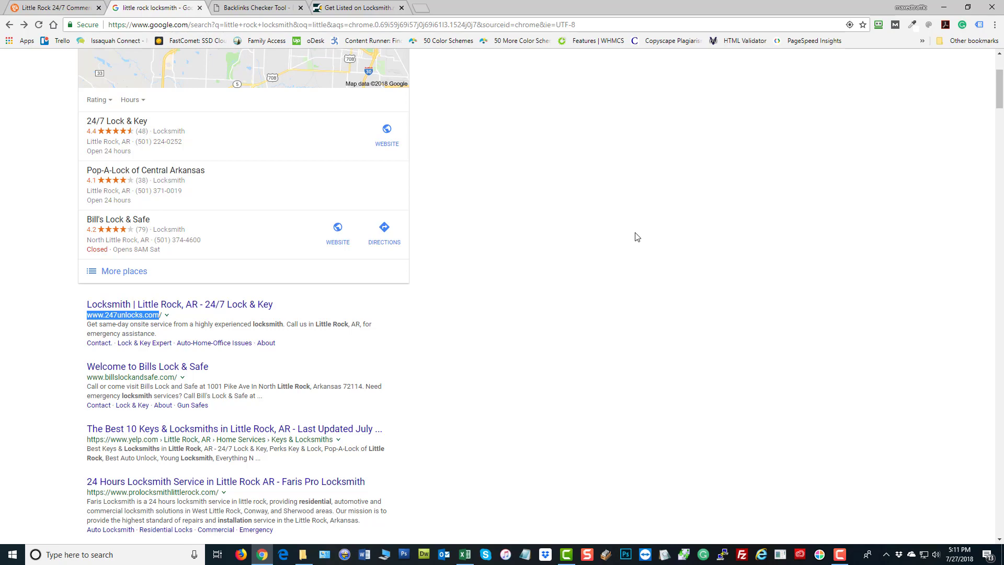
pyautogui.scroll(-2, 637, 236)
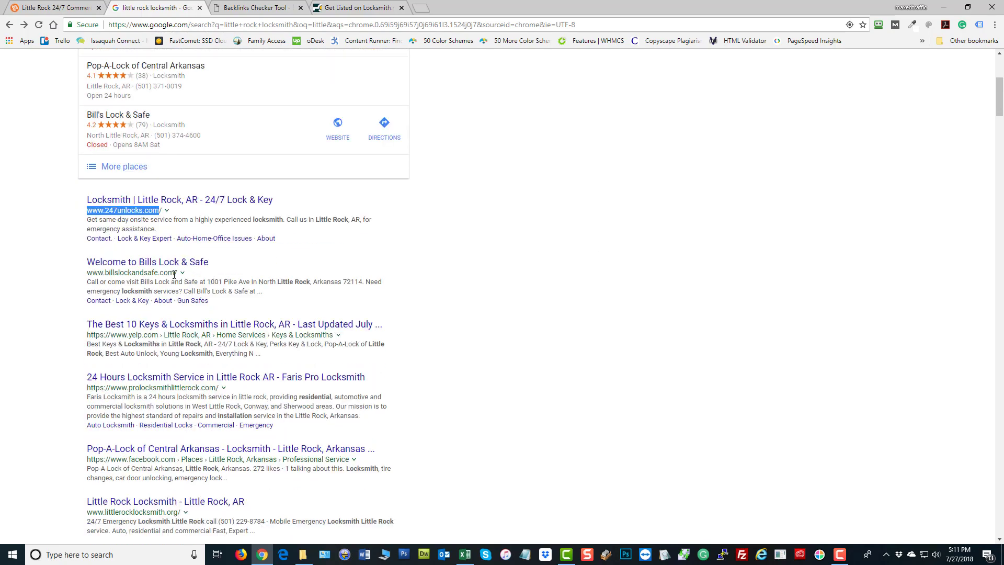
pyautogui.moveTo(177, 272); pyautogui.dragTo(90, 273)
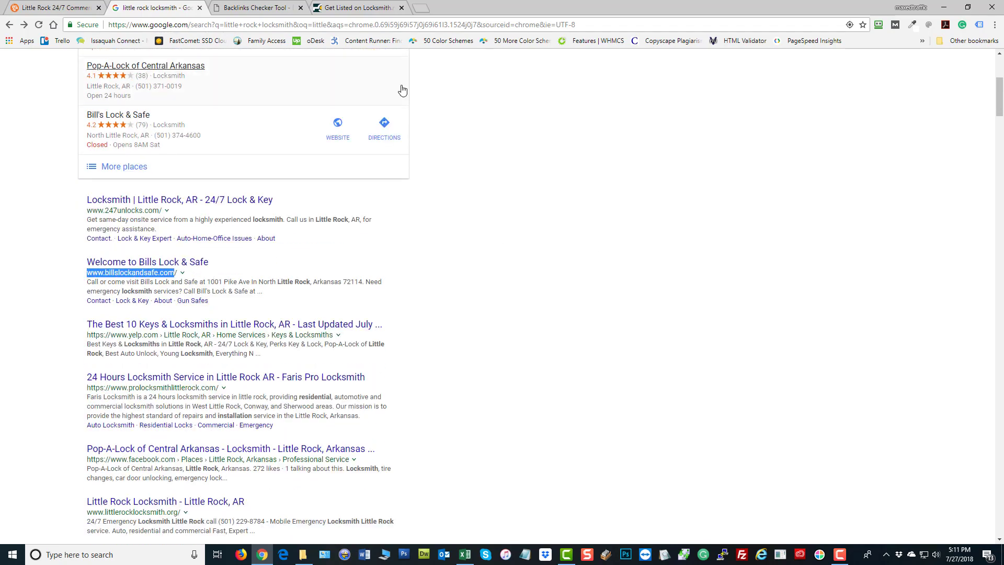
pyautogui.click(358, 8)
pyautogui.click(257, 8)
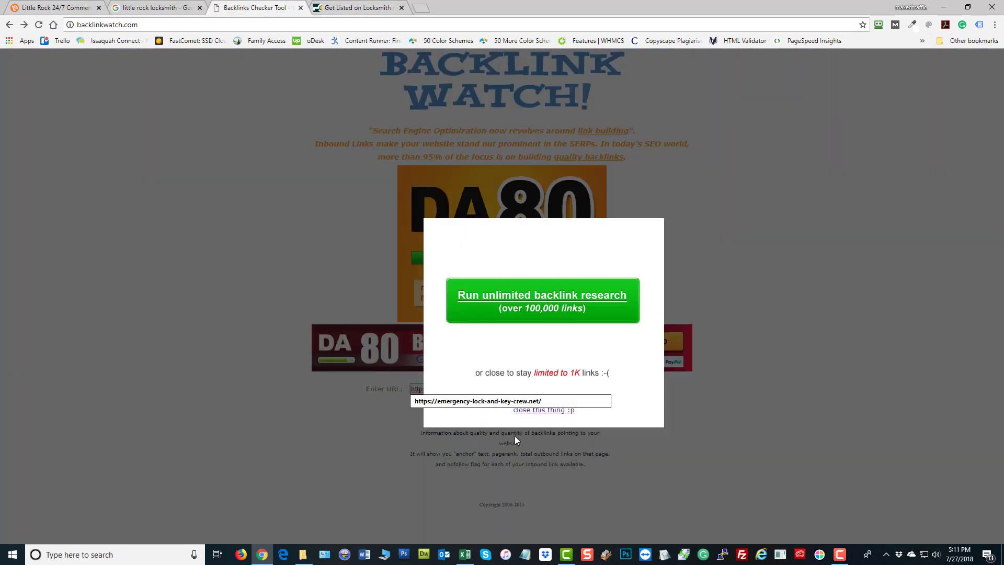
pyautogui.click(523, 411)
pyautogui.moveTo(543, 389); pyautogui.dragTo(36, 396)
pyautogui.write('www.billslockandsafe.com')
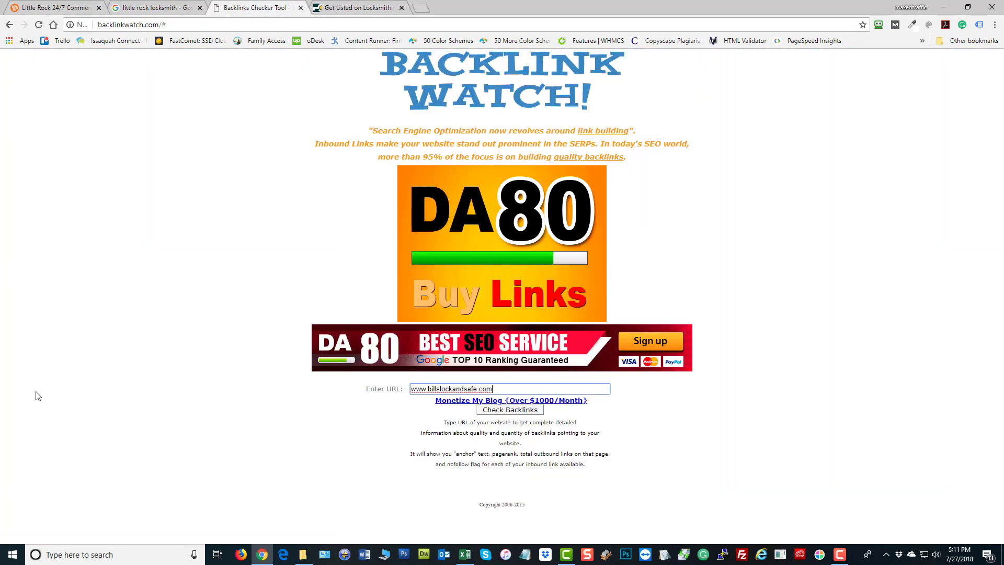
pyautogui.click(494, 412)
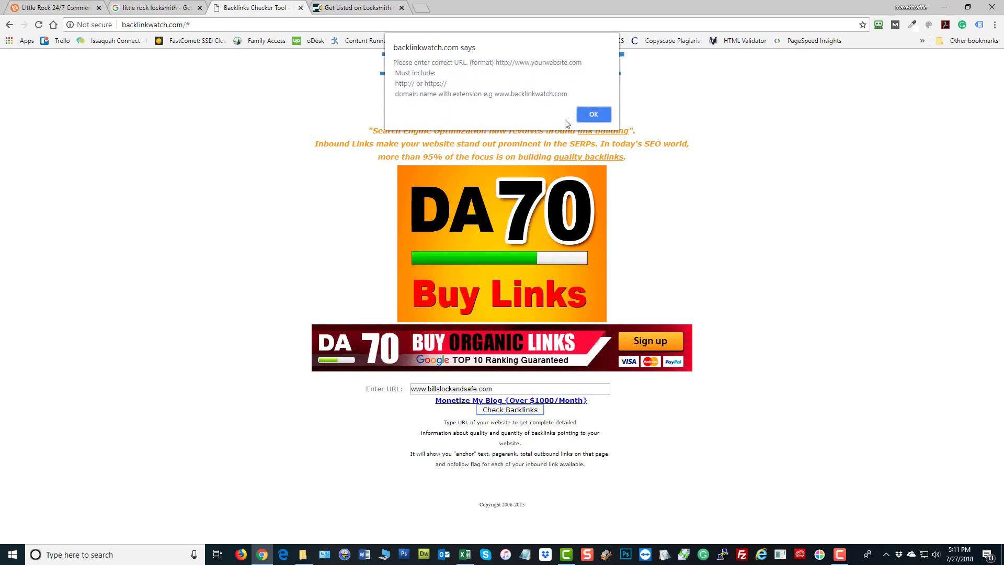
pyautogui.press('Return')
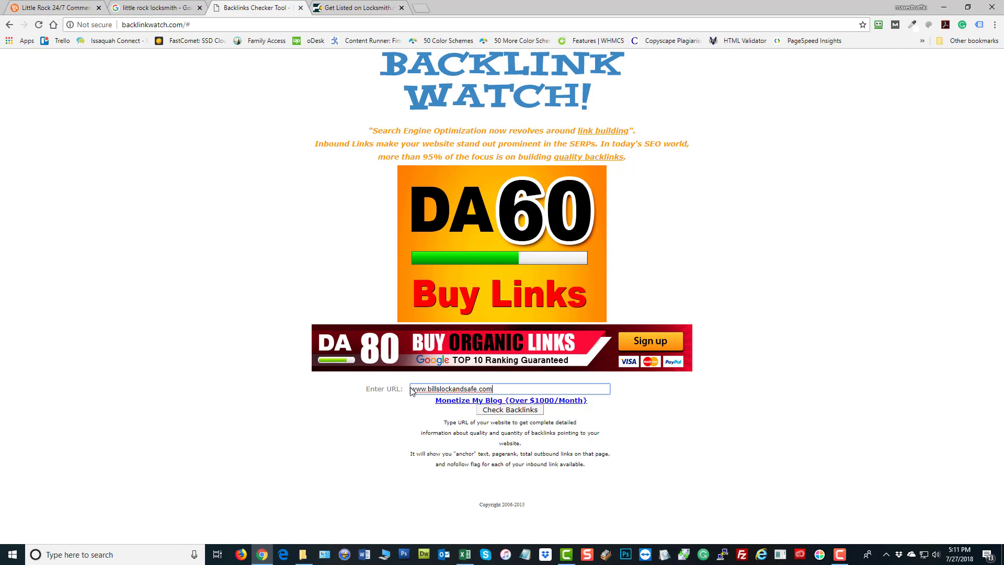
pyautogui.click(412, 390)
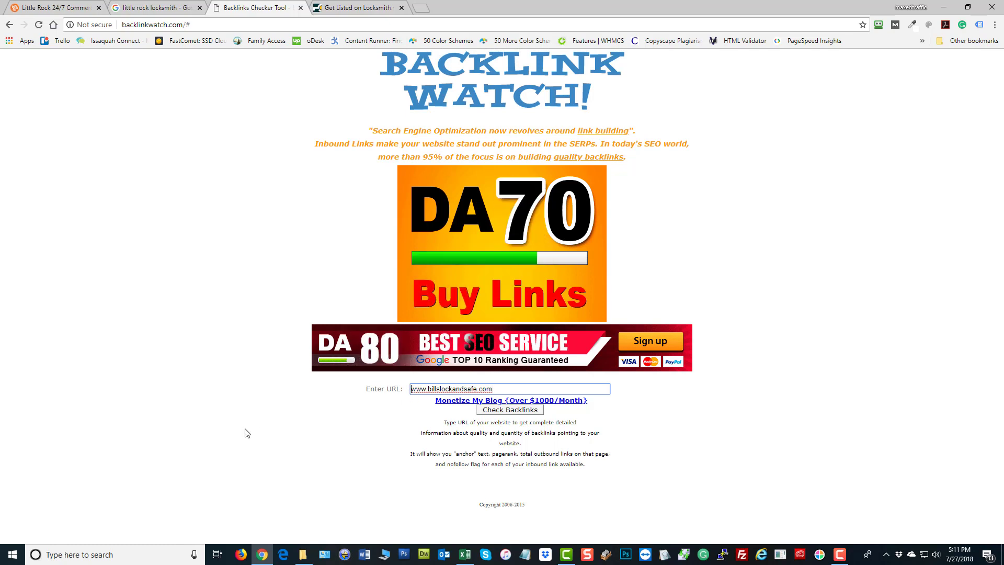
pyautogui.write('https://')
pyautogui.press('Return')
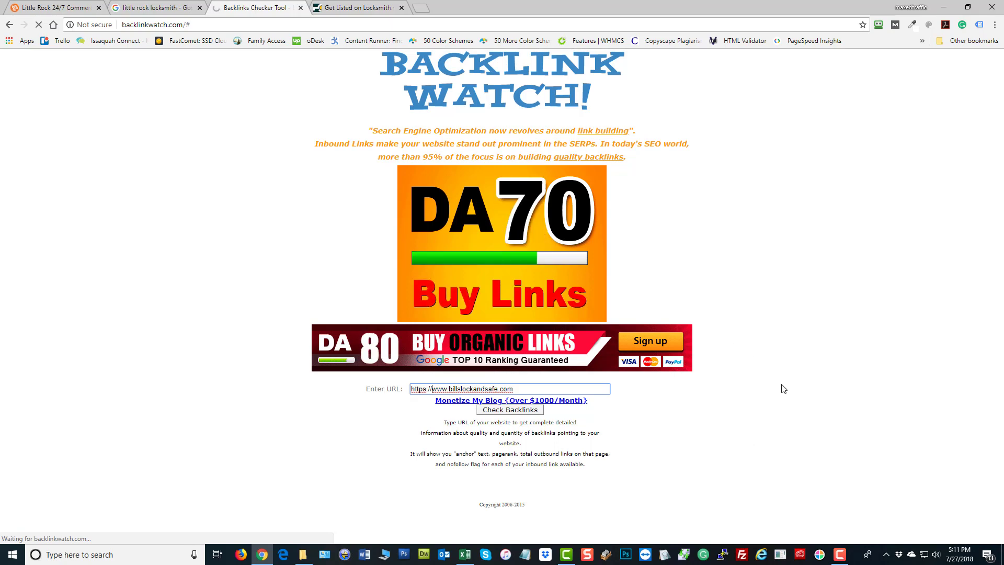
# Review the billslockandsafe.com report, which shows 40 total backlinks
pyautogui.click(157, 8)
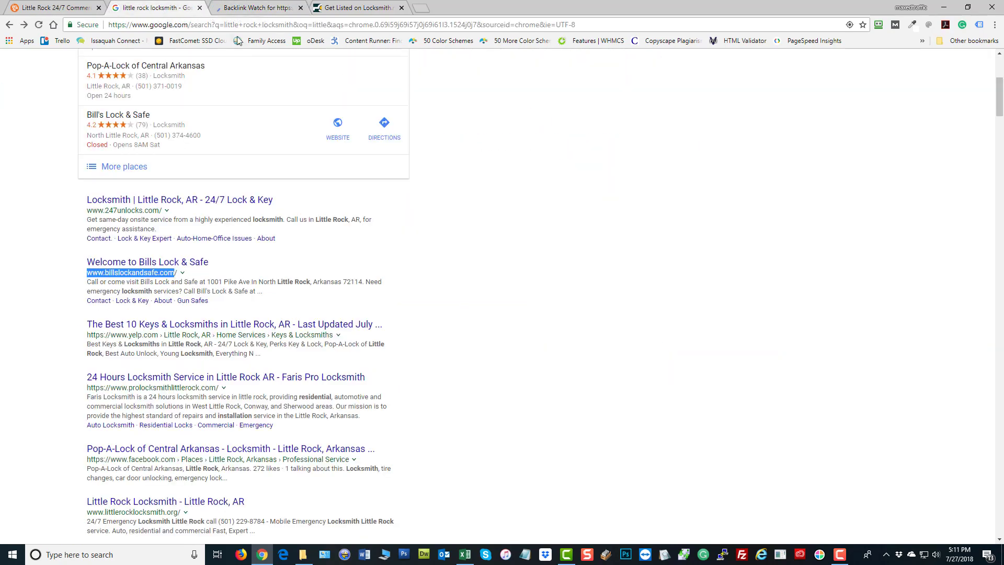
pyautogui.click(253, 8)
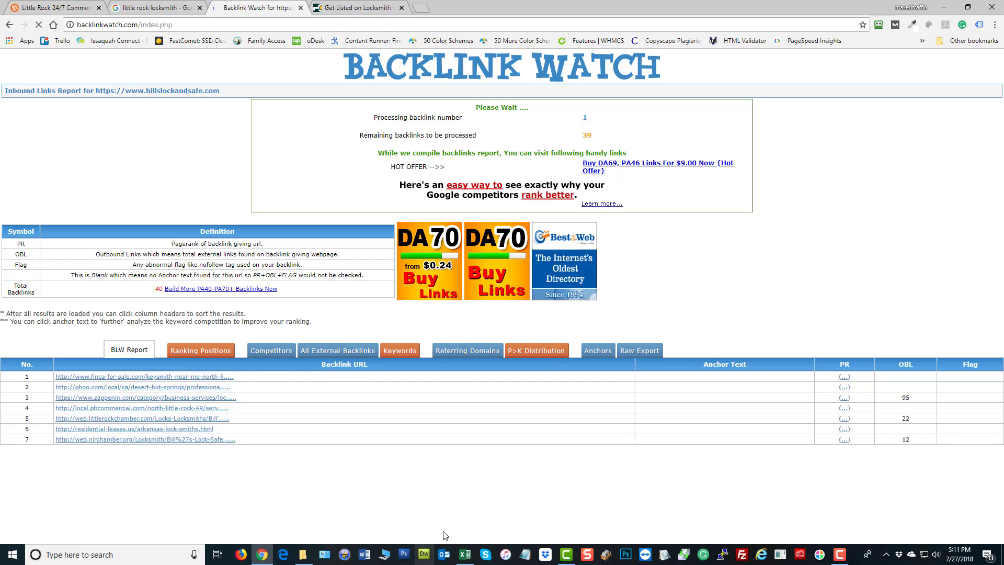
pyautogui.click(465, 554)
# Step through cells A5 to D5 under Backlink Source, Listed? Y/N, Pending and Exact URL, then return to Chrome
pyautogui.click(248, 234)
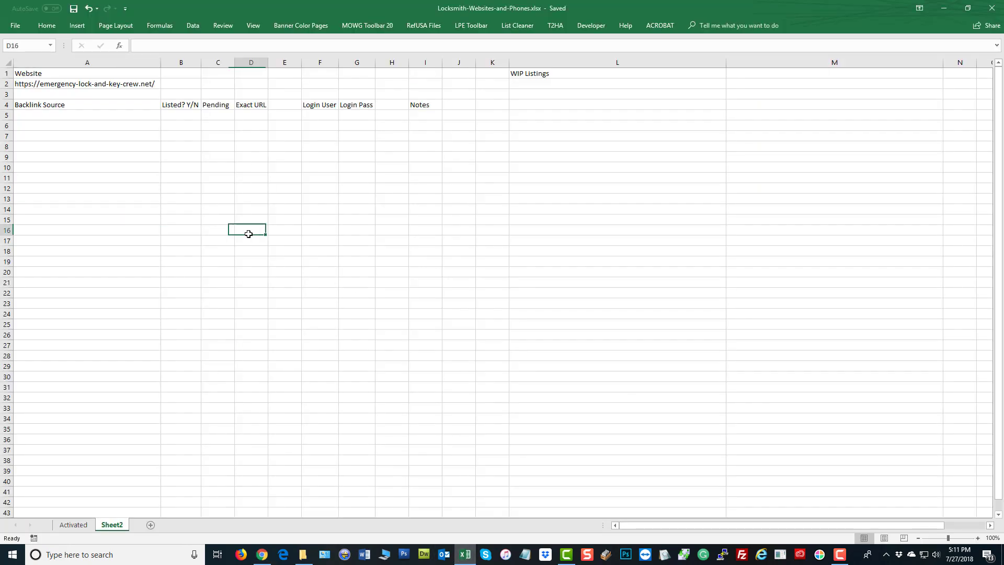
pyautogui.click(81, 113)
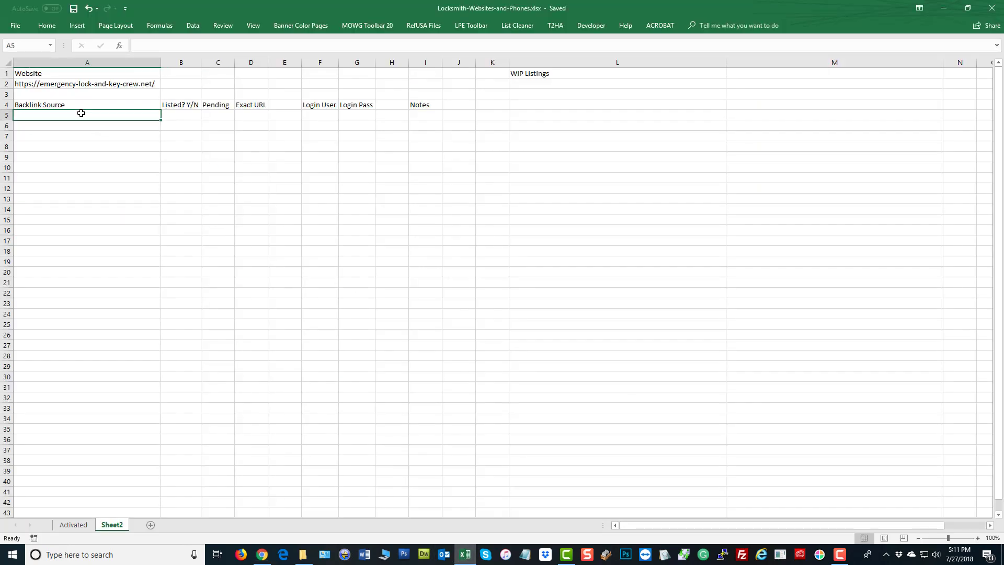
pyautogui.click(172, 116)
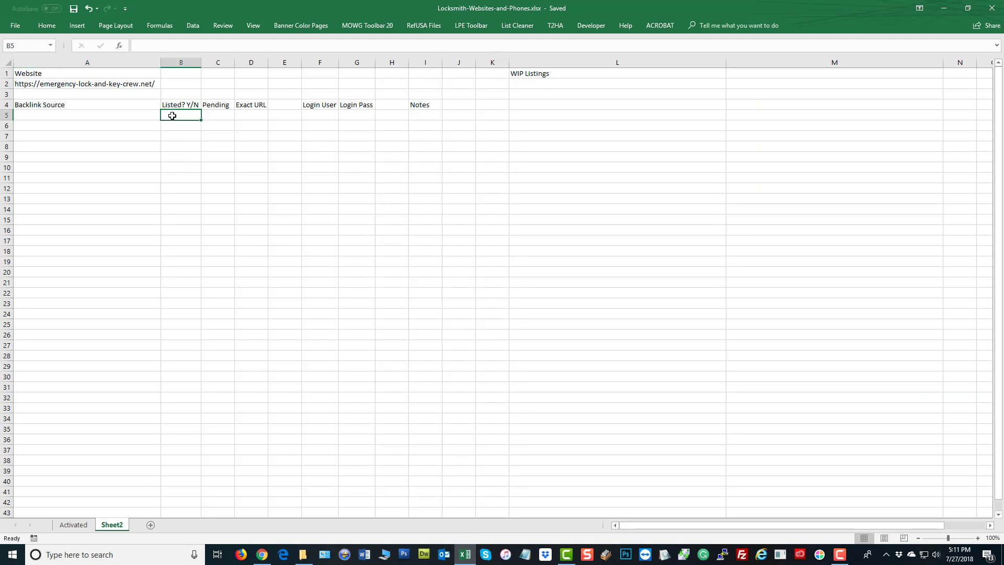
pyautogui.click(208, 119)
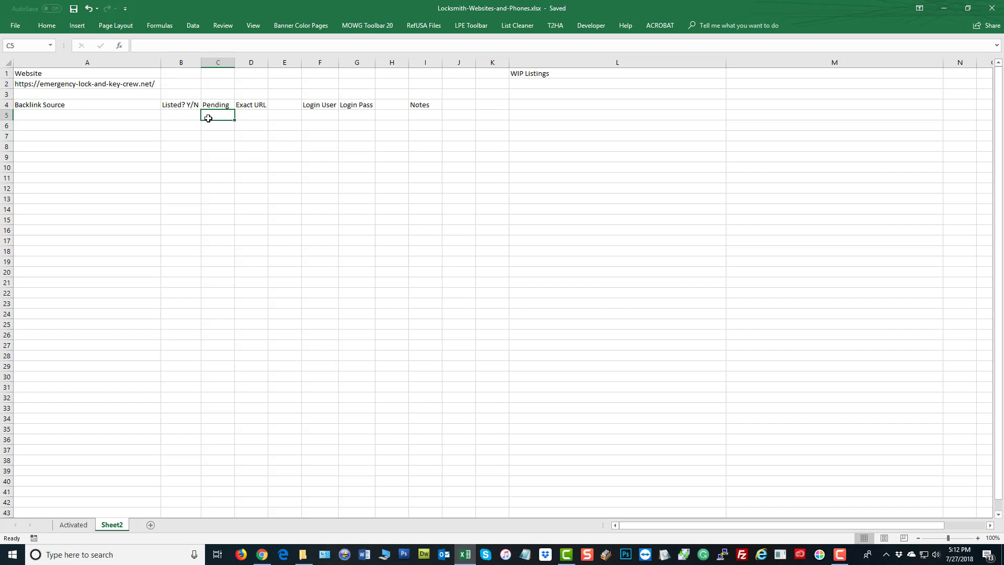
pyautogui.click(255, 115)
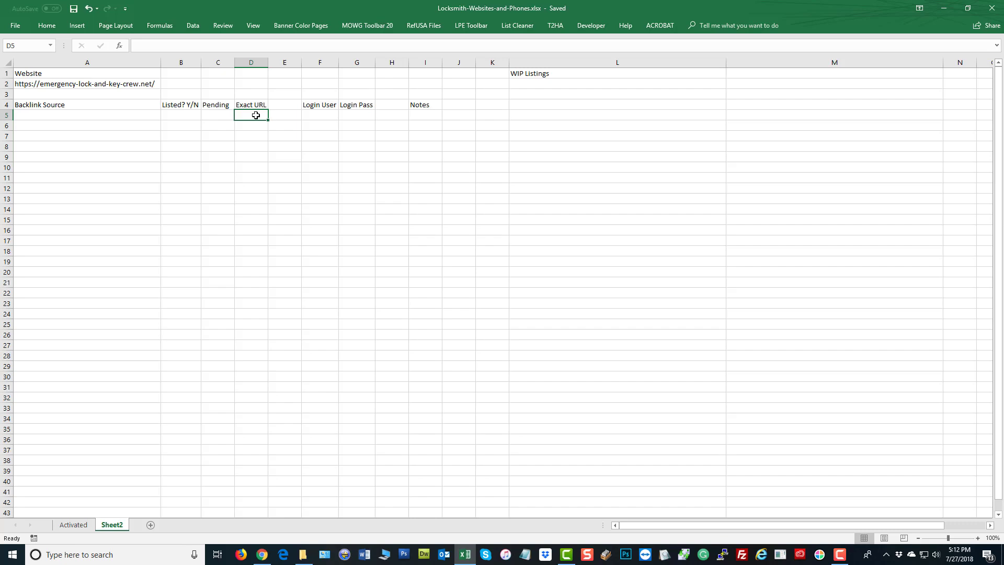
pyautogui.click(262, 554)
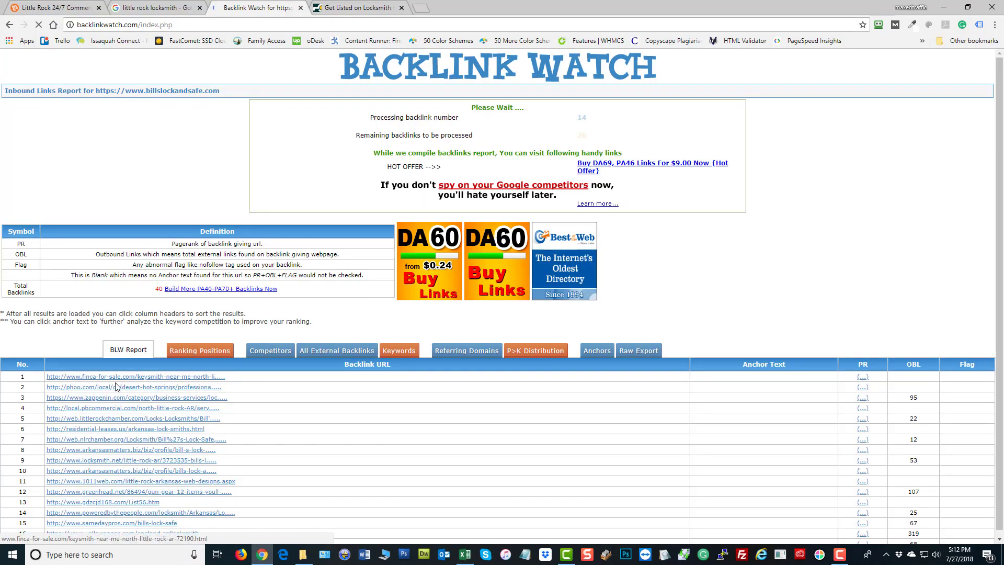
# Load ablocal.com in a new tab, go to Add Your Business, then open another blank tab
pyautogui.scroll(-1, 111, 458)
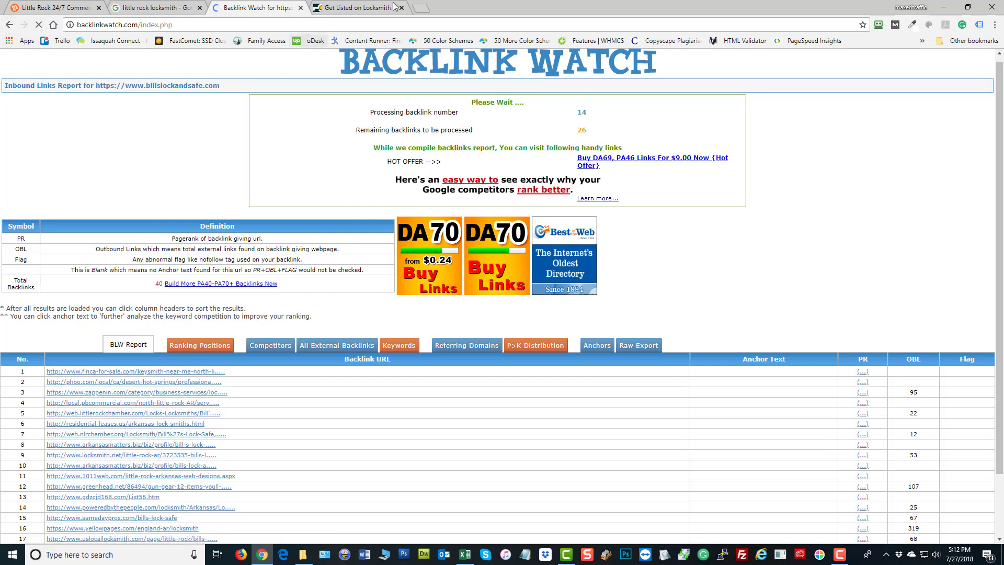
pyautogui.hotkey('ctrl', 't')
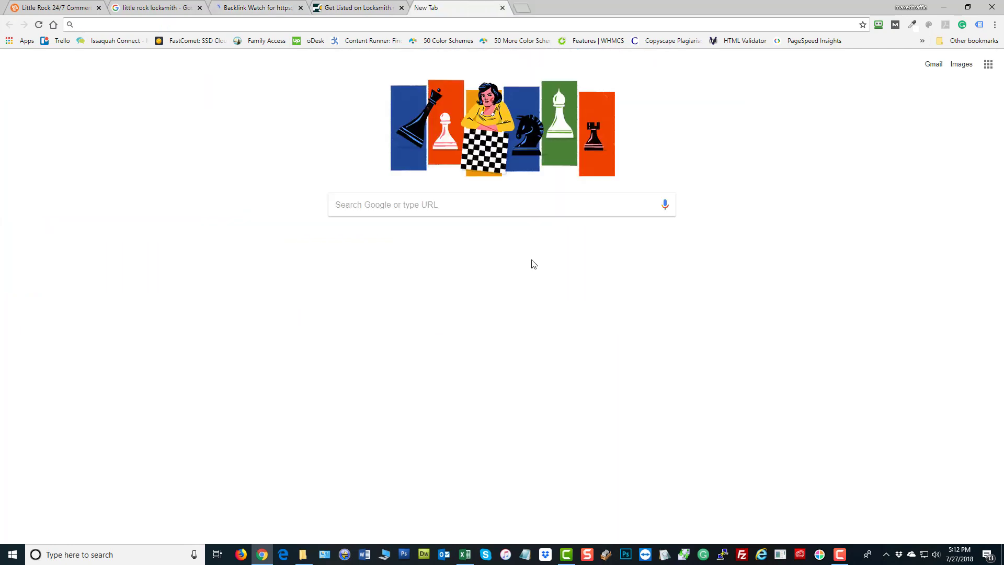
pyautogui.write('ablocal.com')
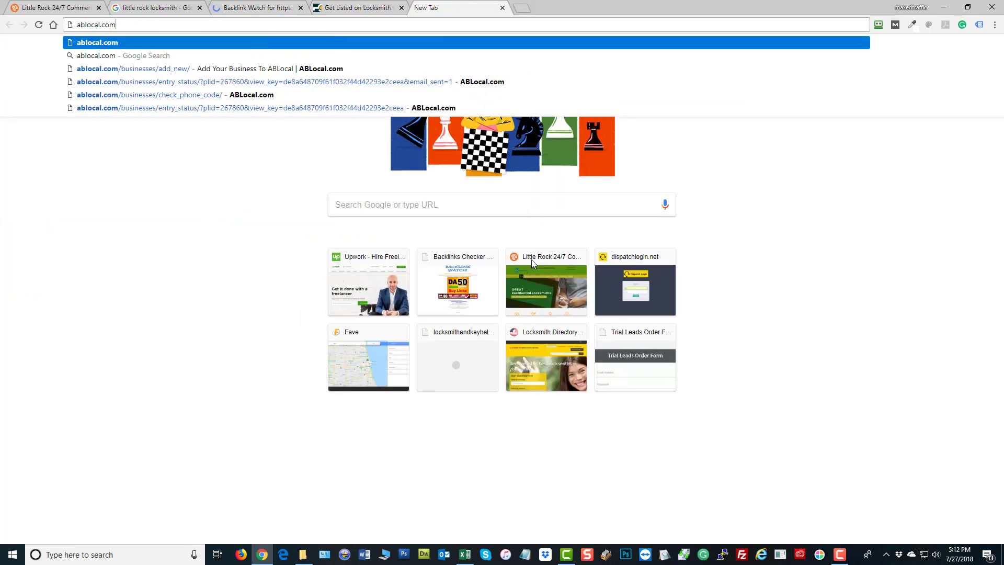
pyautogui.press('Return')
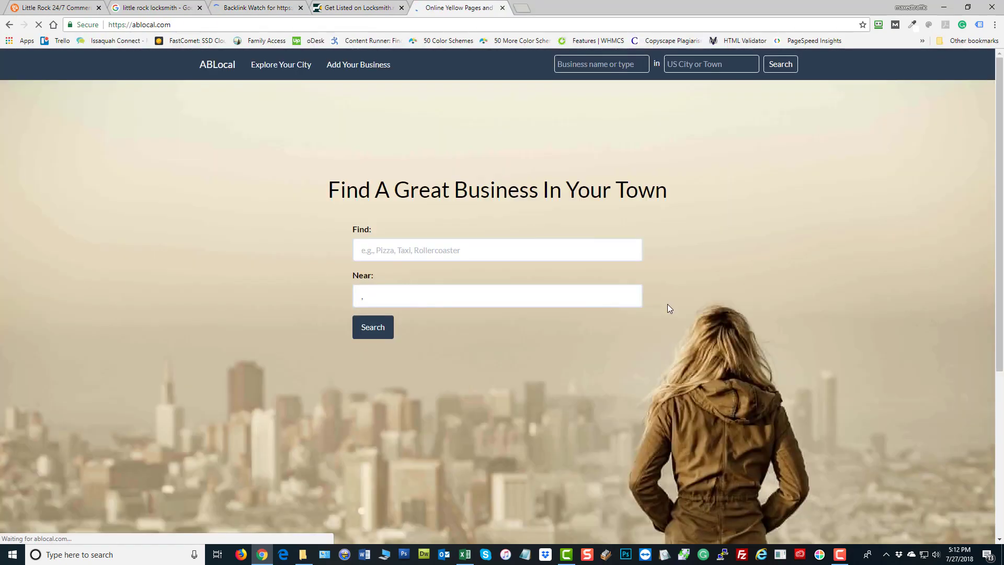
pyautogui.click(354, 73)
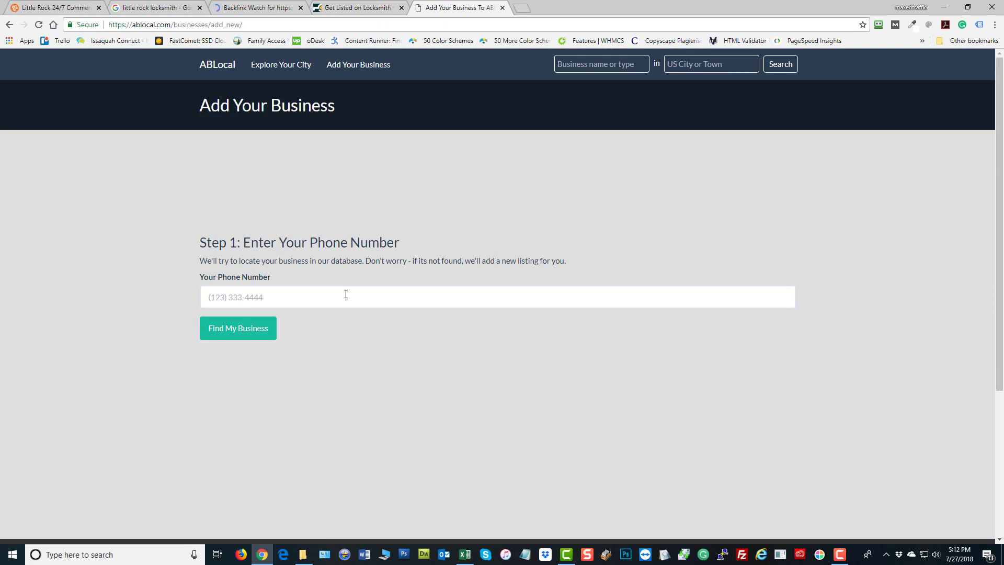
pyautogui.hotkey('ctrl', 't')
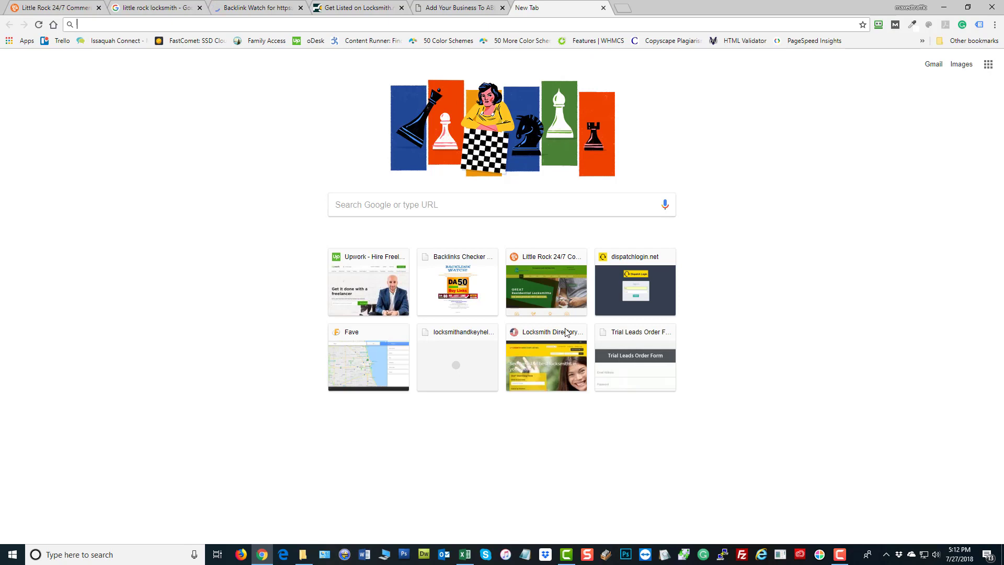
# Search Google for locksmith directory "add my site"
pyautogui.write('lock')
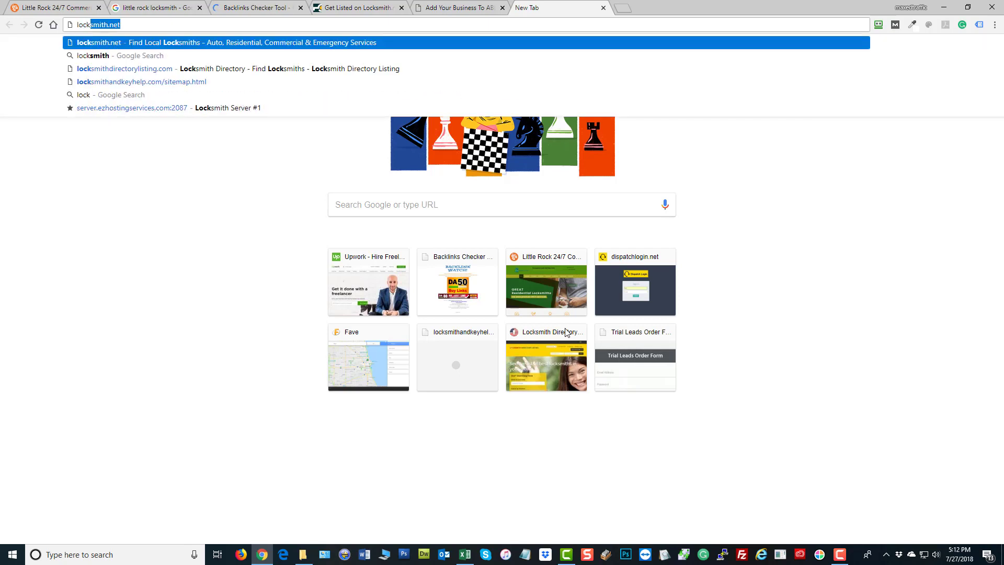
pyautogui.write('smith directory')
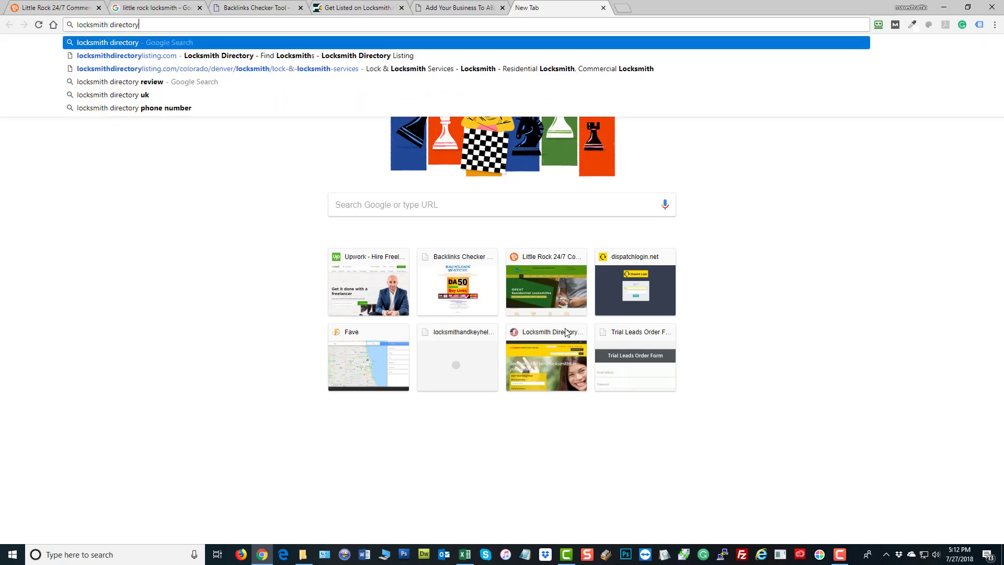
pyautogui.write(' "ad')
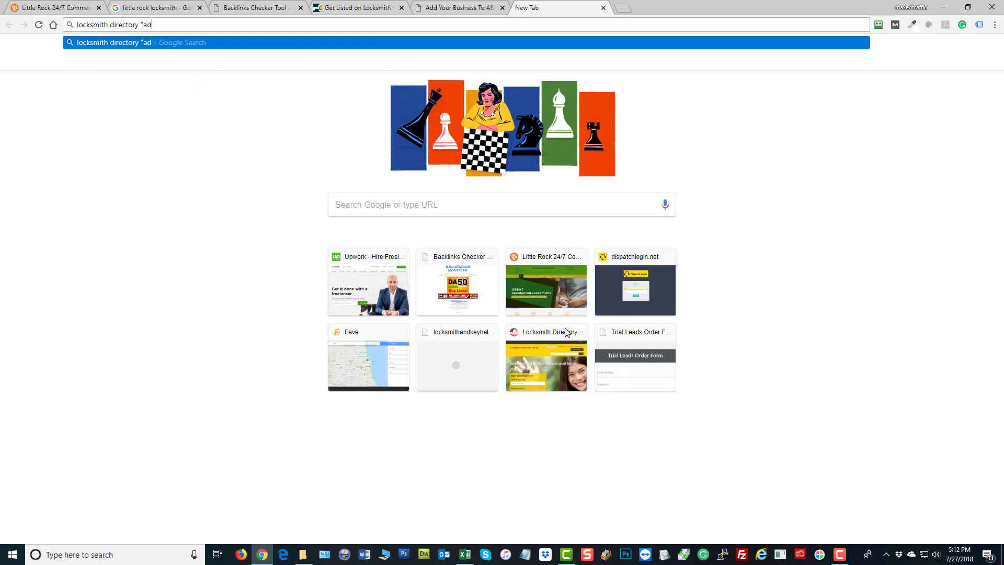
pyautogui.write('d my site"')
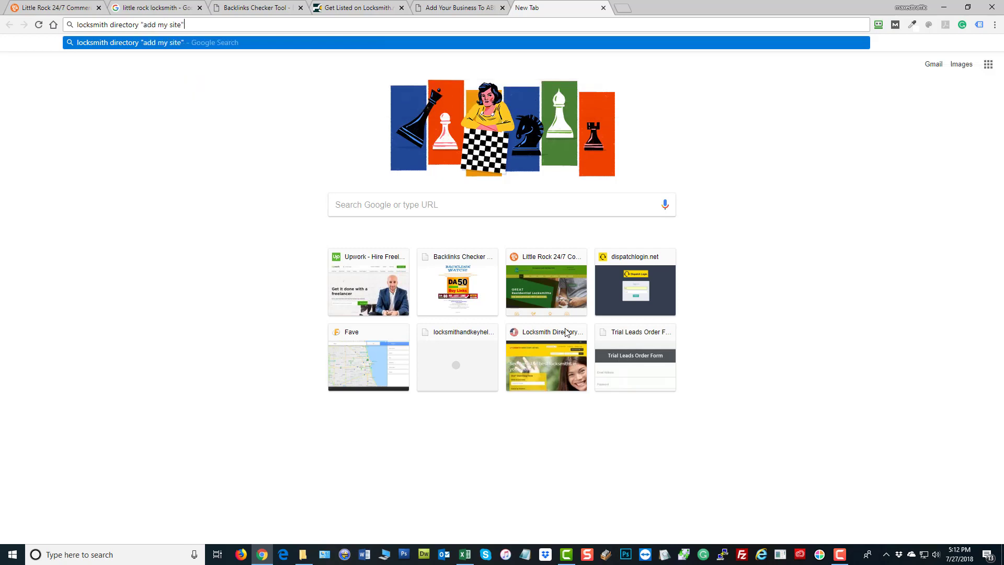
pyautogui.press('Return')
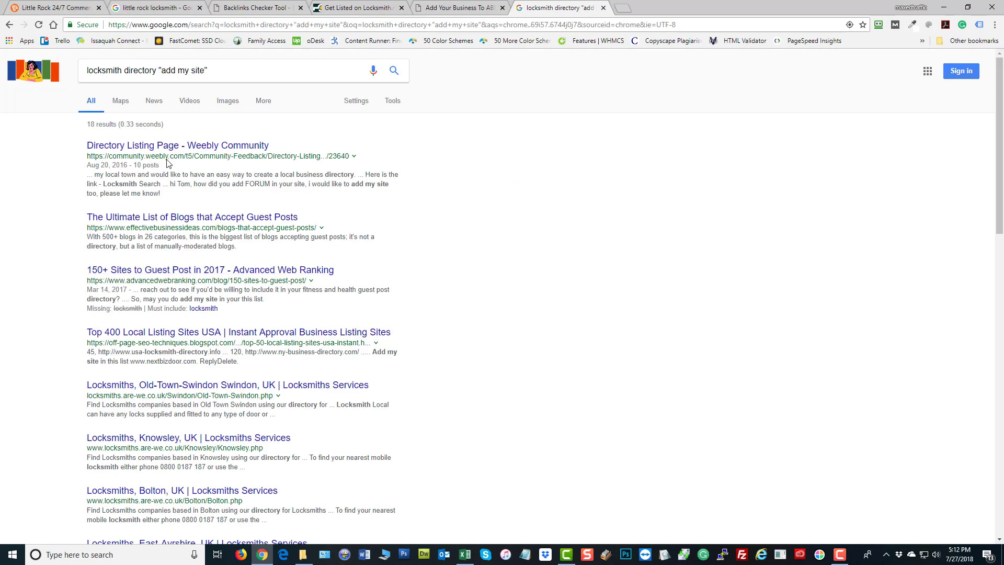
pyautogui.scroll(-3, 188, 340)
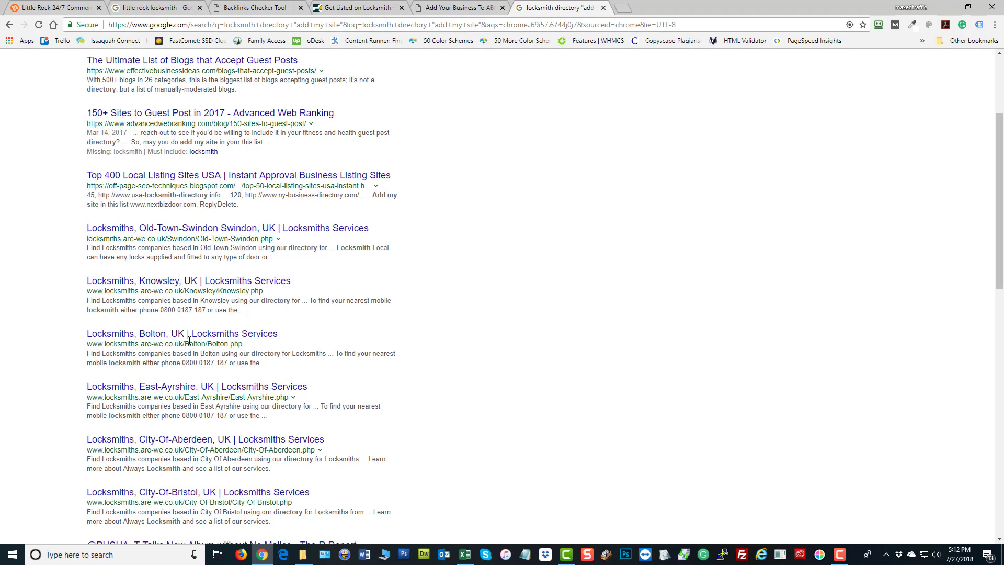
pyautogui.scroll(-3, 189, 383)
pyautogui.scroll(6, 188, 383)
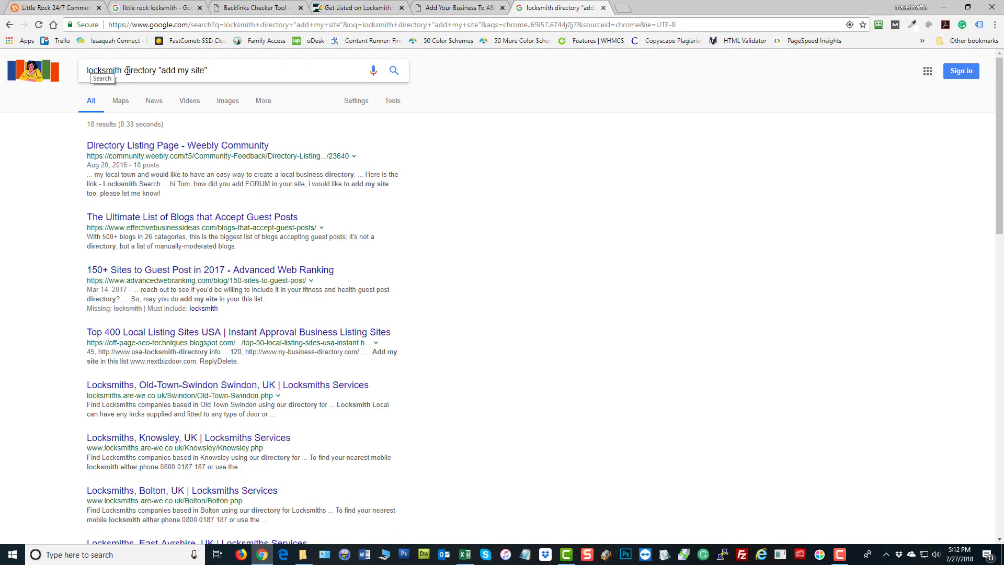
# Refine the search to locksmith directory usa "add my site"
pyautogui.click(157, 69)
pyautogui.write('usa')
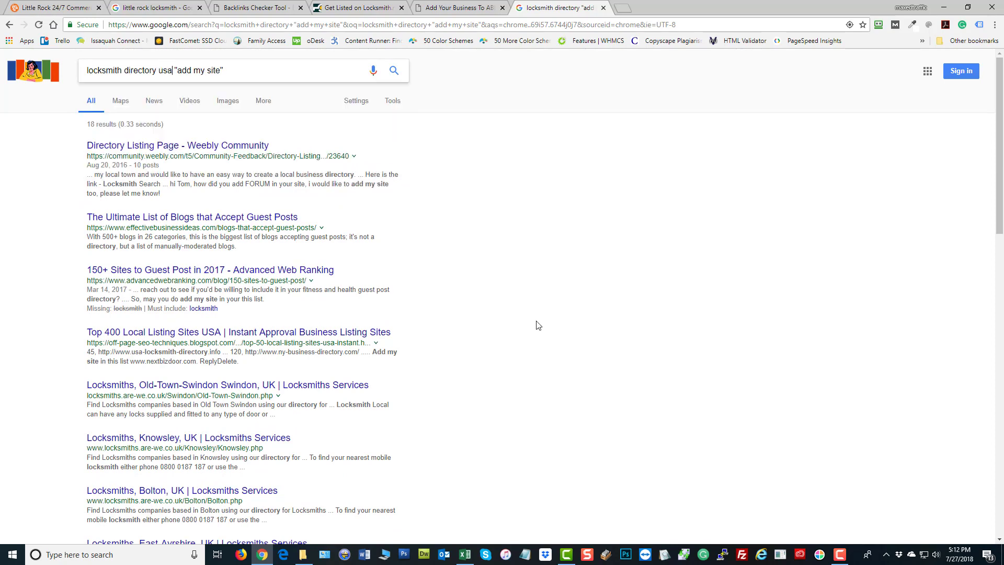
pyautogui.press('Return')
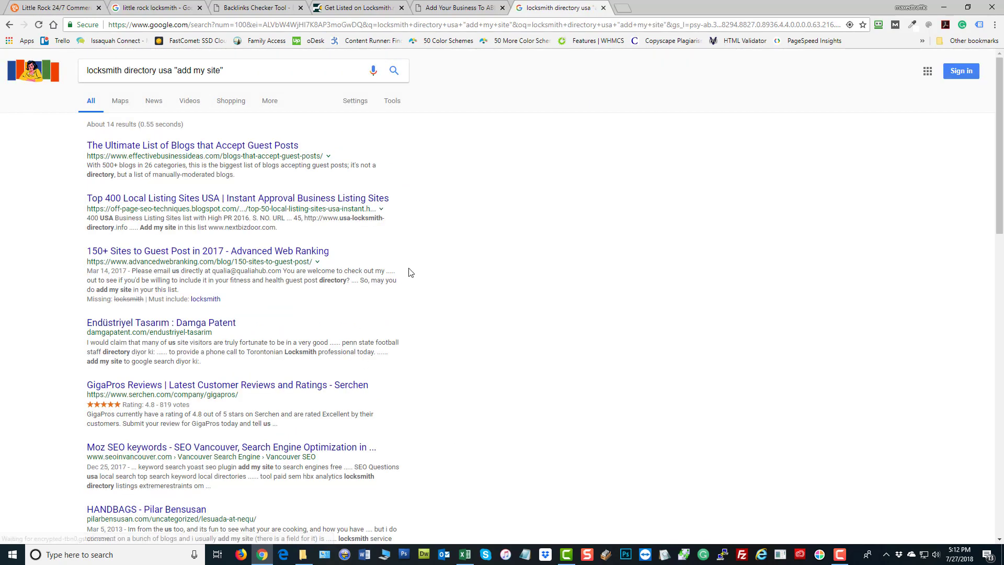
pyautogui.scroll(-2, 442, 327)
pyautogui.scroll(-6, 146, 306)
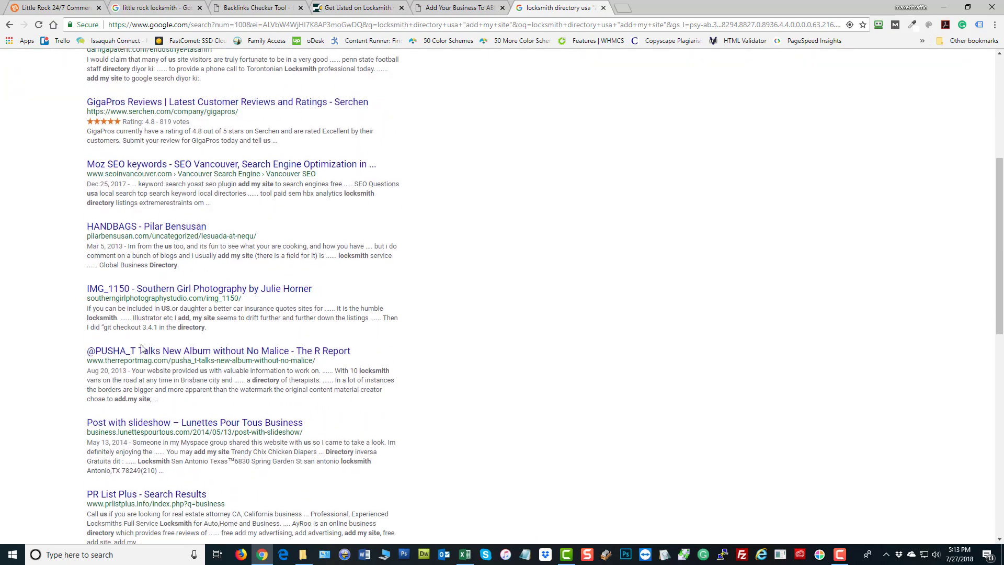
pyautogui.scroll(8, 417, 415)
pyautogui.scroll(1, 417, 416)
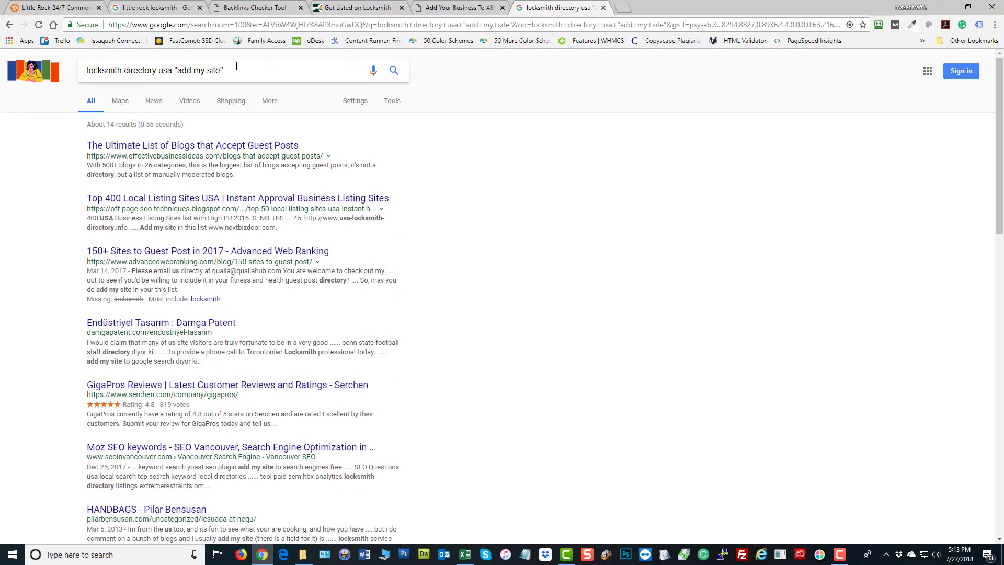
# Change the query to "add my website" and search again
pyautogui.click(209, 72)
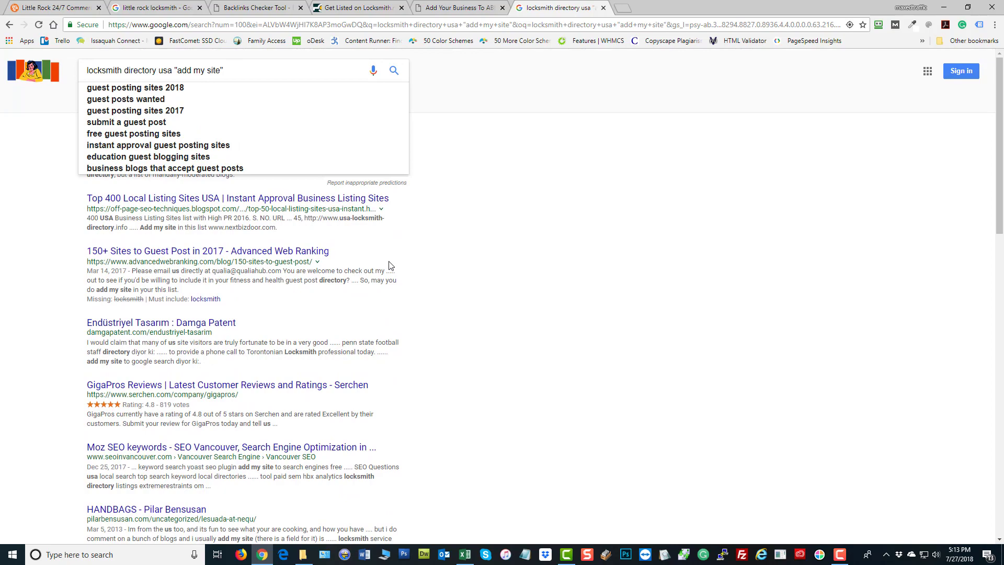
pyautogui.write('web')
pyautogui.press('Return')
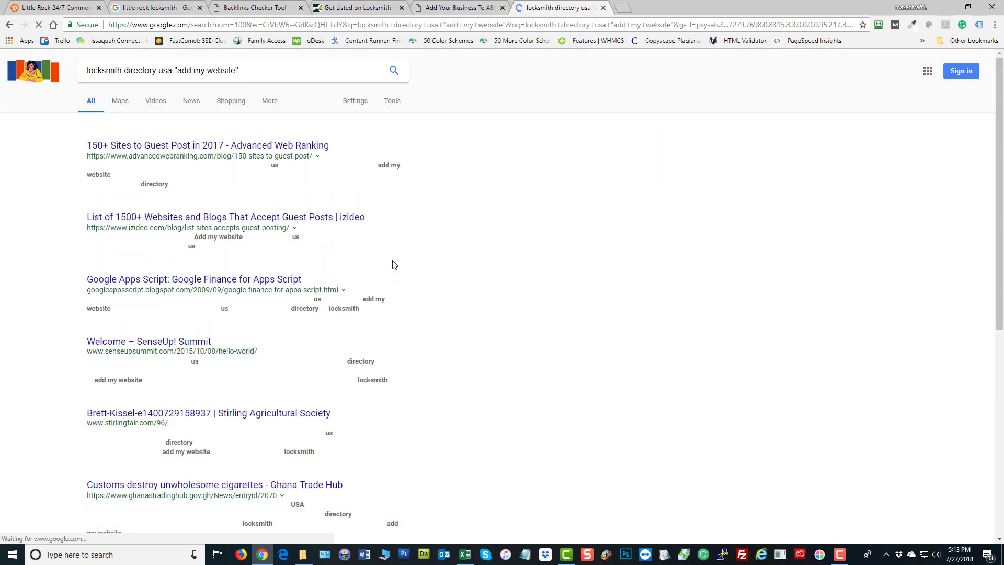
pyautogui.scroll(-5, 507, 344)
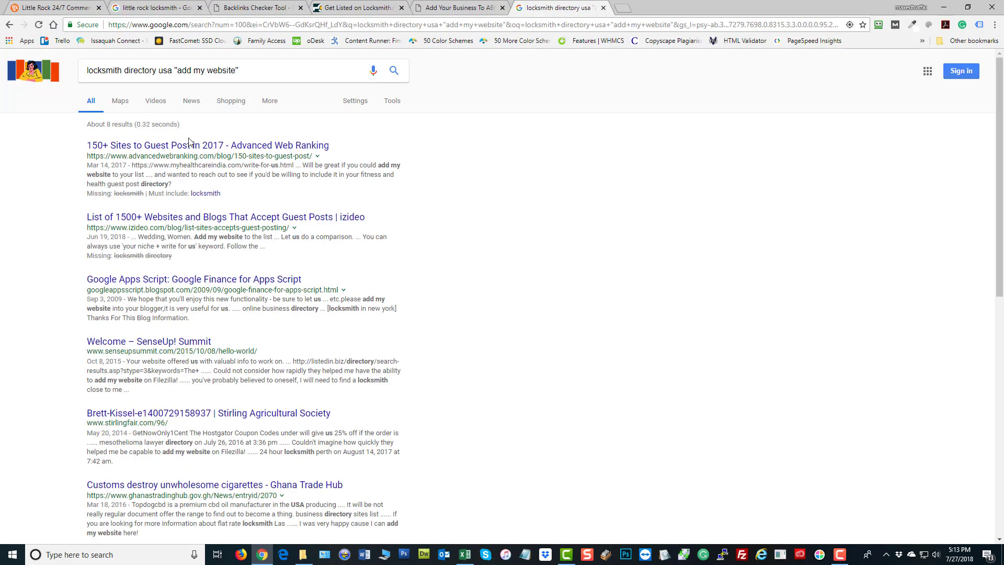
# Change the query to locksmith directory usa "add my url" and review the results
pyautogui.click(237, 70)
pyautogui.moveTo(236, 70); pyautogui.dragTo(208, 70)
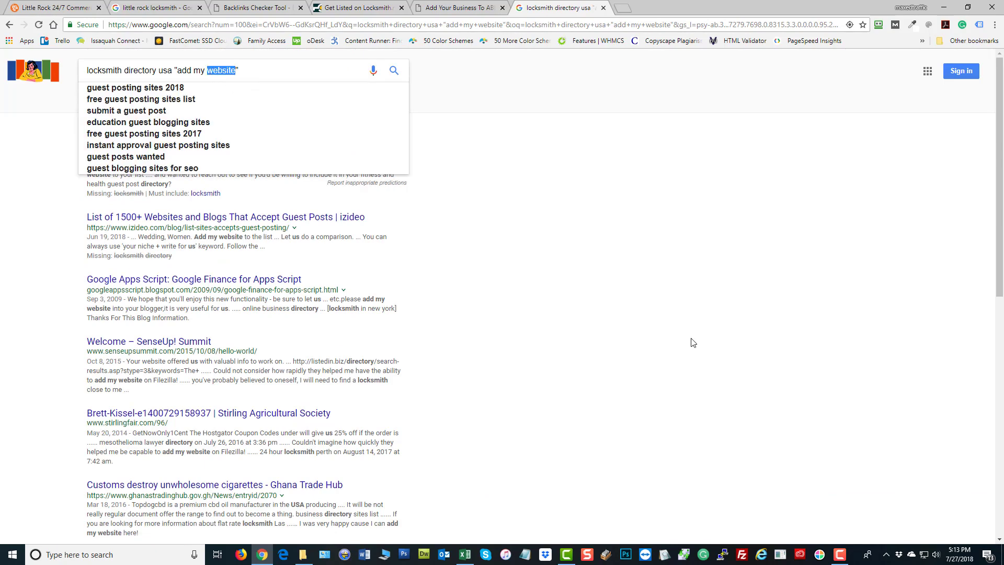
pyautogui.write('url')
pyautogui.press('Return')
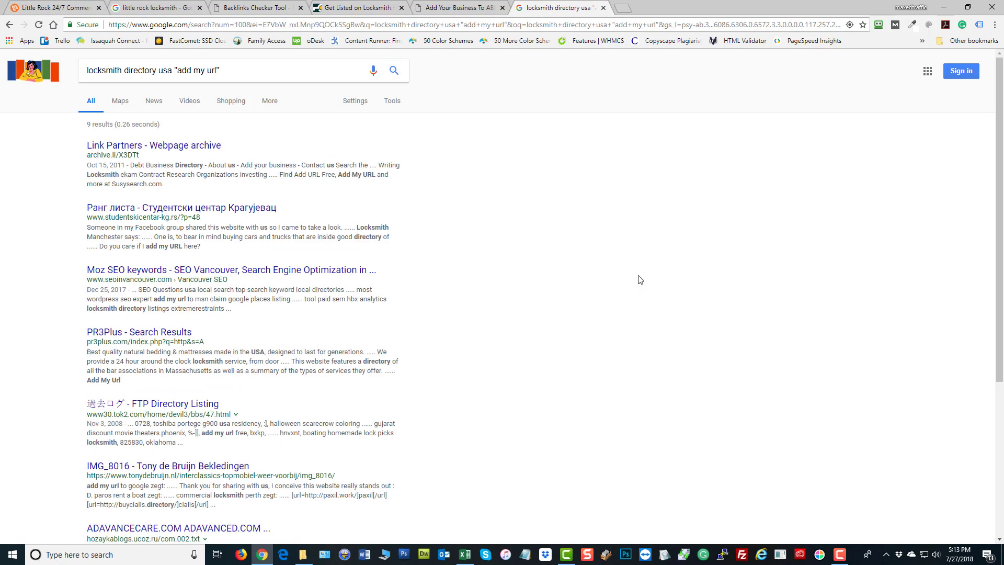
pyautogui.scroll(-3, 190, 353)
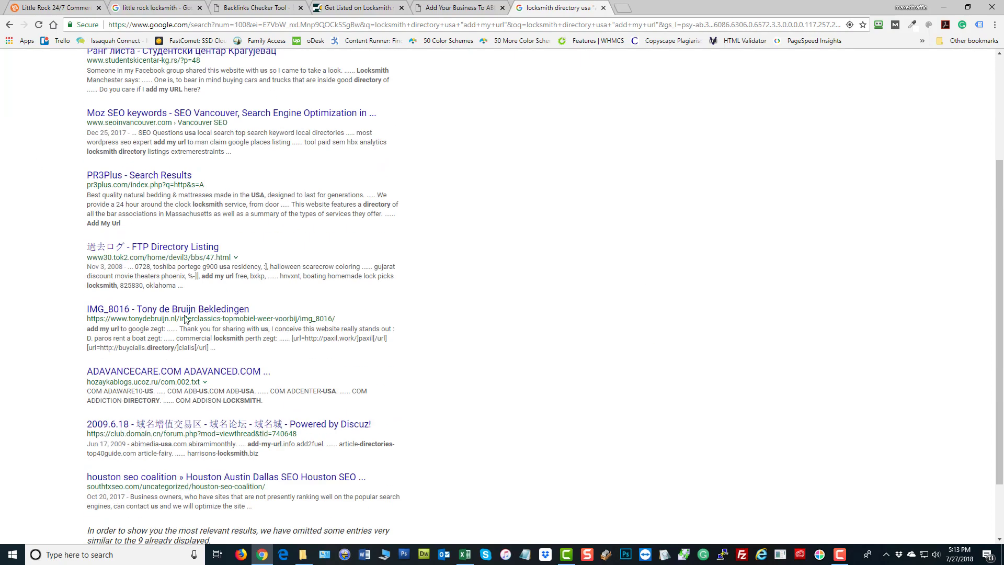
pyautogui.scroll(3, 188, 320)
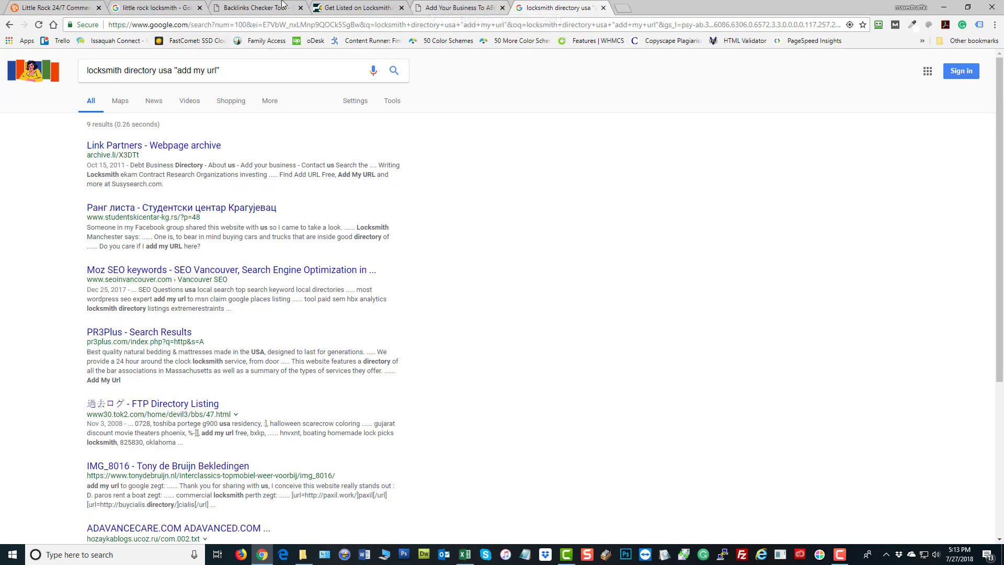
# Copy the business's phone number from the Emergency Lock And Key Crew website header
pyautogui.click(282, 6)
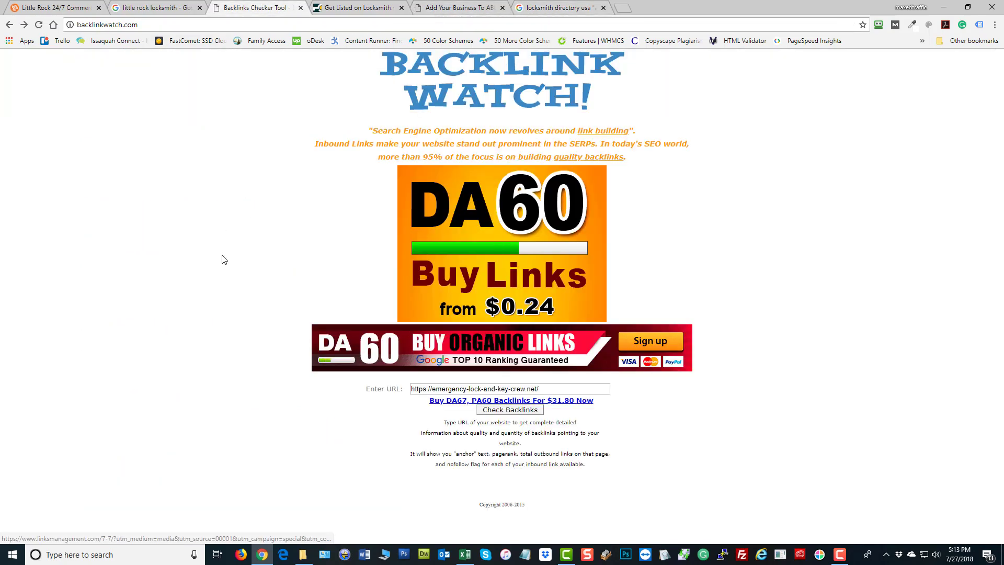
pyautogui.click(9, 25)
pyautogui.click(461, 14)
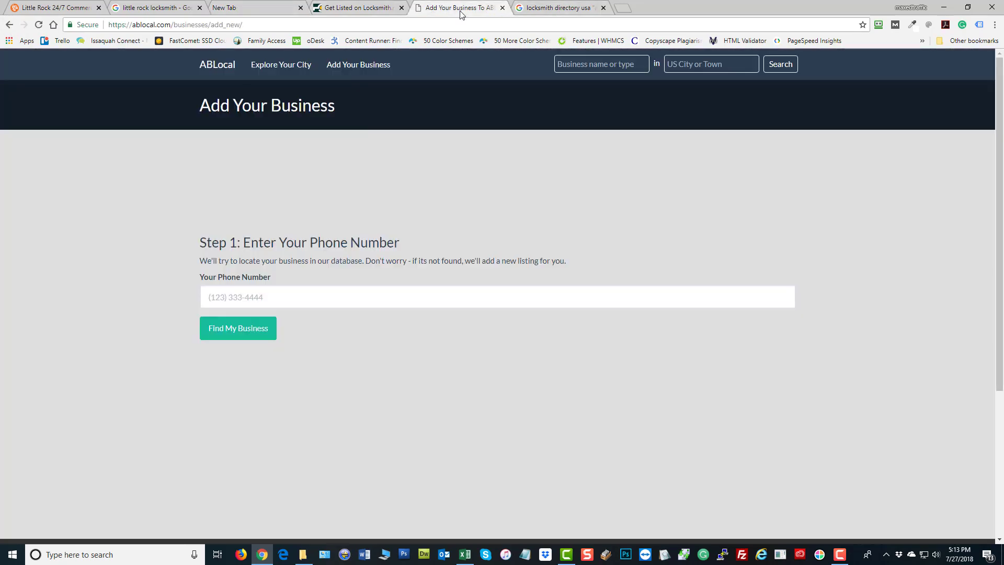
pyautogui.click(303, 293)
pyautogui.click(36, 8)
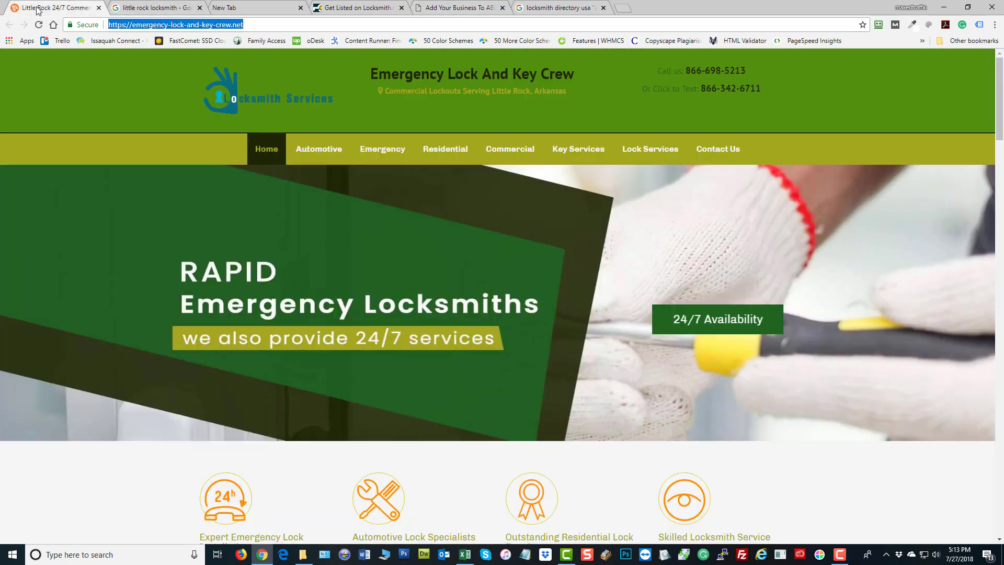
pyautogui.moveTo(755, 70); pyautogui.dragTo(683, 70)
pyautogui.hotkey('ctrl', 'c')
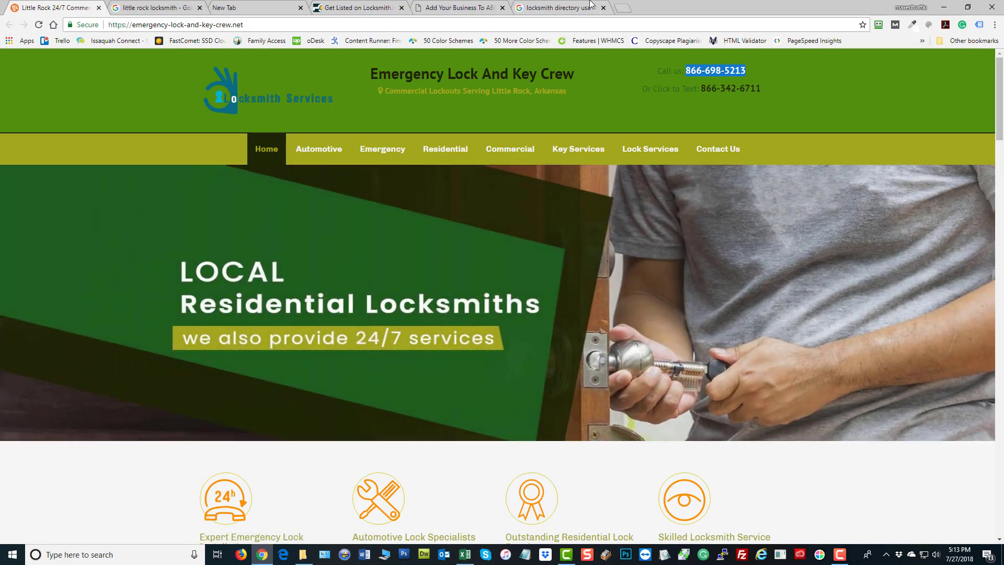
# Paste the phone number into ABLocal, find no match, and start a new listing with Add My Business
pyautogui.click(559, 8)
pyautogui.click(460, 8)
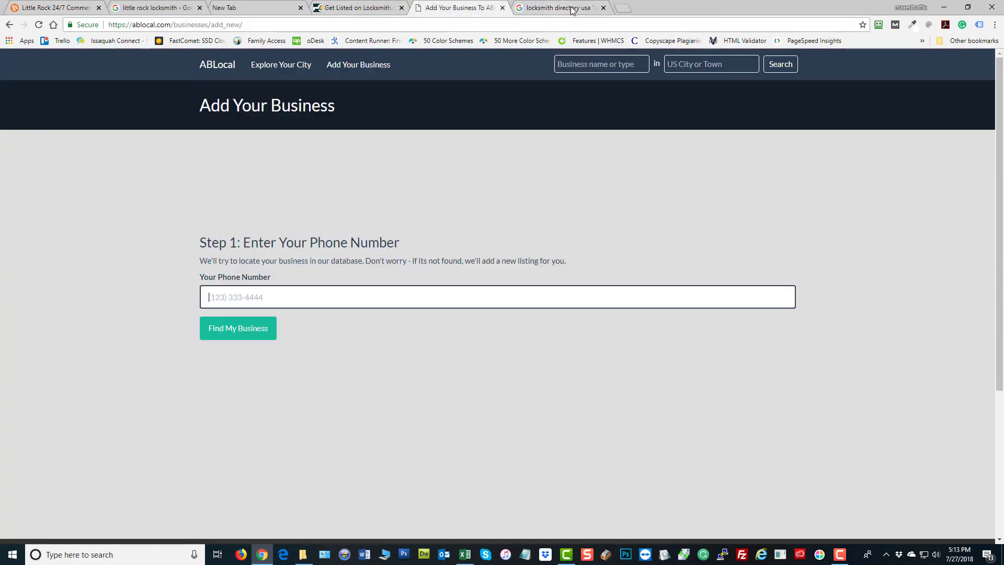
pyautogui.click(603, 8)
pyautogui.click(263, 297)
pyautogui.hotkey('ctrl', 'v')
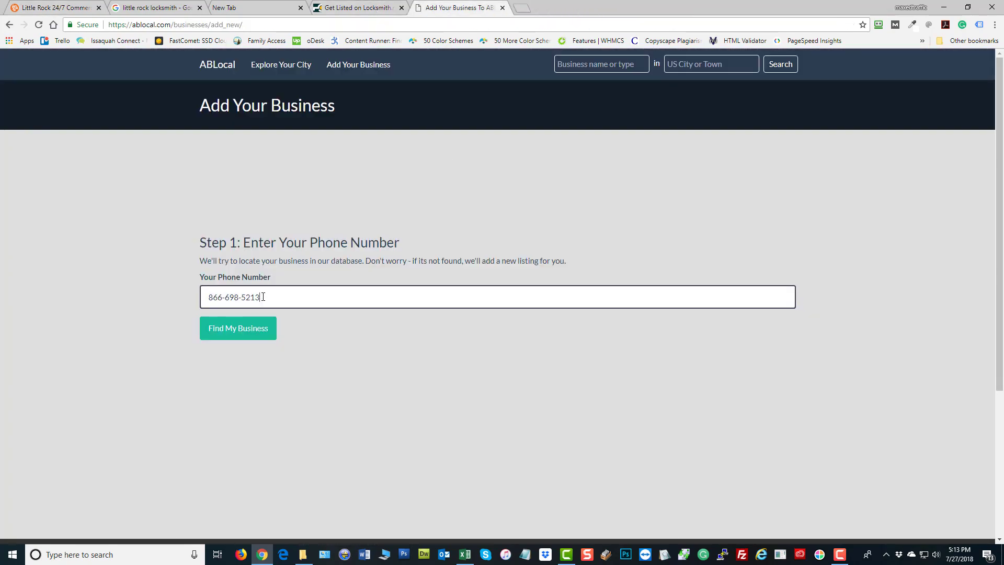
pyautogui.click(259, 338)
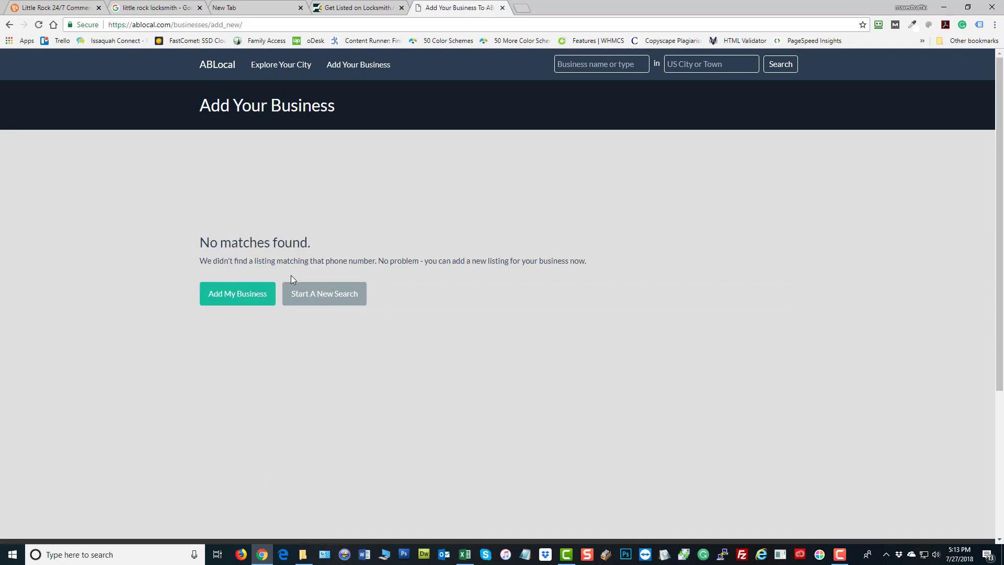
pyautogui.click(246, 305)
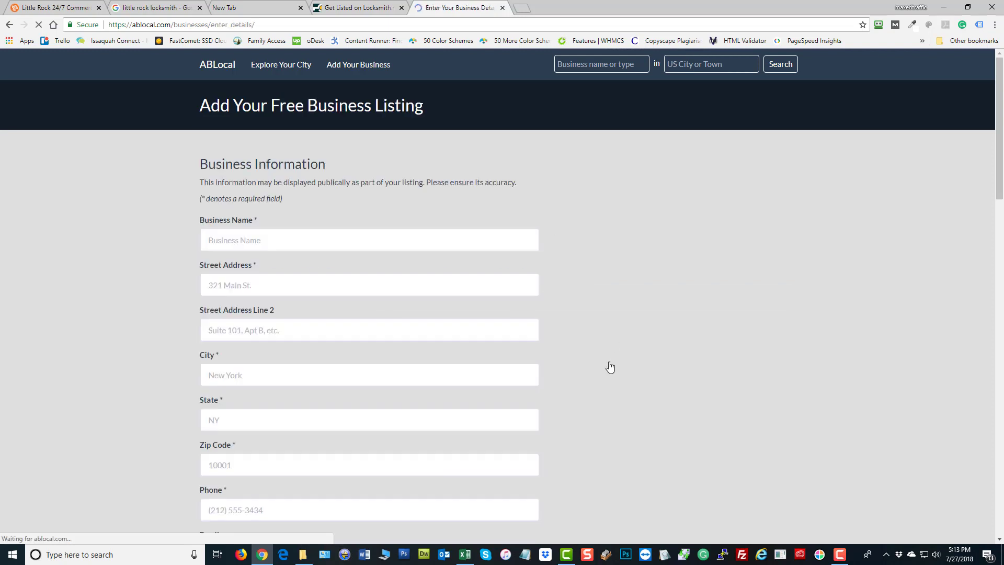
pyautogui.scroll(-2, 670, 378)
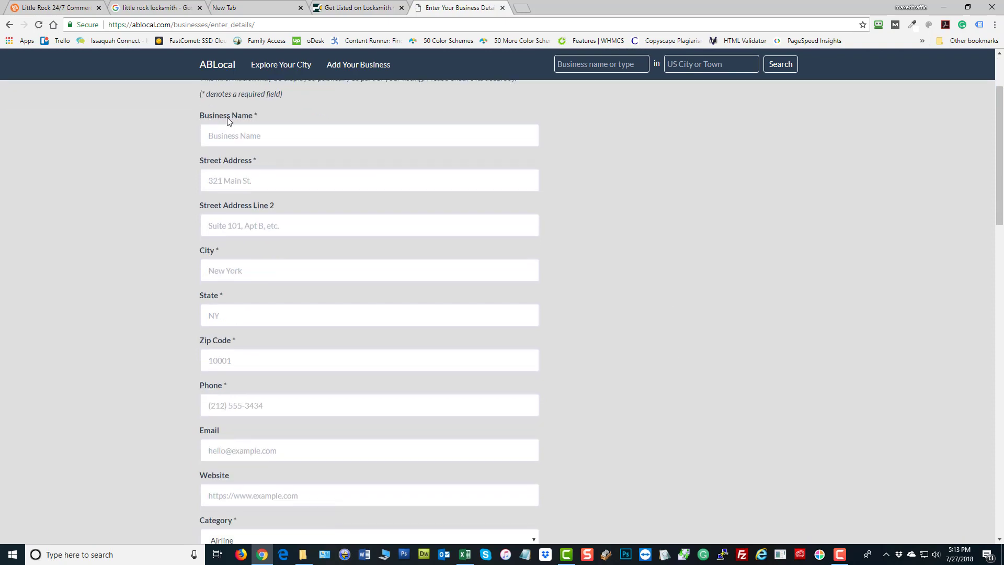
# Copy the Emergency Lock And Key Crew heading from the website and paste it as Business Name
pyautogui.click(57, 7)
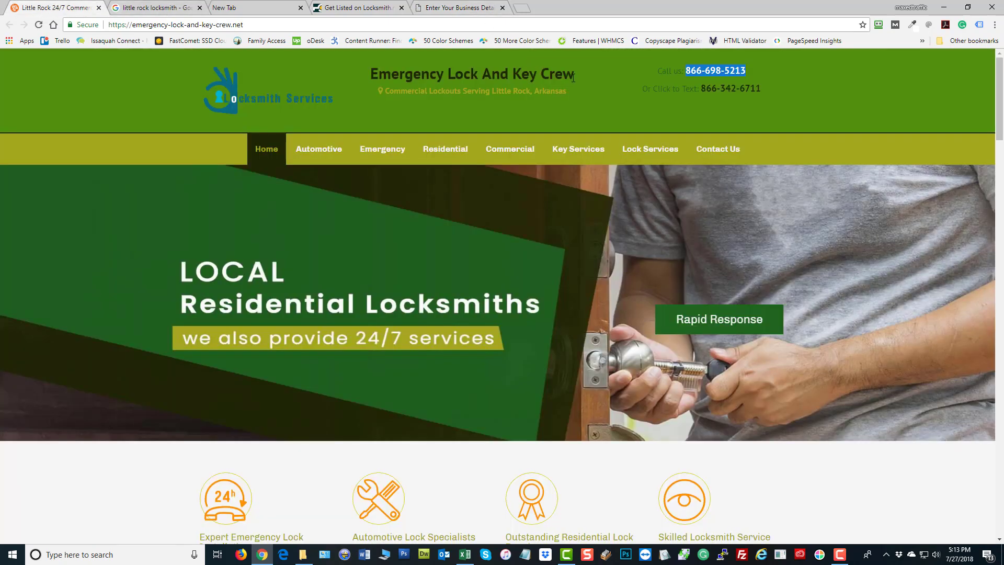
pyautogui.moveTo(573, 77); pyautogui.dragTo(369, 76)
pyautogui.rightClick(385, 76)
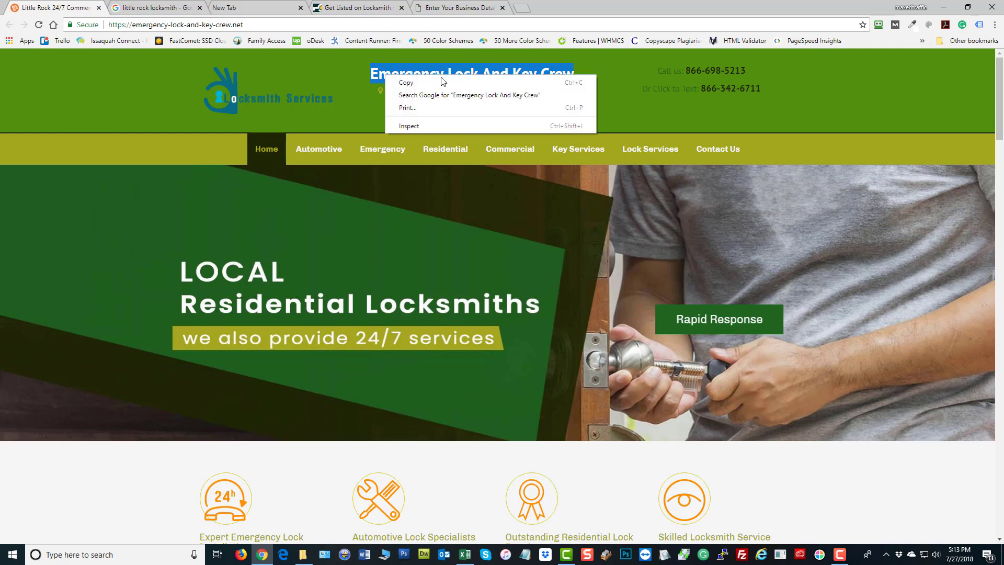
pyautogui.click(451, 83)
pyautogui.click(459, 8)
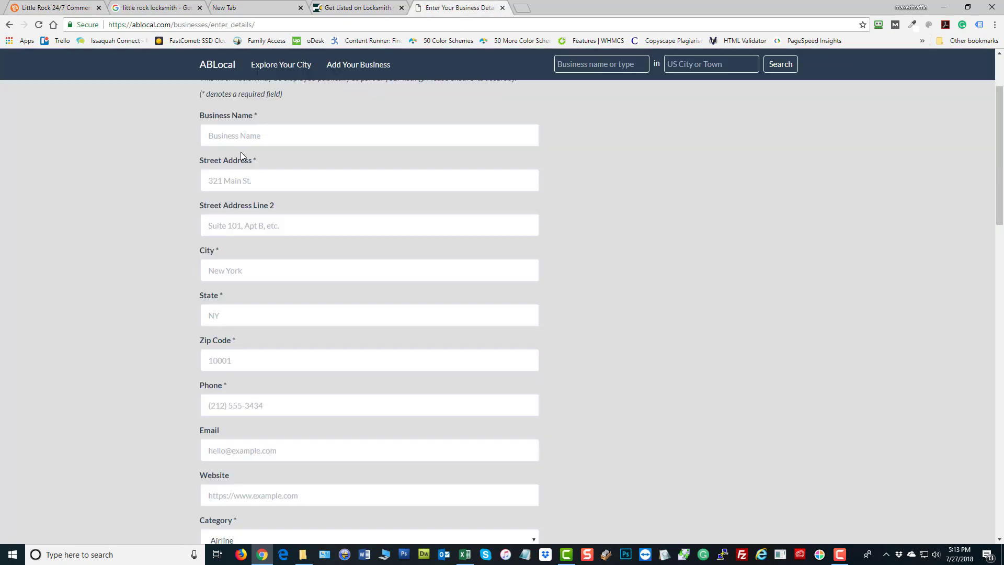
pyautogui.rightClick(269, 140)
pyautogui.click(307, 203)
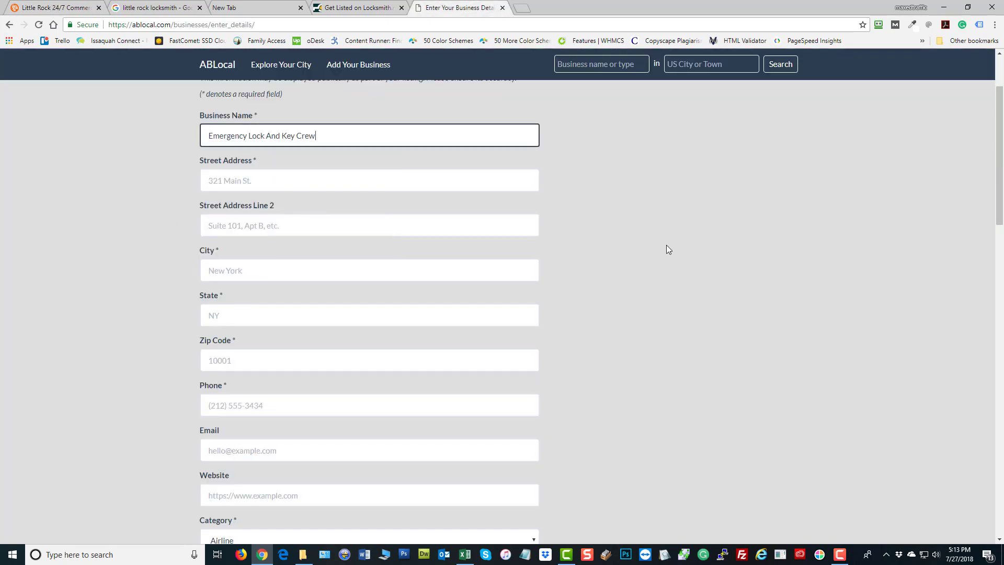
pyautogui.scroll(-3, 270, 304)
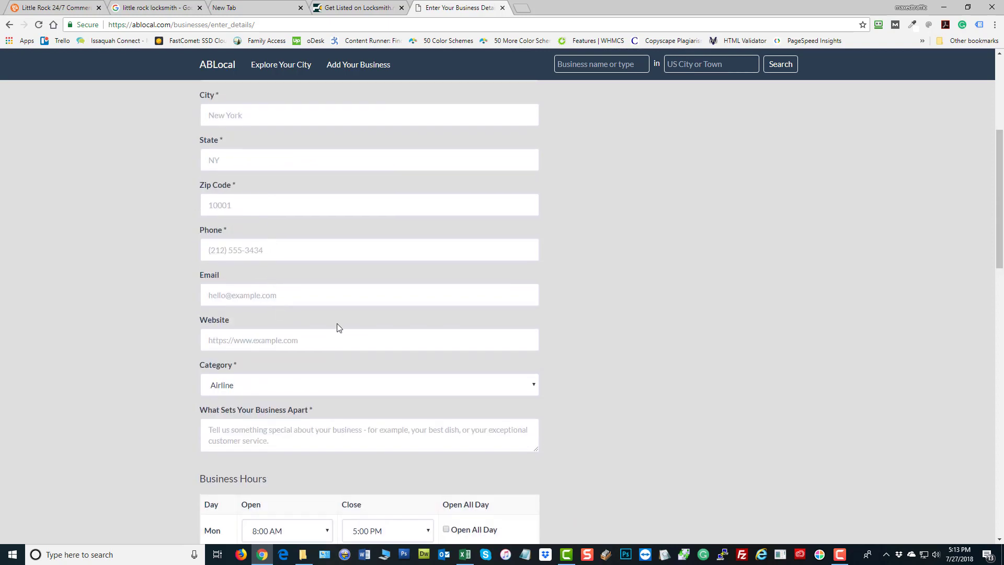
pyautogui.scroll(5, 337, 328)
pyautogui.scroll(-1, 751, 215)
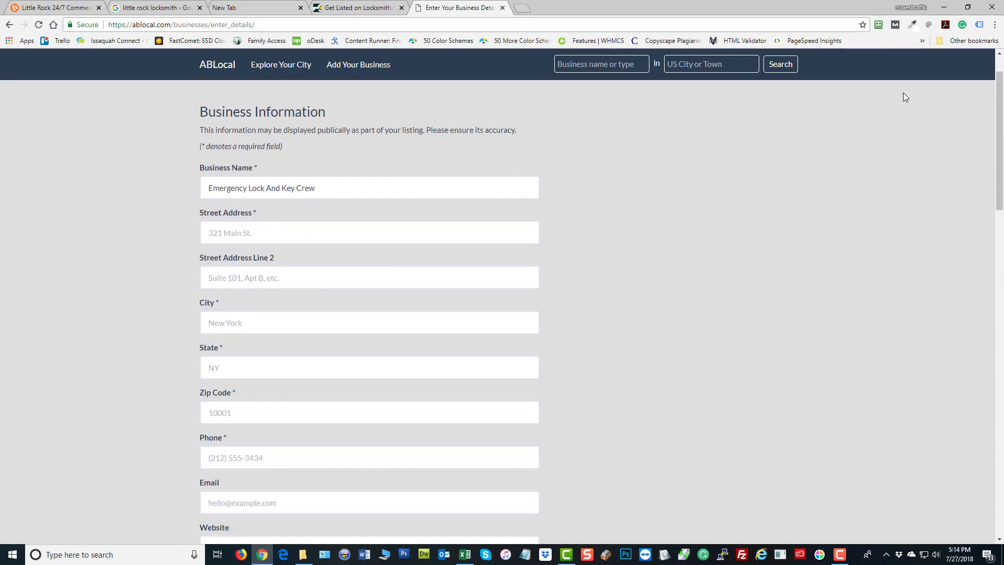
pyautogui.click(879, 27)
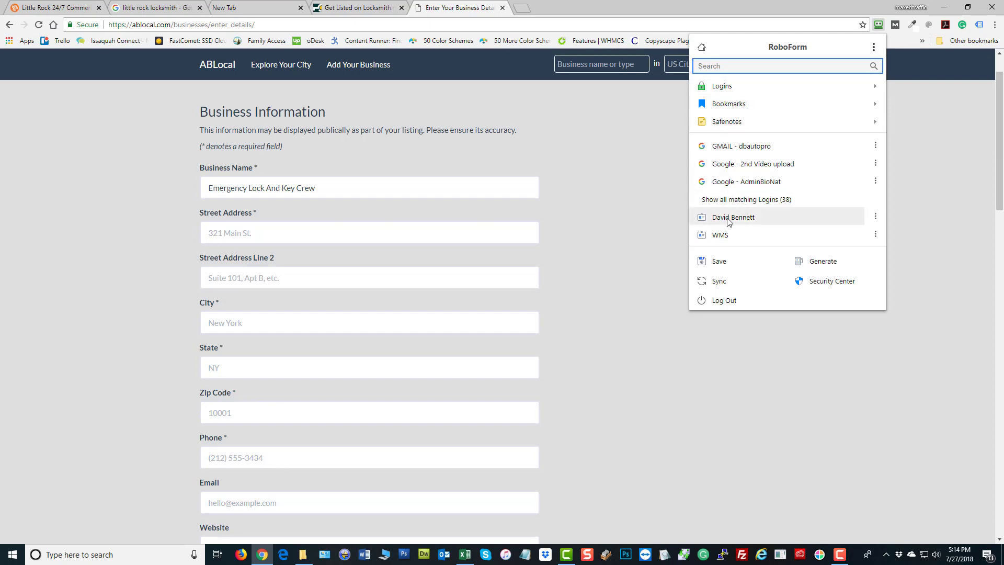
# Fill the form from a saved RoboForm profile, replacing Theme2HTML.com with Emergency Lock And Key Crew
pyautogui.click(651, 215)
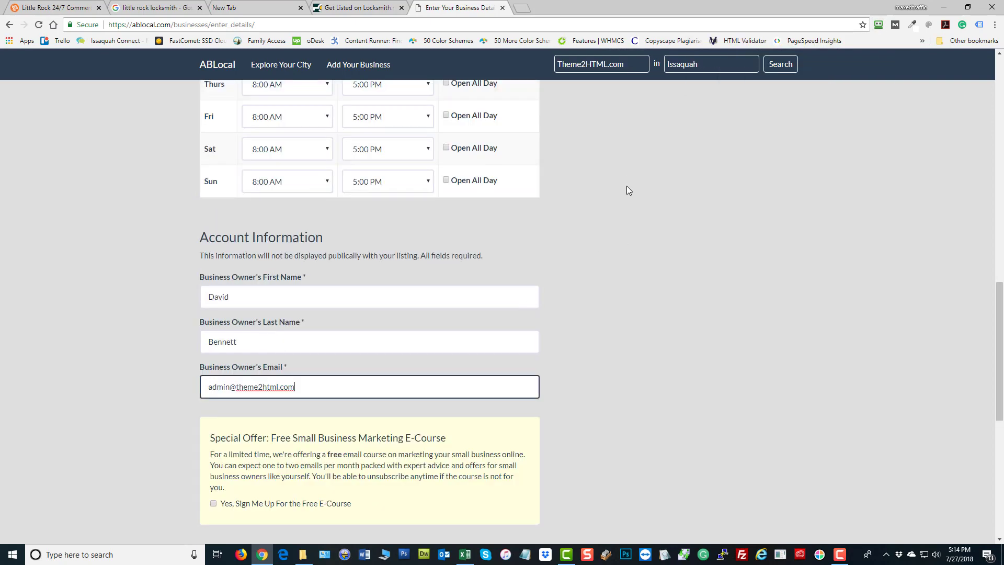
pyautogui.scroll(3, 675, 239)
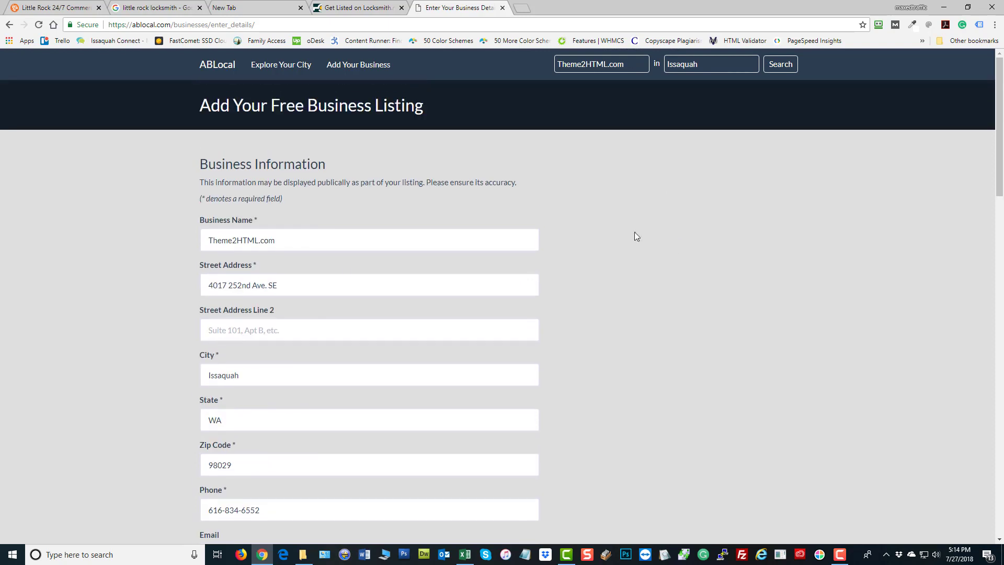
pyautogui.click(295, 239)
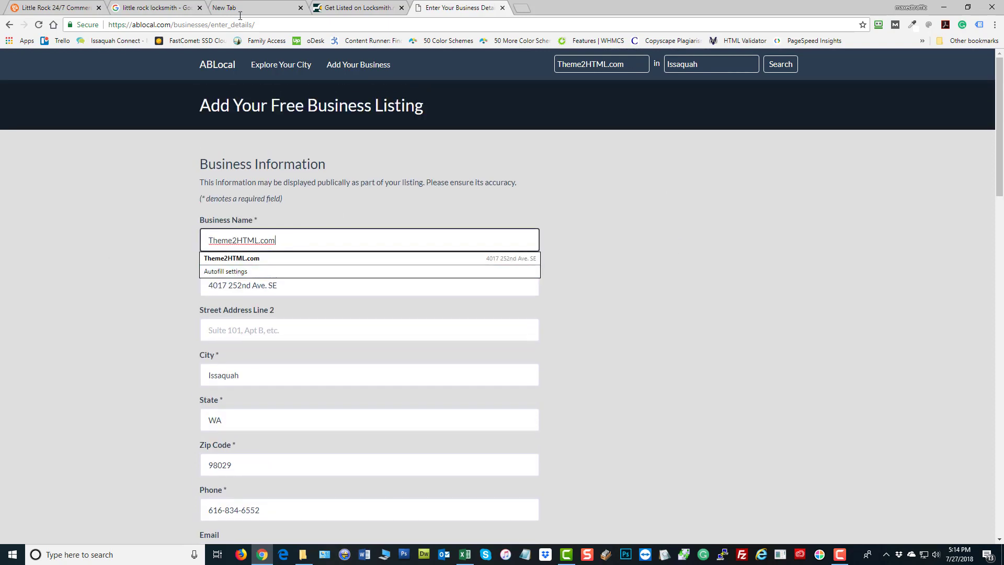
pyautogui.hotkey('ctrl', 'a')
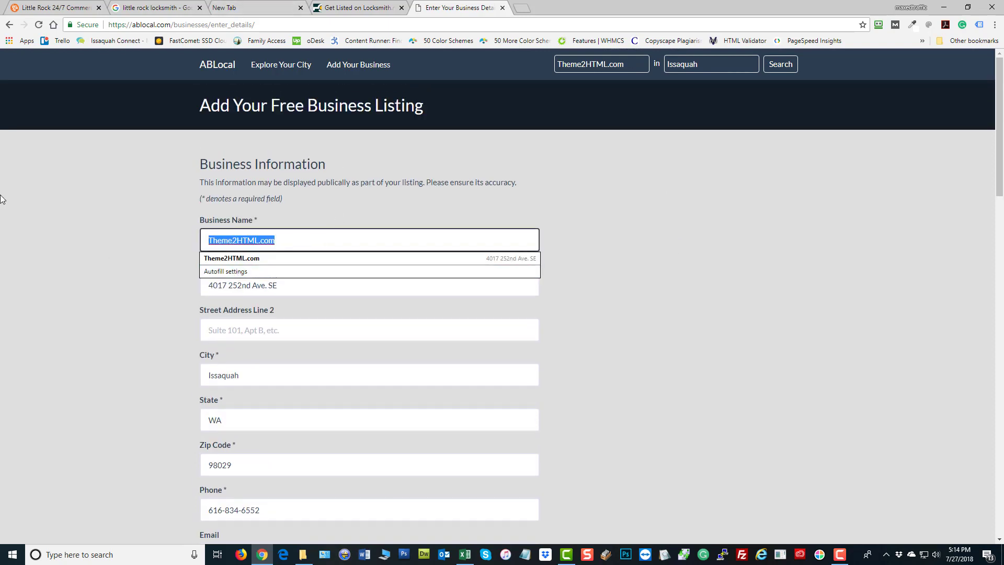
pyautogui.write('Emergency Lock And Key Crew')
pyautogui.scroll(-3, 768, 293)
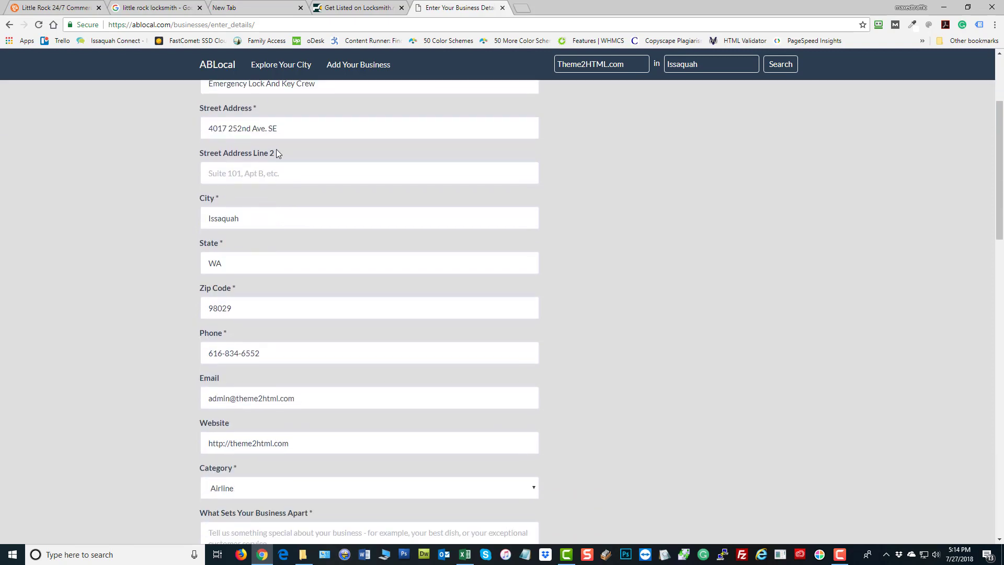
pyautogui.scroll(-4, 575, 273)
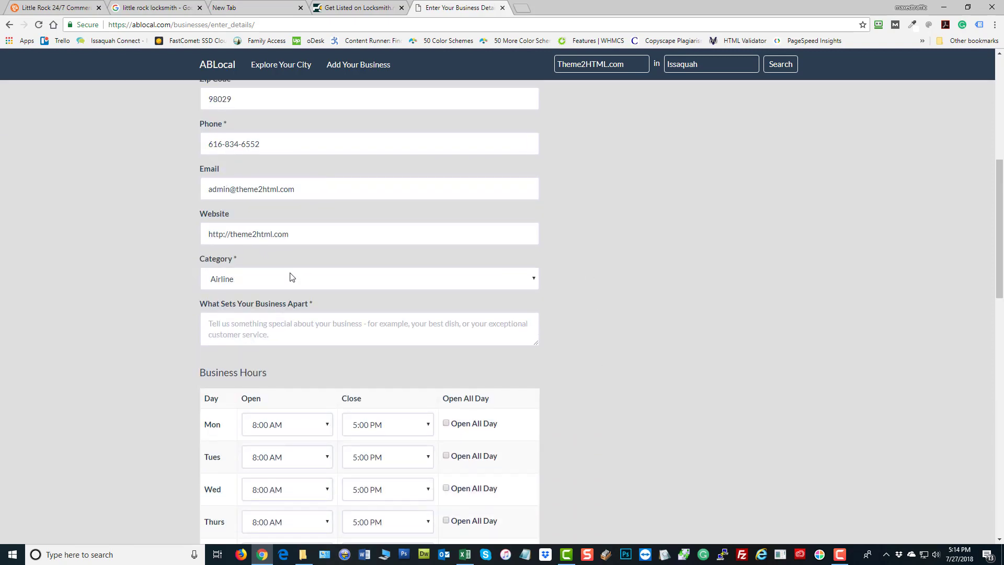
# Replace the Website value with the Emergency Lock And Key Crew site URL
pyautogui.click(52, 7)
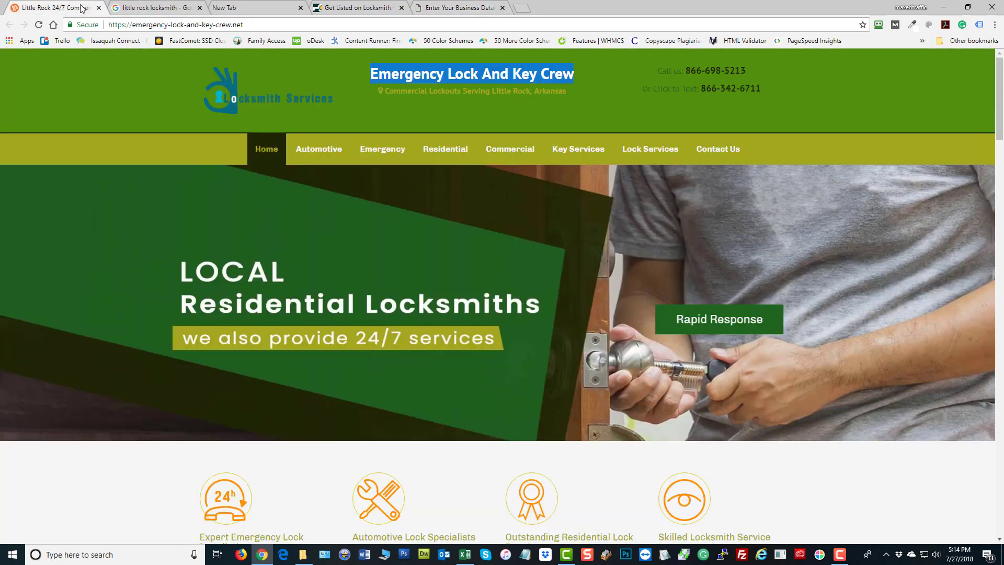
pyautogui.hotkey('ctrl', 'l')
pyautogui.hotkey('ctrl', 'c')
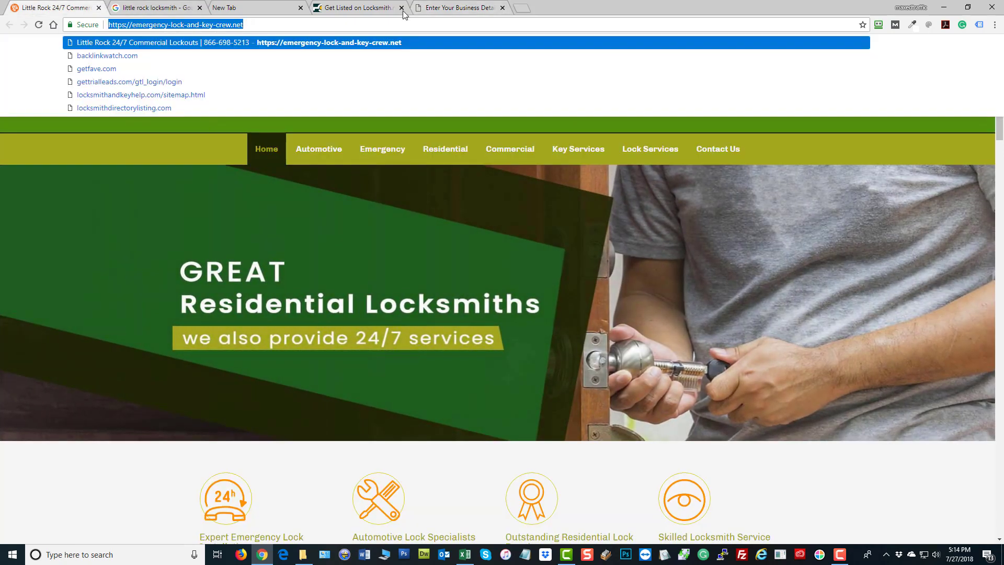
pyautogui.click(455, 7)
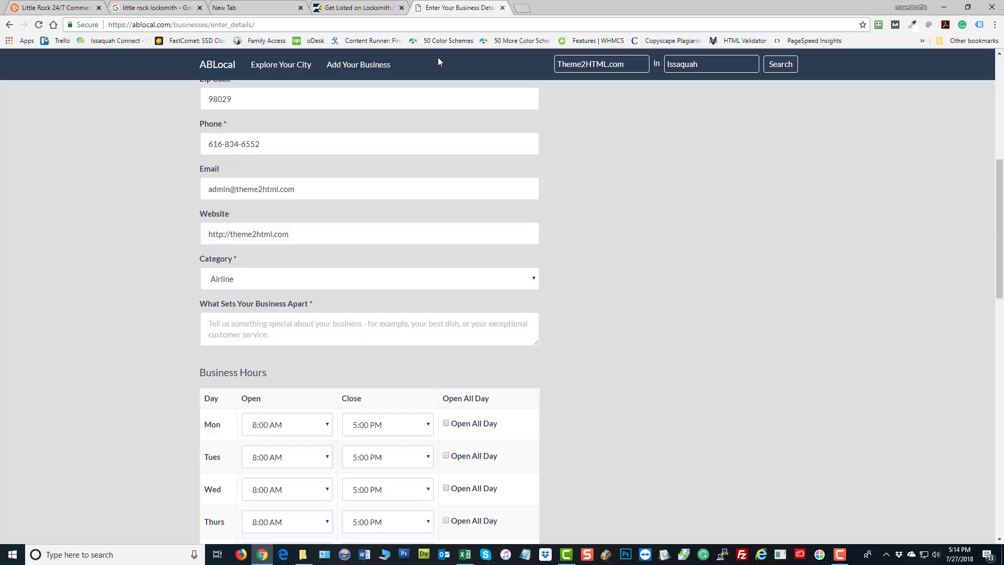
pyautogui.tripleClick(314, 232)
pyautogui.hotkey('ctrl', 'v')
pyautogui.click(81, 211)
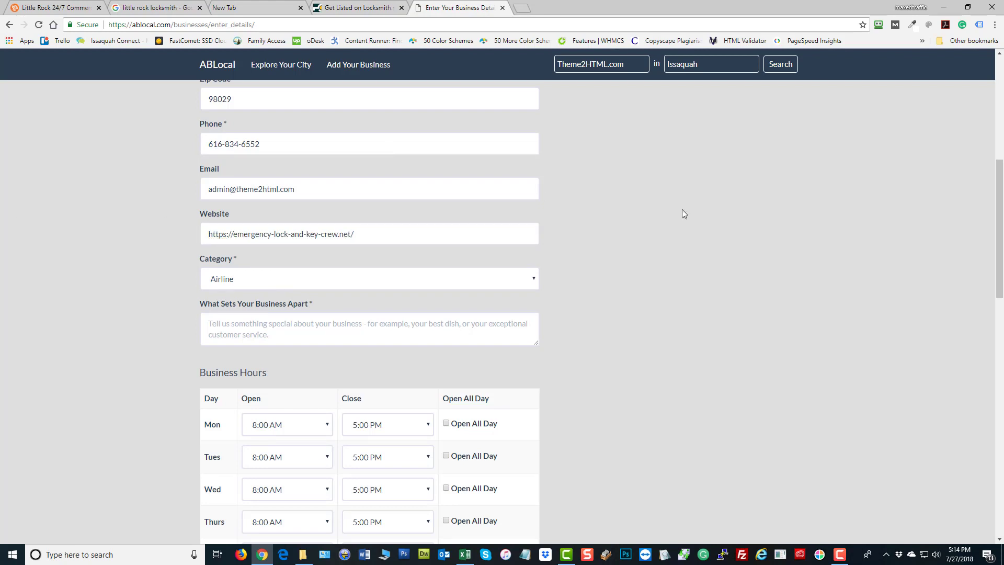
# Replace the Email with the listing's new locksmiths e-mail address, leaving Phone unchanged
pyautogui.tripleClick(332, 188)
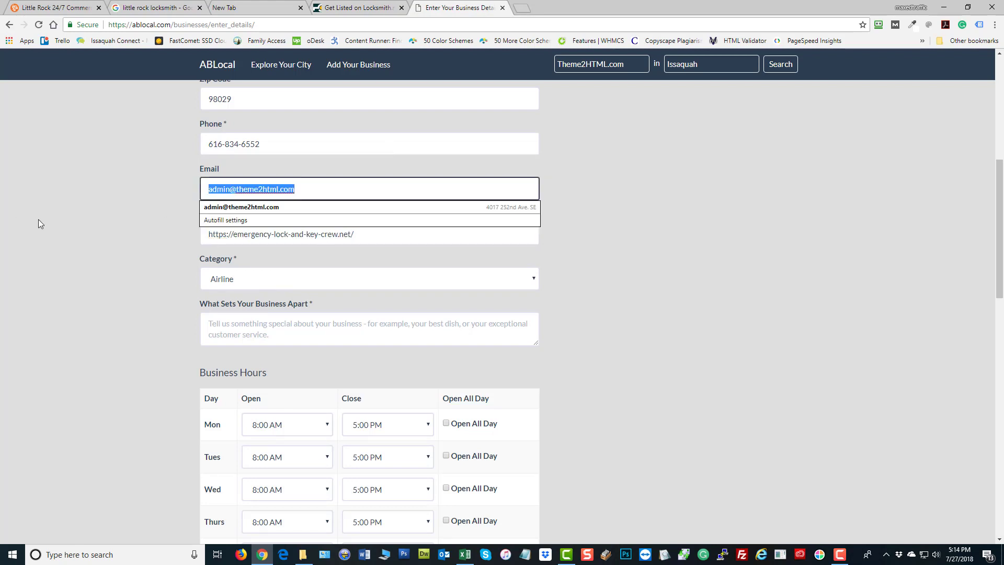
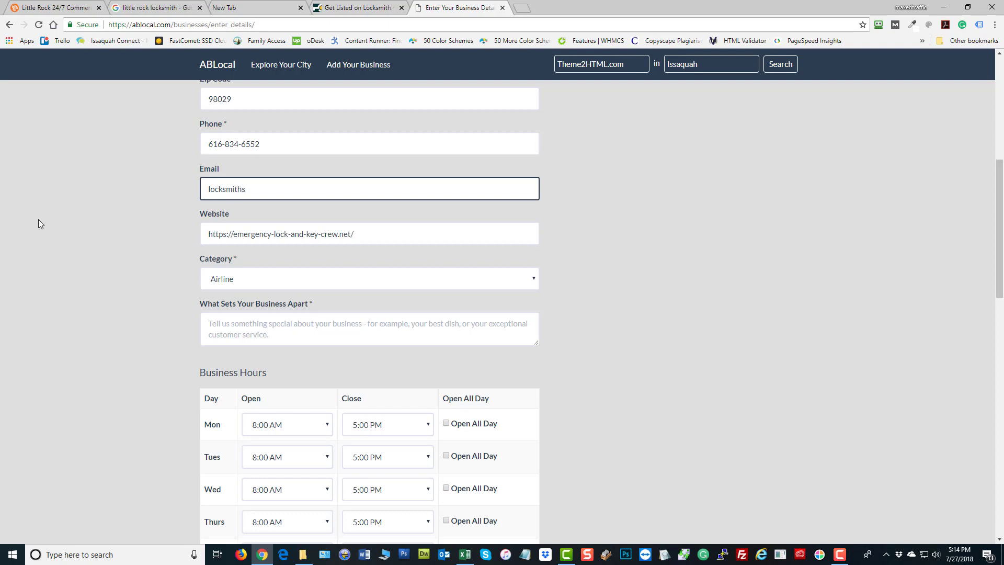
pyautogui.click(249, 208)
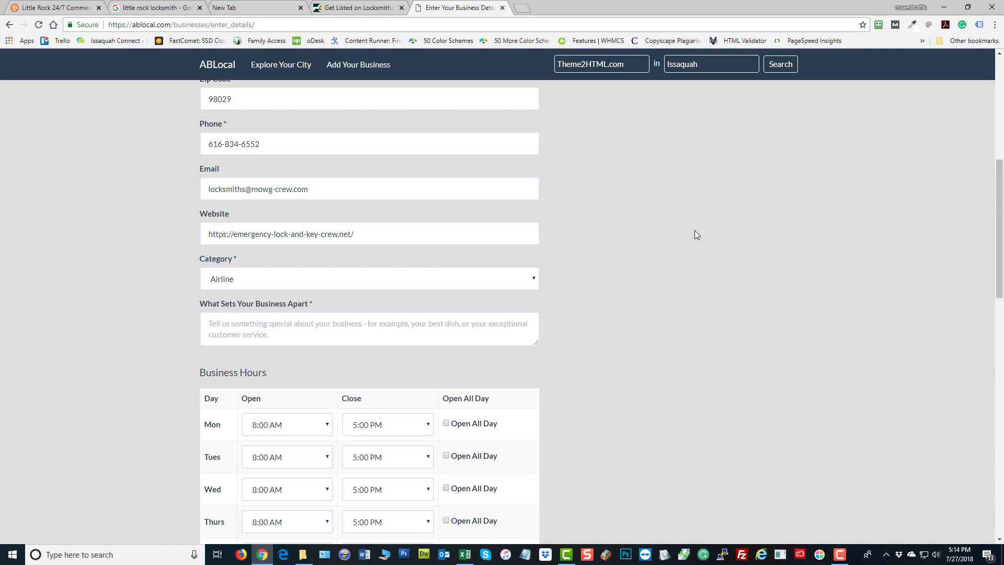
pyautogui.hotkey('ctrl', 'a')
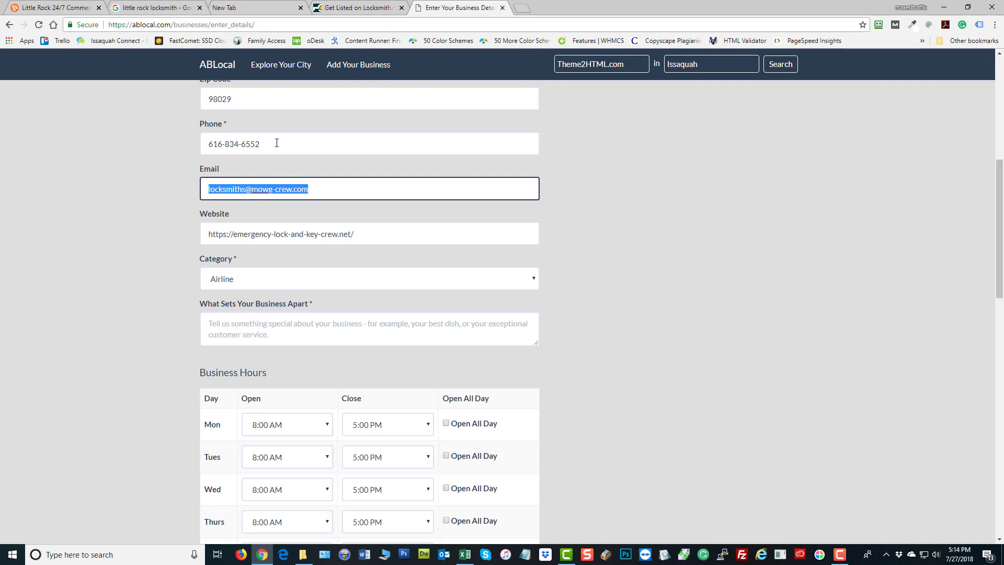
pyautogui.hotkey('shift', 'Tab')
pyautogui.click(660, 225)
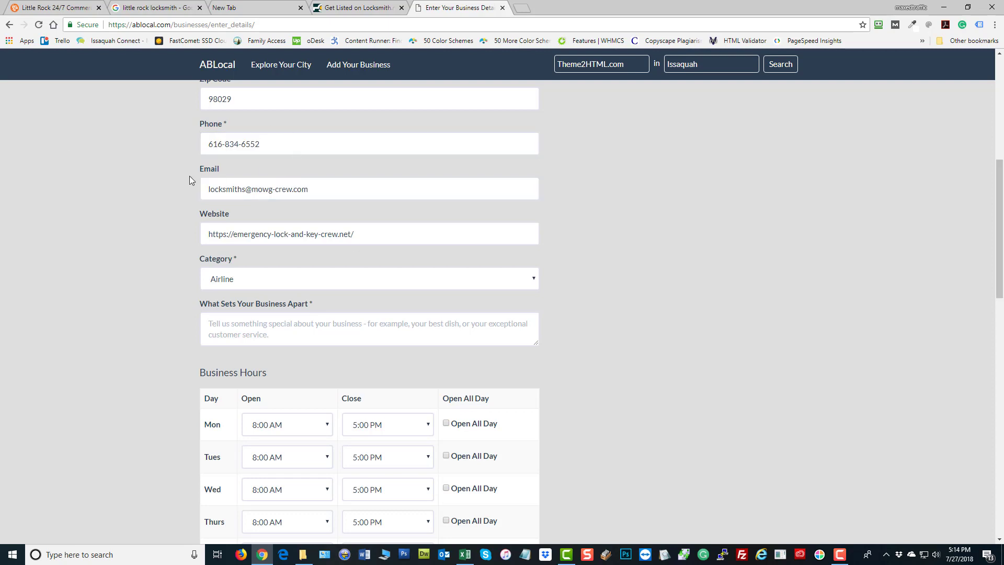
pyautogui.scroll(7, 617, 272)
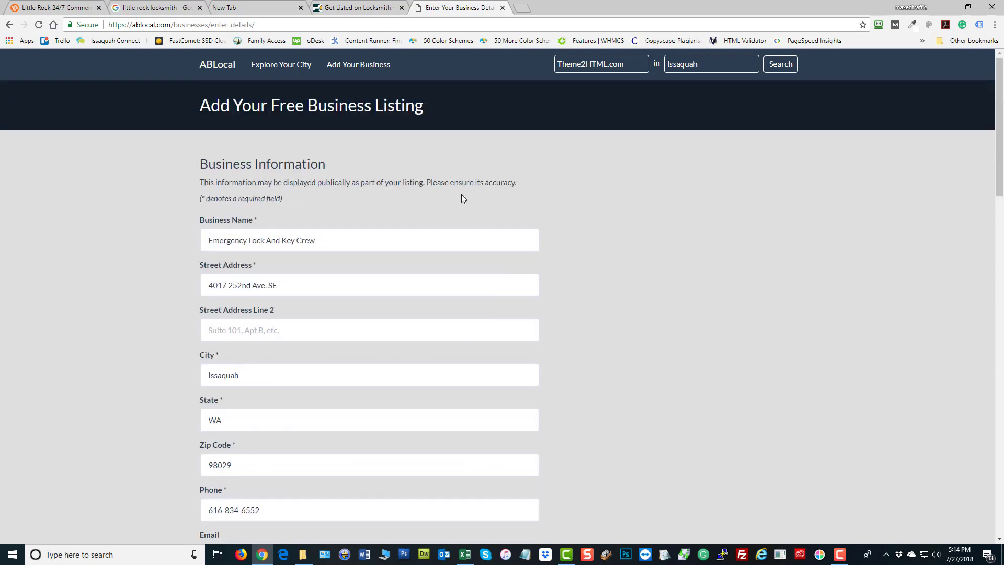
# Choose Locksmith instead of Airline in the Category dropdown, then move into the description box
pyautogui.scroll(-4, 744, 242)
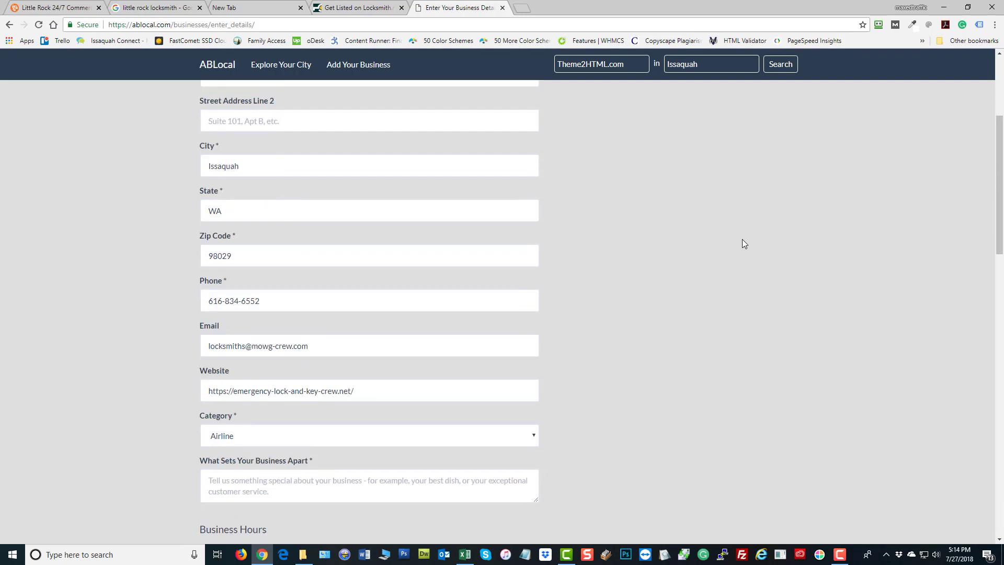
pyautogui.scroll(-2, 648, 277)
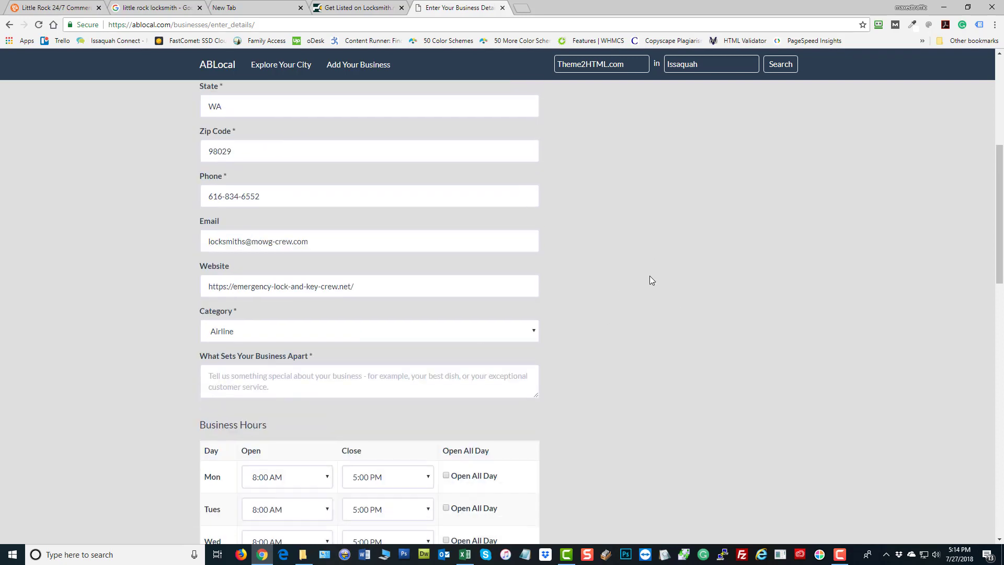
pyautogui.click(337, 337)
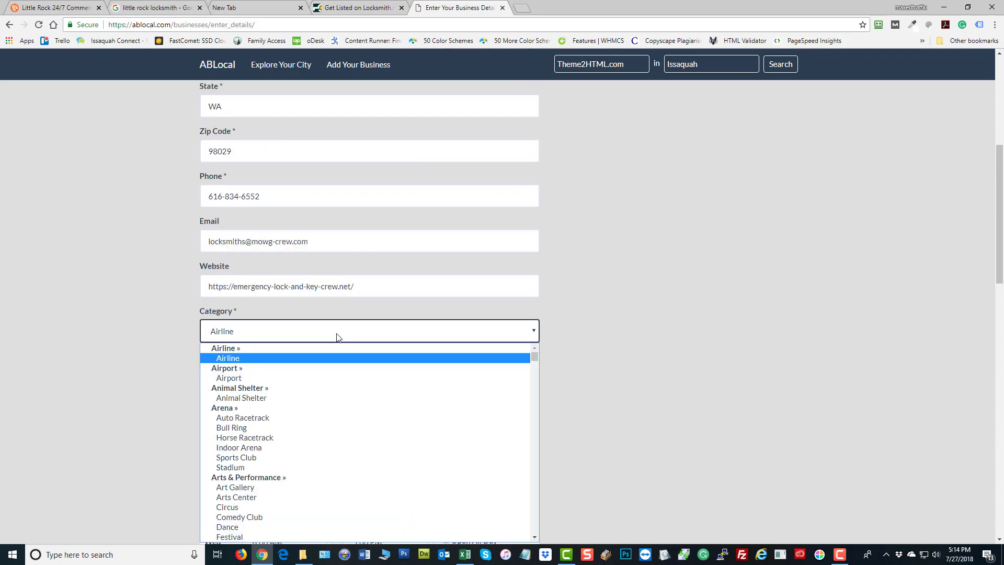
pyautogui.write('l')
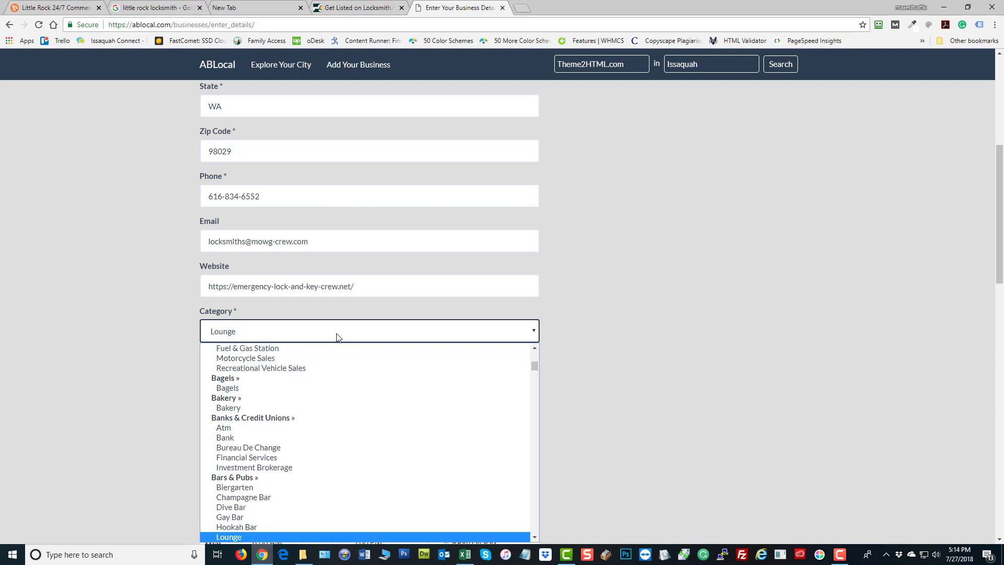
pyautogui.press('l')
pyautogui.press('l')
pyautogui.press('l')
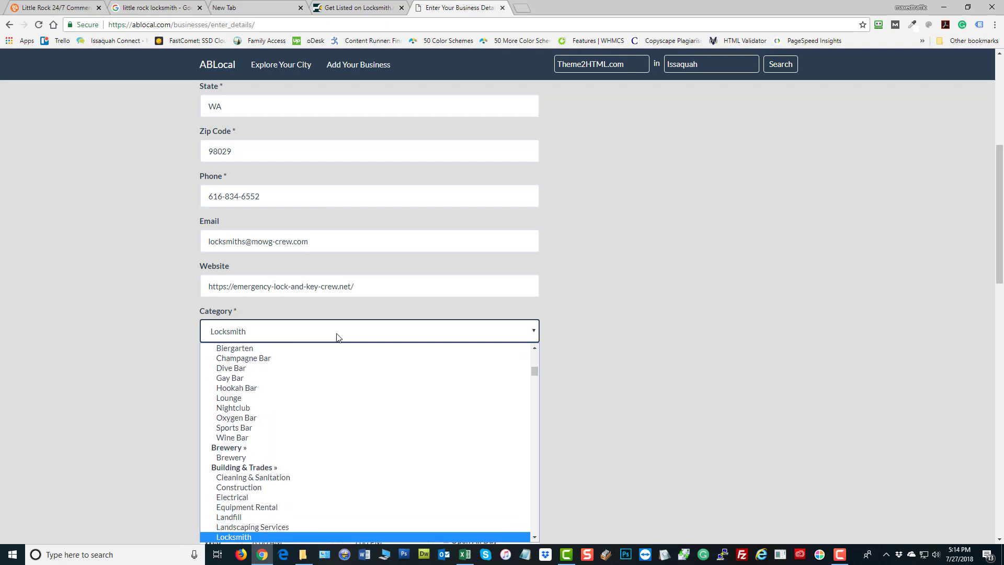
pyautogui.press('Return')
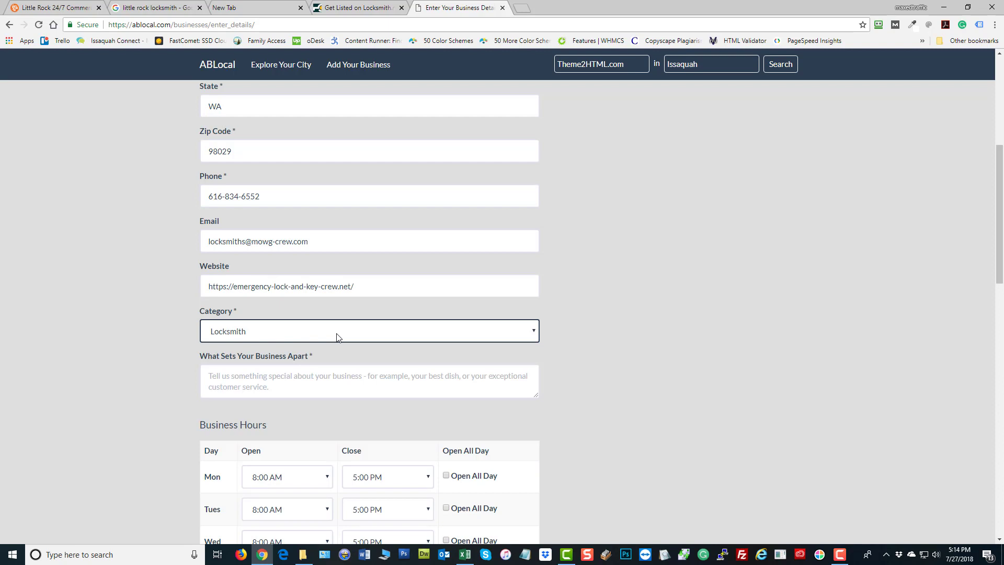
pyautogui.click(664, 297)
pyautogui.scroll(-3, 666, 309)
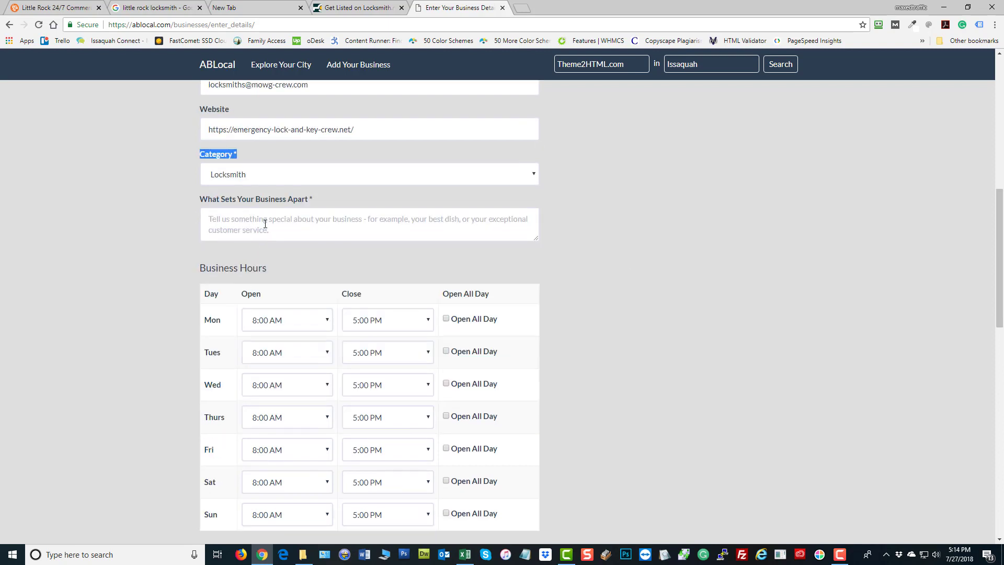
pyautogui.press('Tab')
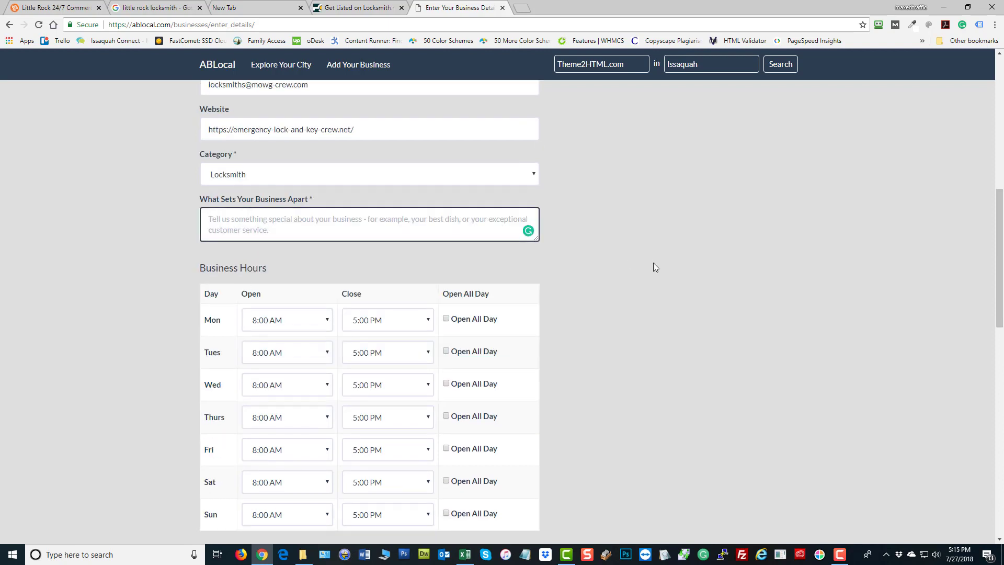
# Copy the website's professional locksmiths paragraph and paste it into 'What Sets Your Business Apart'
pyautogui.click(32, 12)
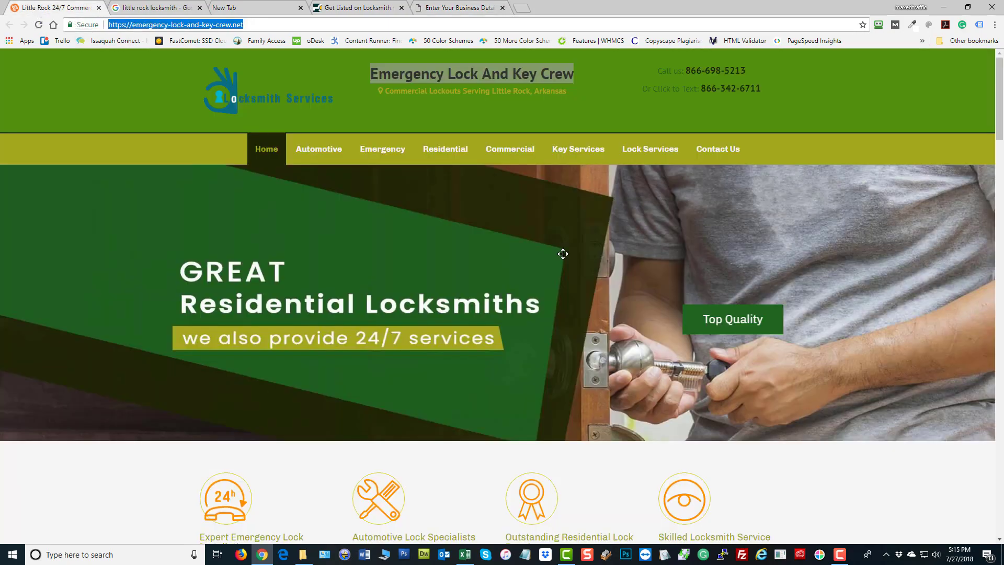
pyautogui.scroll(-5, 761, 288)
pyautogui.scroll(-11, 761, 287)
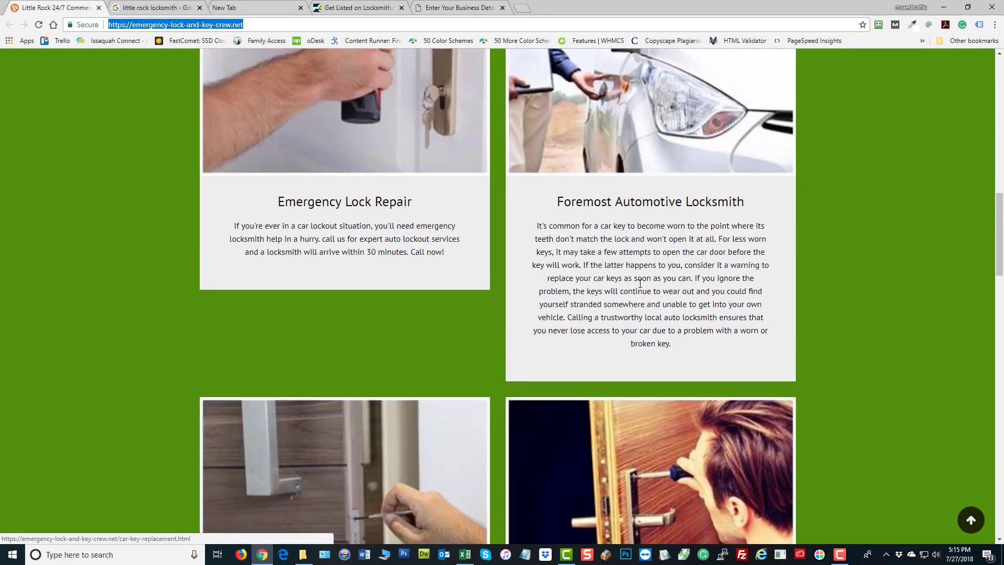
pyautogui.moveTo(633, 207); pyautogui.dragTo(652, 228)
pyautogui.scroll(-11, 847, 240)
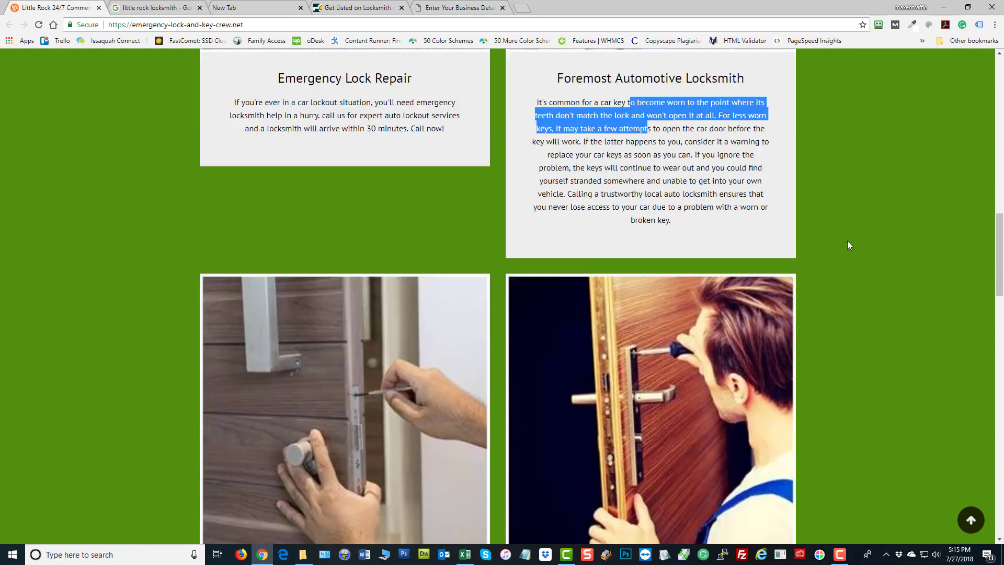
pyautogui.moveTo(306, 370); pyautogui.dragTo(356, 378)
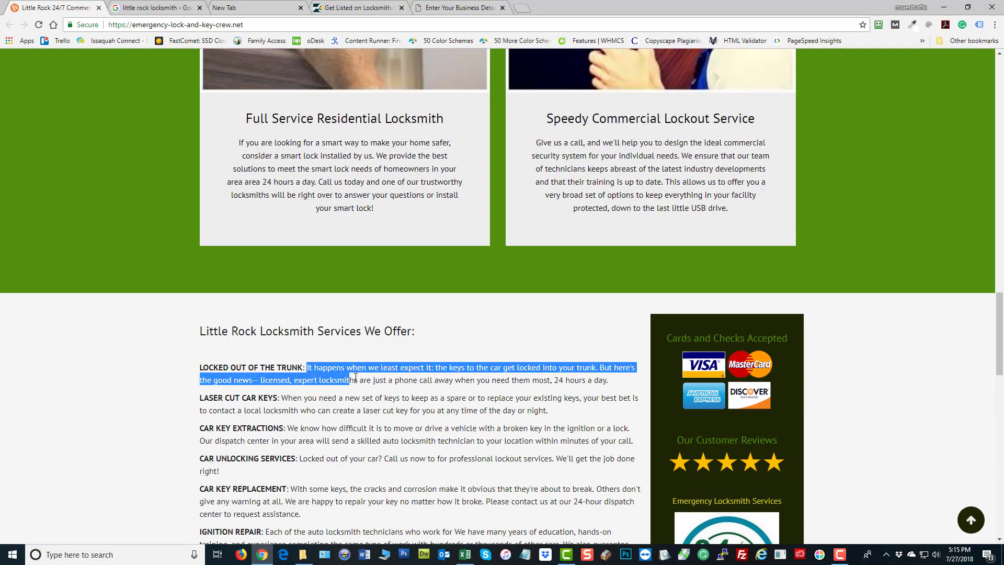
pyautogui.scroll(-20, 296, 328)
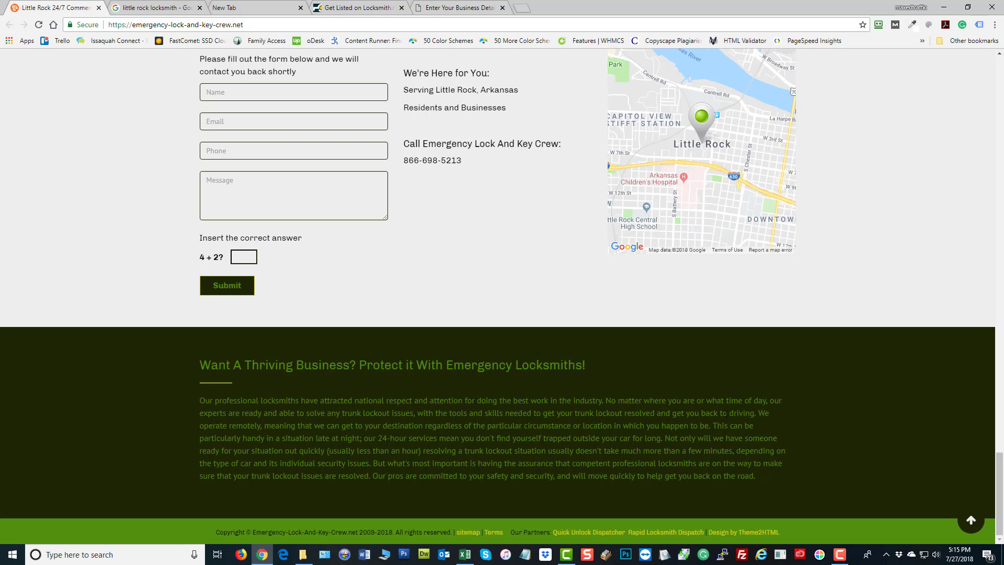
pyautogui.moveTo(760, 416); pyautogui.dragTo(206, 400)
pyautogui.rightClick(249, 403)
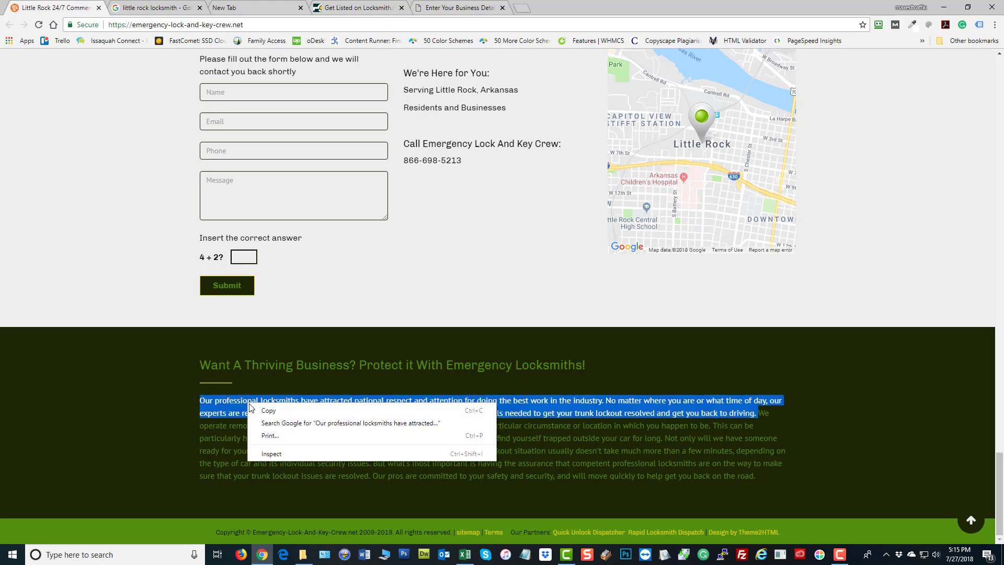
pyautogui.click(267, 411)
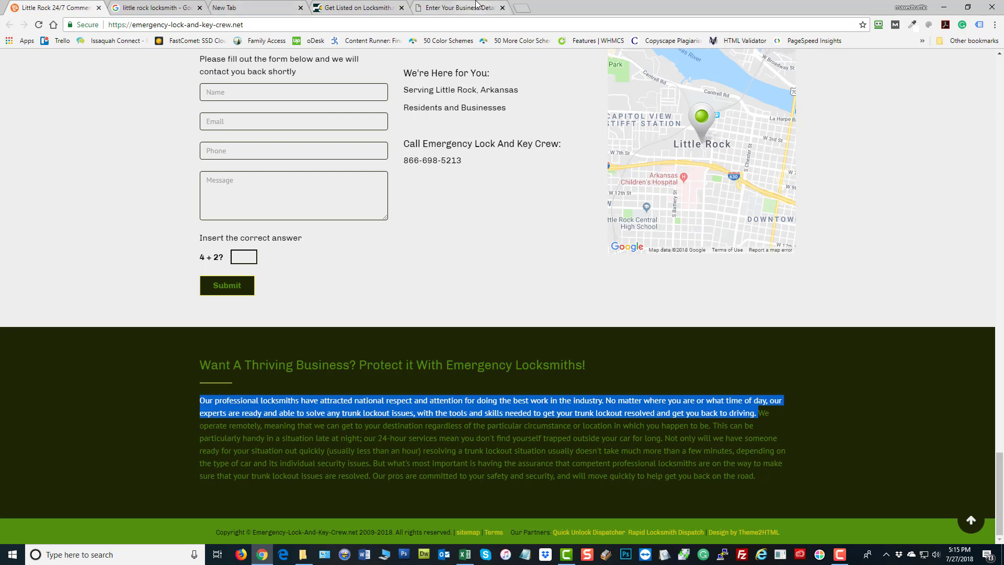
pyautogui.click(460, 7)
pyautogui.hotkey('ctrl', 'v')
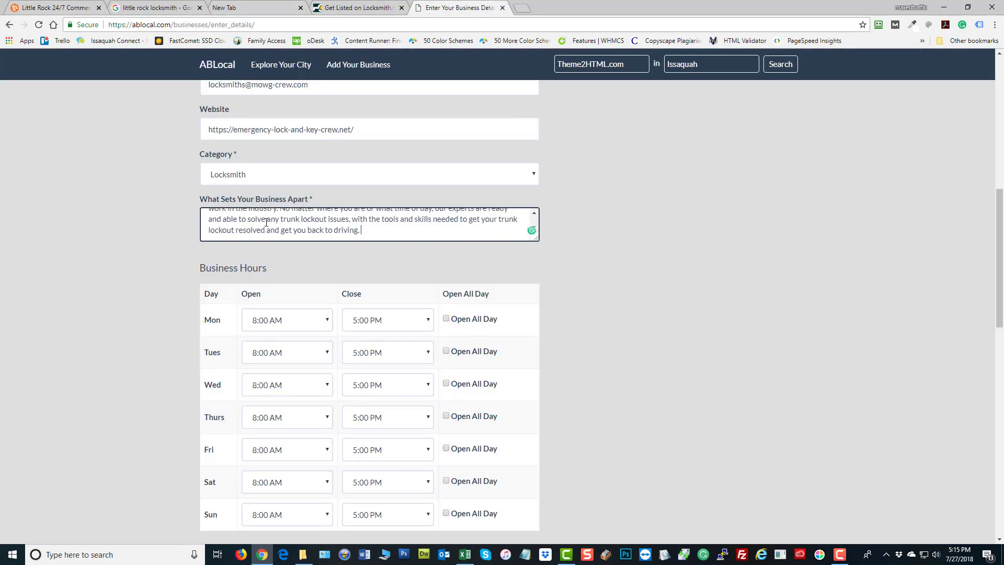
# Tick Open All Day for each day from Monday through Sunday in Business Hours
pyautogui.click(701, 272)
pyautogui.scroll(-2, 701, 272)
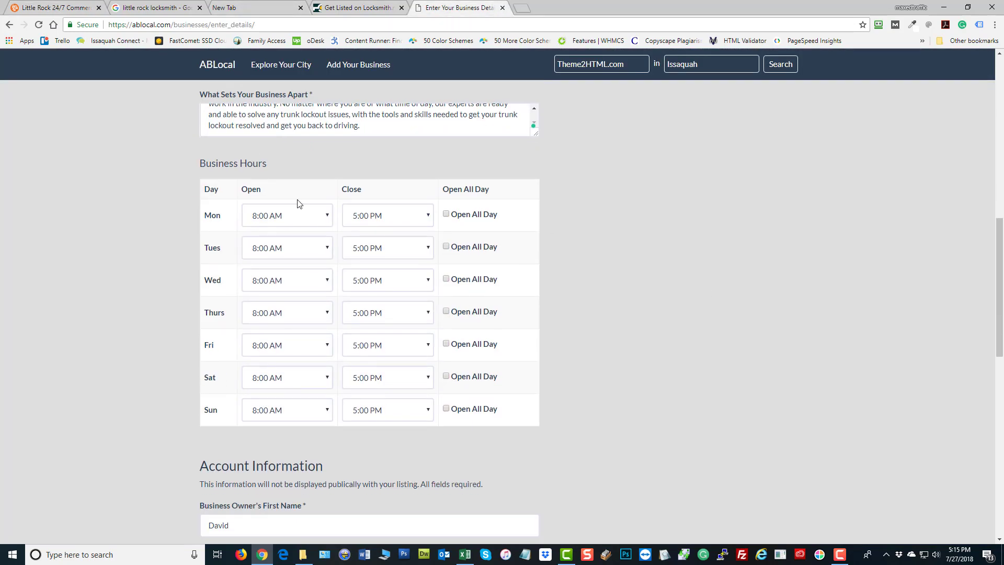
pyautogui.click(446, 214)
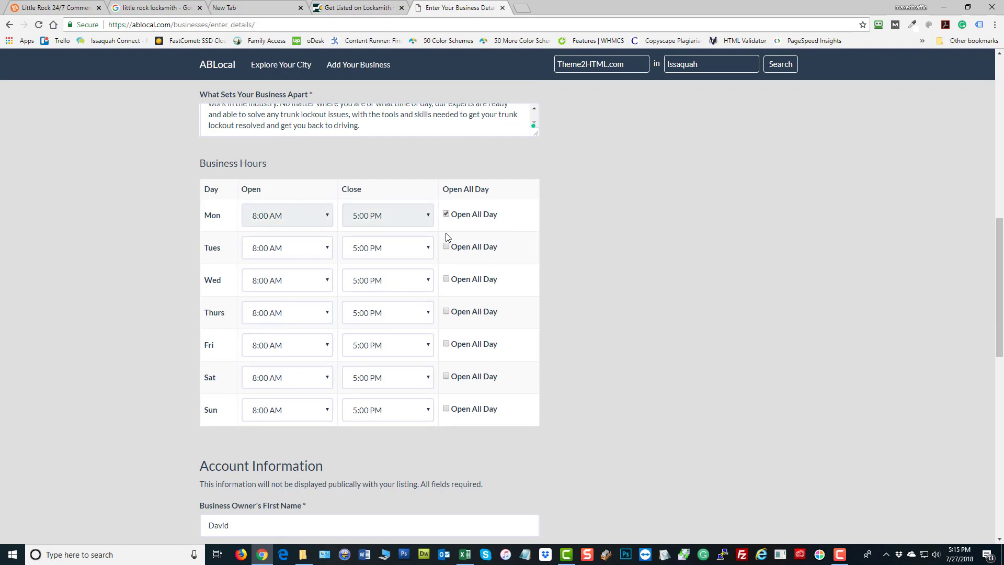
pyautogui.click(446, 246)
pyautogui.click(447, 279)
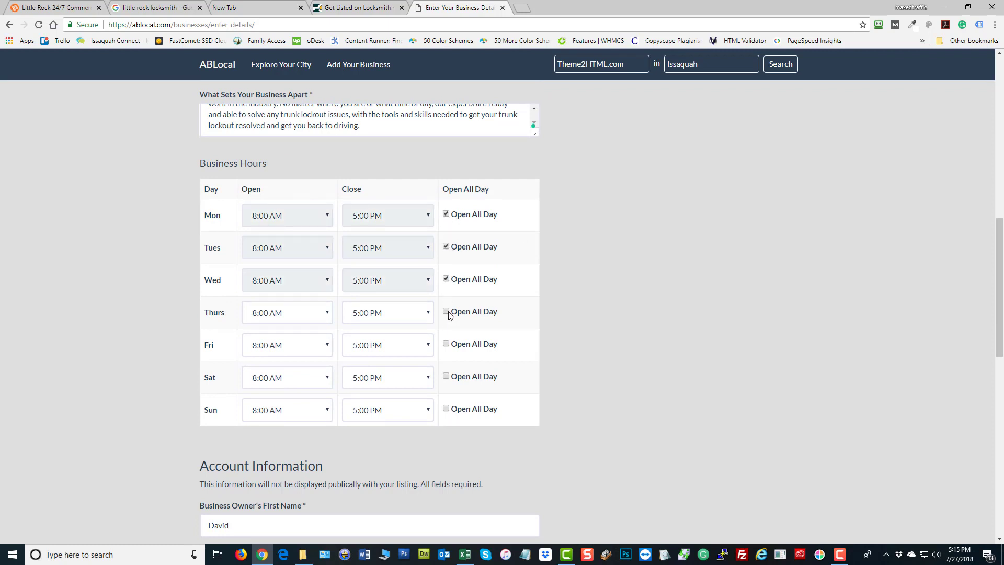
pyautogui.click(447, 312)
pyautogui.click(447, 344)
pyautogui.click(446, 377)
pyautogui.click(448, 407)
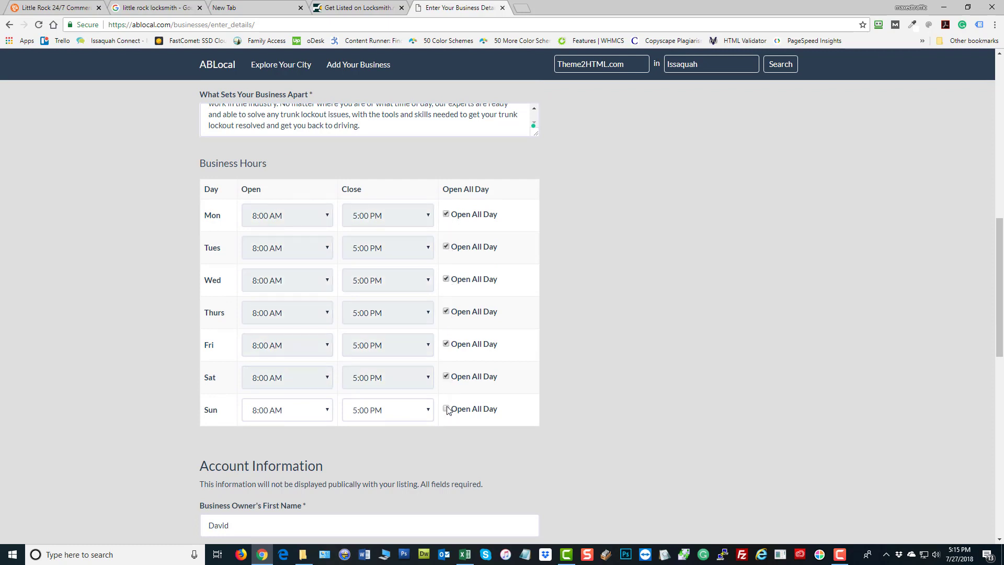
# Scroll through the form to check that every day is marked Open All Day
pyautogui.scroll(-7, 674, 331)
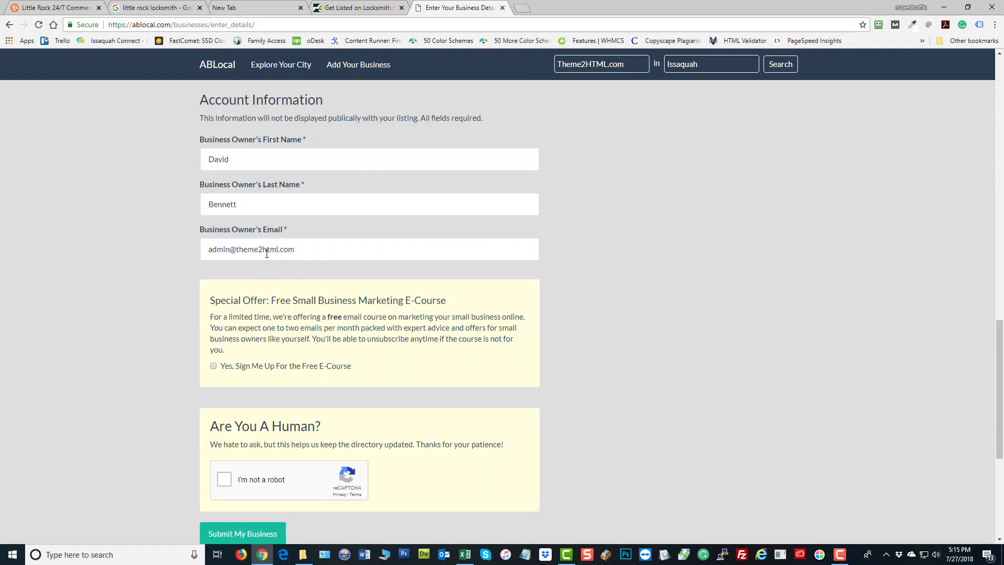
pyautogui.scroll(4, 658, 246)
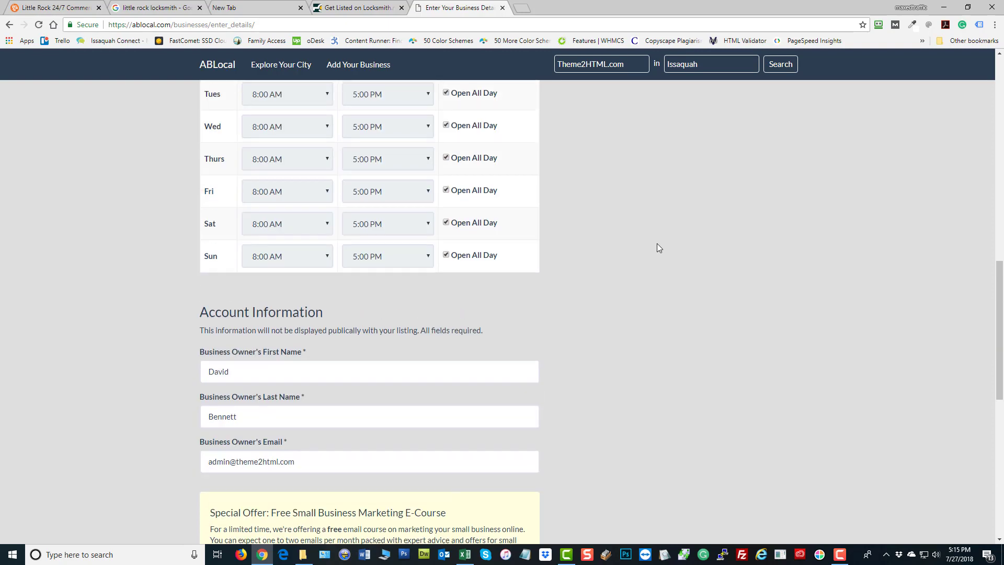
pyautogui.scroll(10, 657, 243)
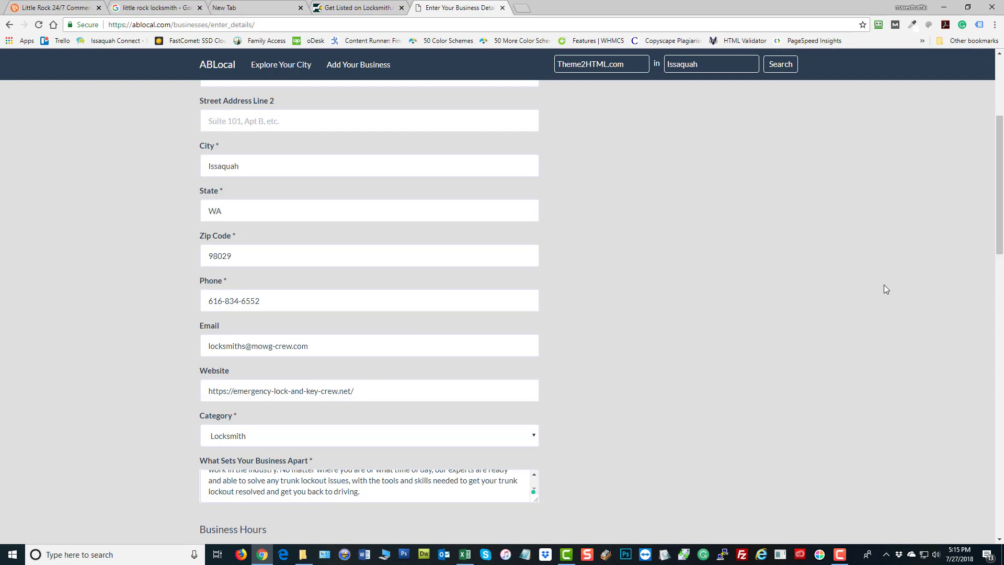
pyautogui.scroll(-15, 890, 284)
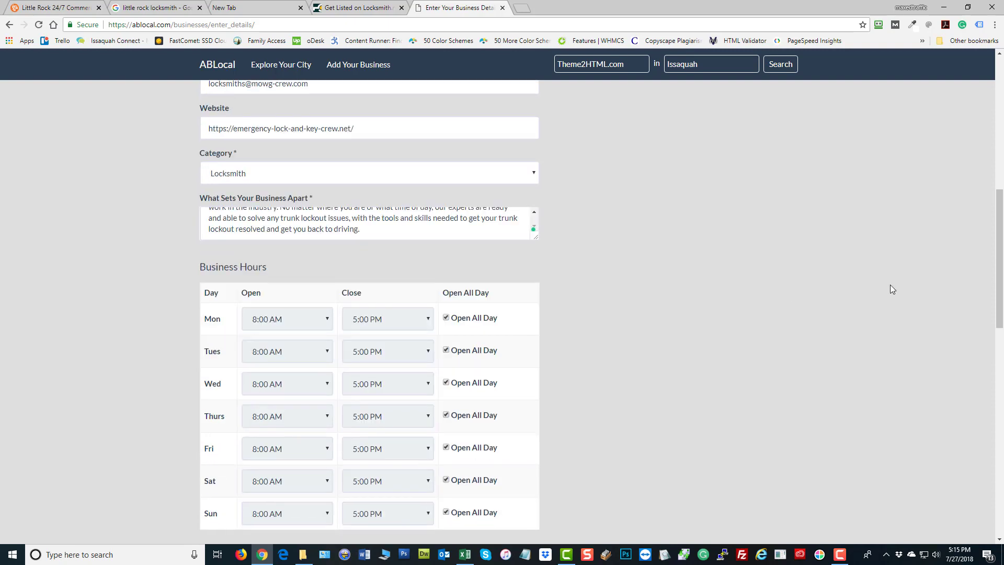
pyautogui.scroll(-2, 890, 285)
pyautogui.scroll(3, 880, 285)
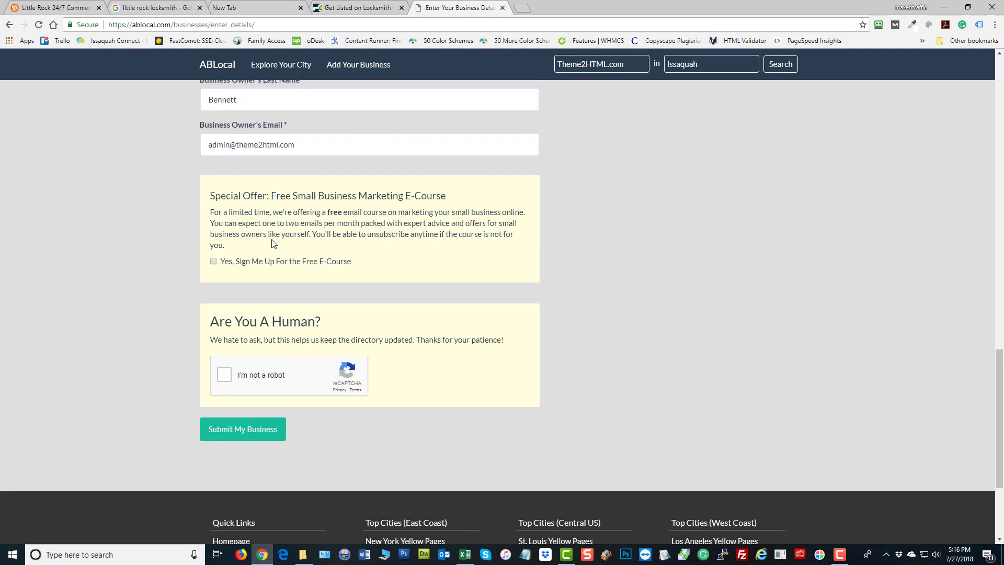
# Pass the 'I'm not a robot' check by selecting the street sign tiles in both image sets
pyautogui.click(224, 375)
pyautogui.click(269, 307)
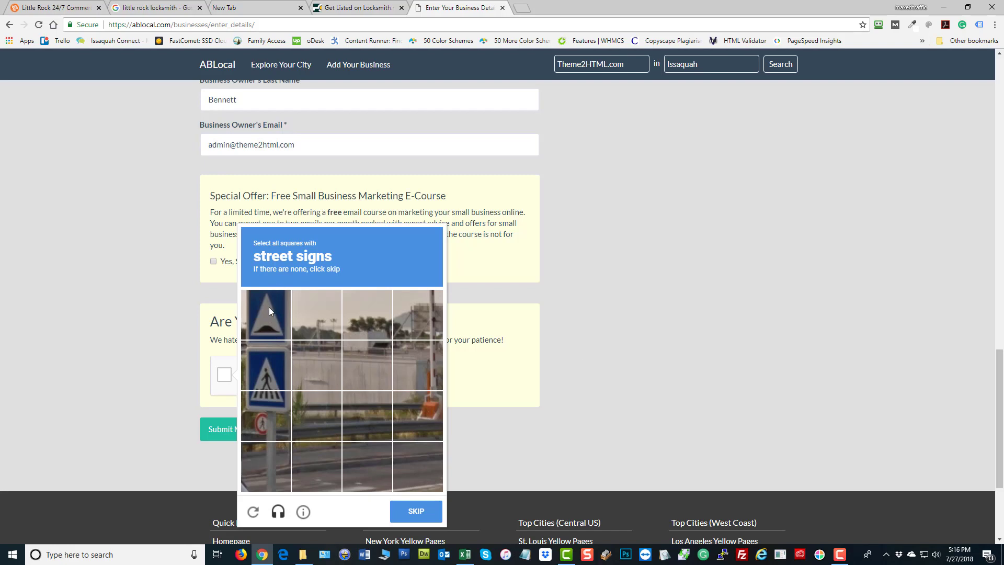
pyautogui.click(256, 365)
pyautogui.click(268, 423)
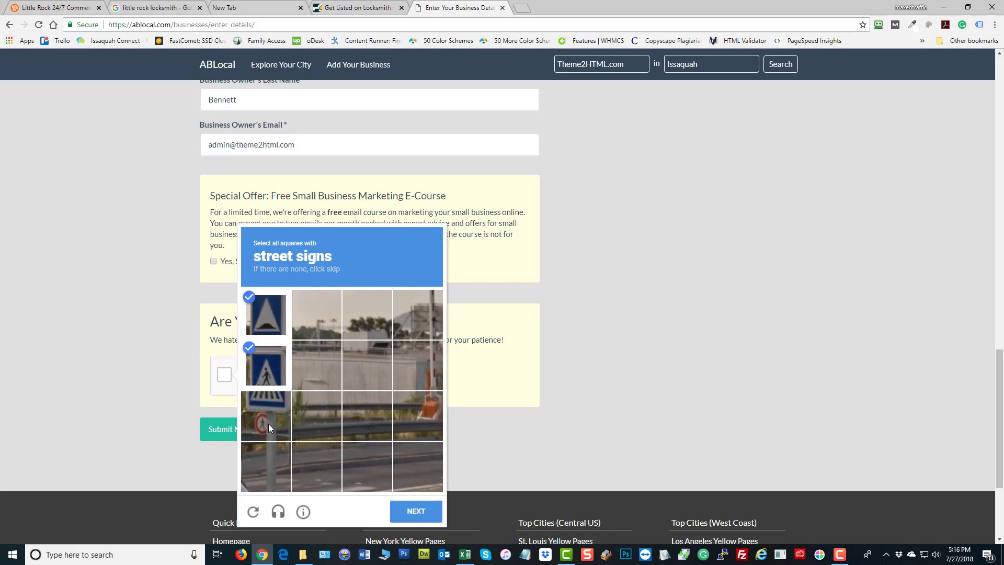
pyautogui.click(416, 515)
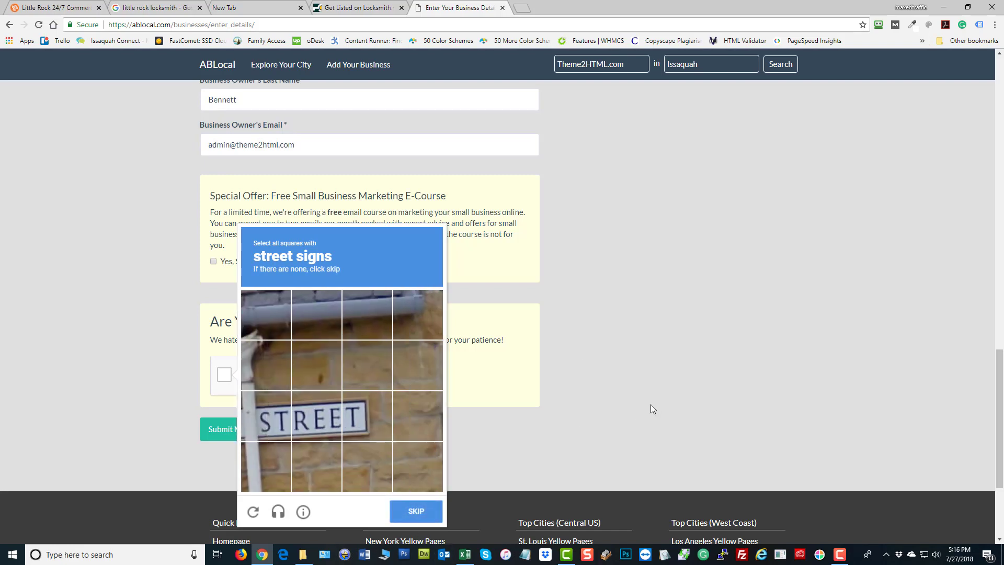
pyautogui.click(268, 409)
pyautogui.click(317, 416)
pyautogui.click(366, 416)
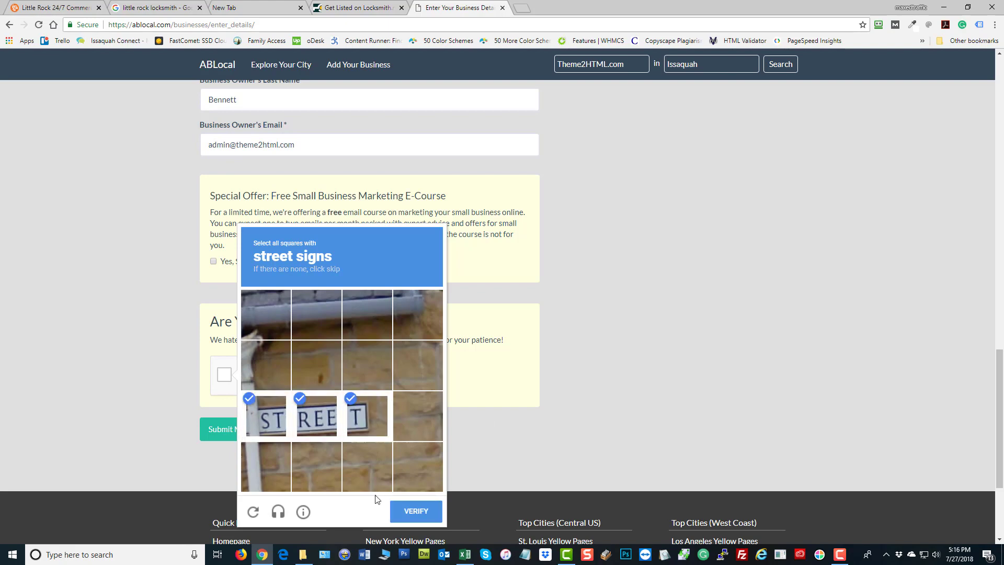
pyautogui.click(412, 513)
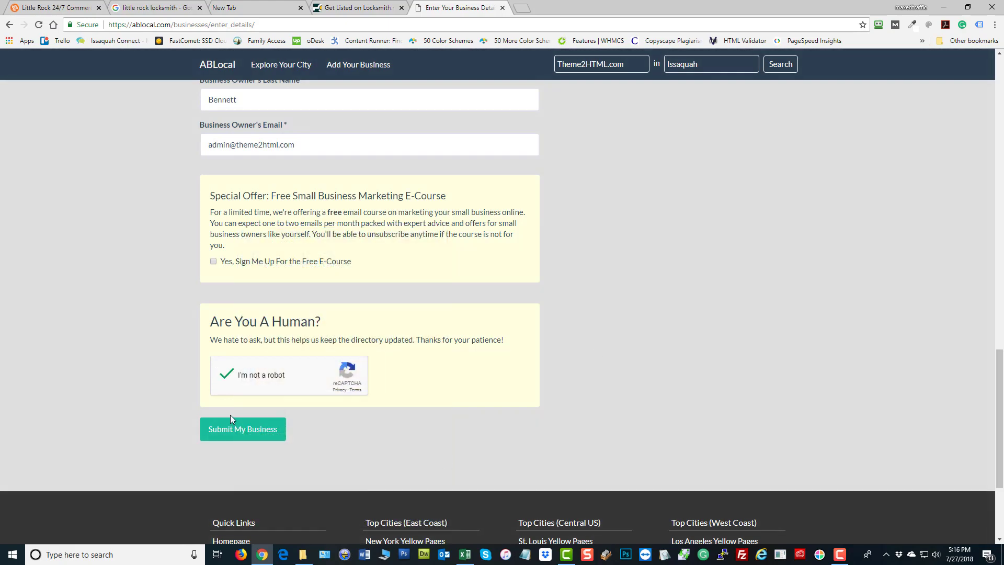
# Submit the Emergency Lock And Key Crew listing and review the Verification Required page
pyautogui.click(228, 430)
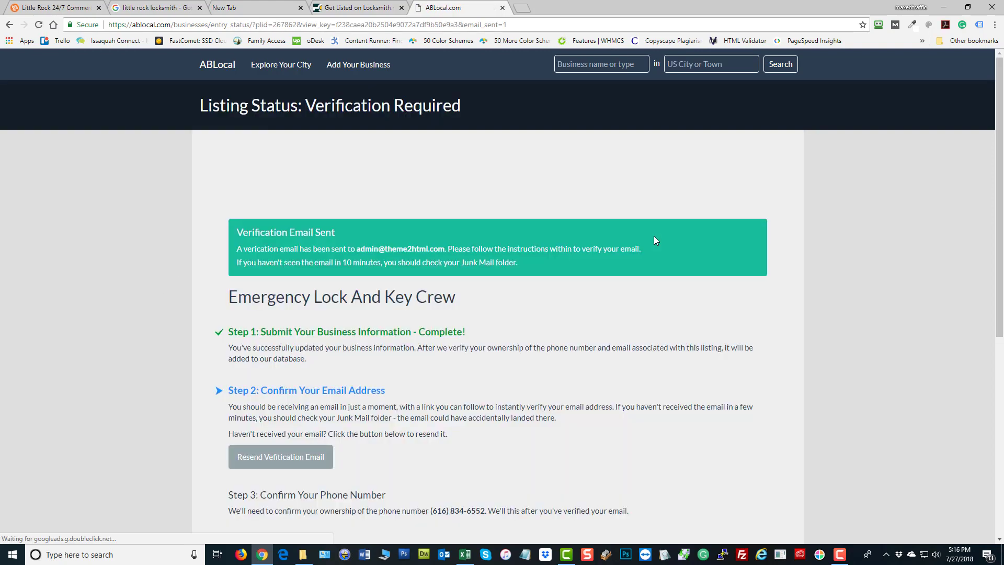
pyautogui.scroll(-3, 624, 272)
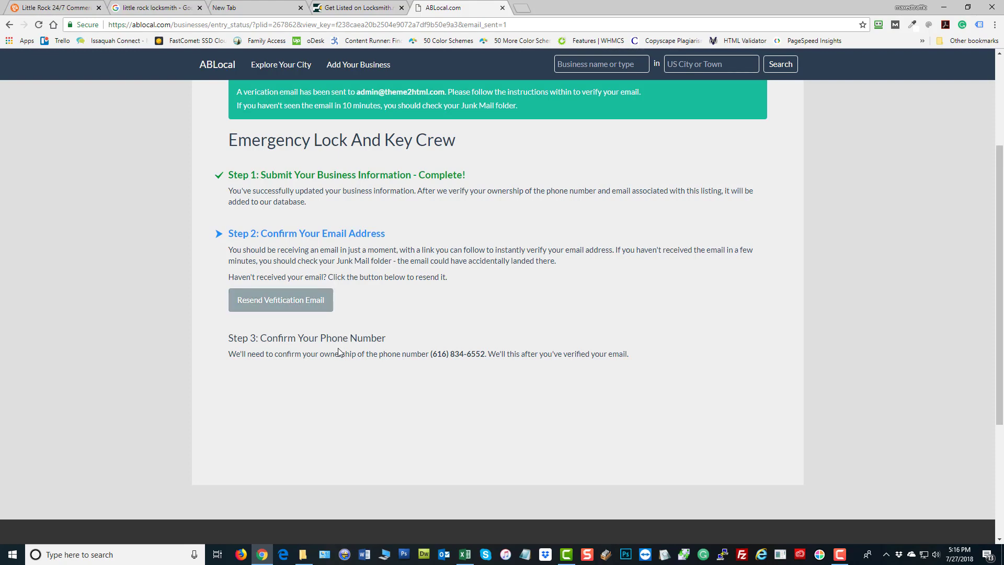
pyautogui.scroll(3, 541, 303)
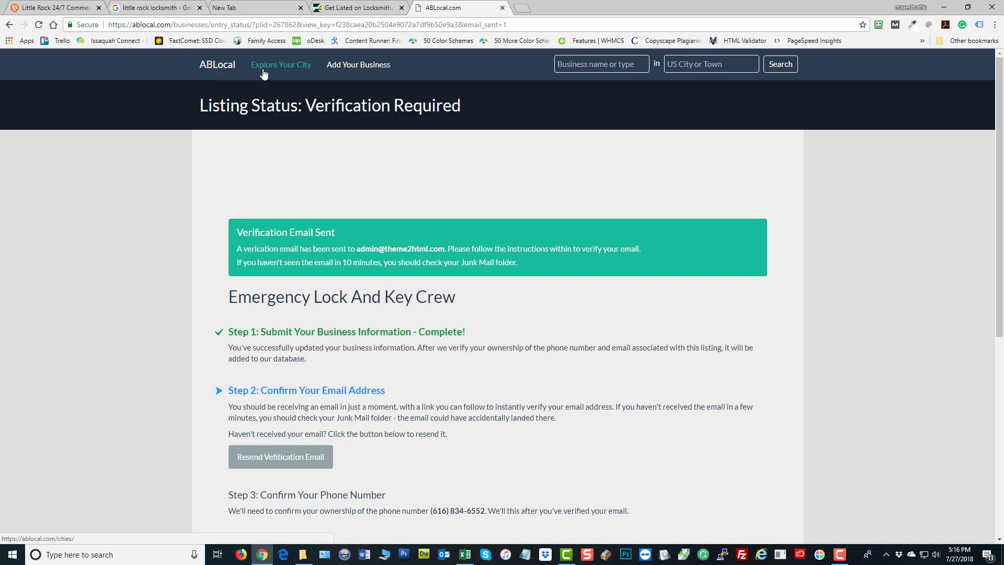
pyautogui.scroll(-5, 569, 395)
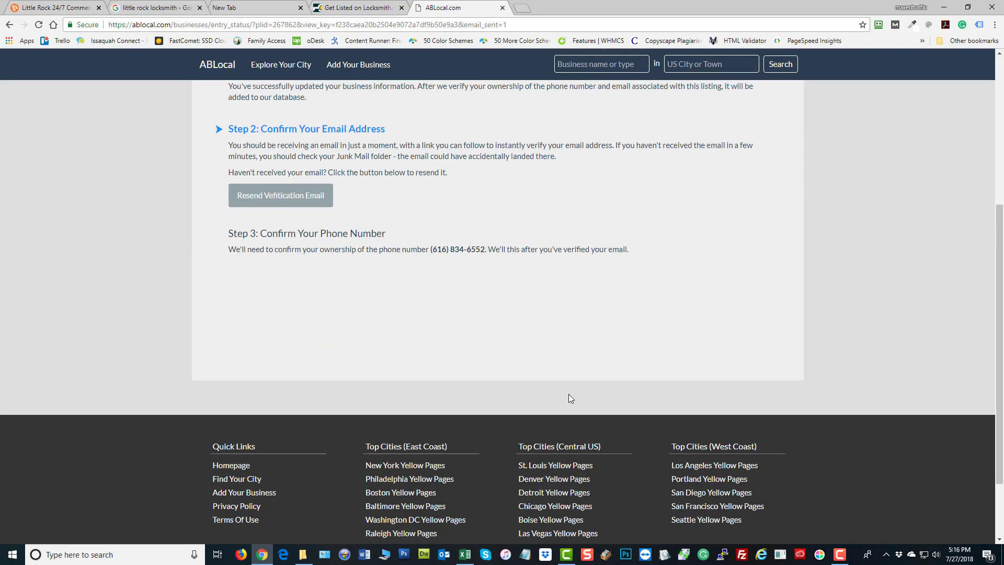
pyautogui.scroll(5, 554, 379)
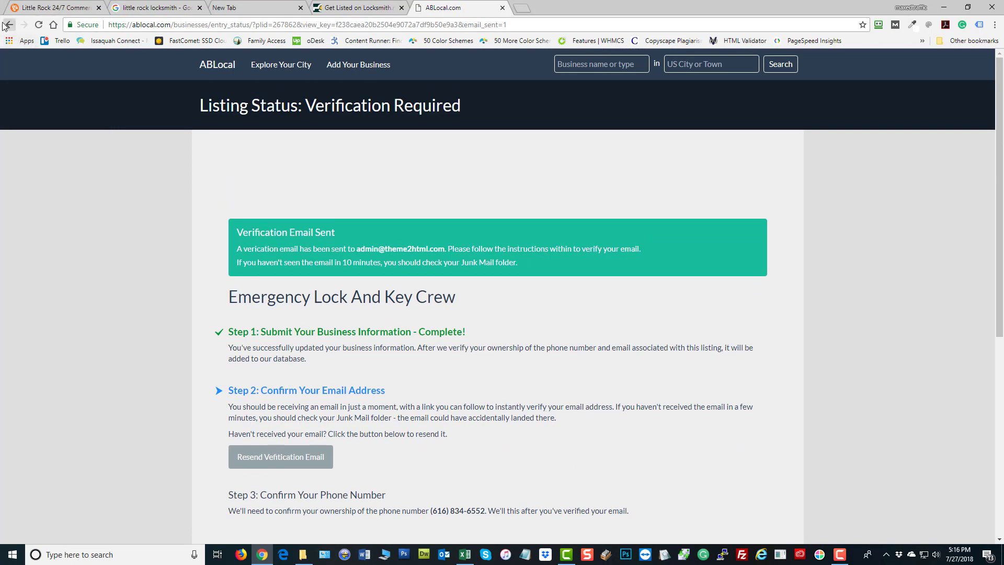
# Go back to the ABLocal business details form
pyautogui.click(6, 26)
pyautogui.scroll(6, 572, 292)
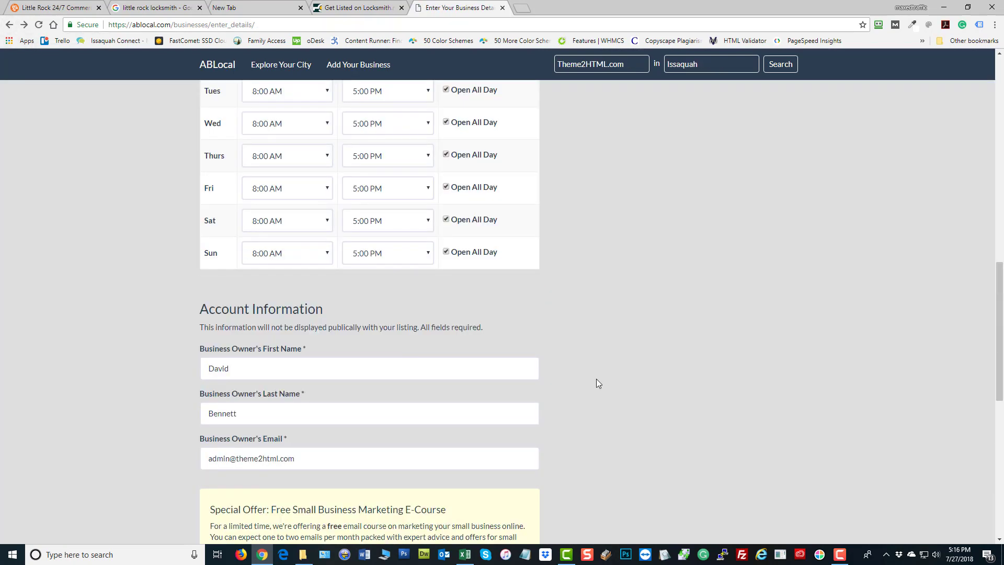
pyautogui.scroll(-3, 598, 384)
pyautogui.scroll(13, 564, 324)
pyautogui.scroll(-2, 345, 313)
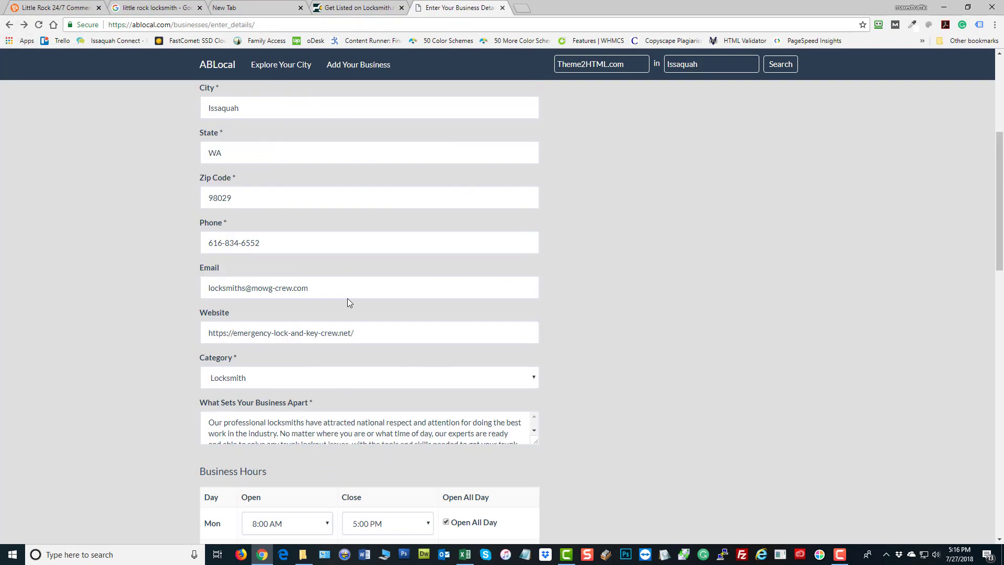
pyautogui.scroll(-1, 314, 293)
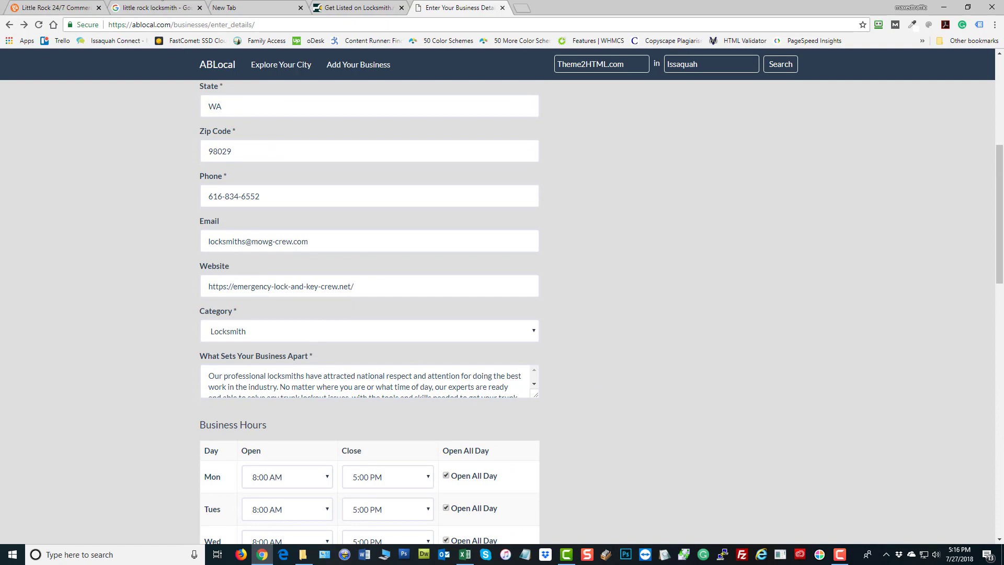
# Open the Philadelphia Commercial Locksmith home page from the locksmith site's sitemap, dropping sitemap.html
pyautogui.click(75, 10)
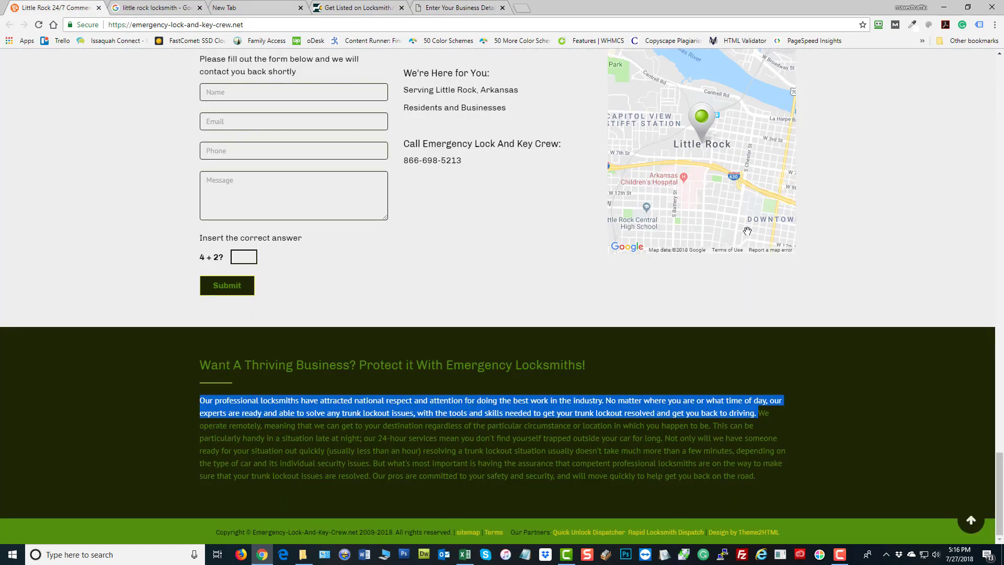
pyautogui.click(471, 532)
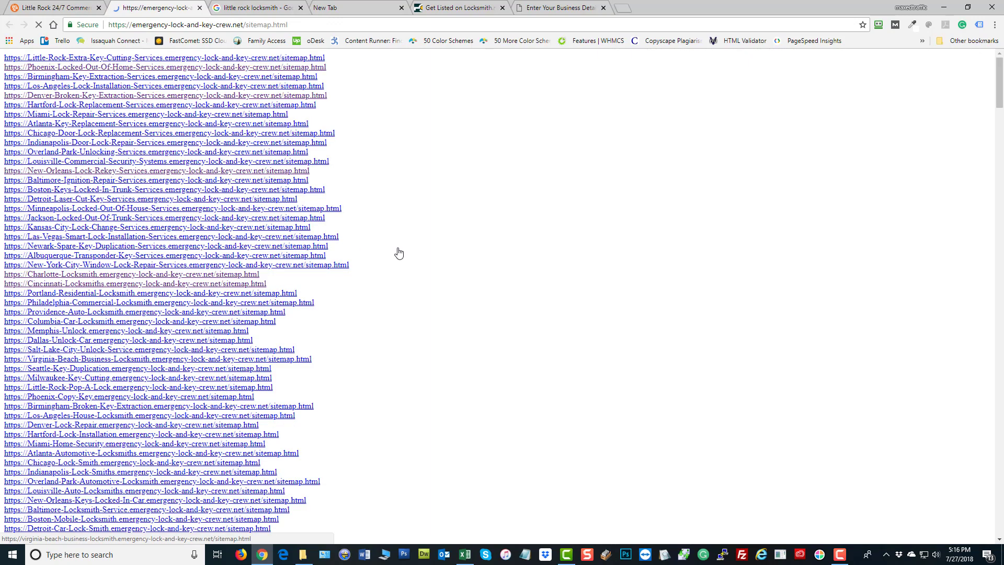
pyautogui.click(73, 304)
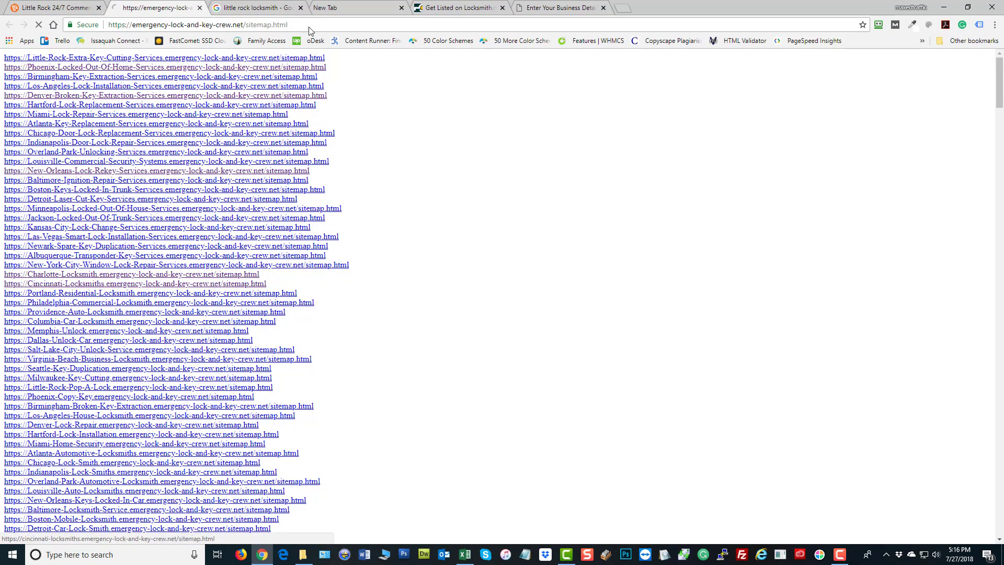
pyautogui.moveTo(362, 25); pyautogui.dragTo(659, 72)
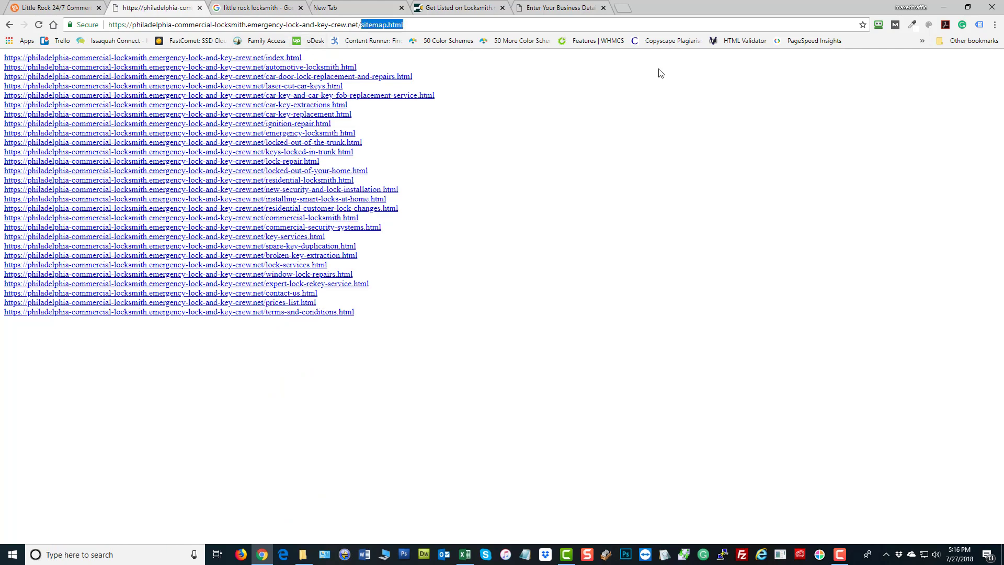
pyautogui.press('BackSpace')
pyautogui.press('Return')
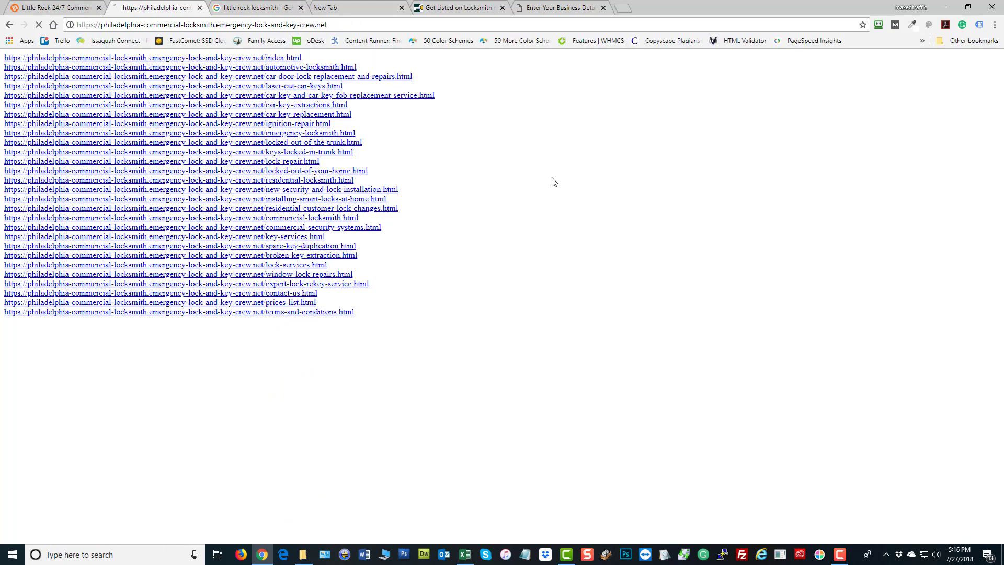
pyautogui.click(391, 24)
pyautogui.hotkey('ctrl', 'c')
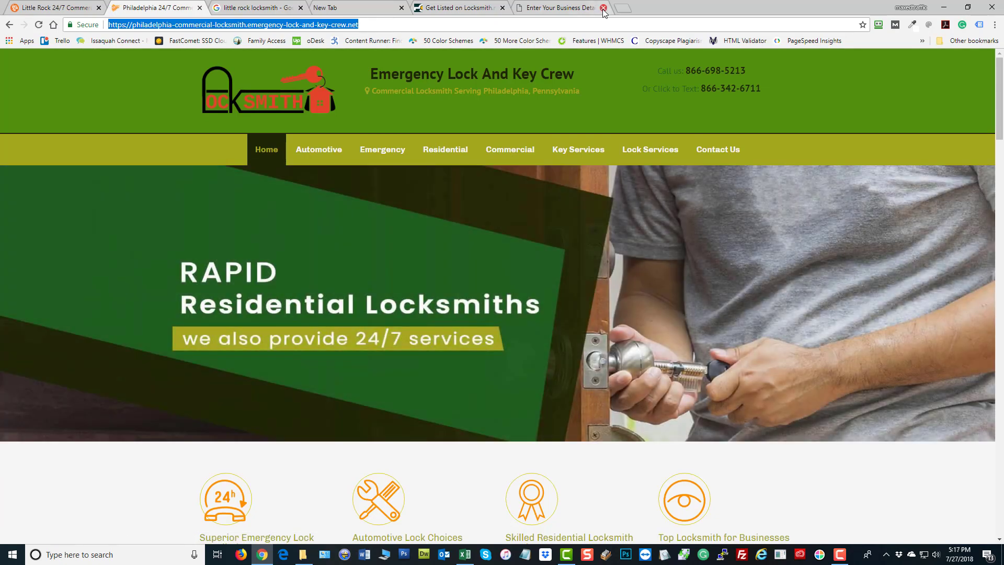
pyautogui.click(561, 8)
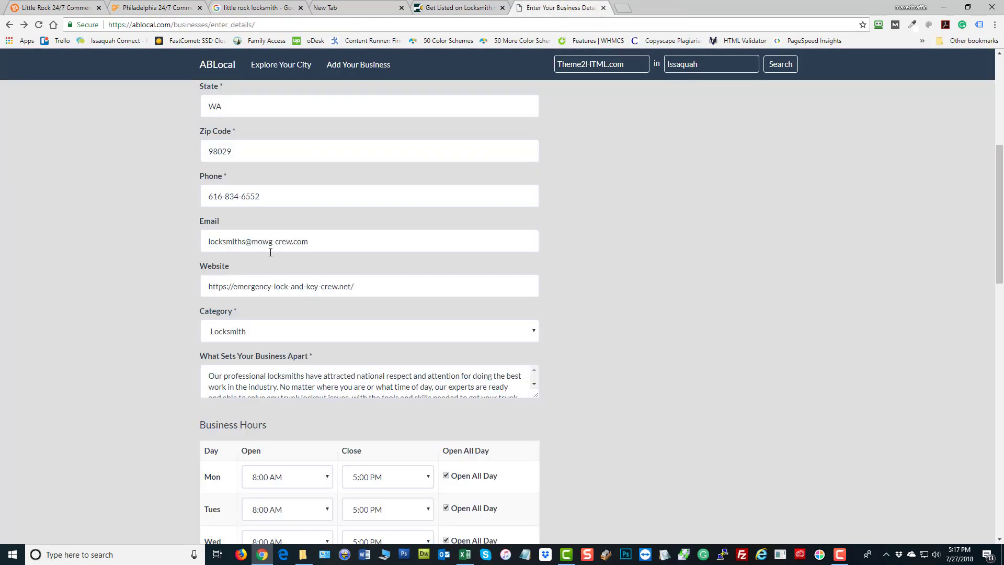
pyautogui.moveTo(371, 287); pyautogui.dragTo(39, 293)
pyautogui.hotkey('ctrl', 'v')
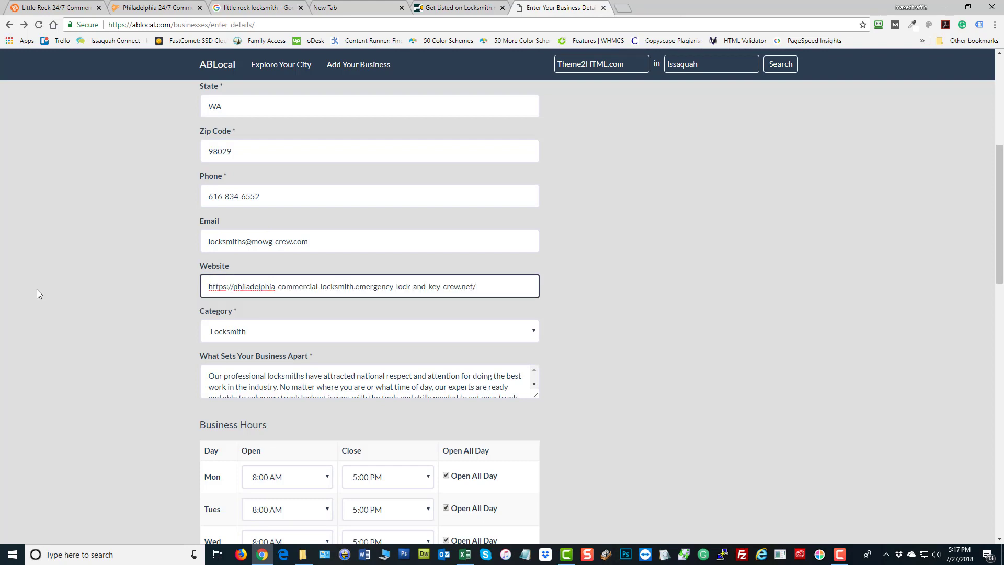
pyautogui.click(585, 312)
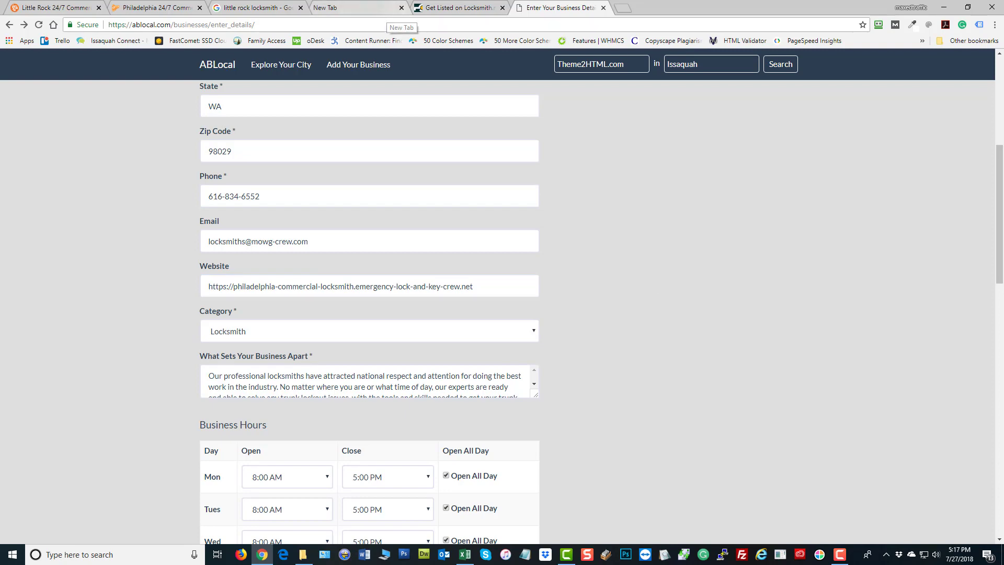
pyautogui.click(147, 8)
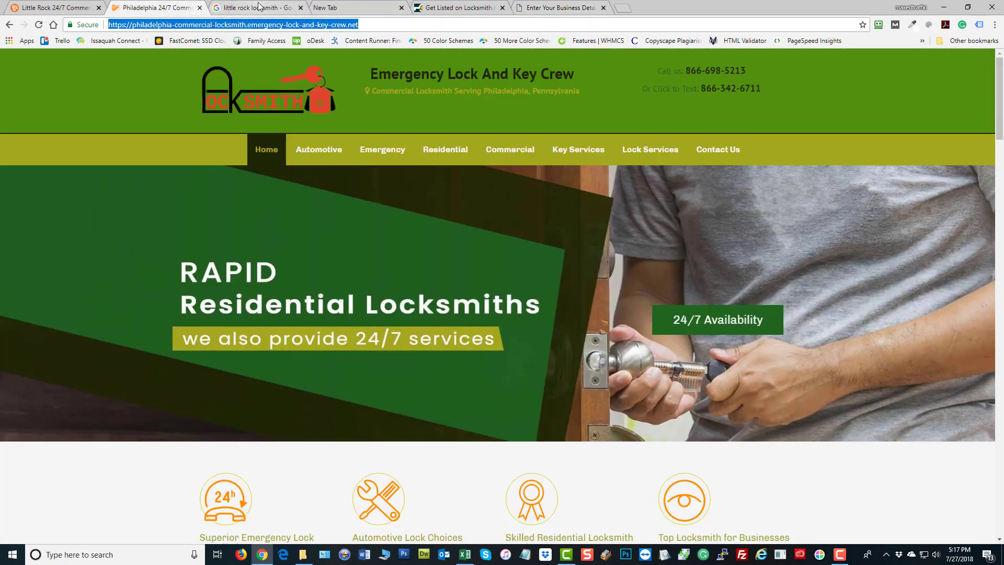
# Close the blank New Tab and the Locksmith.net sign-up page
pyautogui.click(275, 7)
pyautogui.click(345, 7)
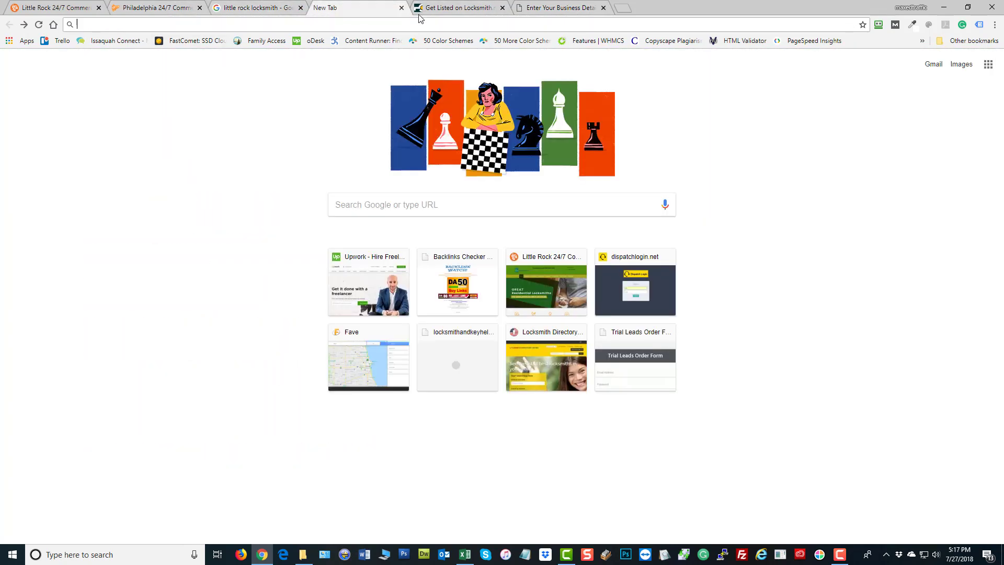
pyautogui.click(401, 7)
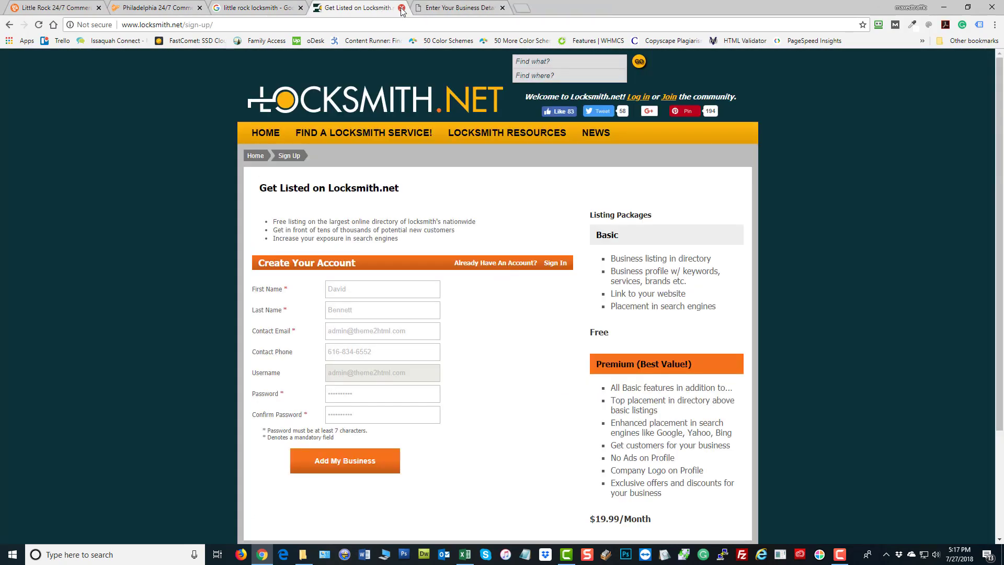
pyautogui.click(401, 8)
# Load /sitemap.html on the Philadelphia locksmith subdomain
pyautogui.click(45, 10)
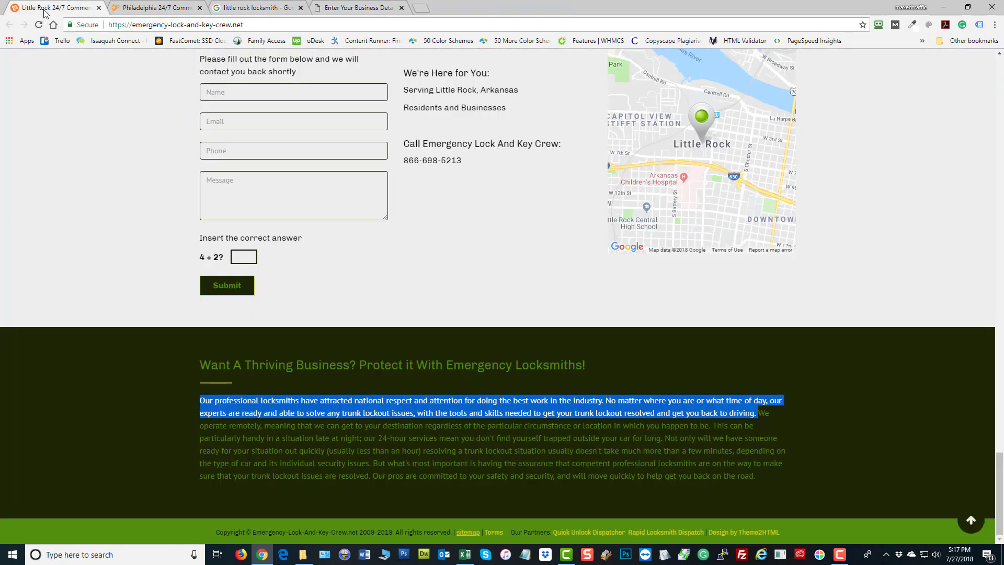
pyautogui.click(159, 12)
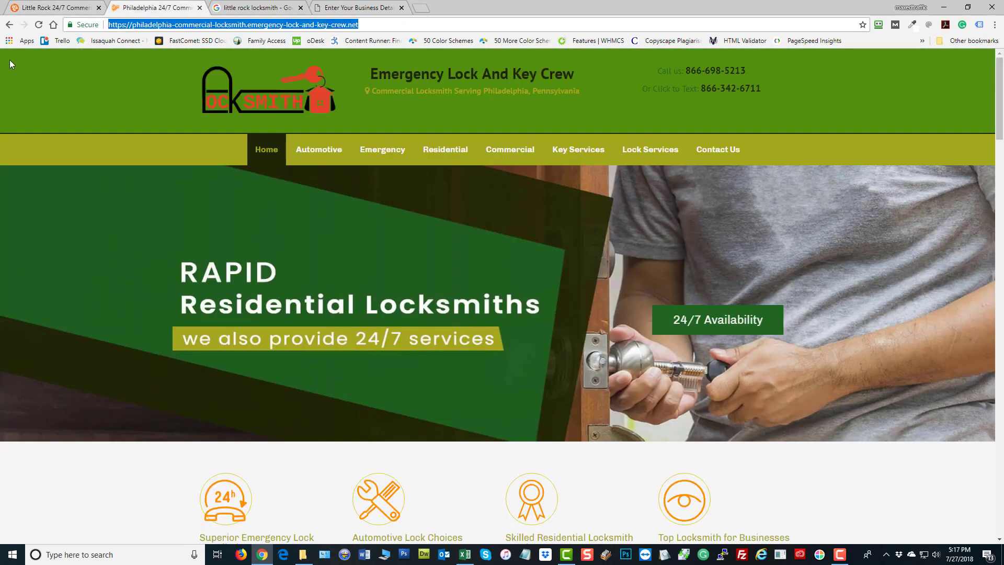
pyautogui.press('End')
pyautogui.write('/sitemap.html')
pyautogui.press('Return')
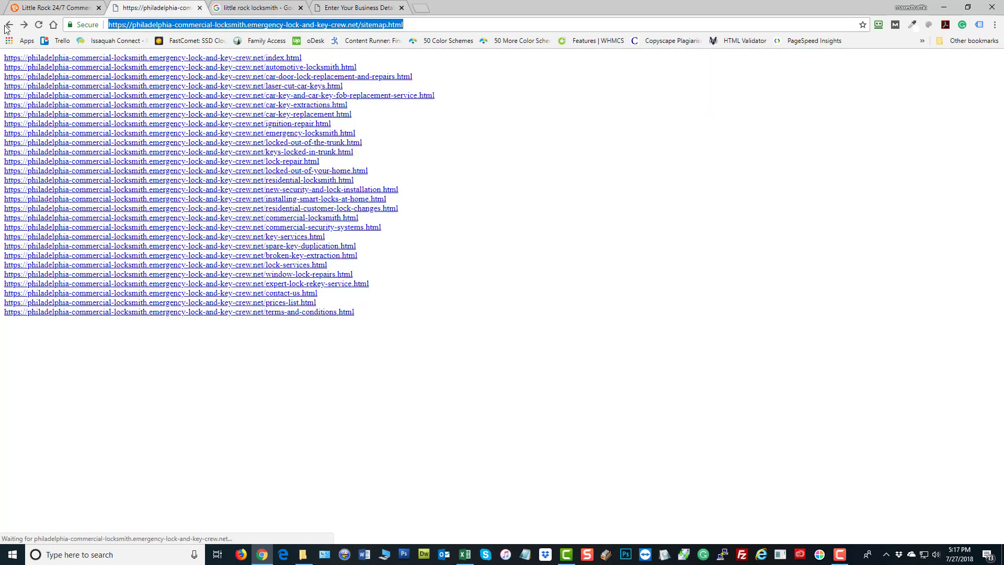
# Return to the main site's sitemap and scroll through its list of city links
pyautogui.click(9, 25)
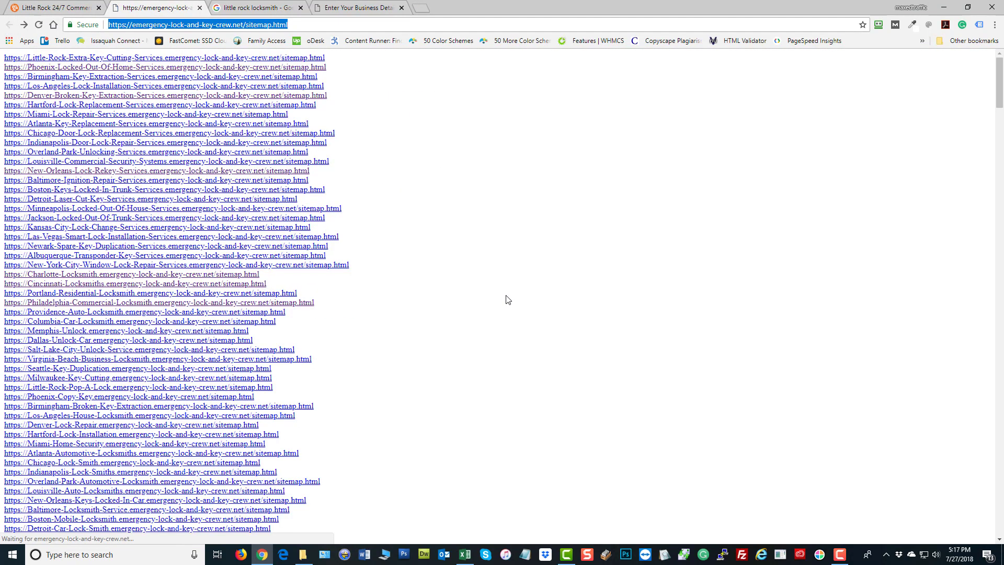
pyautogui.scroll(-3, 397, 318)
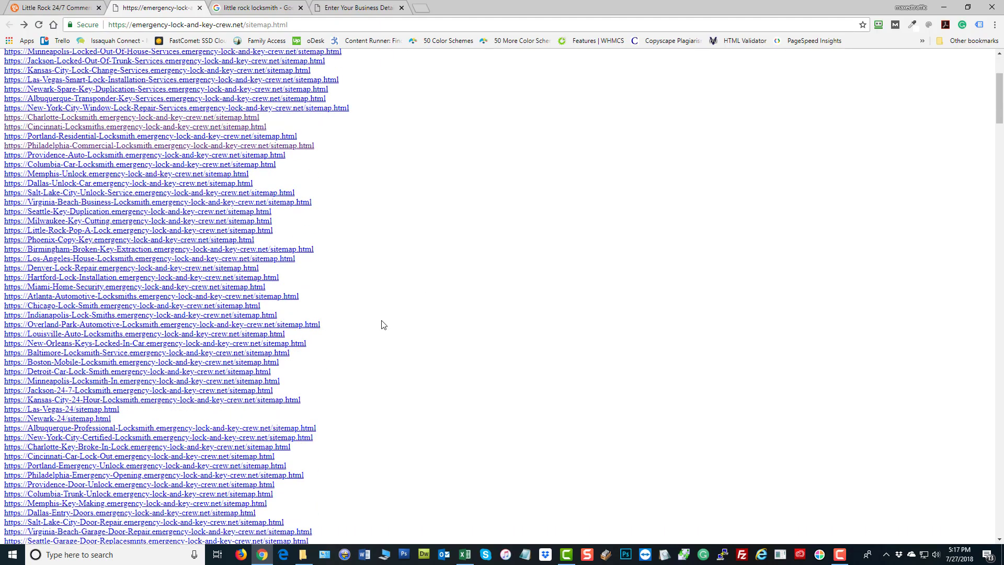
pyautogui.scroll(3, 527, 412)
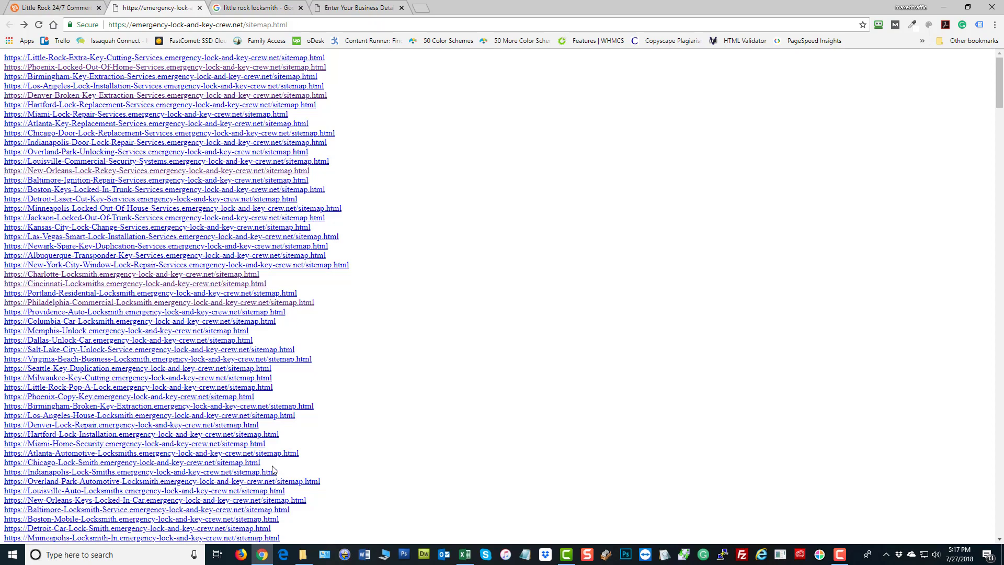
pyautogui.scroll(-5, 273, 469)
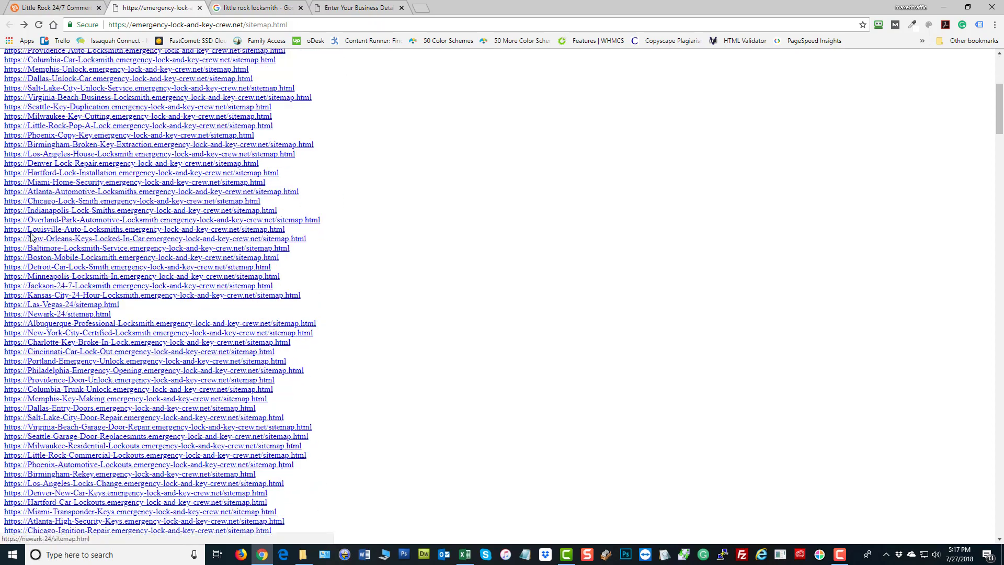
pyautogui.scroll(-10, 37, 314)
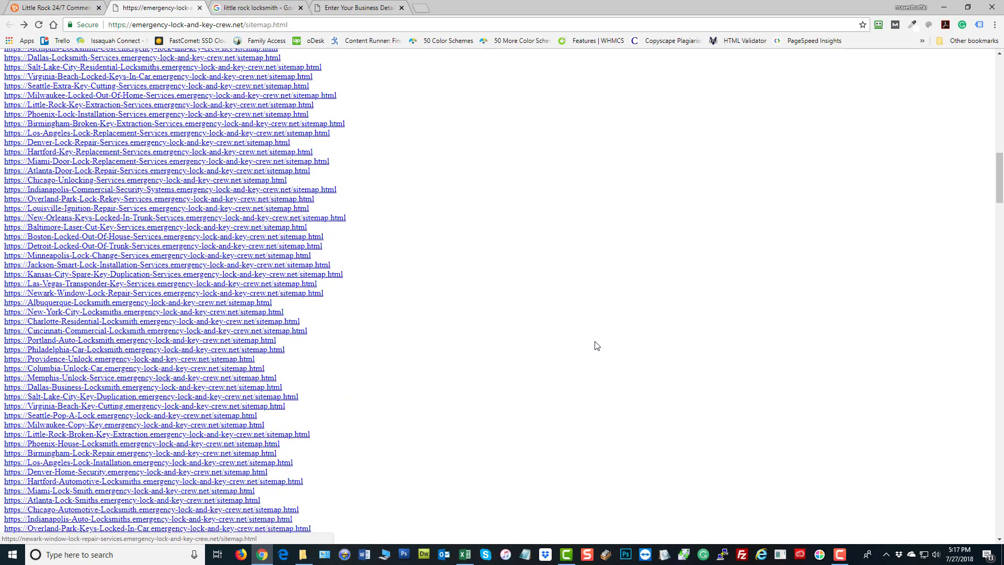
pyautogui.scroll(15, 594, 342)
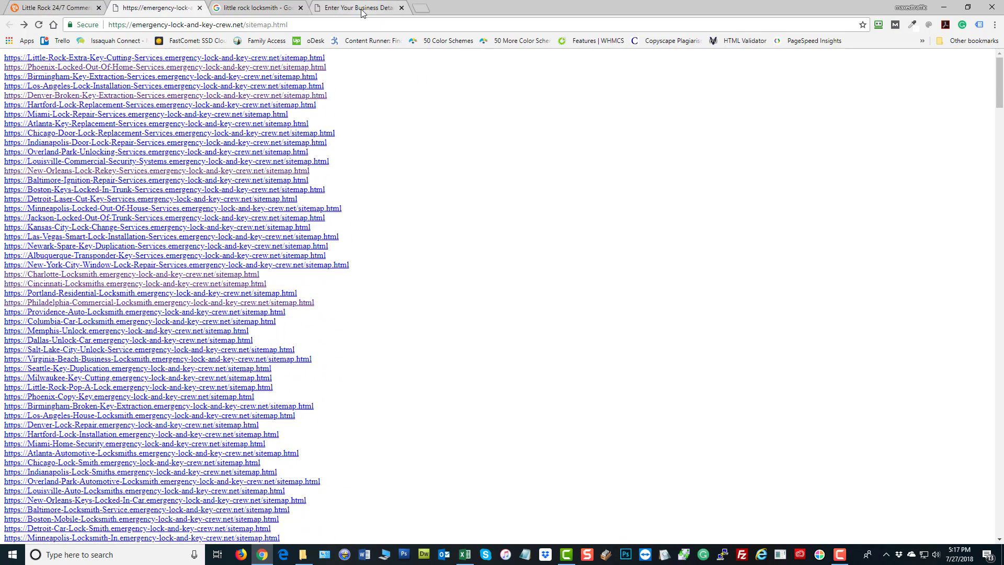
pyautogui.hotkey('ctrl', '4')
pyautogui.scroll(-5, 713, 245)
pyautogui.scroll(4, 687, 294)
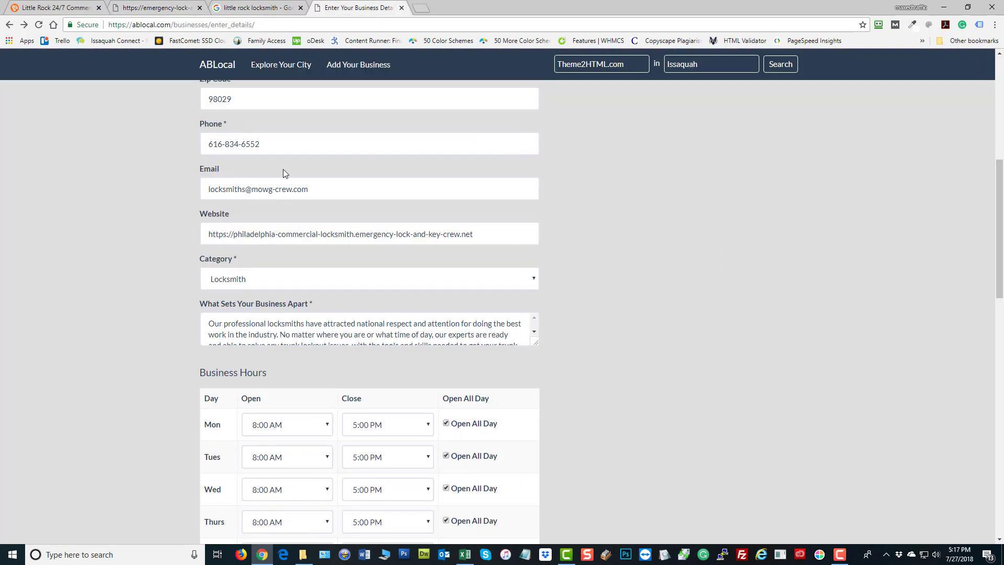
pyautogui.scroll(5, 575, 240)
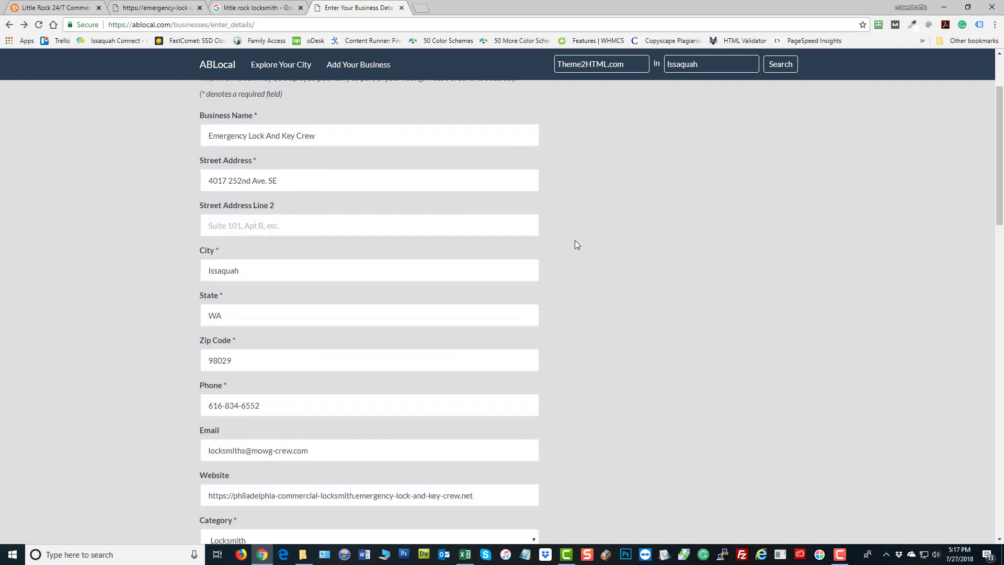
pyautogui.scroll(-2, 576, 240)
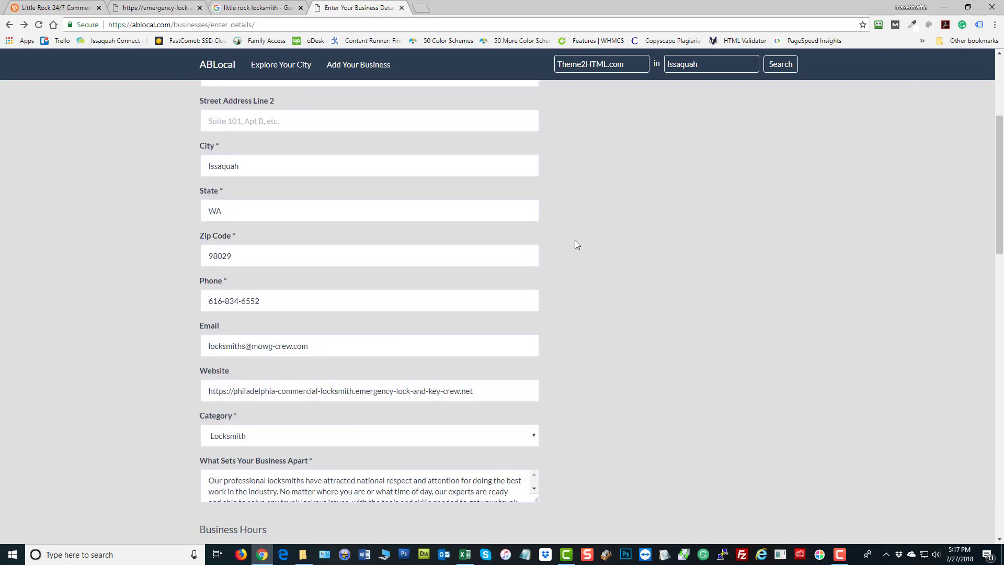
pyautogui.click(212, 307)
pyautogui.click(629, 353)
pyautogui.doubleClick(258, 390)
pyautogui.click(806, 383)
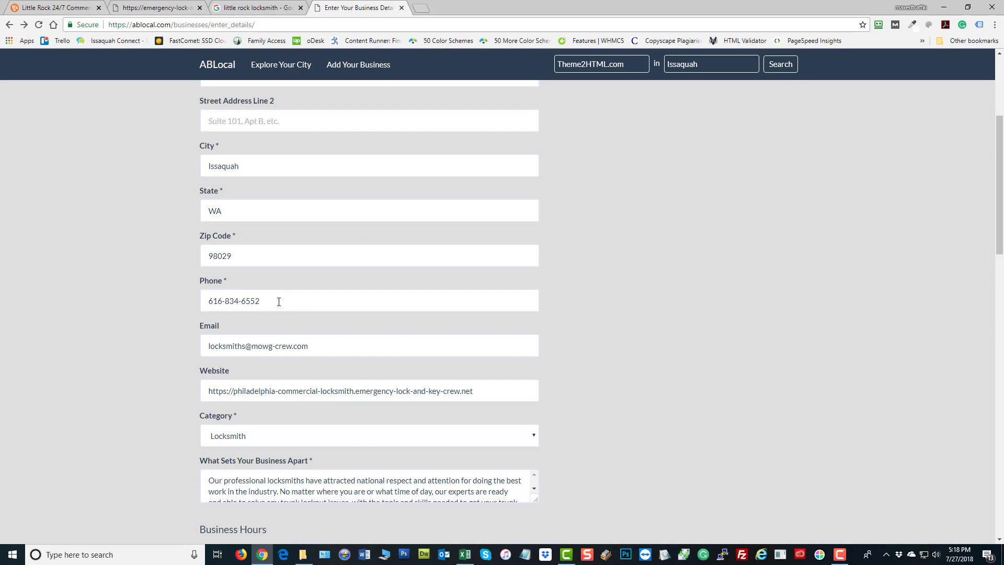
# Compare the locksmith website's contact details against the ABLocal listing form, then open a blank tab
pyautogui.click(52, 8)
pyautogui.scroll(20, 481, 292)
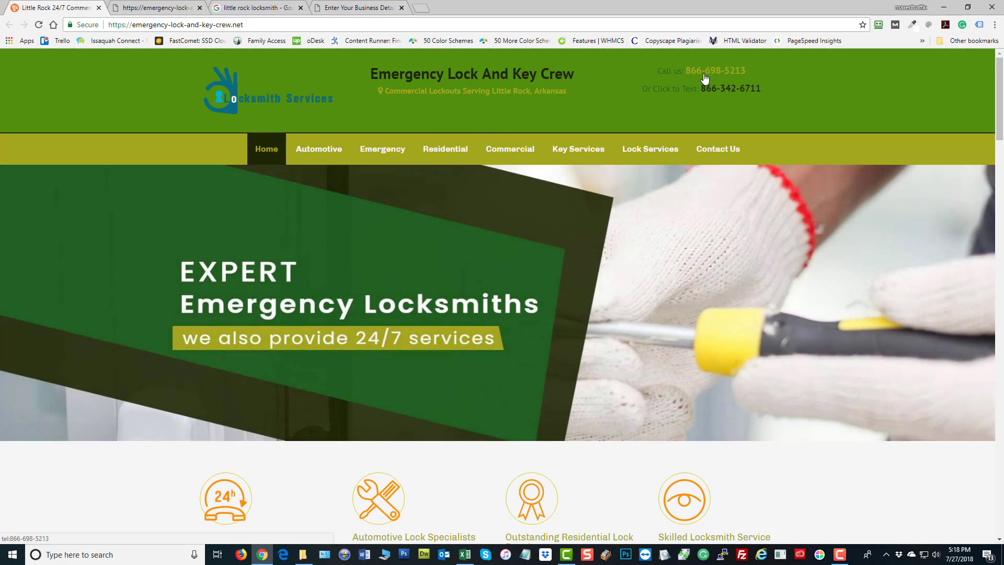
pyautogui.click(360, 8)
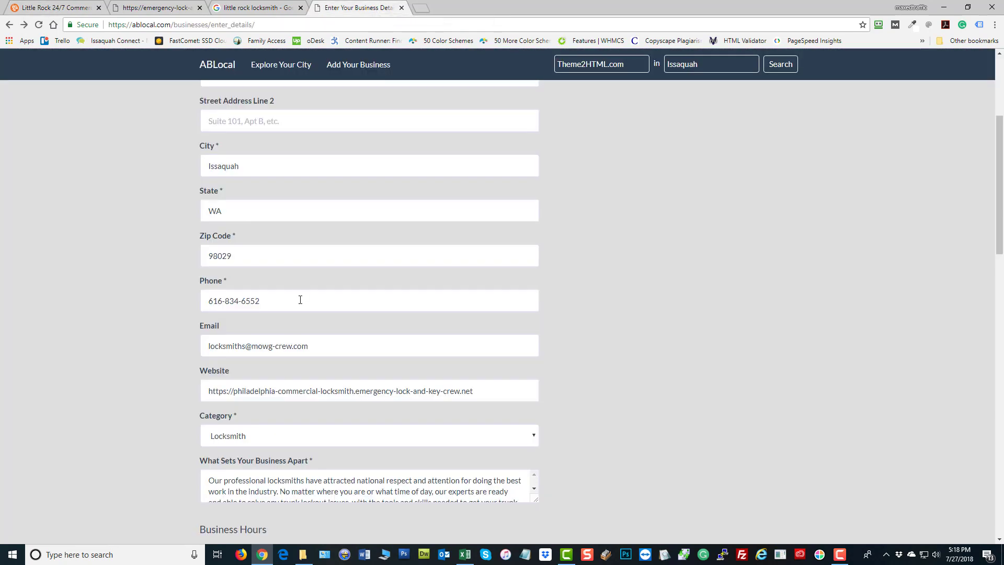
pyautogui.scroll(4, 665, 291)
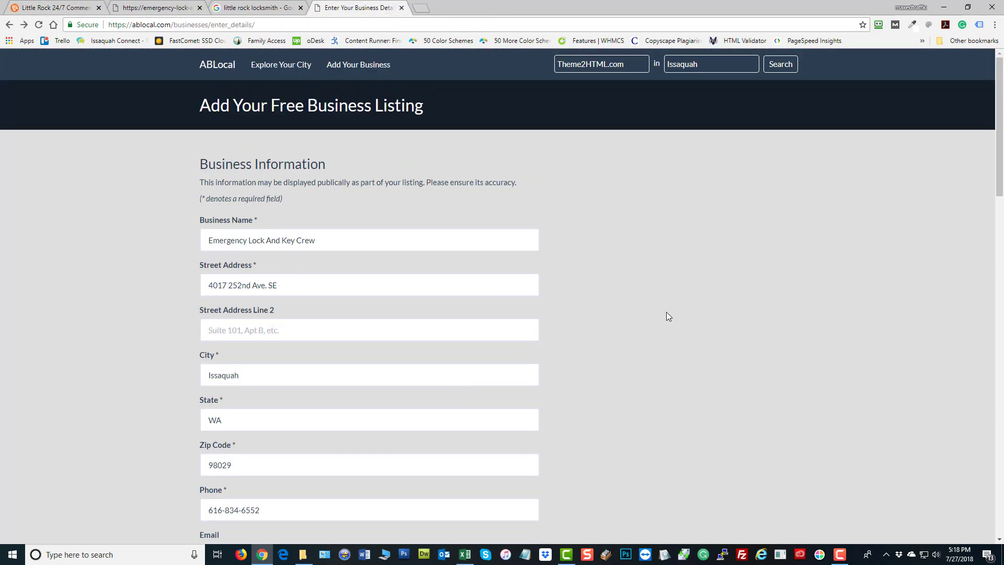
pyautogui.scroll(-4, 667, 311)
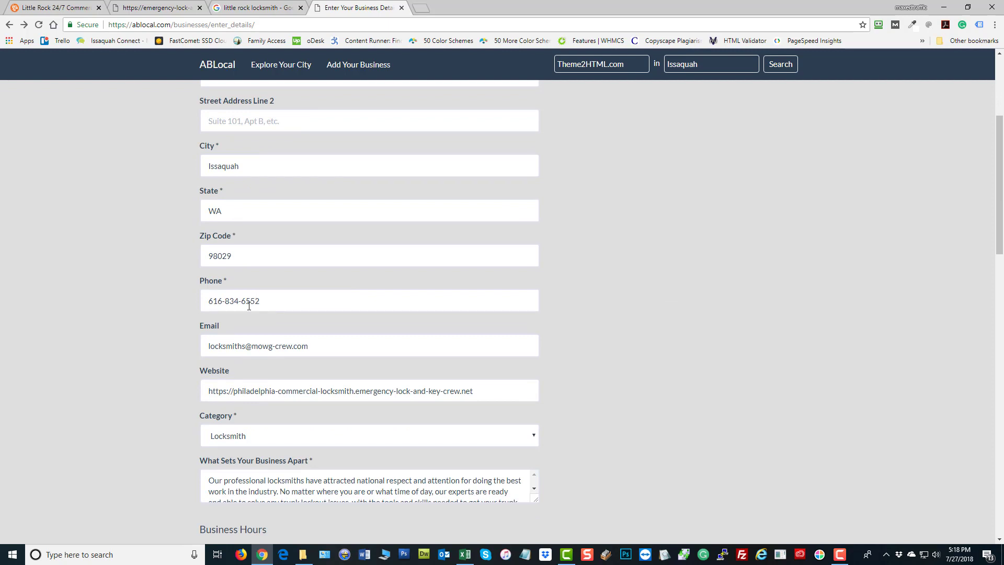
pyautogui.scroll(2, 540, 322)
pyautogui.scroll(-2, 541, 321)
pyautogui.scroll(1, 598, 311)
pyautogui.scroll(2, 598, 311)
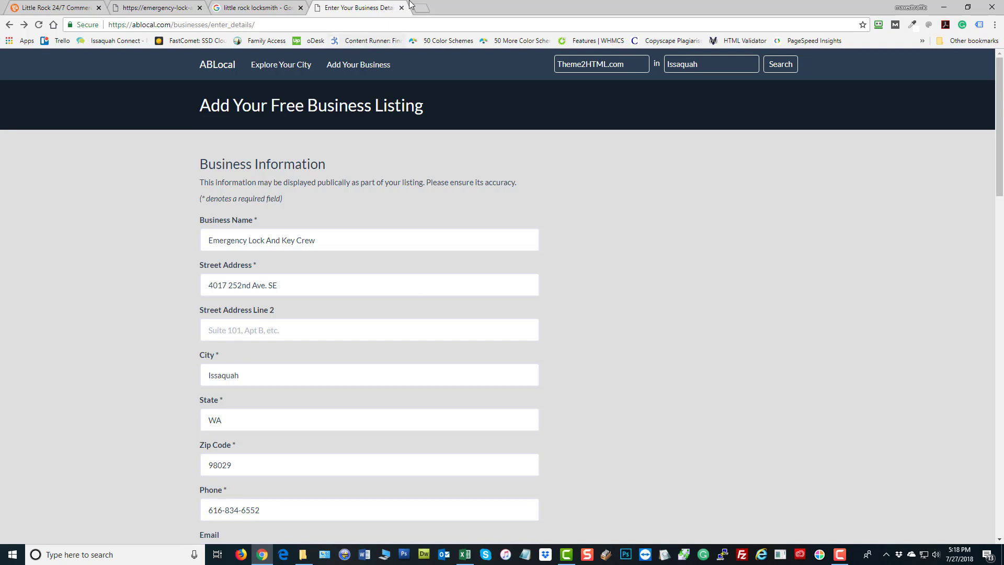
pyautogui.click(428, 11)
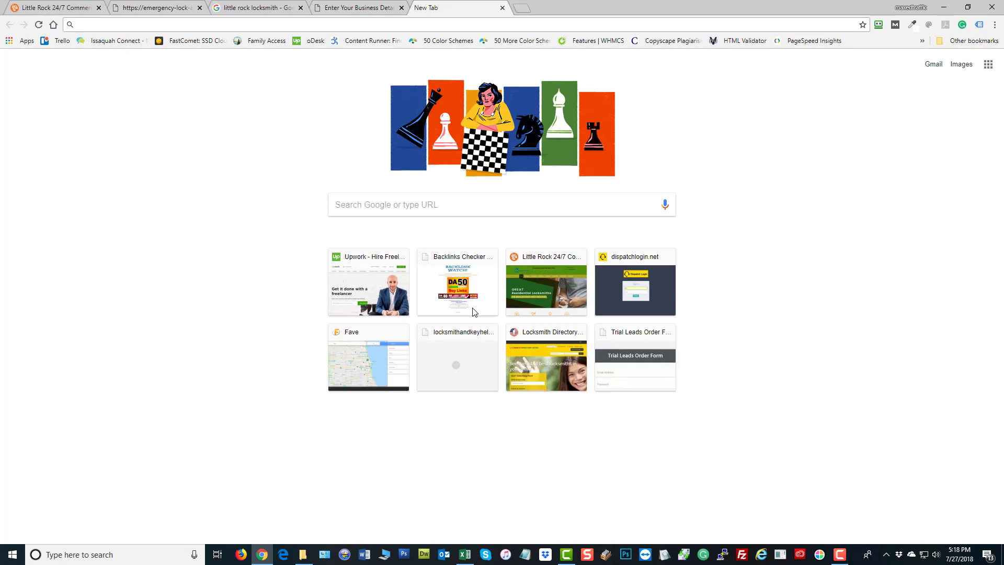
# Search Google for 'cheap forwarding local phone numbers' and look over the results
pyautogui.write('ch')
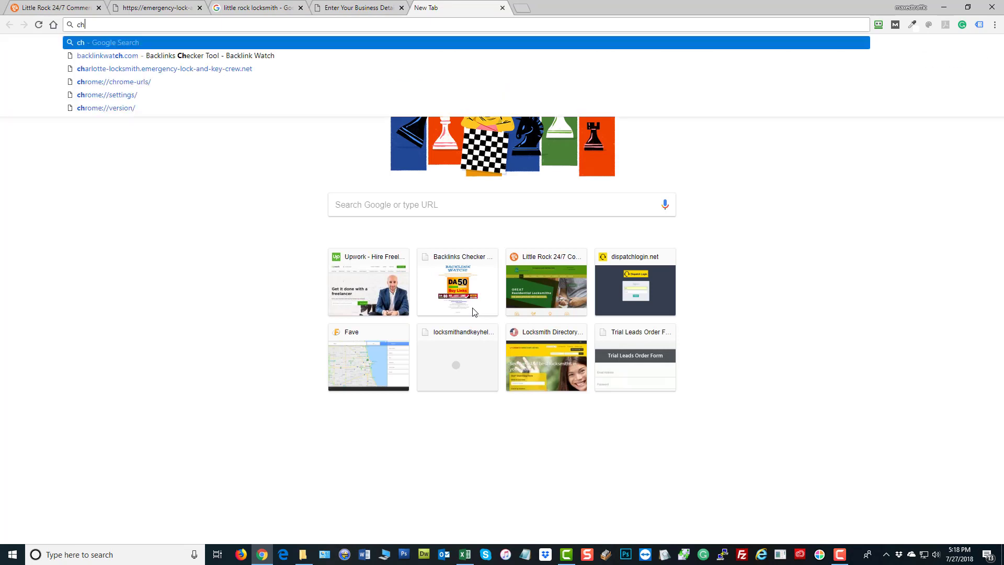
pyautogui.write('eap forwardi')
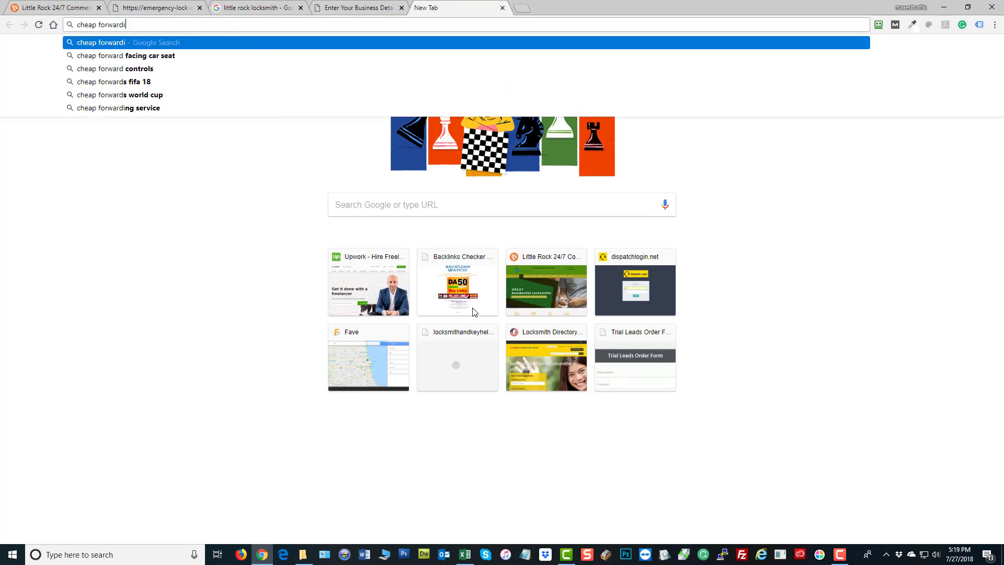
pyautogui.write('ng local ')
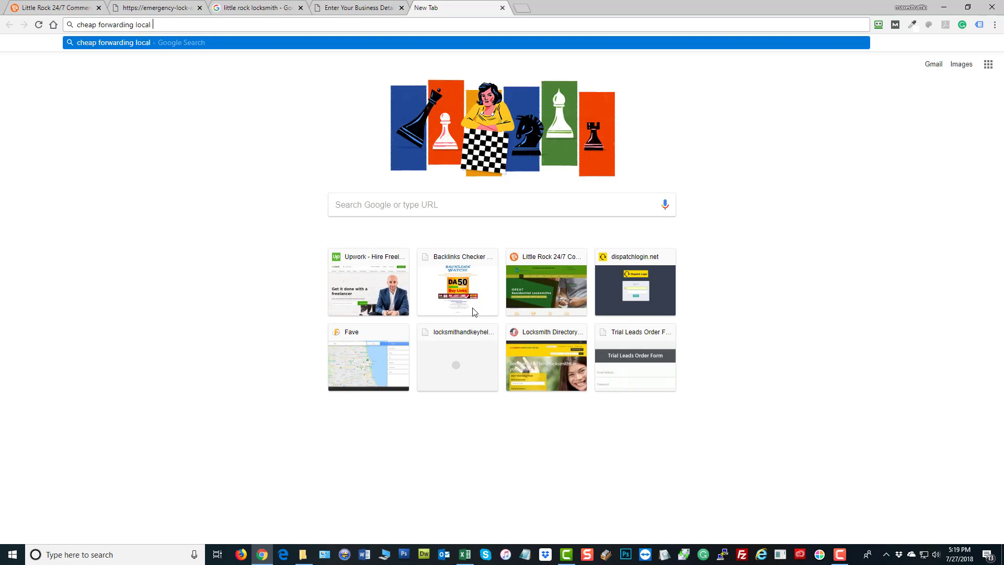
pyautogui.write('phone numbers')
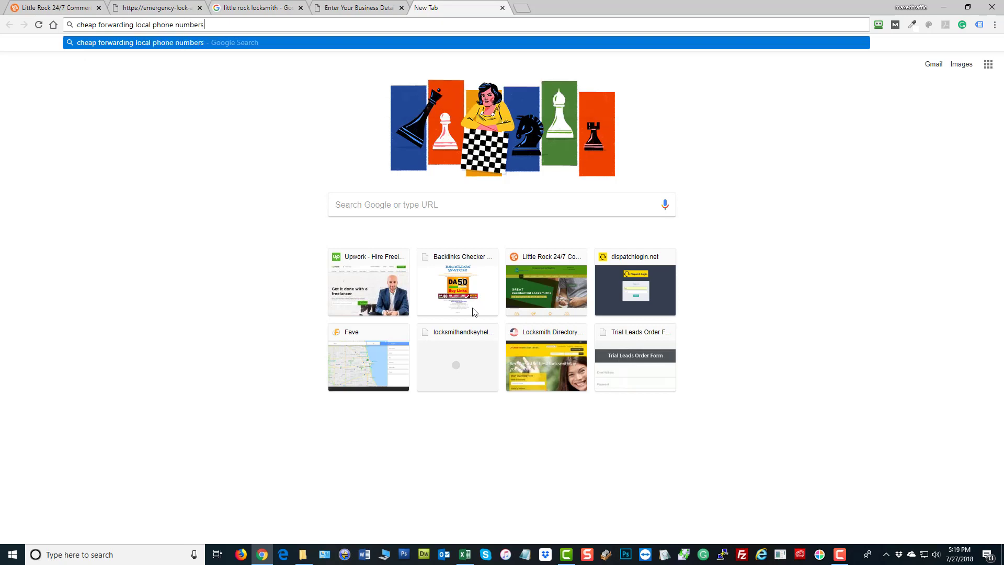
pyautogui.press('Return')
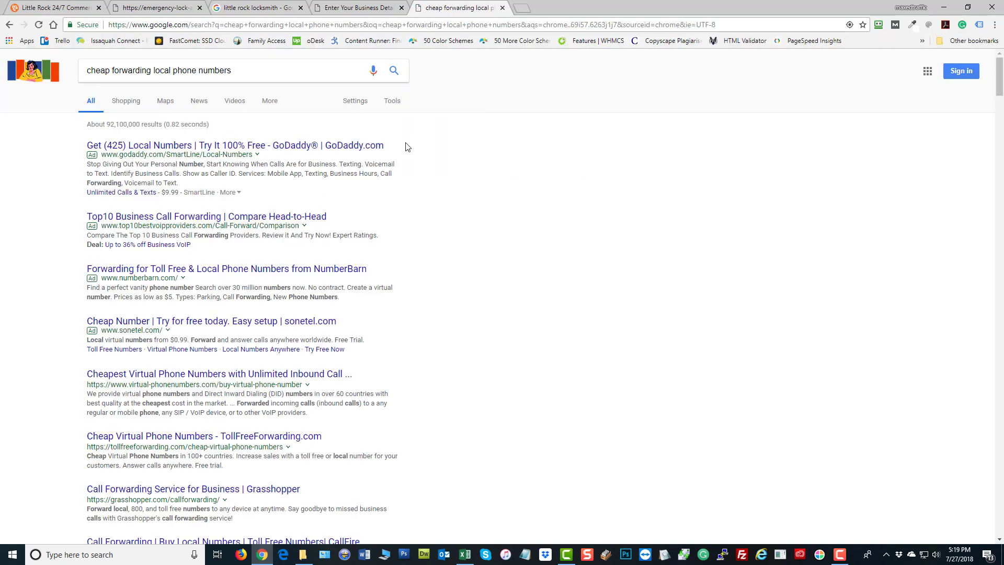
pyautogui.scroll(-2, 604, 272)
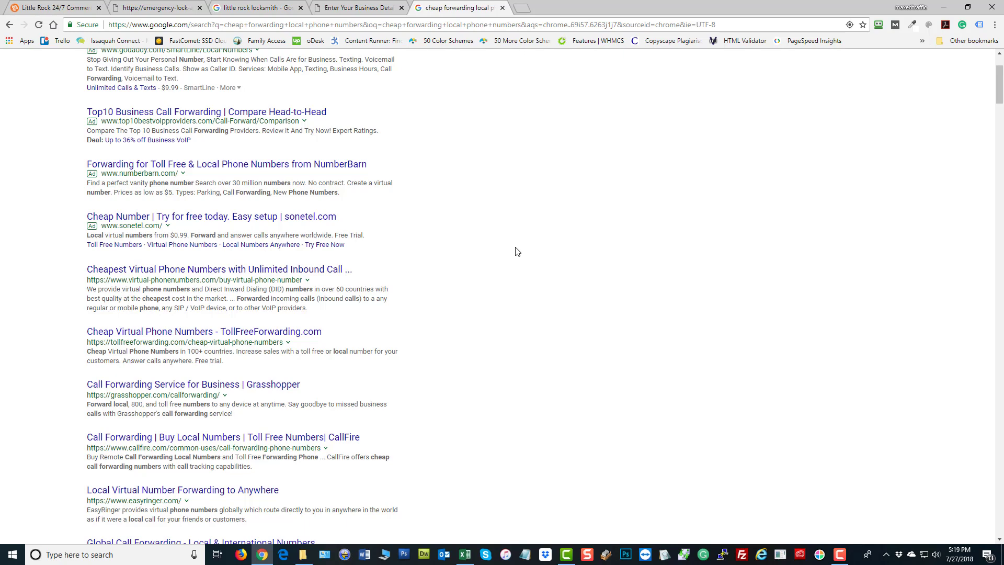
pyautogui.click(52, 7)
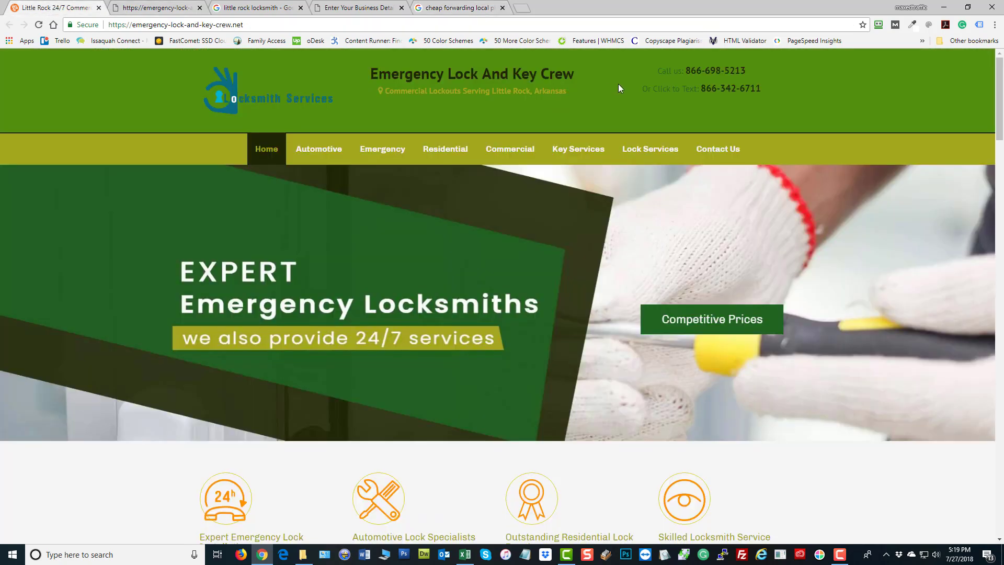
pyautogui.moveTo(757, 72); pyautogui.dragTo(684, 72)
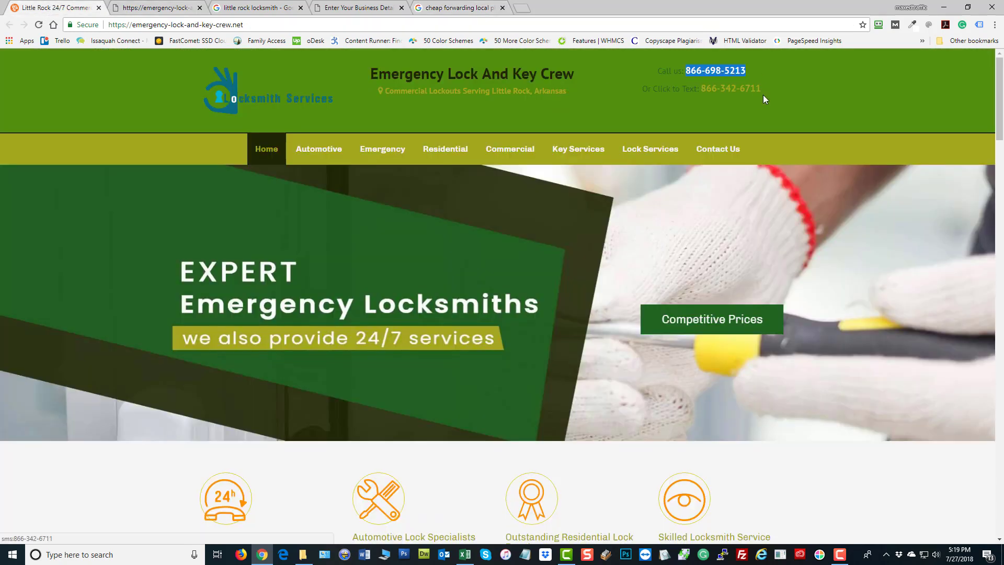
pyautogui.click(874, 82)
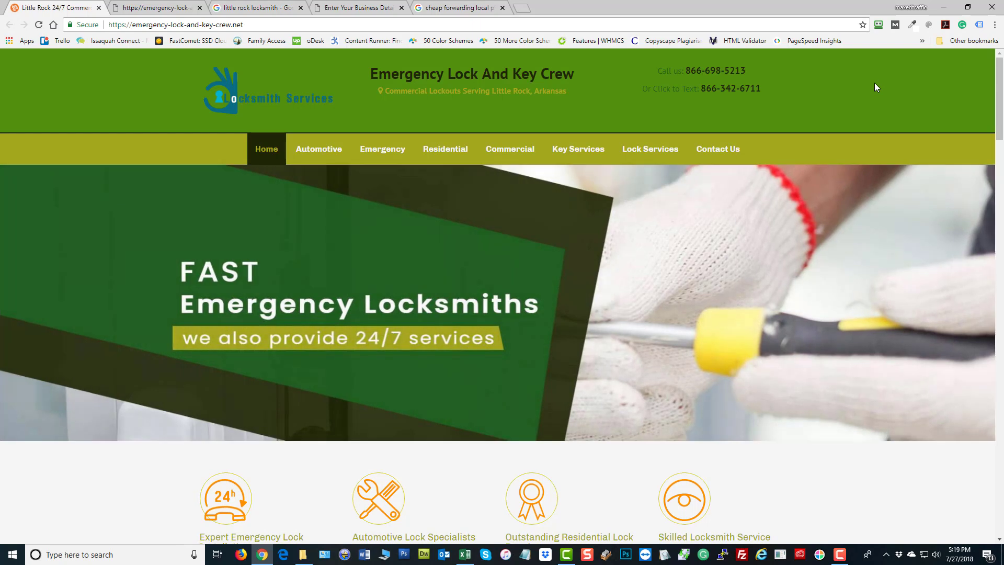
pyautogui.click(369, 7)
pyautogui.scroll(-8, 353, 281)
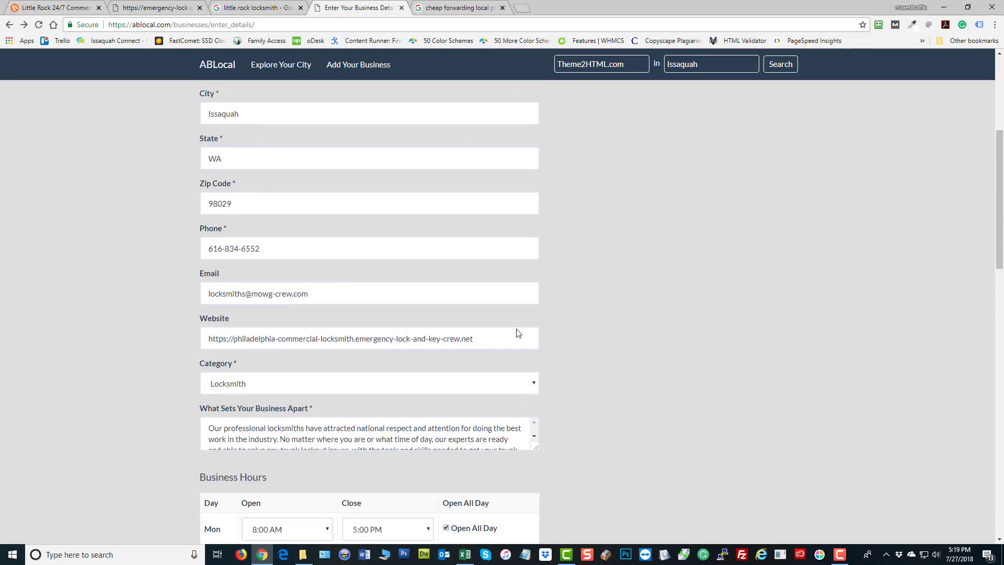
pyautogui.scroll(8, 661, 392)
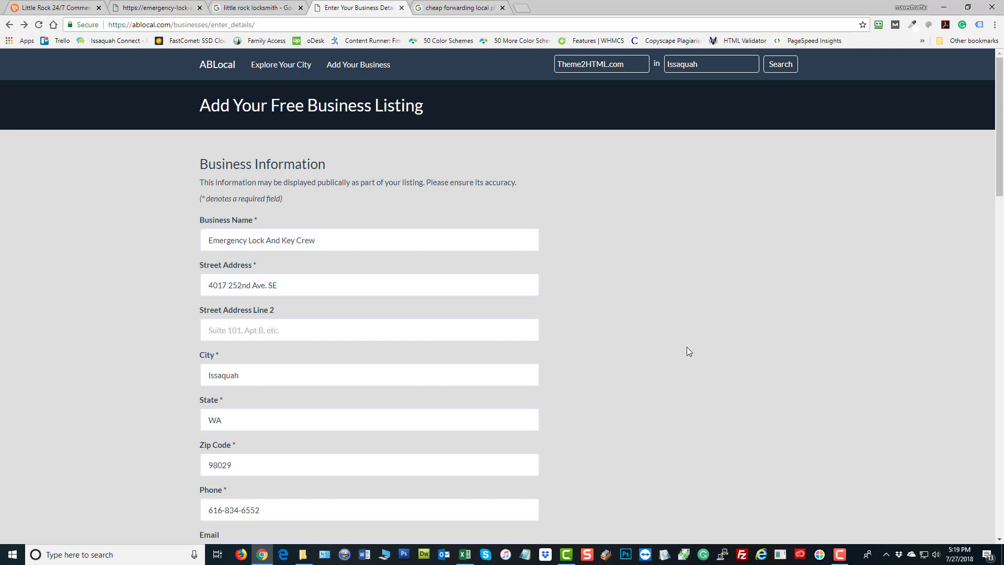
# Try fave.com in a new tab, find it lands on cyberfinder.com, and go back
pyautogui.click(521, 9)
pyautogui.write('fave.com')
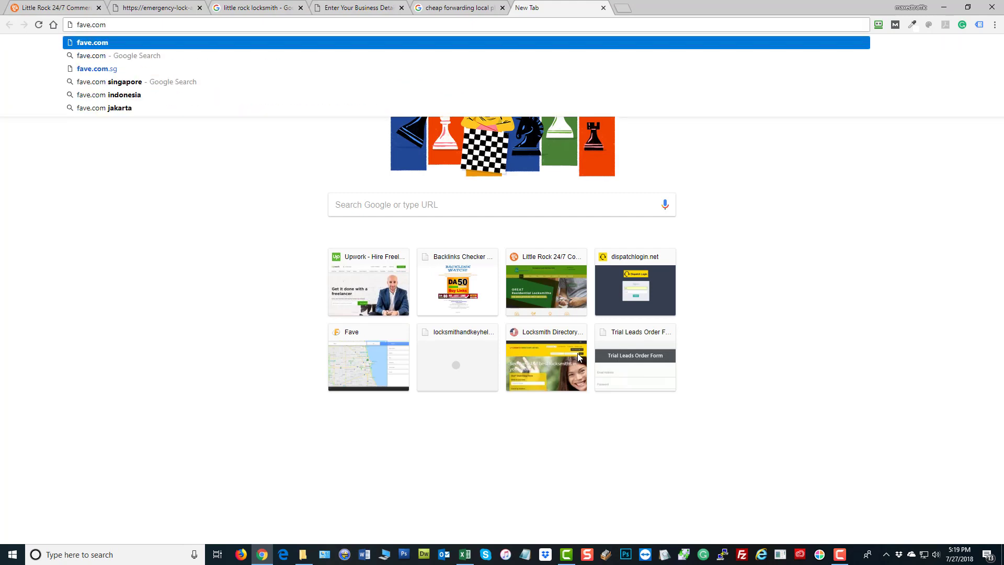
pyautogui.press('Return')
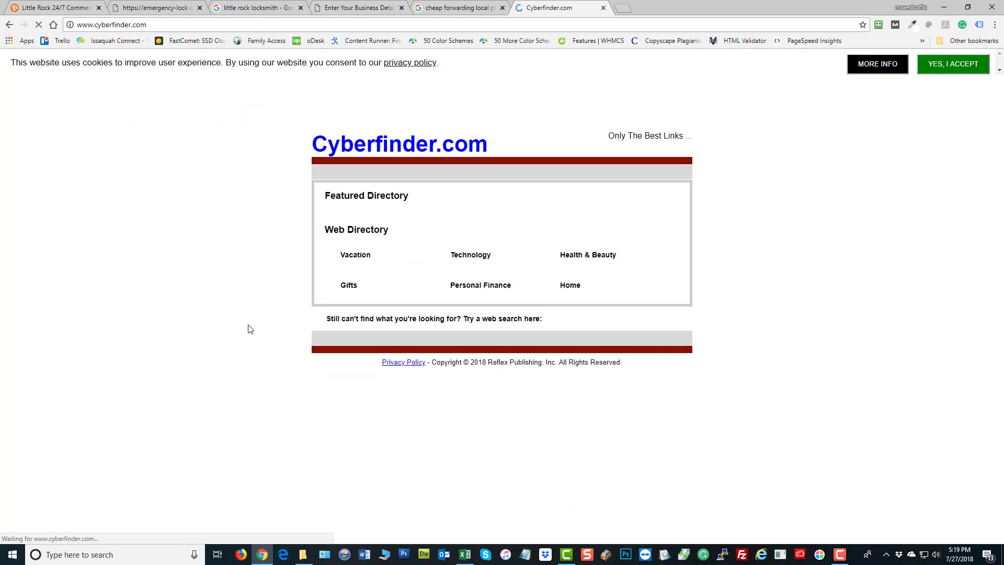
pyautogui.click(10, 25)
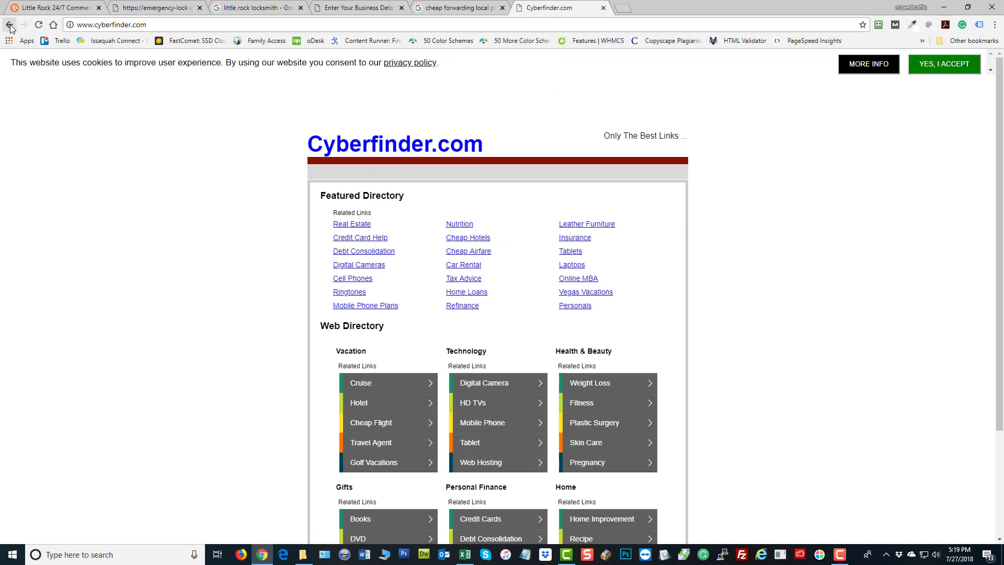
# Try fave.org, go back, and return to the 'little rock locksmith' search results
pyautogui.write('fave.org')
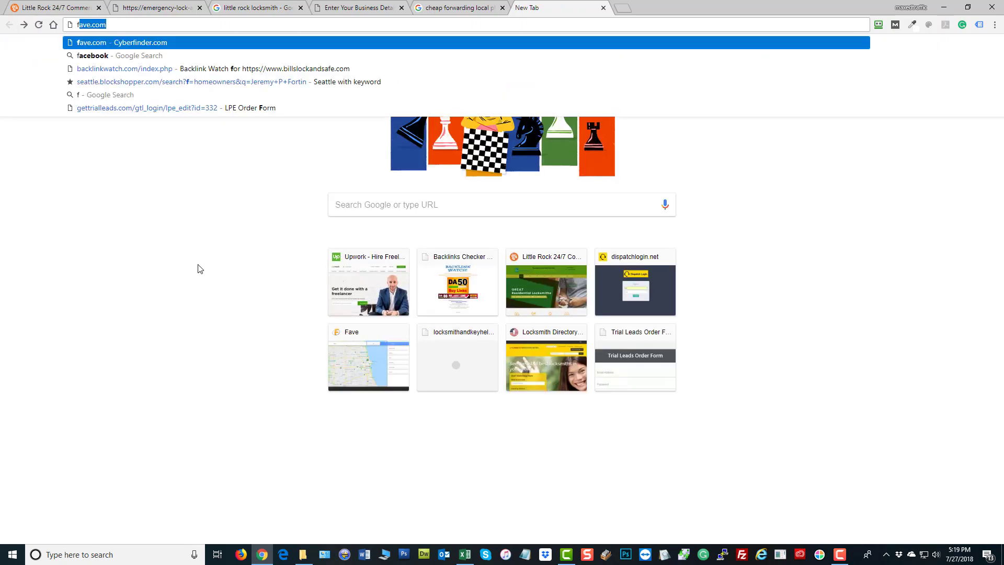
pyautogui.press('Return')
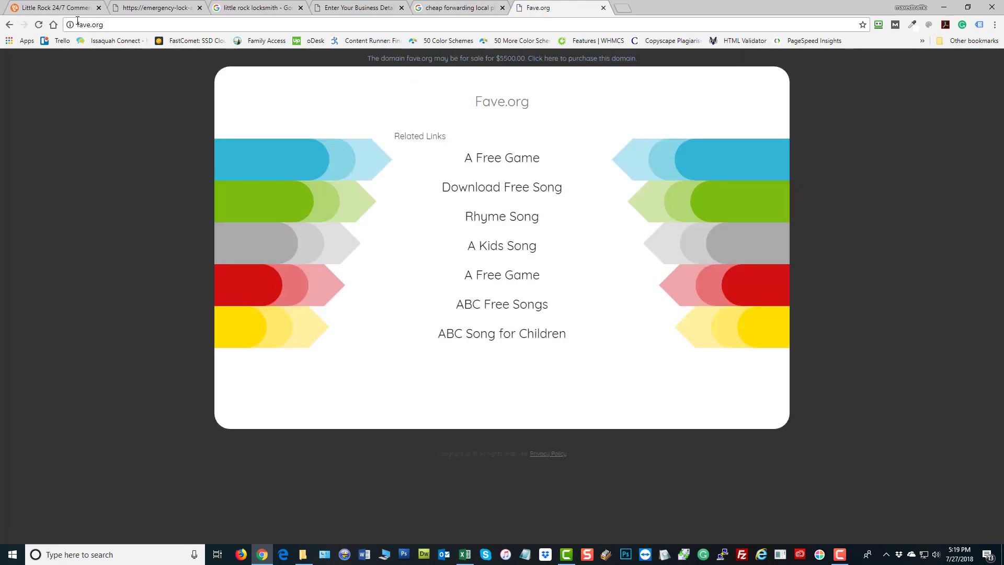
pyautogui.click(10, 24)
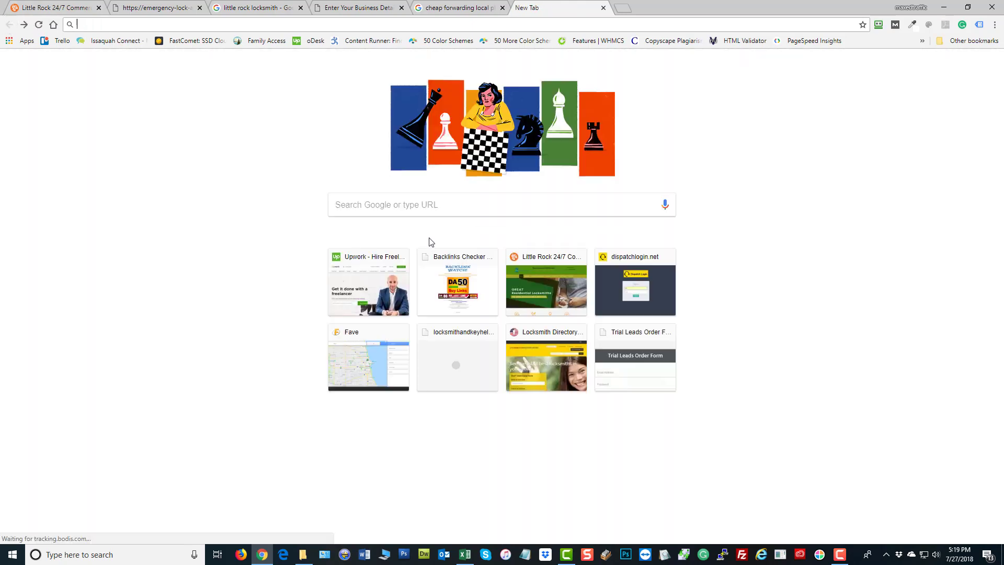
pyautogui.click(249, 8)
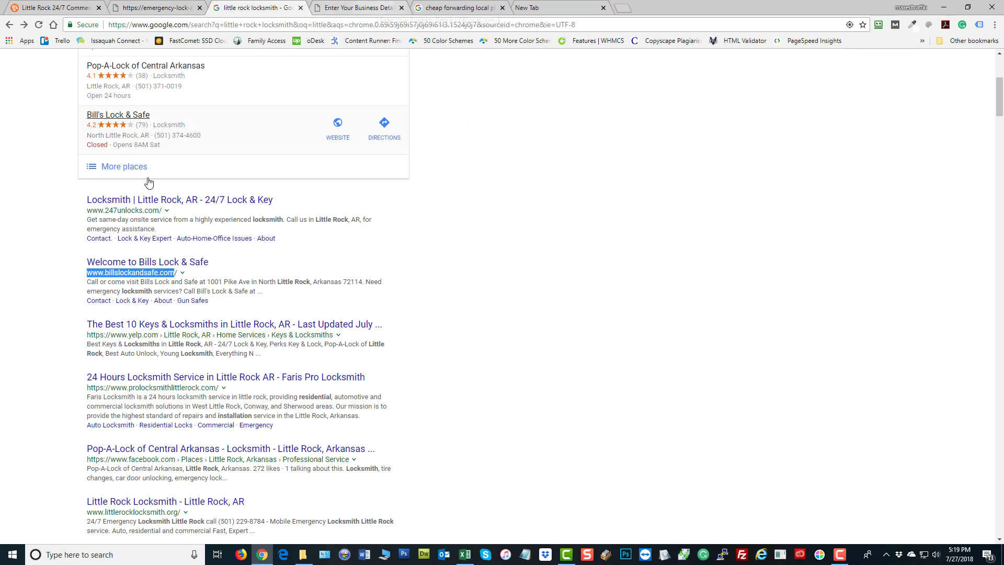
# Copy the 247unlocks.com address and open the backlinkwatch.com backlink checker
pyautogui.moveTo(160, 210); pyautogui.dragTo(97, 213)
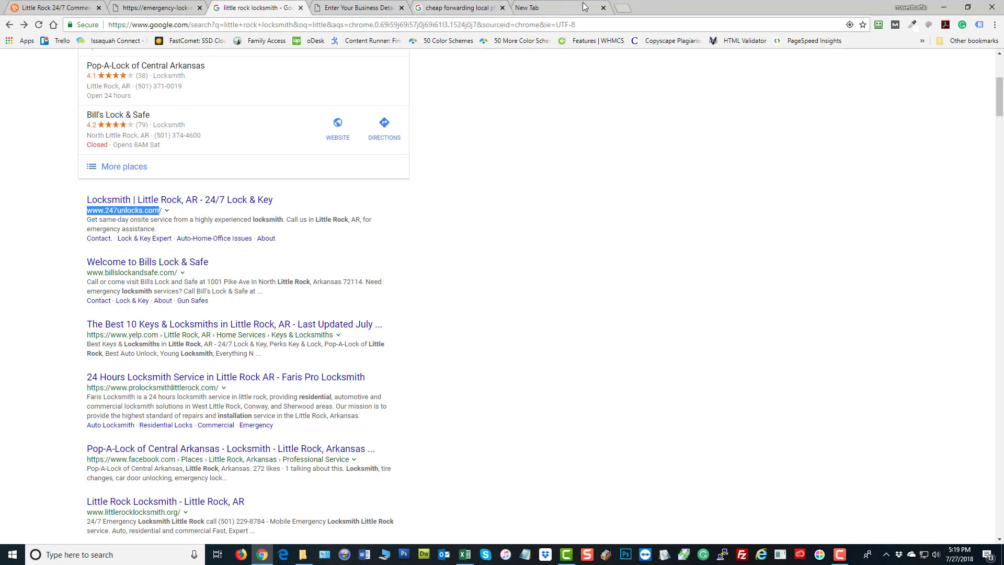
pyautogui.click(555, 8)
pyautogui.write('www.247unlocks.com')
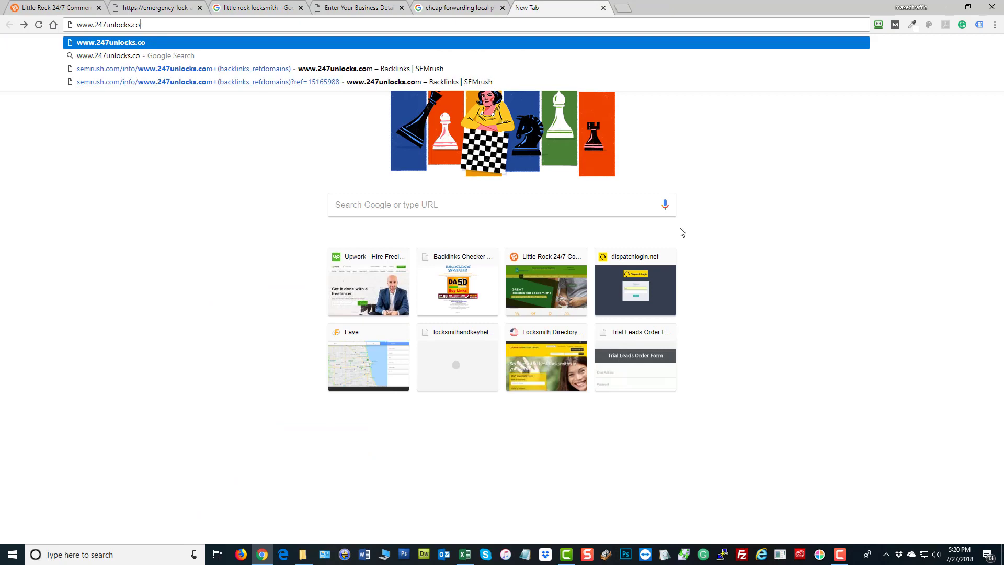
pyautogui.press('BackSpace')
pyautogui.press('BackSpace')
pyautogui.press('BackSpace')
pyautogui.press('BackSpace')
pyautogui.press('BackSpace')
pyautogui.press('BackSpace')
pyautogui.press('BackSpace')
pyautogui.press('BackSpace')
pyautogui.press('BackSpace')
pyautogui.press('BackSpace')
pyautogui.press('BackSpace')
pyautogui.press('BackSpace')
pyautogui.press('BackSpace')
pyautogui.press('BackSpace')
pyautogui.press('BackSpace')
pyautogui.press('BackSpace')
pyautogui.press('BackSpace')
pyautogui.press('BackSpace')
pyautogui.write('back')
pyautogui.press('Return')
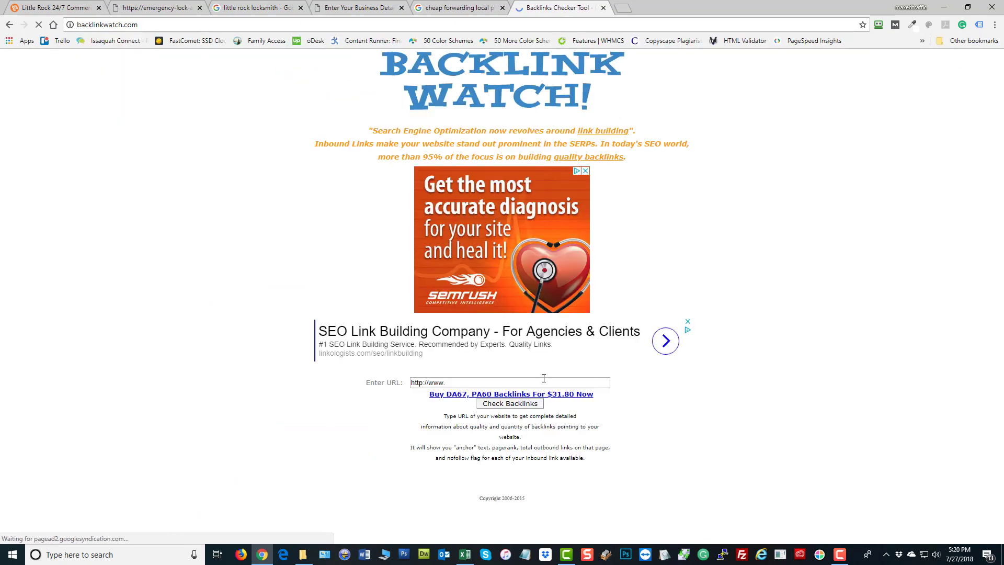
pyautogui.click(575, 382)
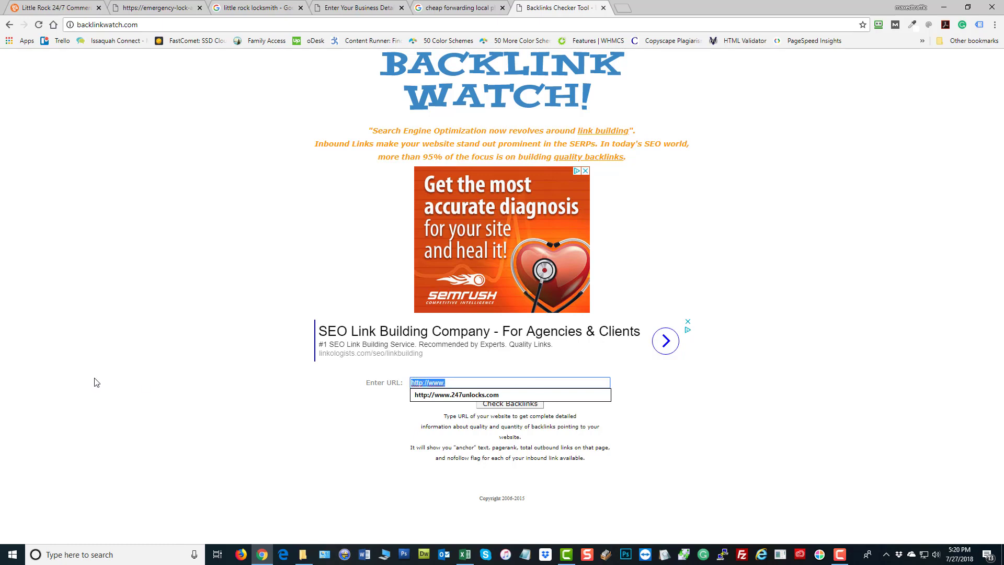
pyautogui.write('www.247unlocks.com')
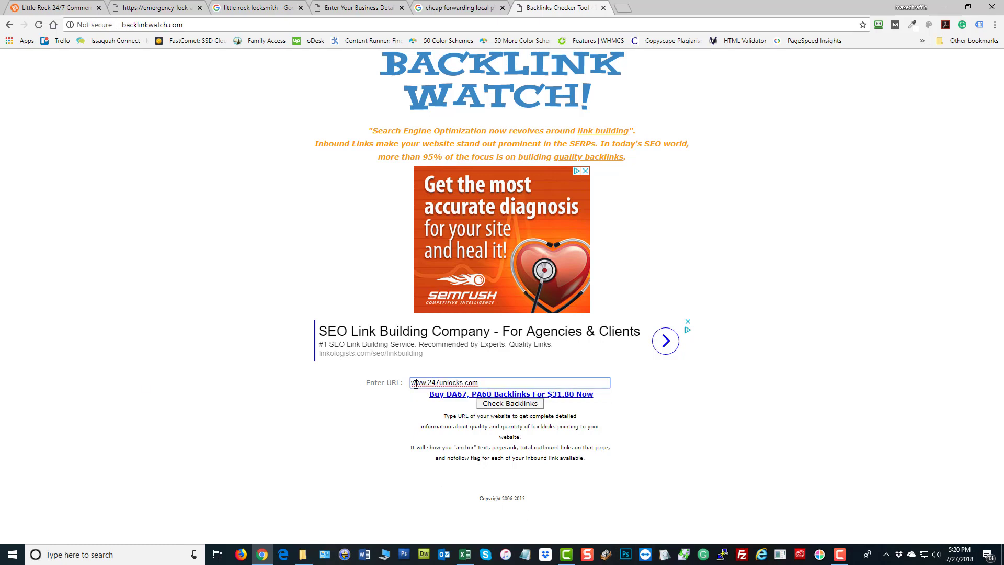
pyautogui.click(416, 385)
pyautogui.write('https://')
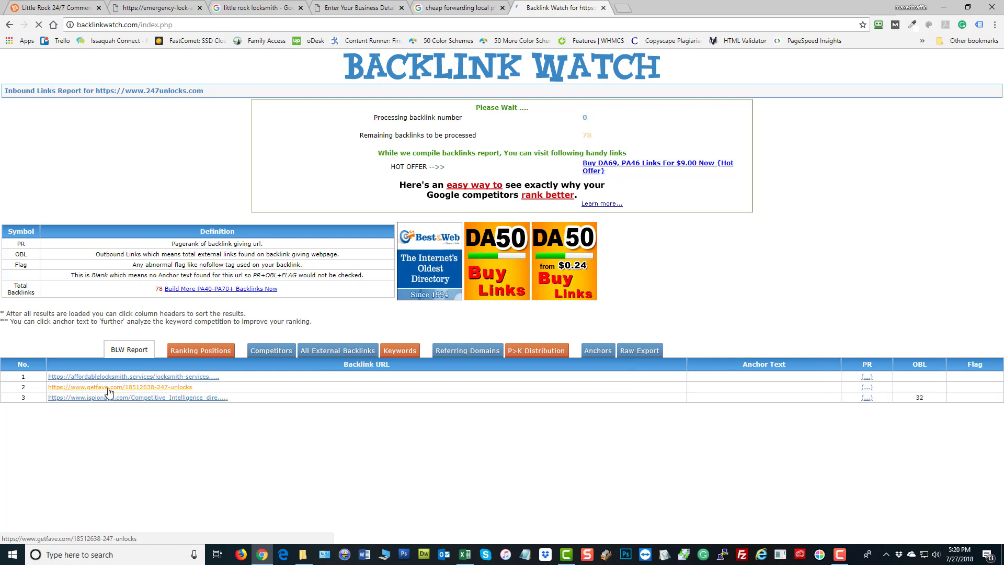
# Open the getfave.com backlink's 24/7 Lock & Key listing in a new tab
pyautogui.rightClick(108, 389)
pyautogui.click(139, 396)
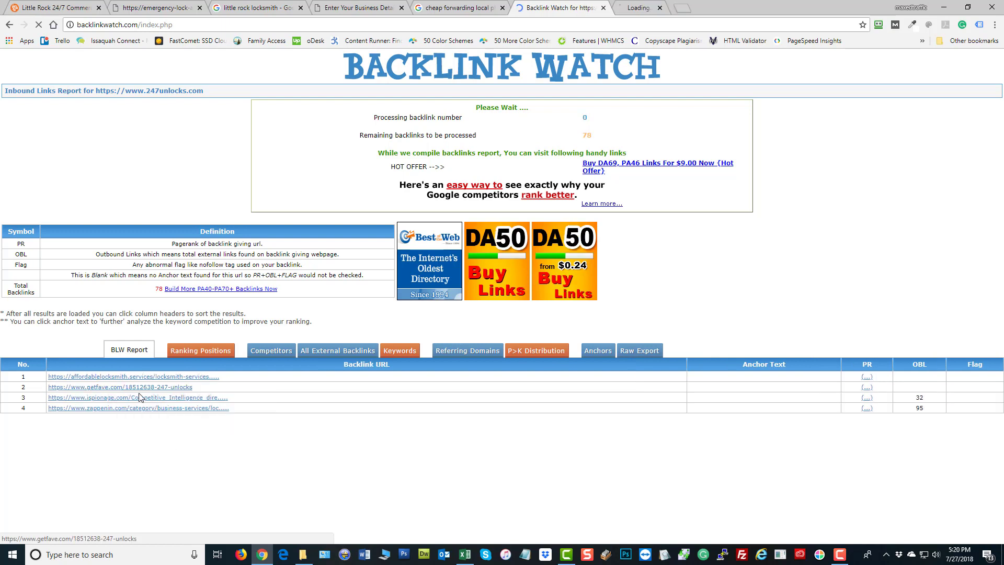
pyautogui.click(660, 7)
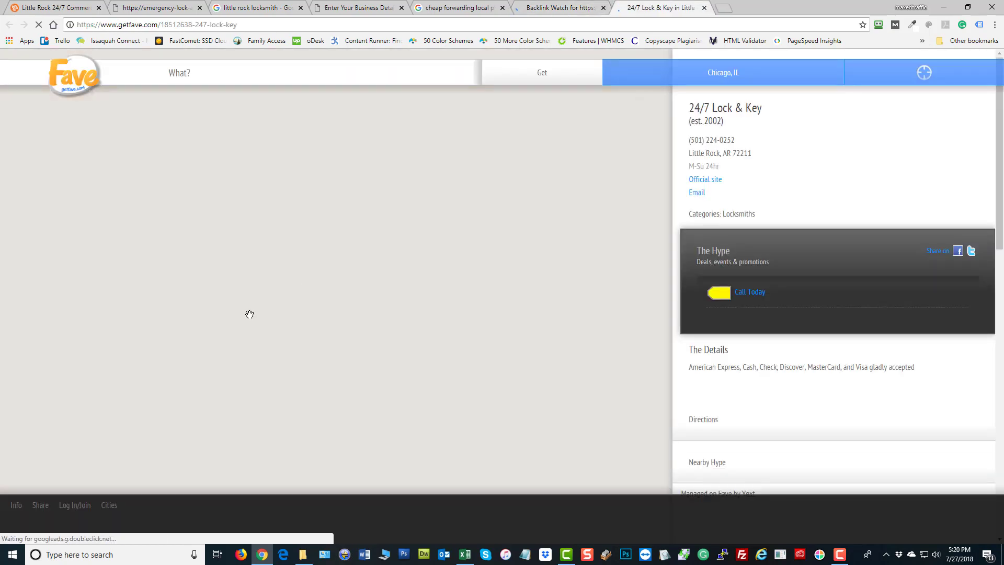
pyautogui.scroll(-5, 858, 206)
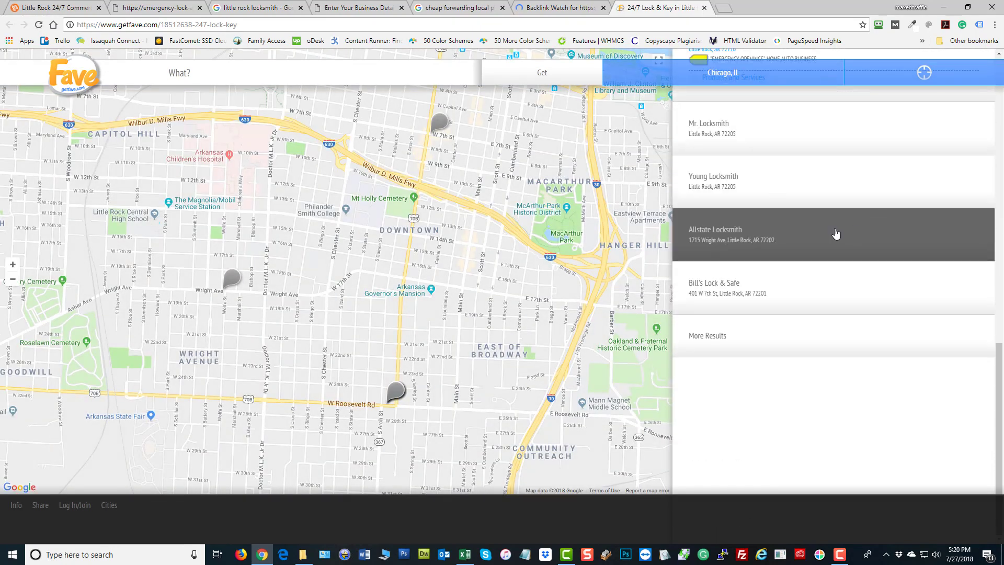
pyautogui.scroll(5, 834, 233)
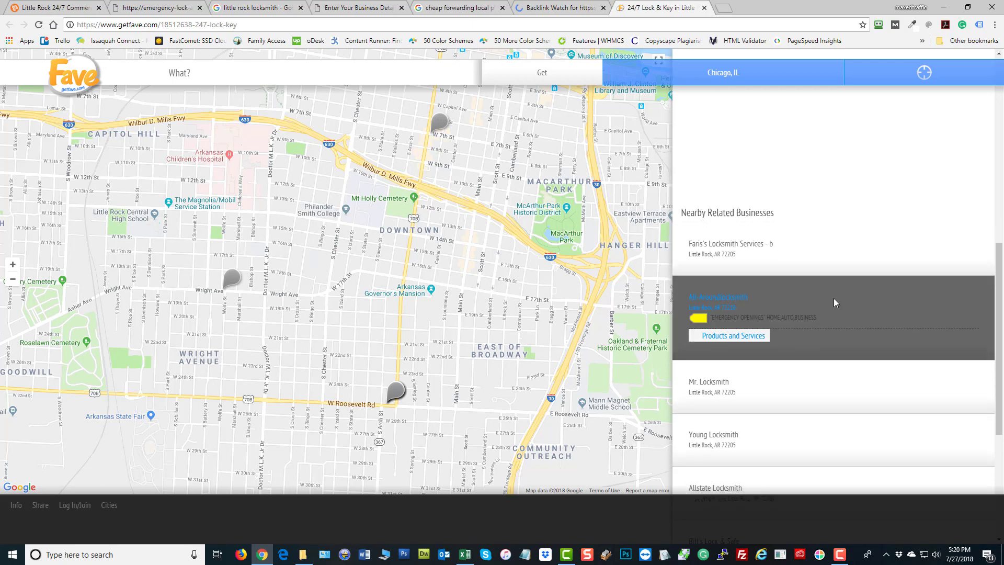
# Select the Fave listing's full page address in the address bar
pyautogui.scroll(-5, 834, 302)
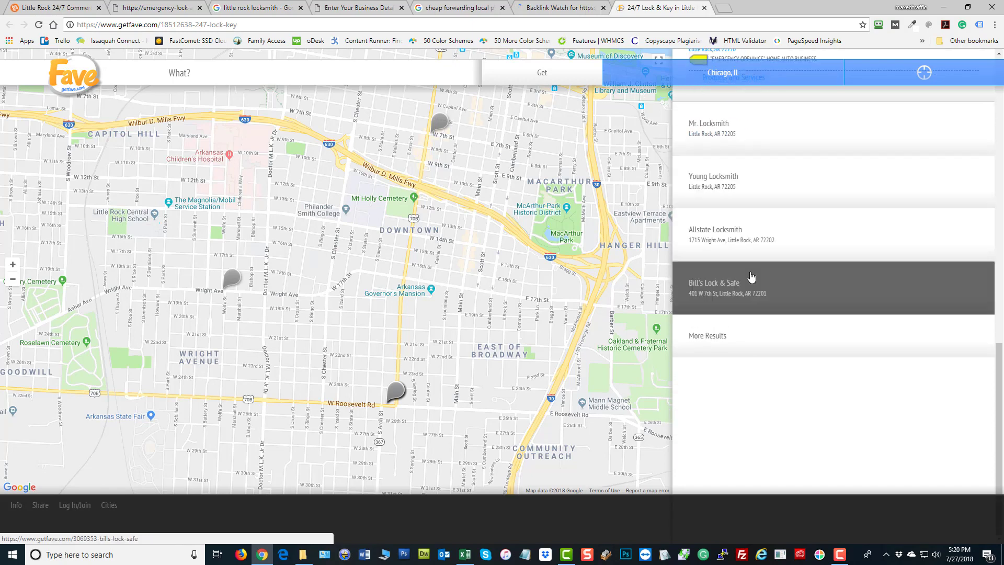
pyautogui.click(752, 339)
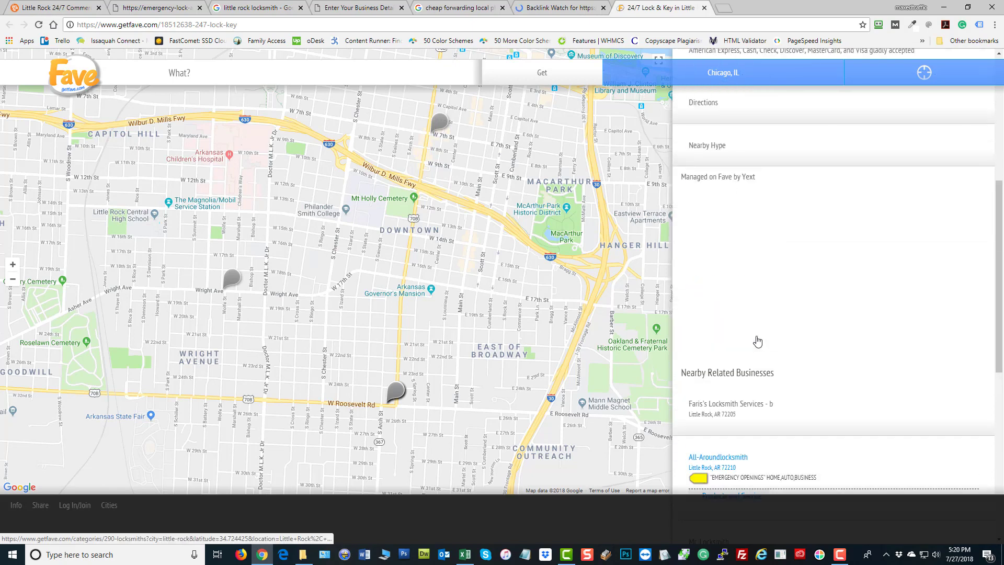
pyautogui.scroll(5, 757, 340)
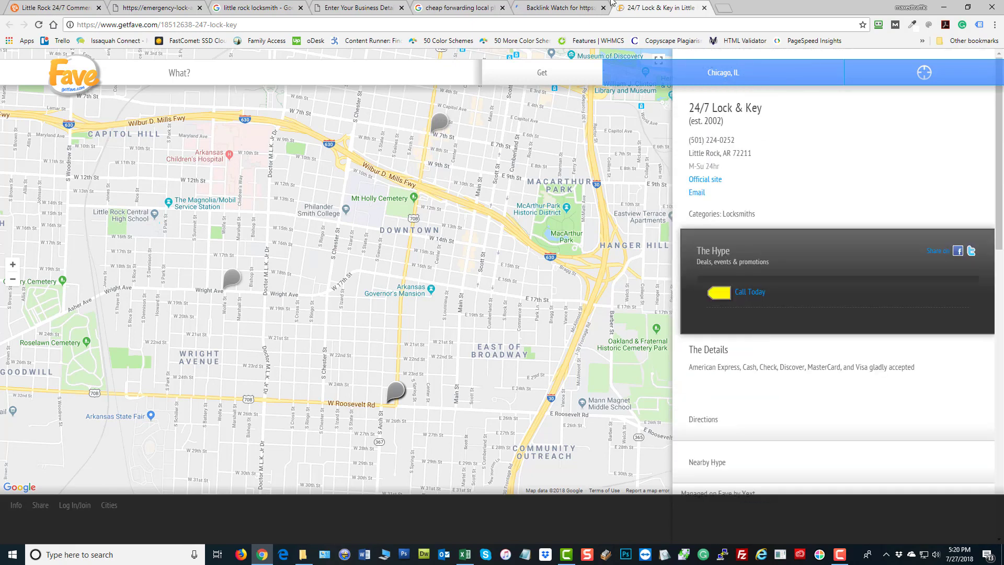
pyautogui.click(144, 29)
pyautogui.hotkey('ctrl', 'c')
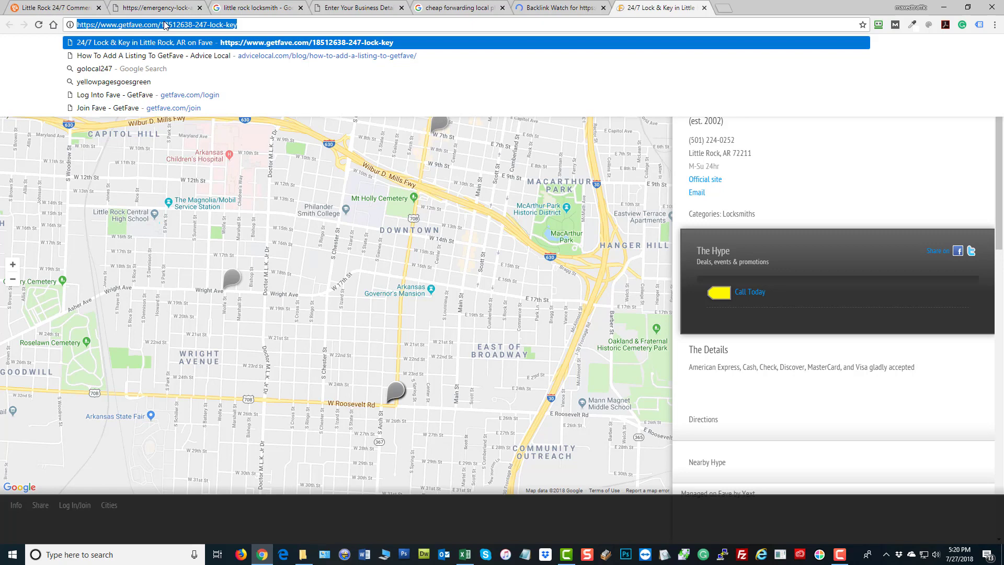
# Paste the getfave.com listing URL into Sheet2 cell D5 and autofit column D to fit it
pyautogui.click(464, 555)
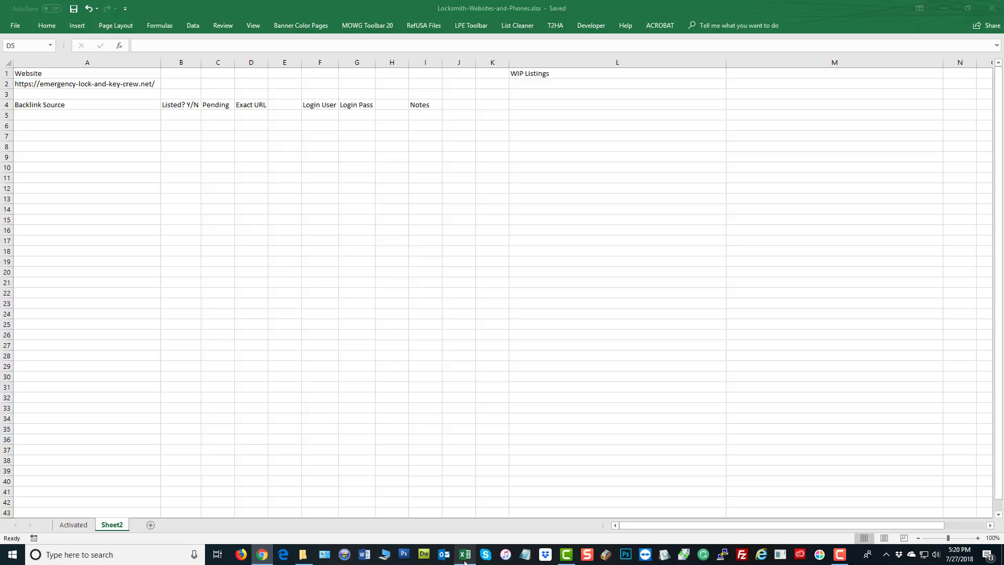
pyautogui.click(224, 221)
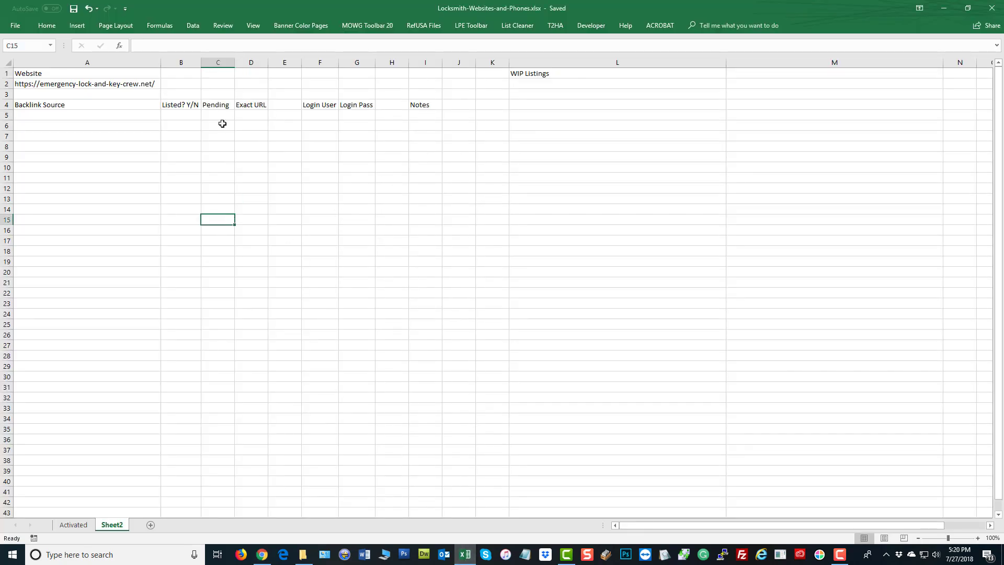
pyautogui.rightClick(259, 116)
pyautogui.click(279, 160)
pyautogui.click(621, 307)
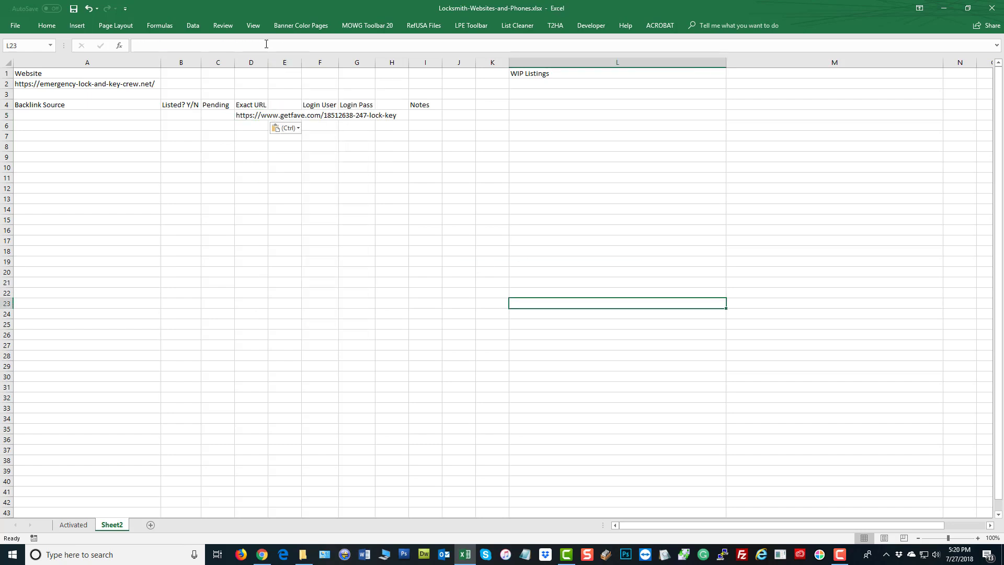
pyautogui.doubleClick(269, 66)
pyautogui.click(166, 239)
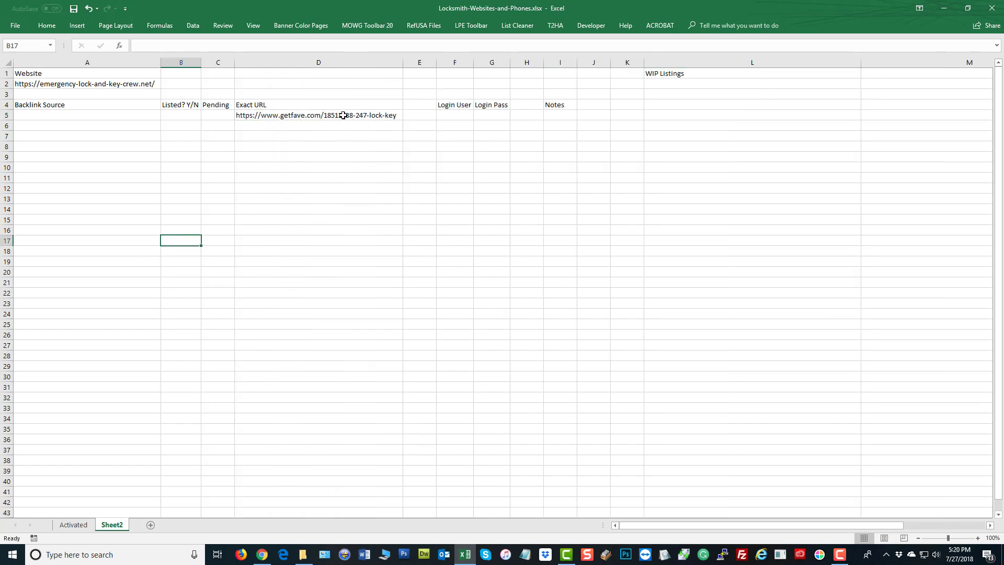
pyautogui.click(341, 115)
pyautogui.click(301, 175)
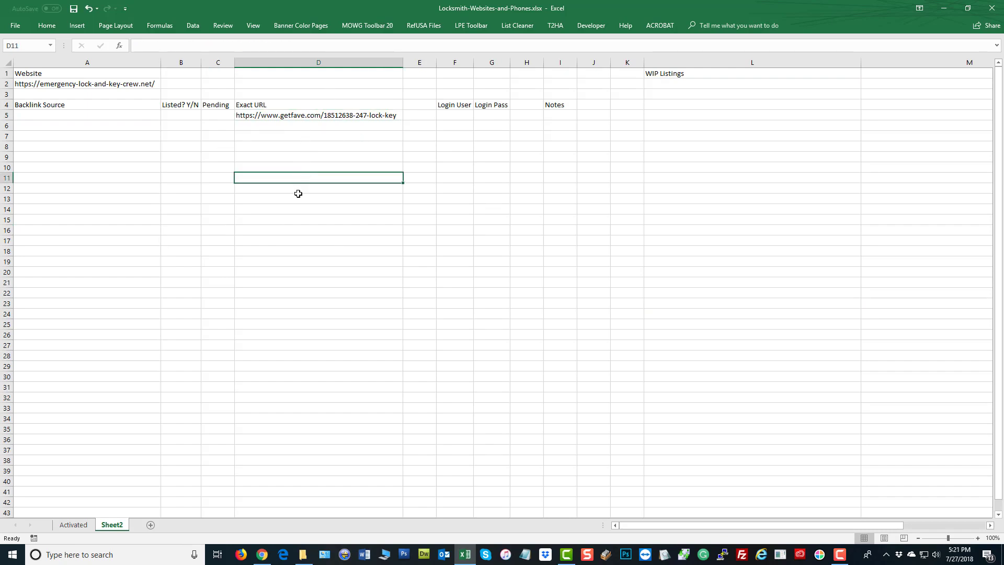
pyautogui.click(262, 555)
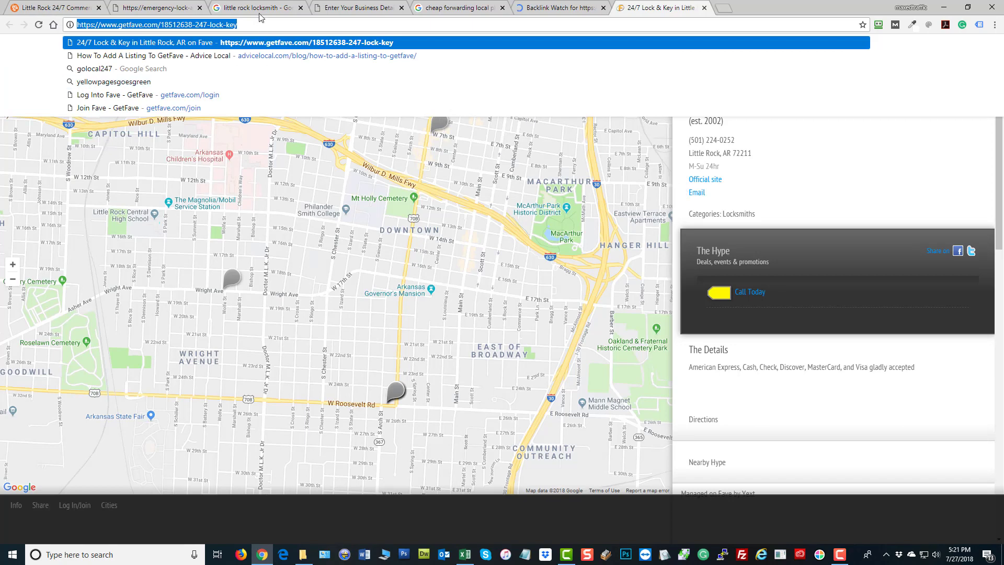
# Strip the listing ID from the address to load the GetFave home page
pyautogui.moveTo(254, 24); pyautogui.dragTo(163, 25)
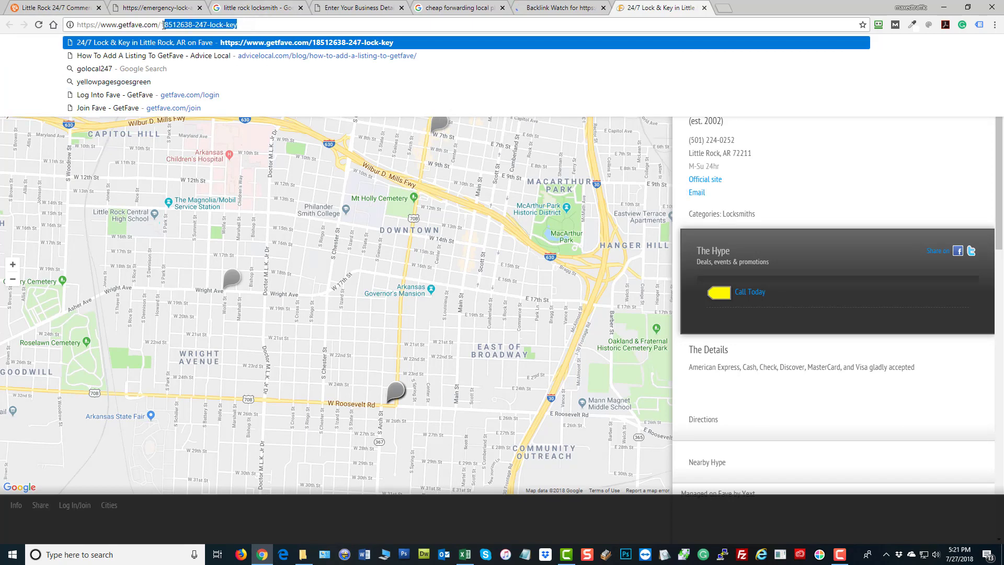
pyautogui.press('BackSpace')
pyautogui.press('Return')
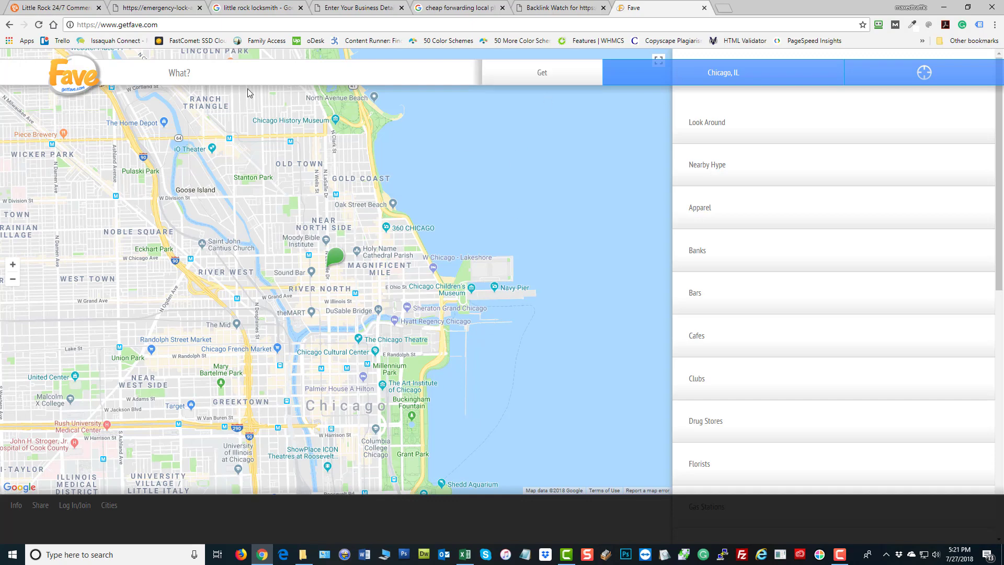
pyautogui.scroll(-1, 549, 406)
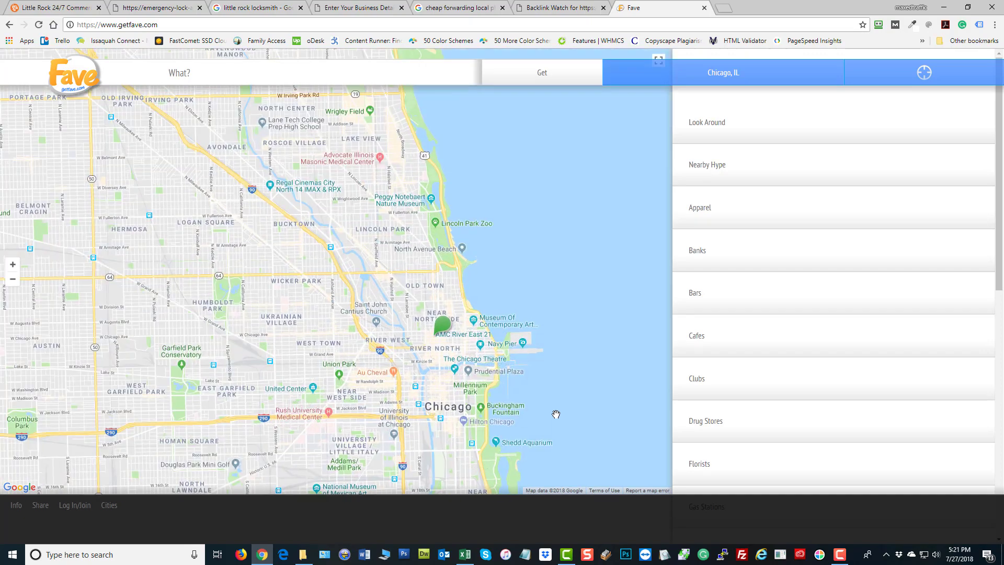
pyautogui.scroll(1, 556, 412)
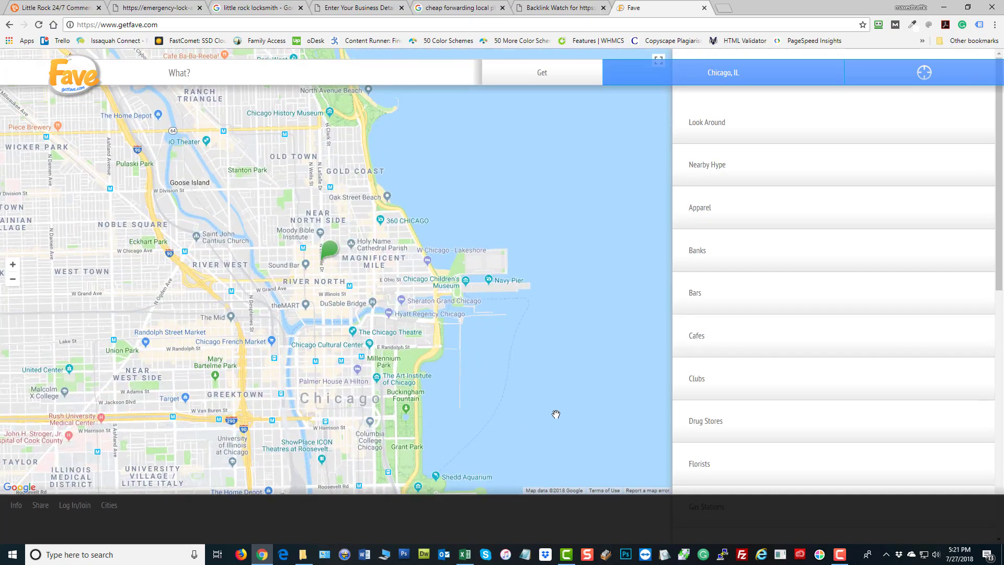
# Open GetFave's Log In/Join page, read its text about managing businesses, then return to Backlink Watch
pyautogui.click(69, 511)
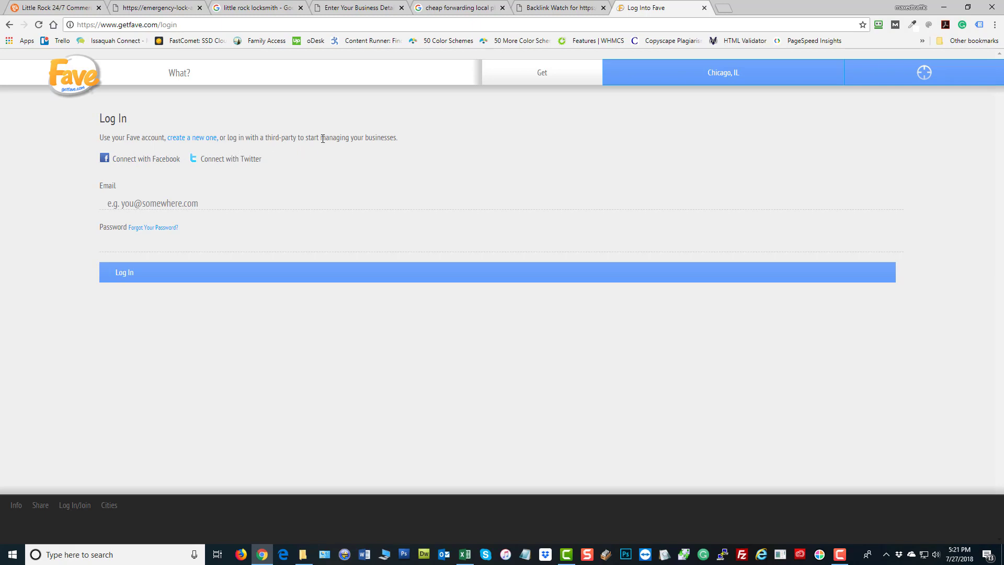
pyautogui.moveTo(396, 136); pyautogui.dragTo(284, 138)
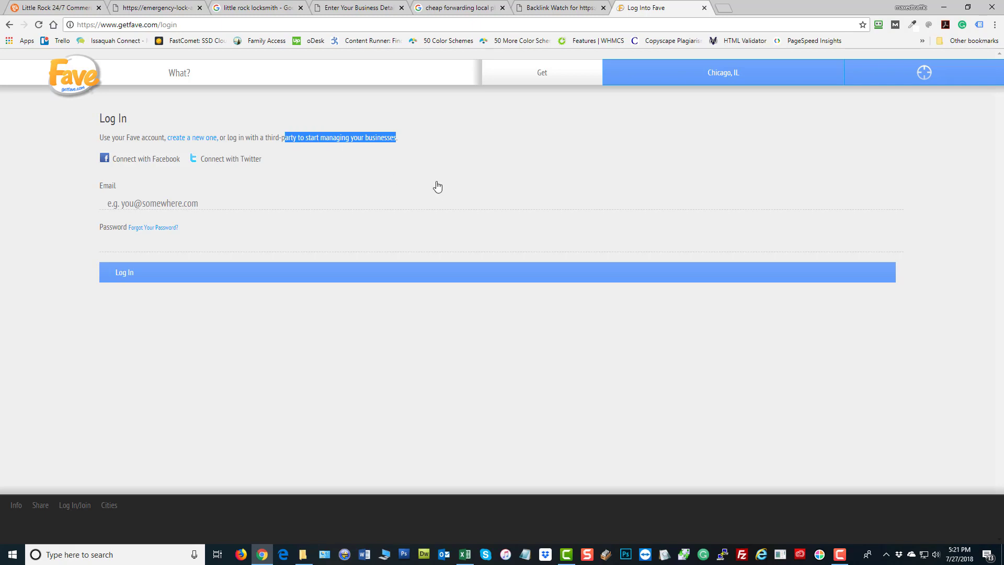
pyautogui.click(447, 167)
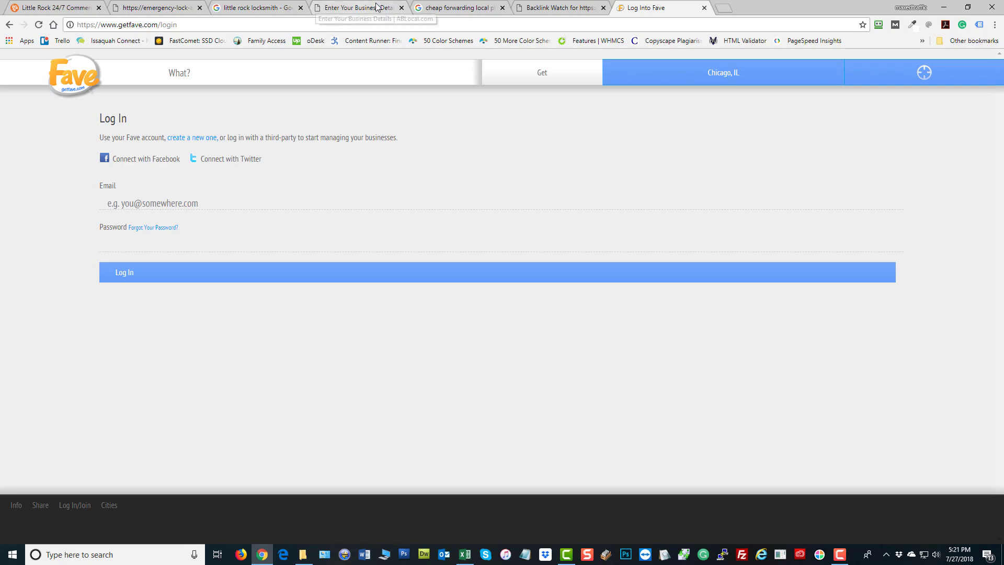
pyautogui.click(556, 8)
# Scroll to the end of the 78-backlink report, then move Chrome aside and minimize Excel
pyautogui.scroll(-7, 203, 408)
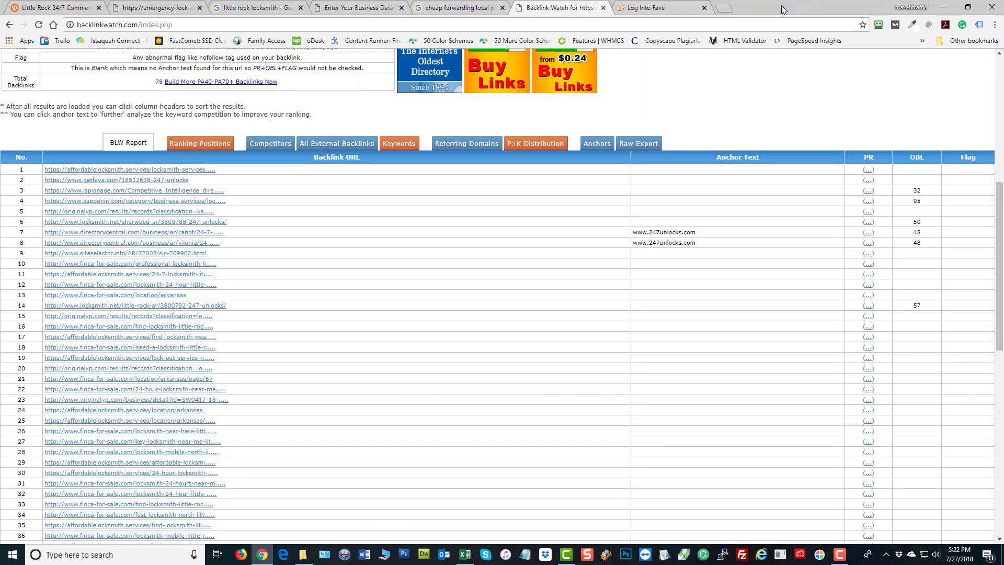
pyautogui.scroll(-10, 136, 282)
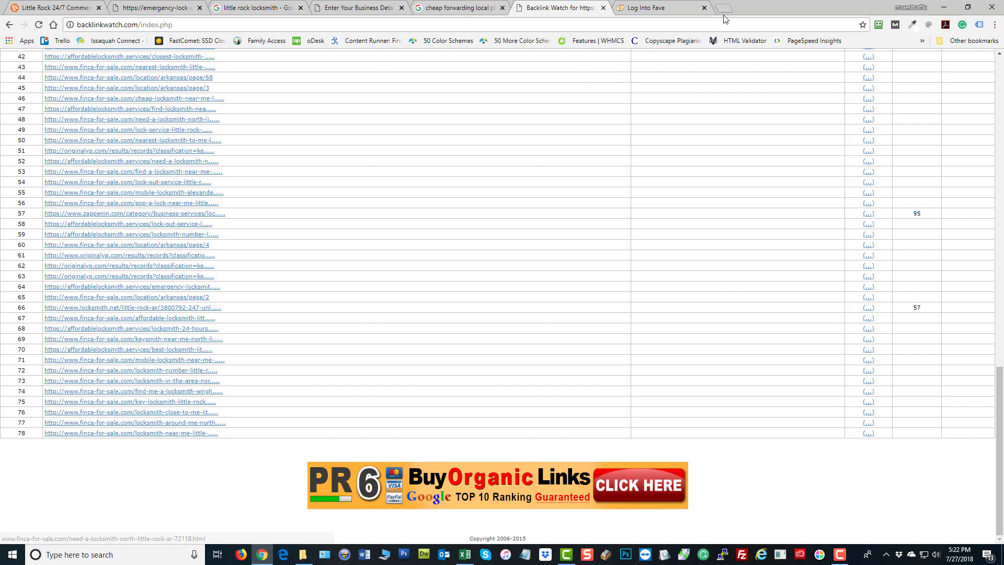
pyautogui.moveTo(767, 5); pyautogui.dragTo(1003, 131)
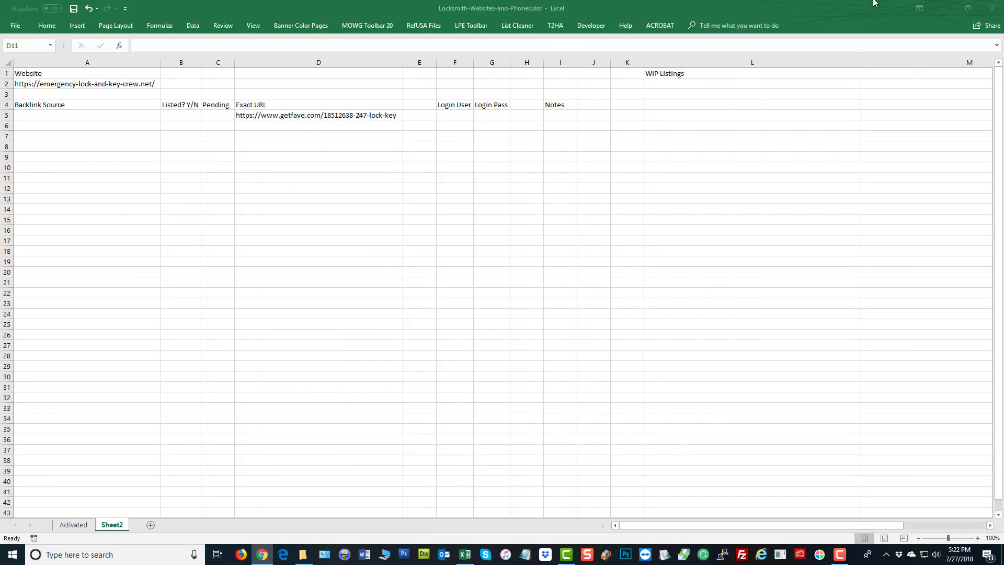
pyautogui.click(944, 8)
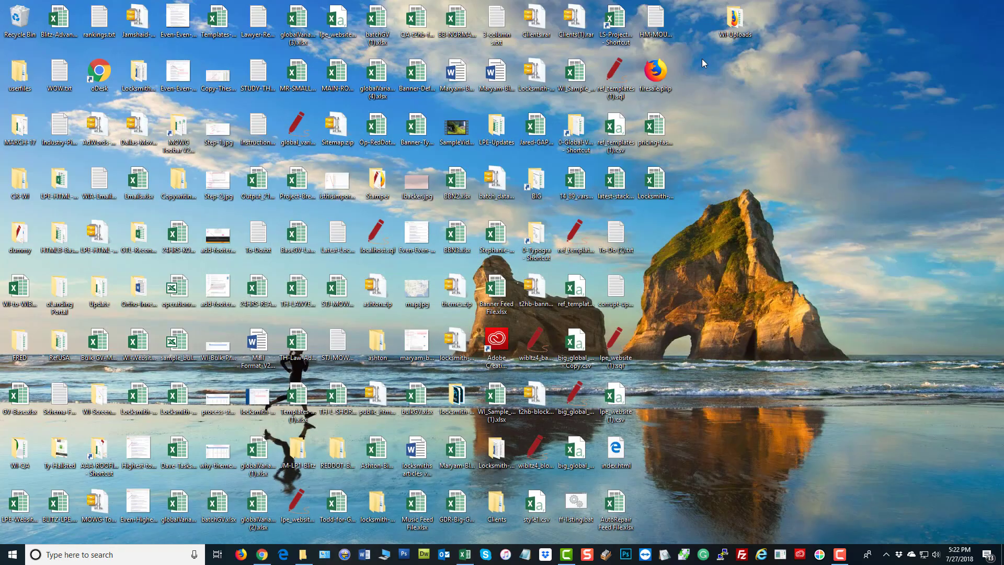
# Create a new desktop text document named main.txt and open it in Notepad
pyautogui.rightClick(702, 70)
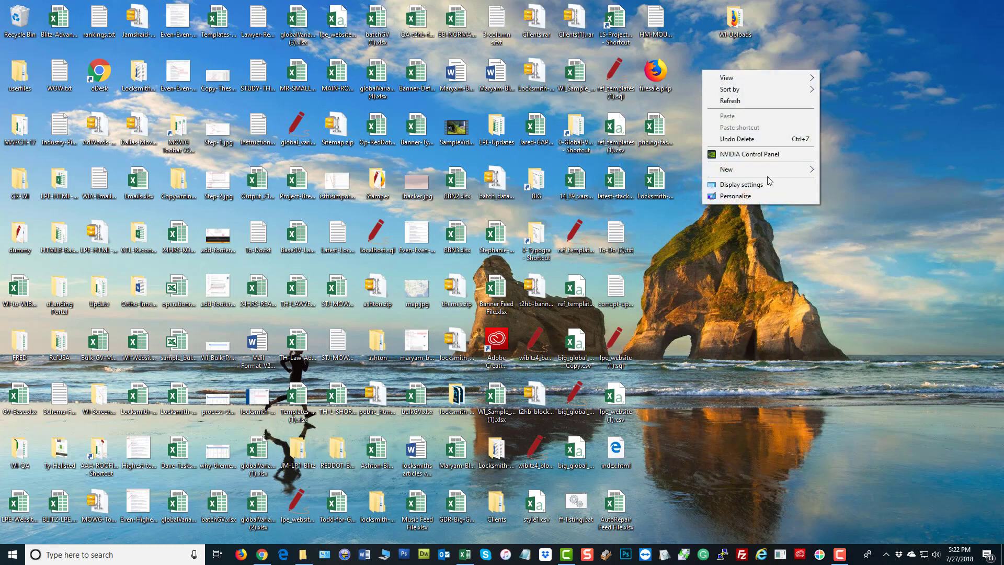
pyautogui.moveTo(769, 171)
pyautogui.click(852, 301)
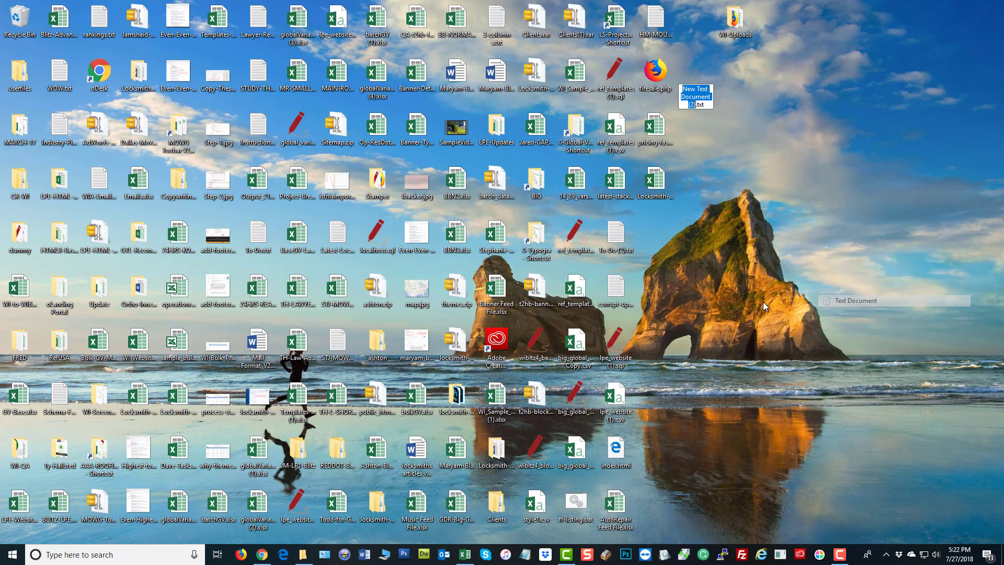
pyautogui.write('main')
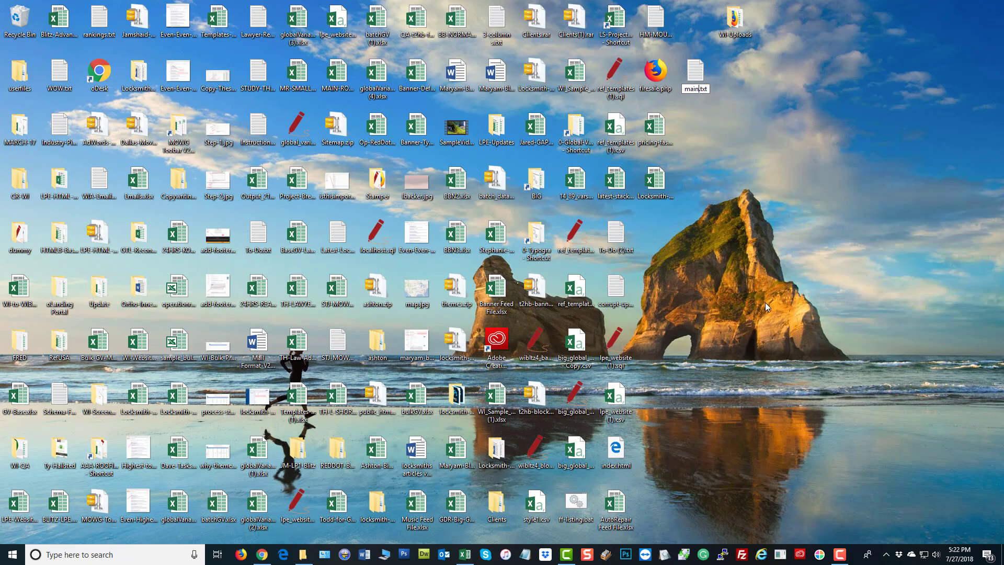
pyautogui.press('Return')
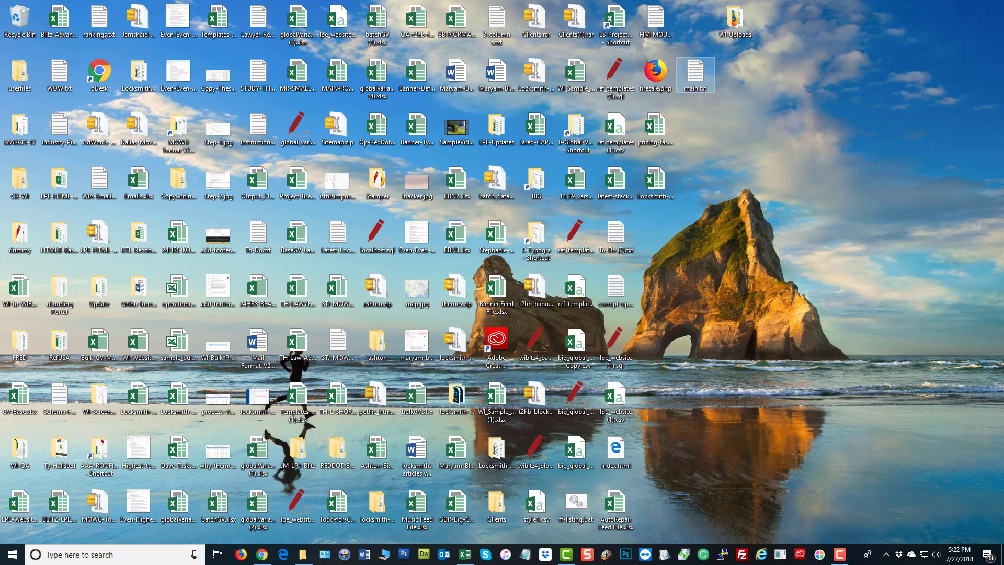
pyautogui.doubleClick(696, 74)
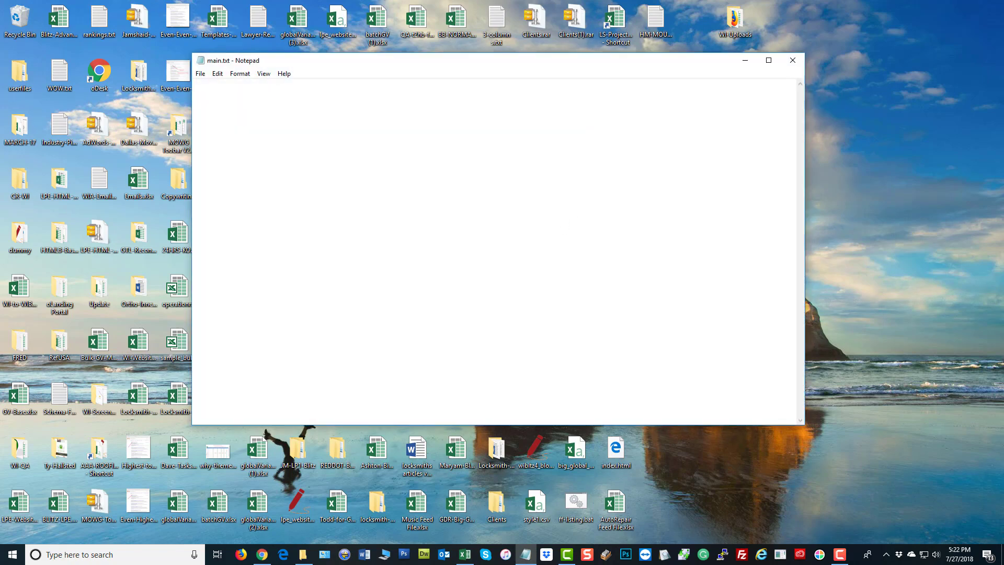
# Copy the 78-row Backlink Watch table from Chrome into main.txt and maximize Notepad
pyautogui.moveTo(1003, 65); pyautogui.dragTo(555, 1)
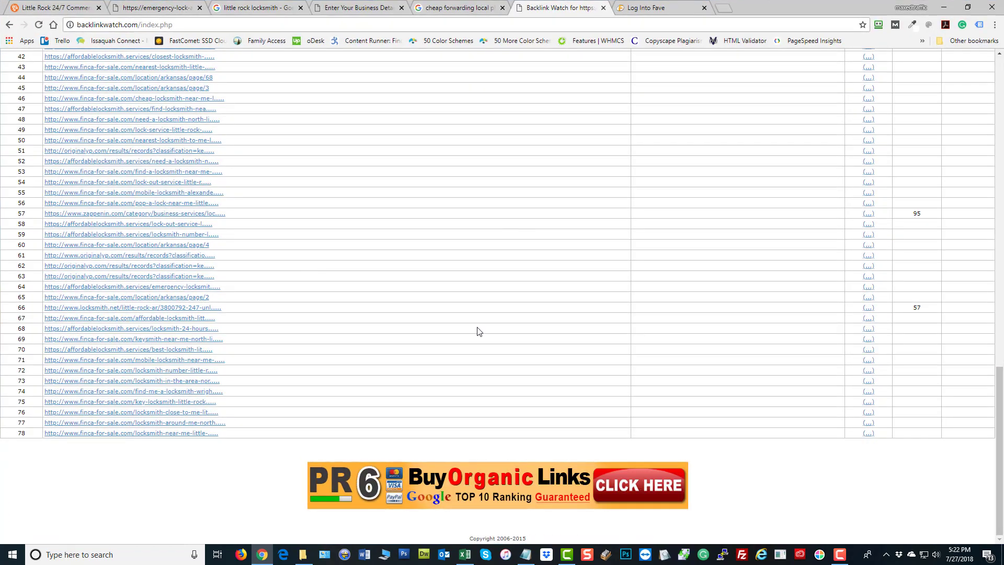
pyautogui.moveTo(914, 434); pyautogui.dragTo(15, 73)
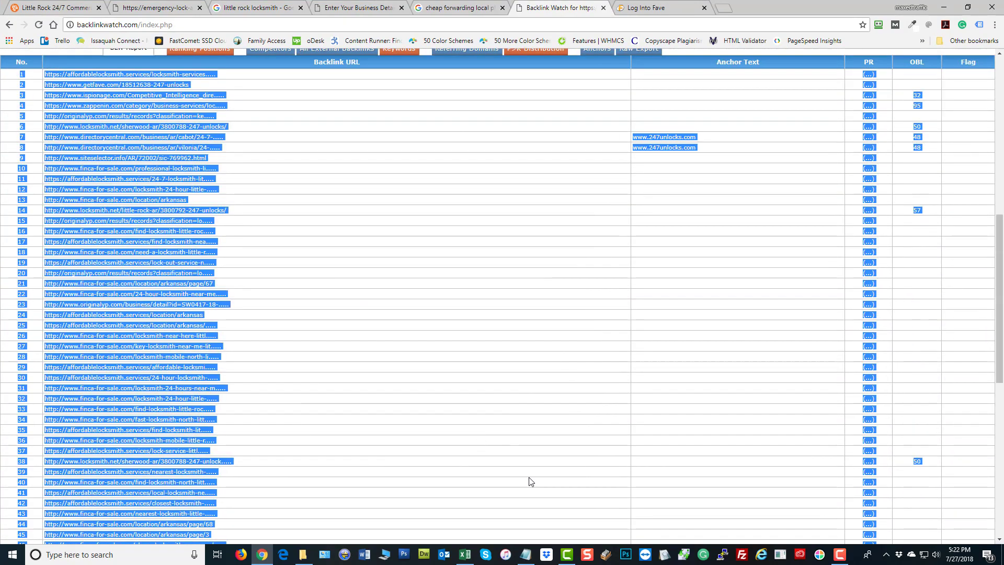
pyautogui.click(947, 7)
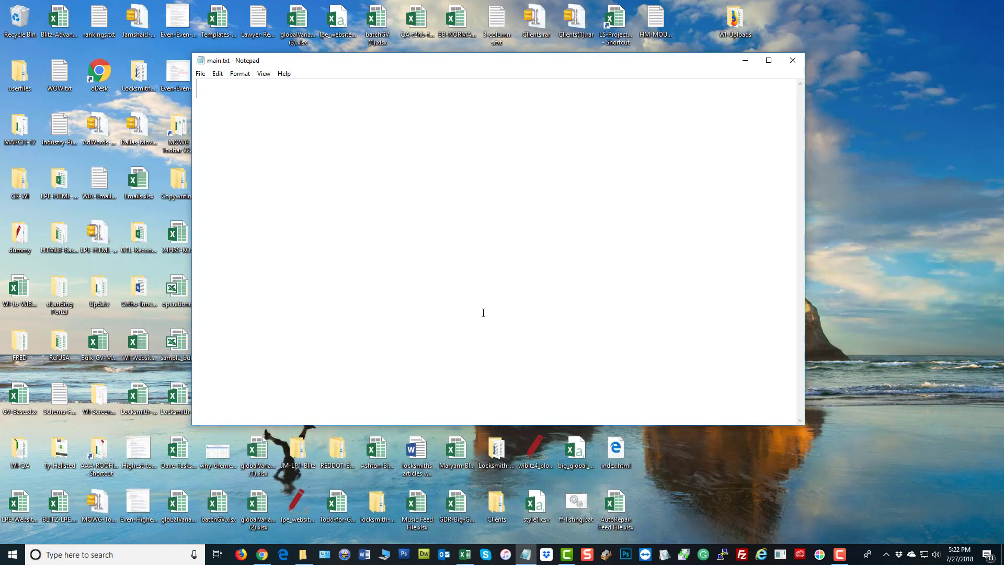
pyautogui.rightClick(374, 134)
pyautogui.click(403, 179)
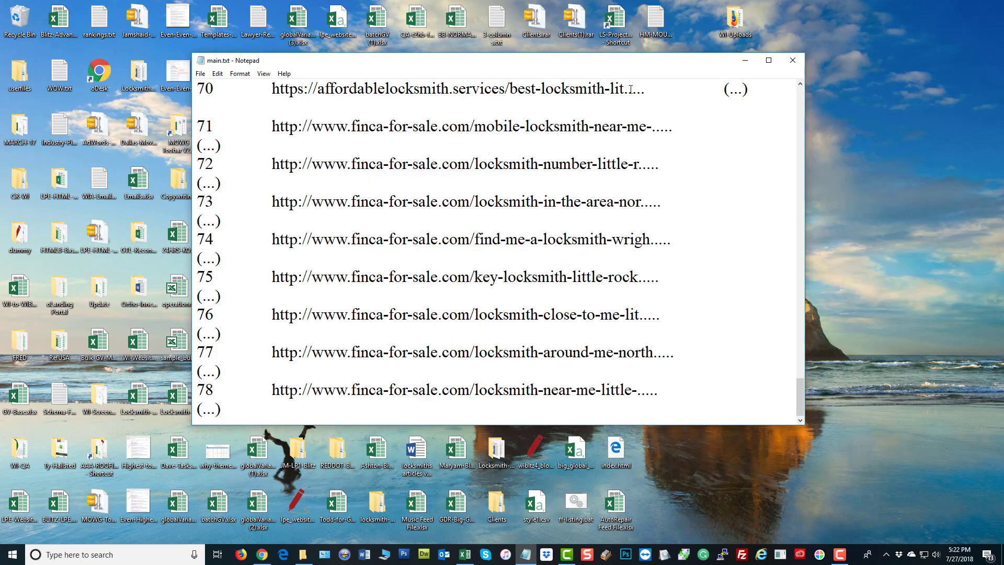
pyautogui.click(769, 60)
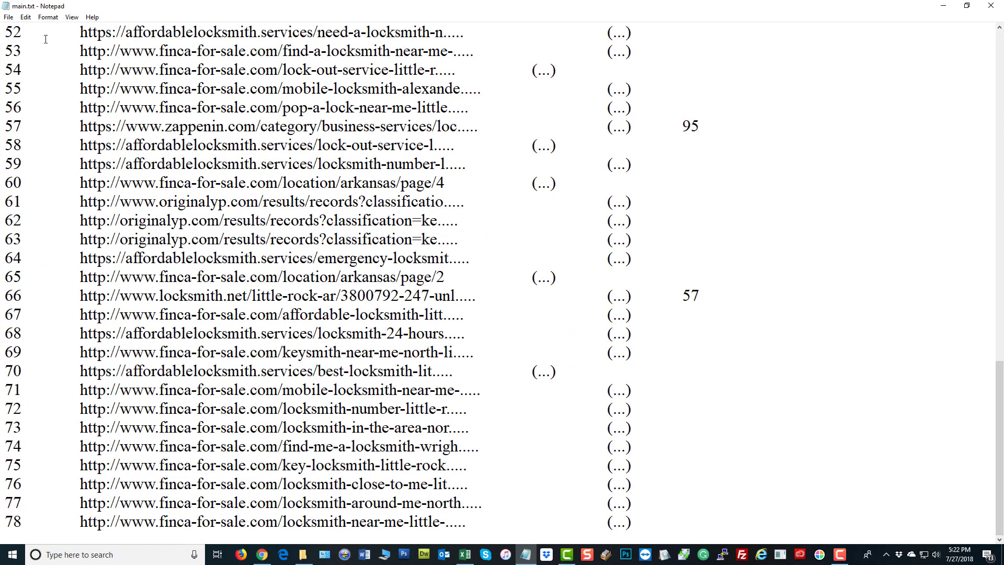
# Replace every tab in main.txt with a comma
pyautogui.moveTo(80, 32); pyautogui.dragTo(33, 33)
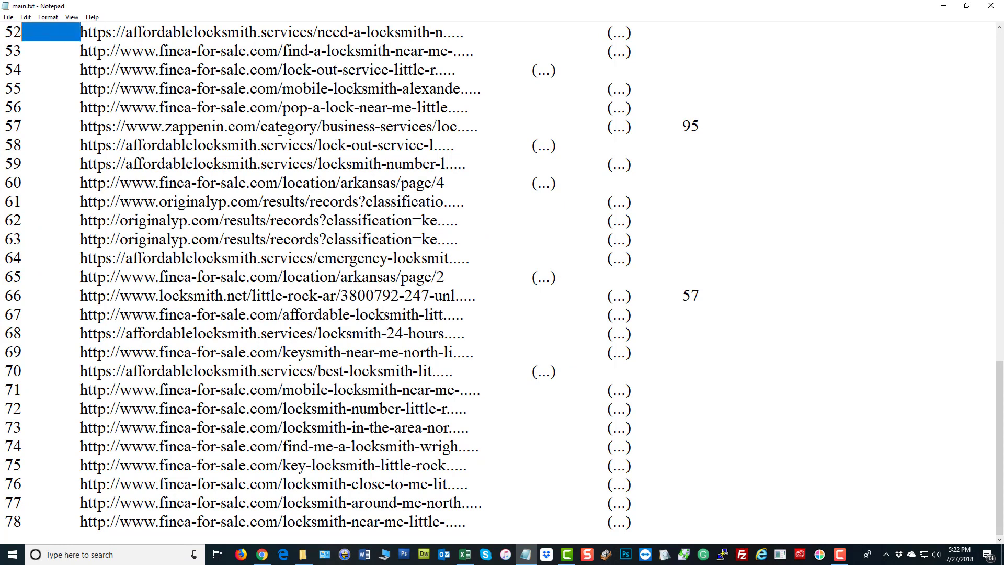
pyautogui.hotkey('ctrl', 'h')
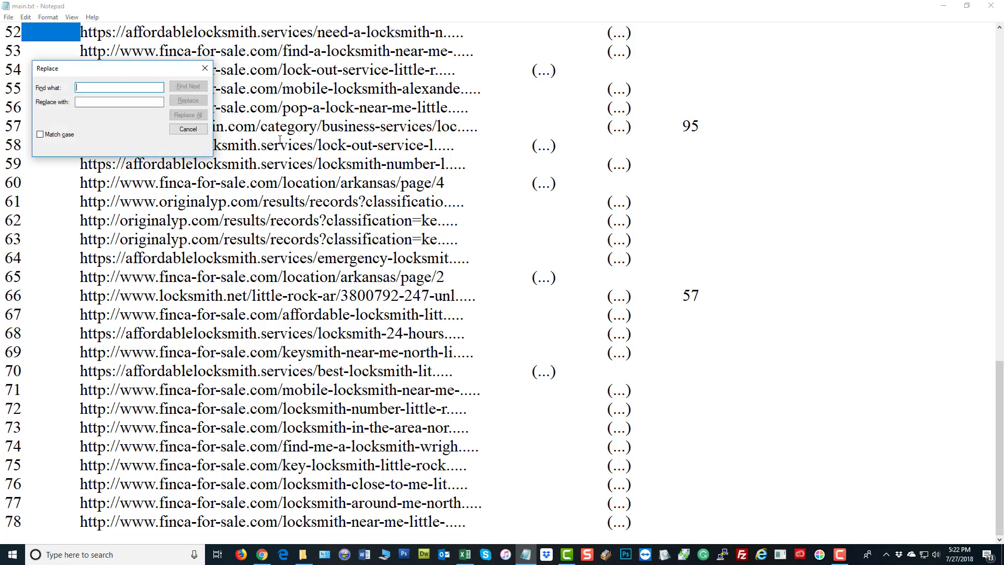
pyautogui.click(98, 102)
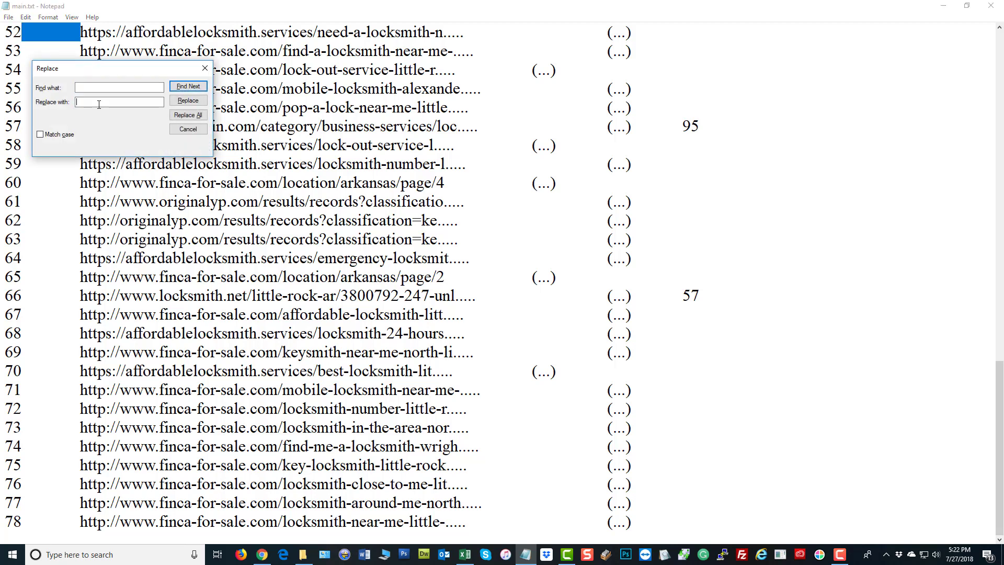
pyautogui.write(',')
pyautogui.click(189, 116)
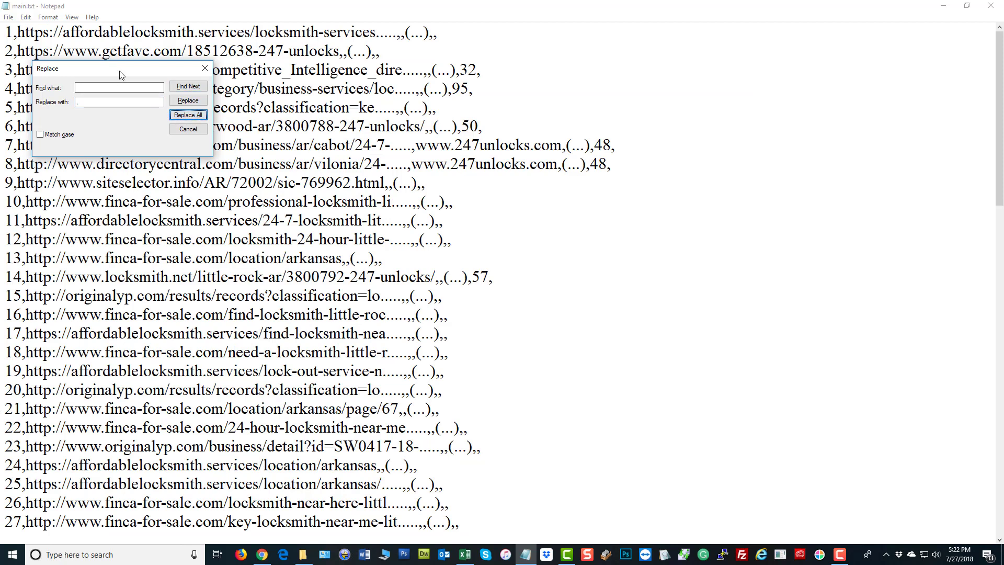
# Replace every slash in main.txt with a comma
pyautogui.moveTo(122, 75); pyautogui.dragTo(493, 131)
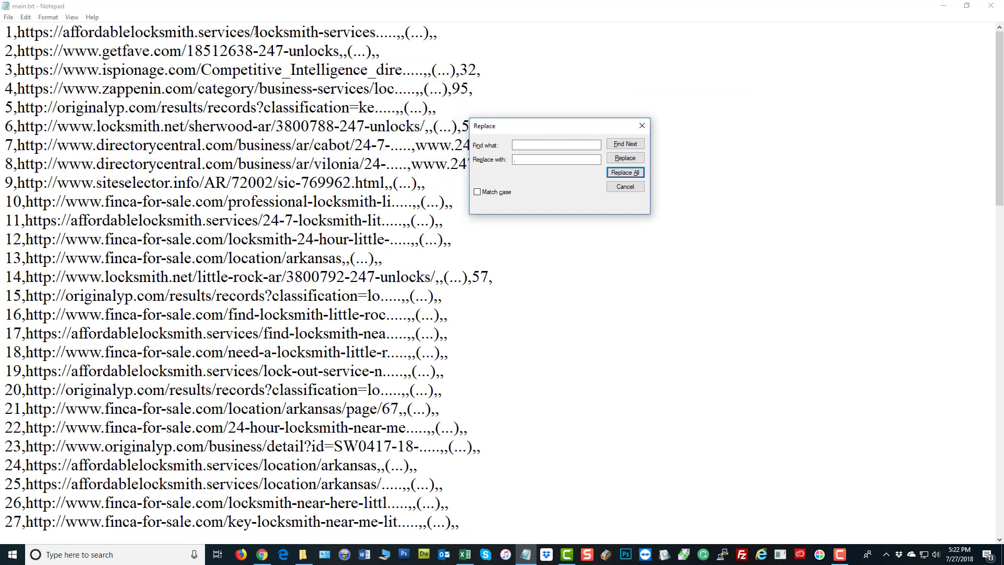
pyautogui.click(254, 32)
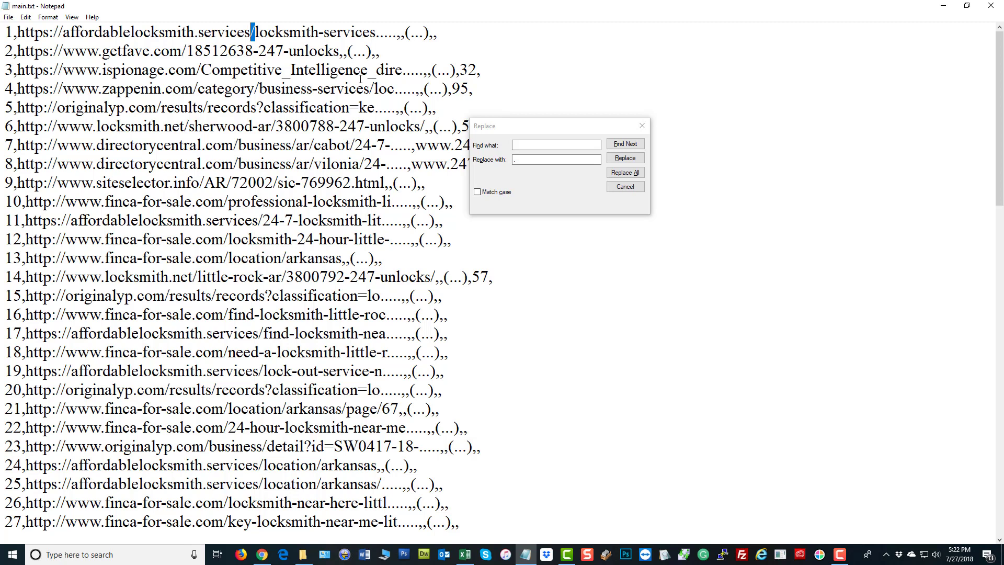
pyautogui.click(547, 140)
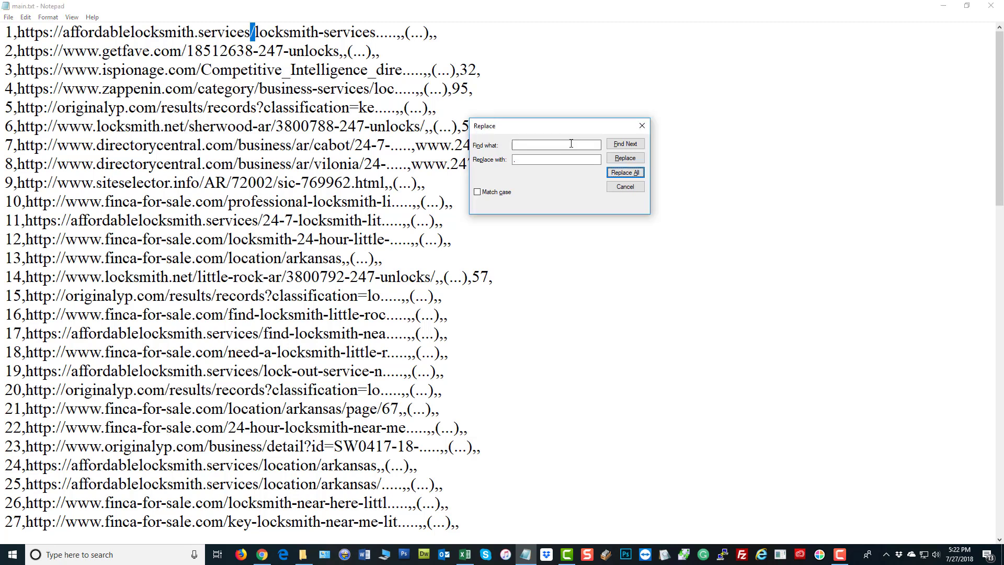
pyautogui.moveTo(569, 145); pyautogui.dragTo(317, 147)
pyautogui.write('/')
pyautogui.click(625, 172)
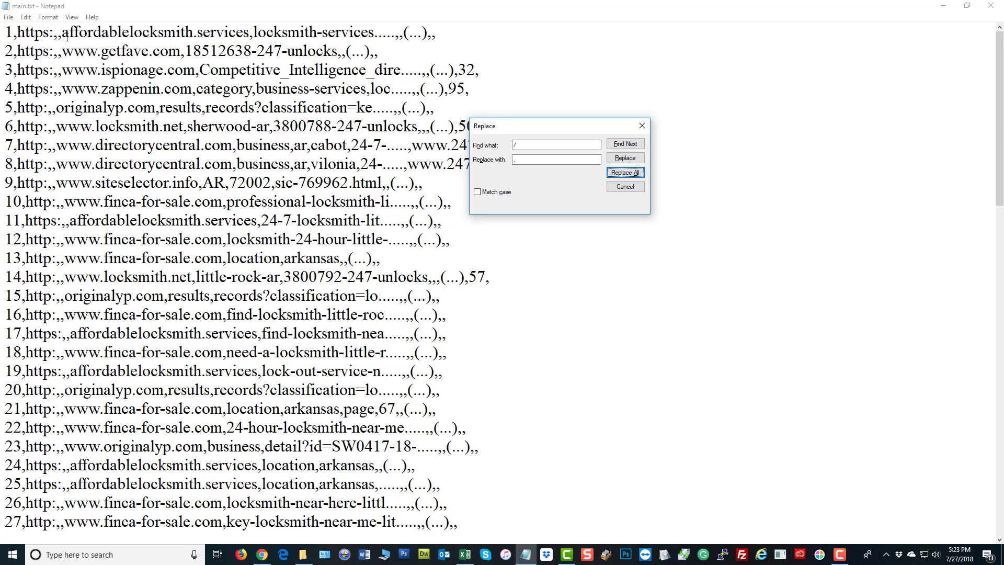
pyautogui.moveTo(62, 32); pyautogui.dragTo(18, 32)
pyautogui.hotkey('ctrl', 'c')
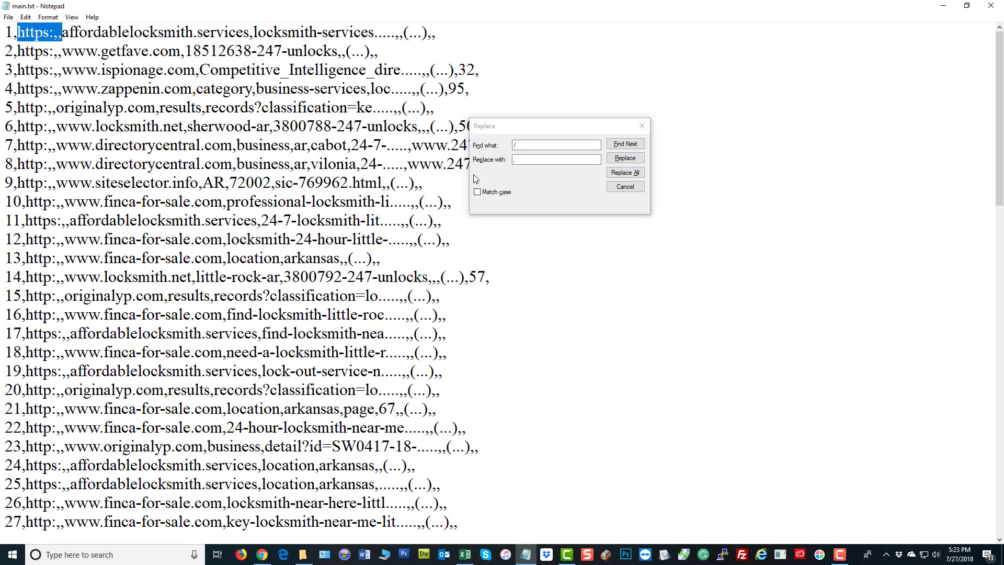
pyautogui.moveTo(583, 148); pyautogui.dragTo(335, 149)
pyautogui.moveTo(544, 157); pyautogui.dragTo(413, 234)
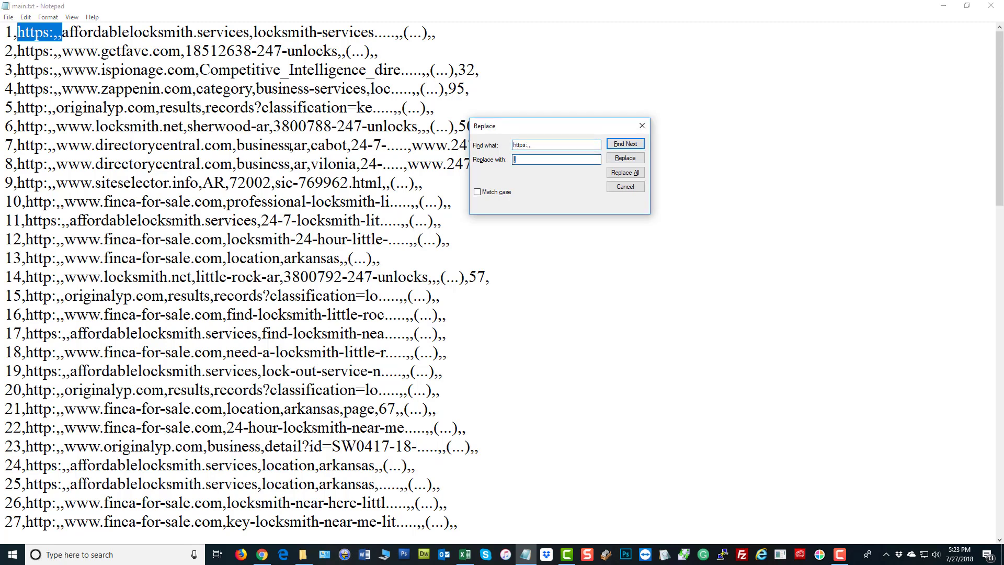
pyautogui.hotkey('ctrl', 'v')
pyautogui.click(625, 173)
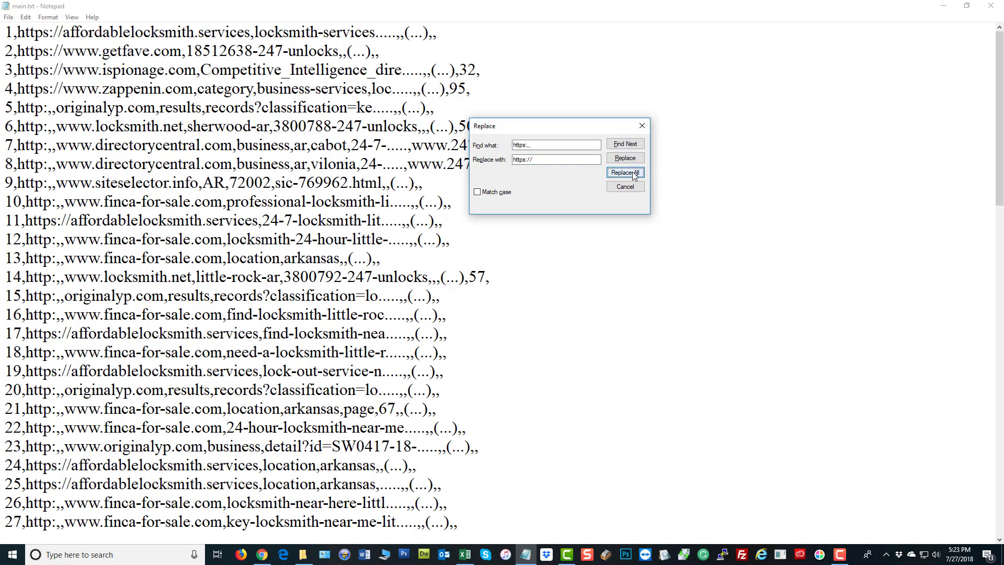
pyautogui.moveTo(57, 165); pyautogui.dragTo(18, 165)
pyautogui.hotkey('ctrl', 'c')
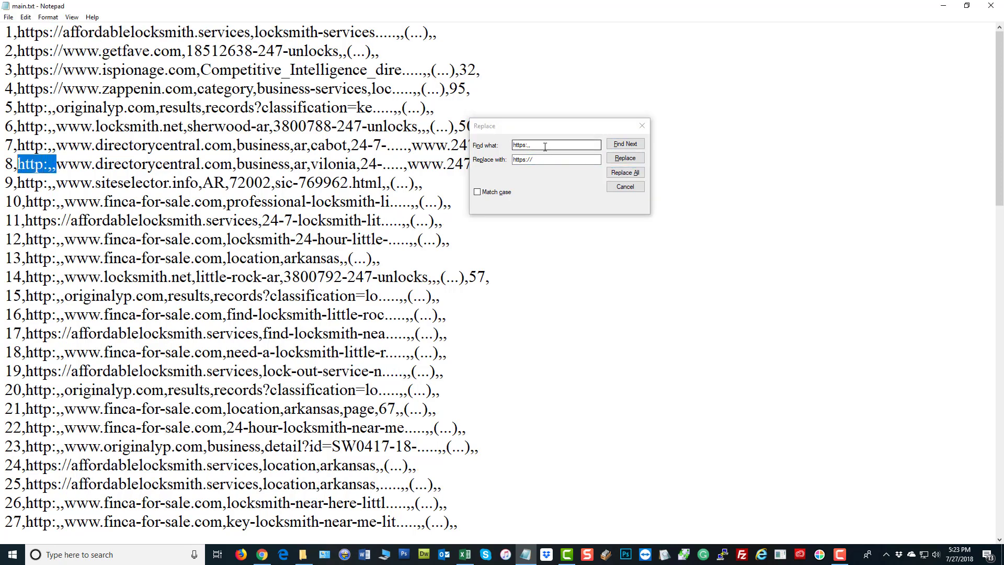
pyautogui.moveTo(546, 145); pyautogui.dragTo(459, 152)
pyautogui.hotkey('ctrl', 'v')
pyautogui.moveTo(542, 159); pyautogui.dragTo(354, 203)
pyautogui.hotkey('ctrl', 'v')
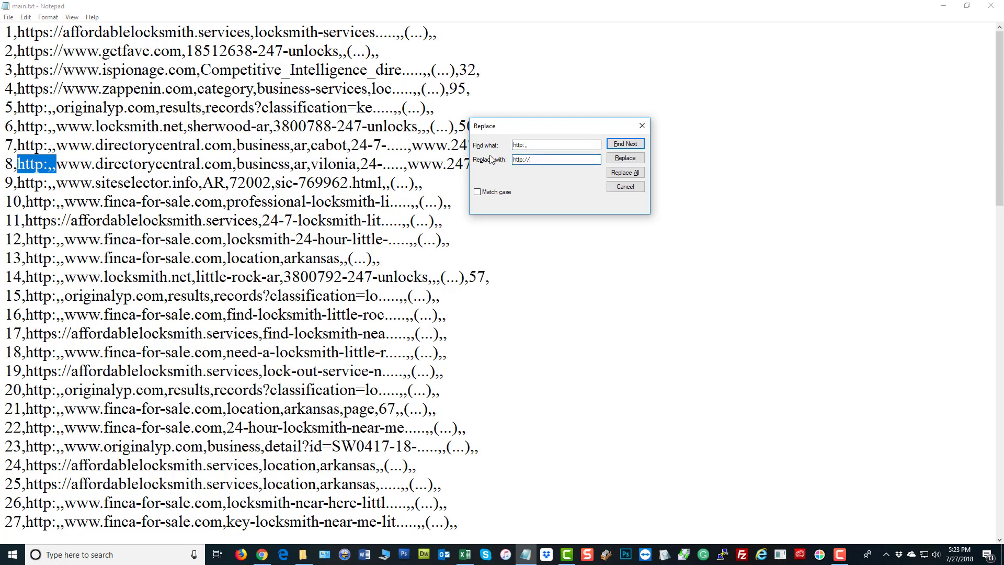
pyautogui.click(625, 172)
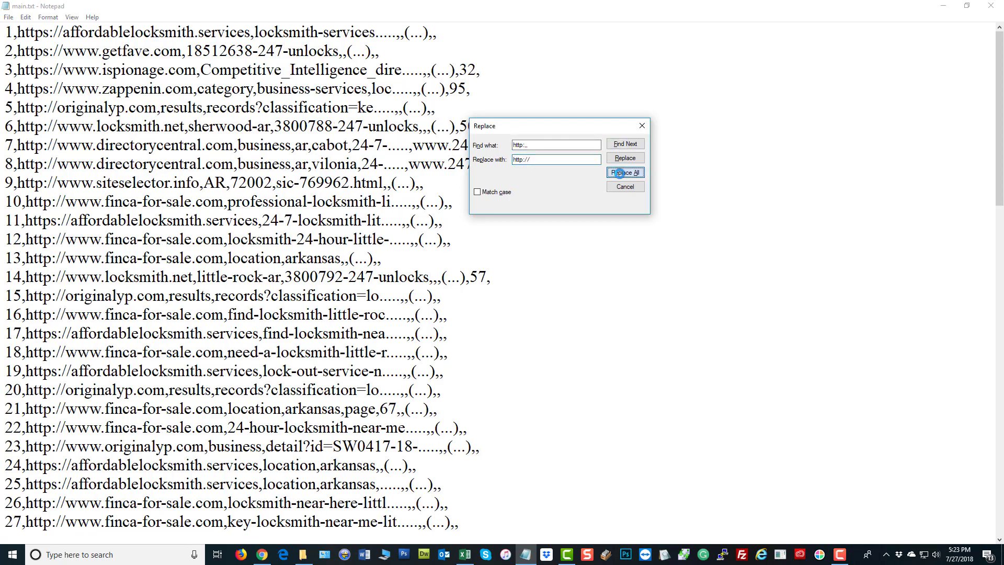
pyautogui.click(642, 125)
pyautogui.scroll(-11, 589, 262)
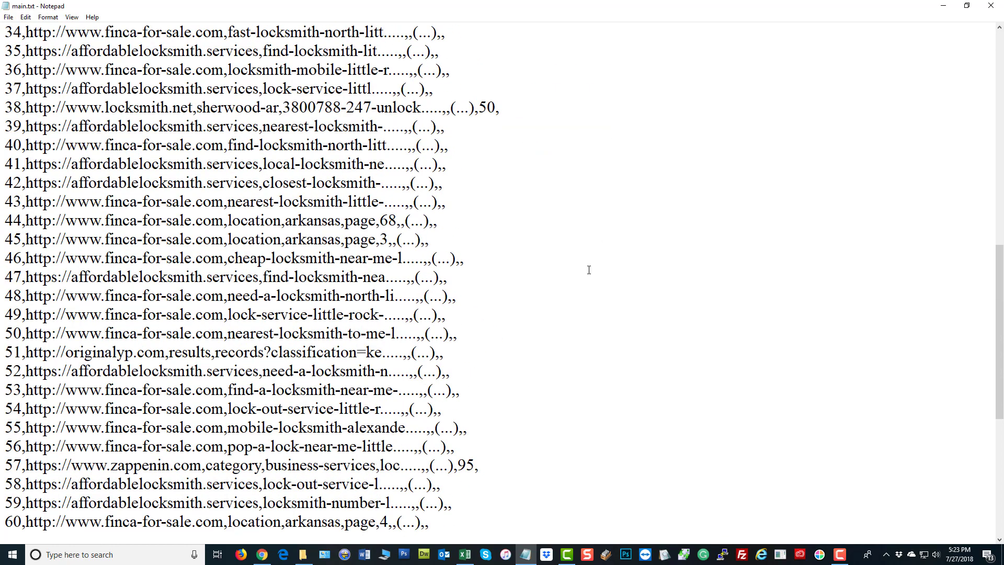
pyautogui.scroll(11, 576, 278)
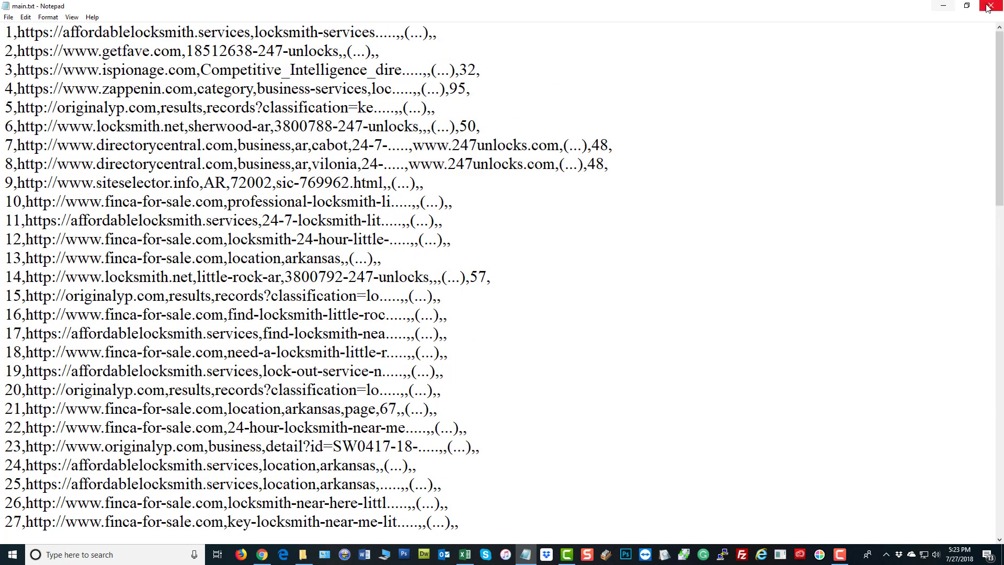
pyautogui.click(991, 5)
# Save main.txt and rename it to main.csv, accepting the extension-change warning
pyautogui.click(473, 286)
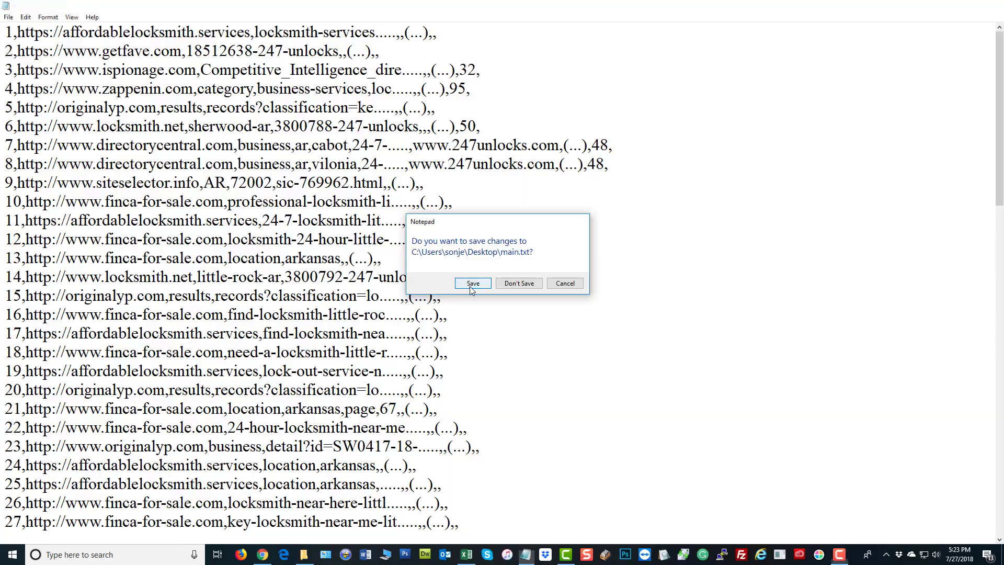
pyautogui.rightClick(703, 76)
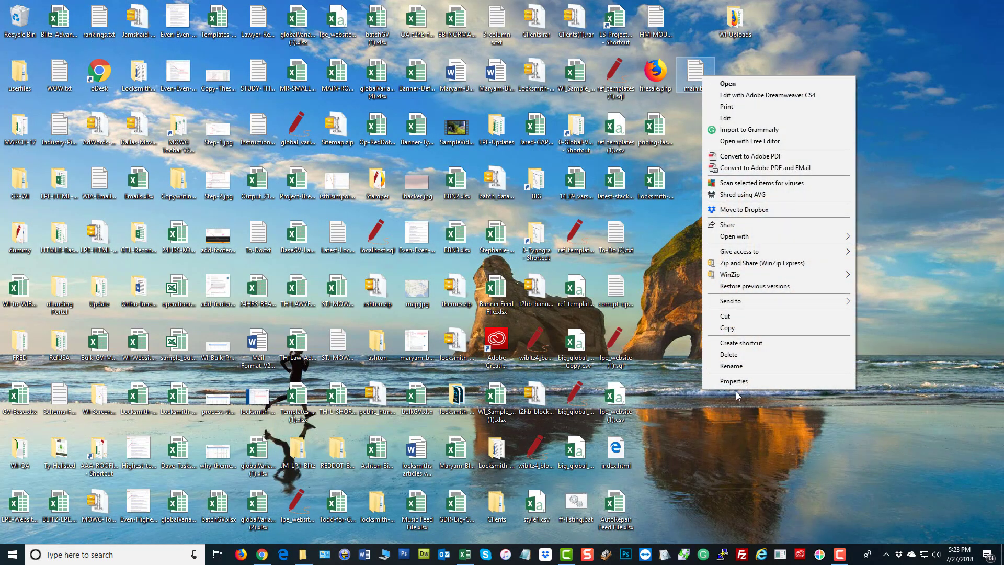
pyautogui.click(748, 365)
pyautogui.doubleClick(701, 90)
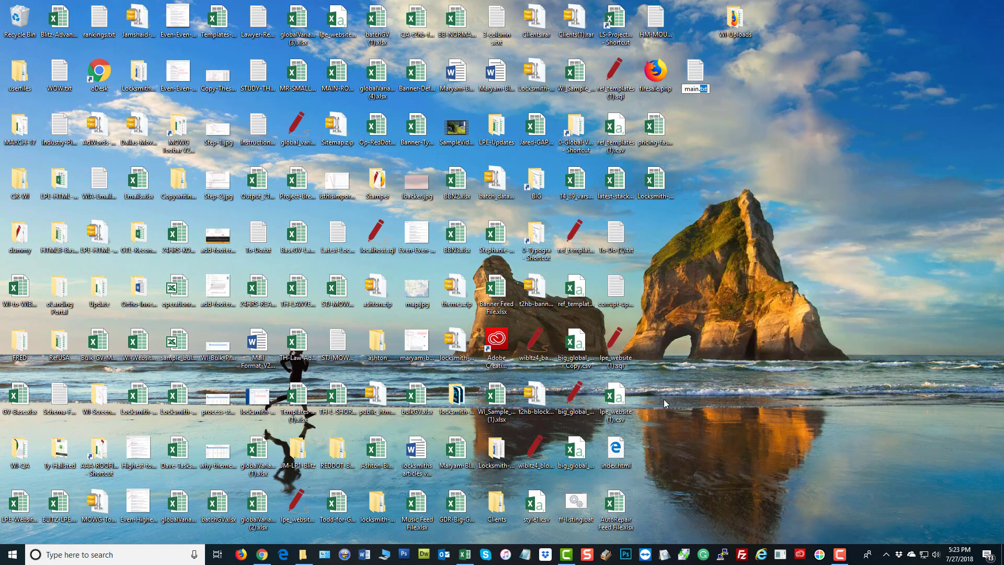
pyautogui.write('csv')
pyautogui.press('Return')
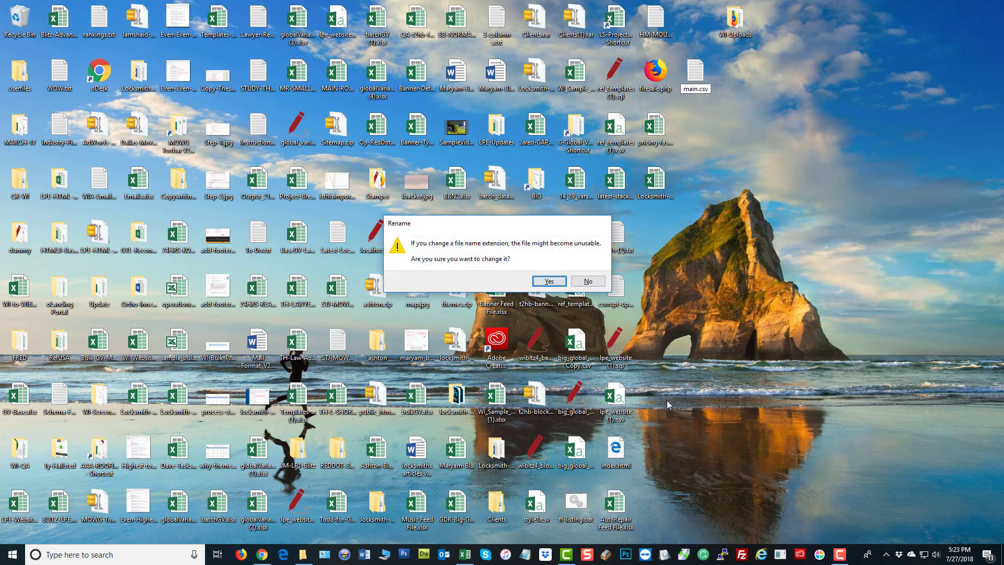
pyautogui.press('Return')
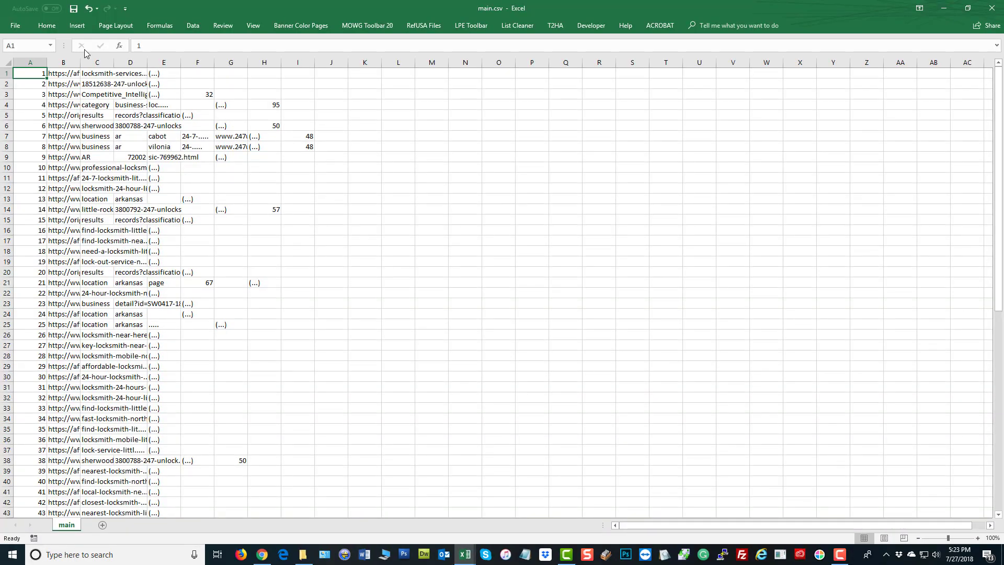
# Widen the first columns of main.csv to show the full domain names
pyautogui.doubleClick(81, 63)
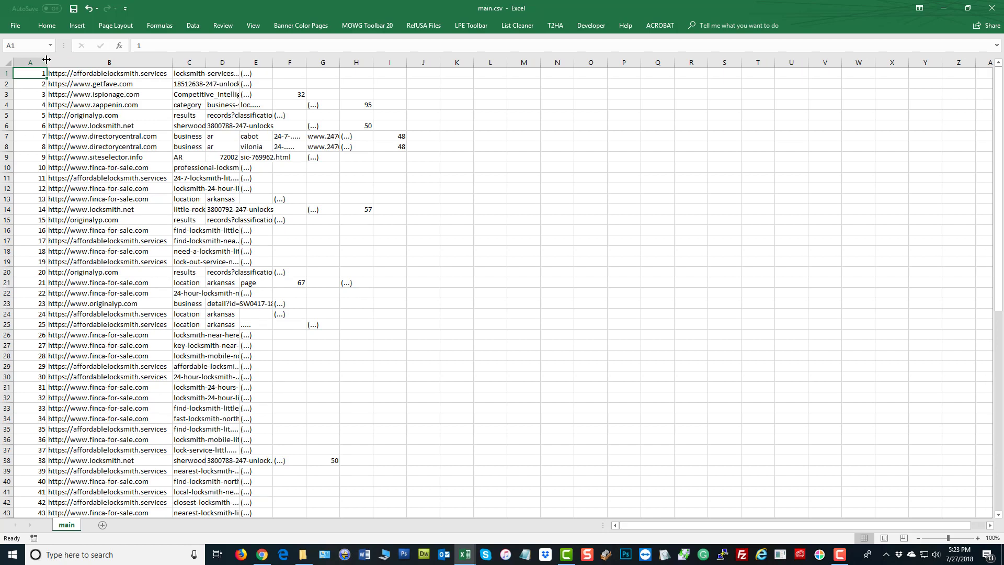
pyautogui.moveTo(46, 60); pyautogui.dragTo(79, 60)
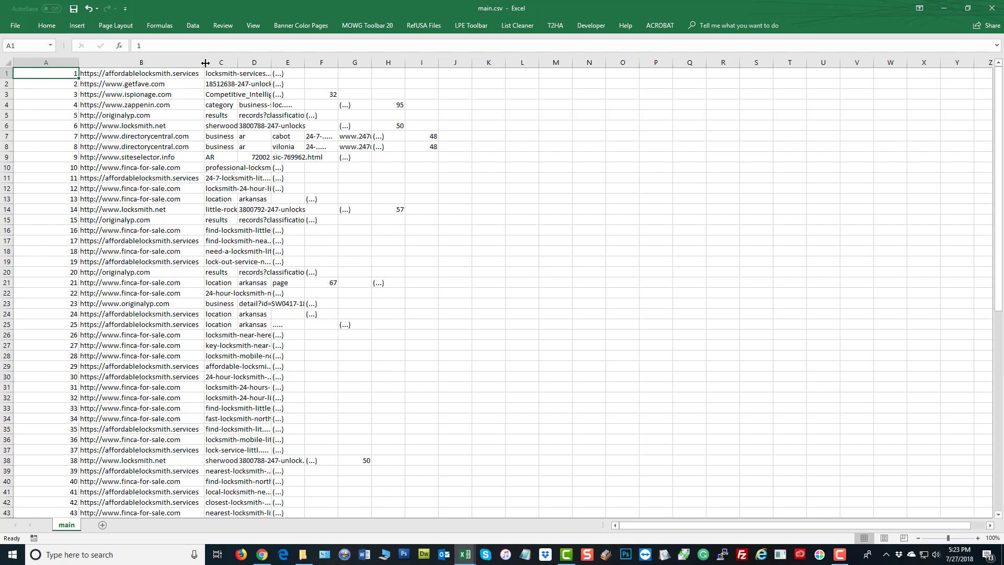
pyautogui.moveTo(210, 59); pyautogui.dragTo(325, 59)
pyautogui.scroll(-2, 214, 167)
pyautogui.scroll(-2, 215, 167)
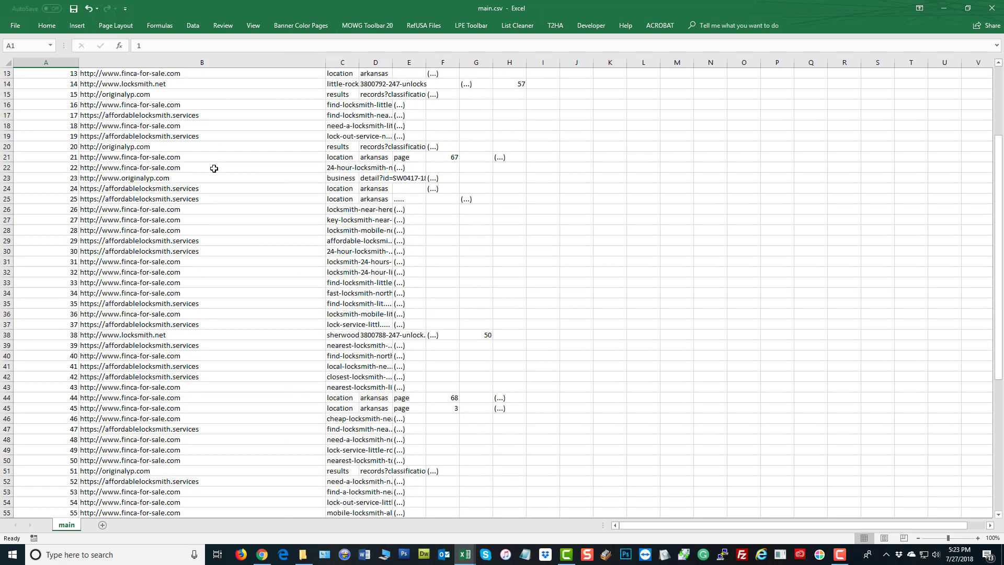
pyautogui.scroll(4, 214, 167)
# Delete the row-number column A
pyautogui.click(153, 59)
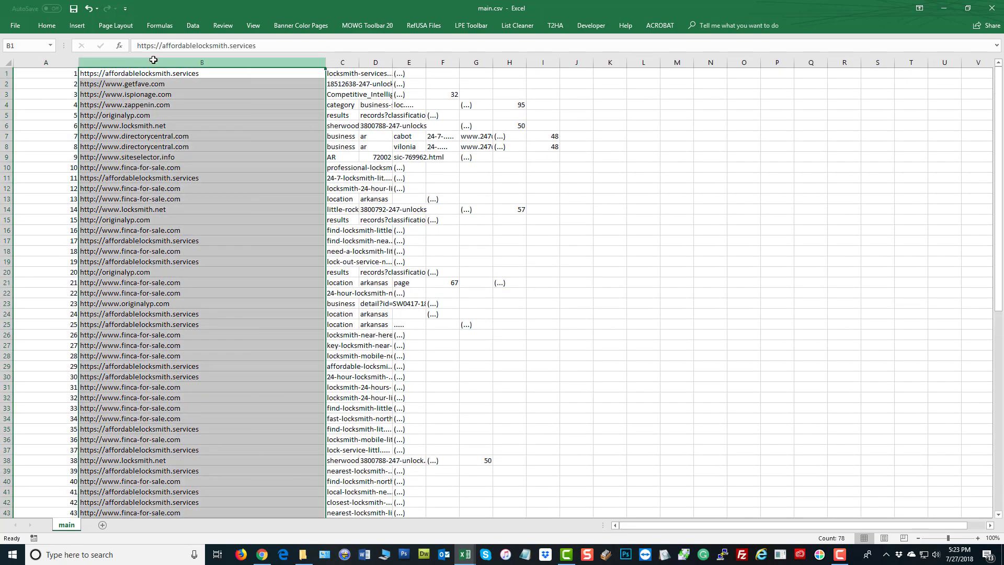
pyautogui.click(41, 62)
pyautogui.rightClick(27, 104)
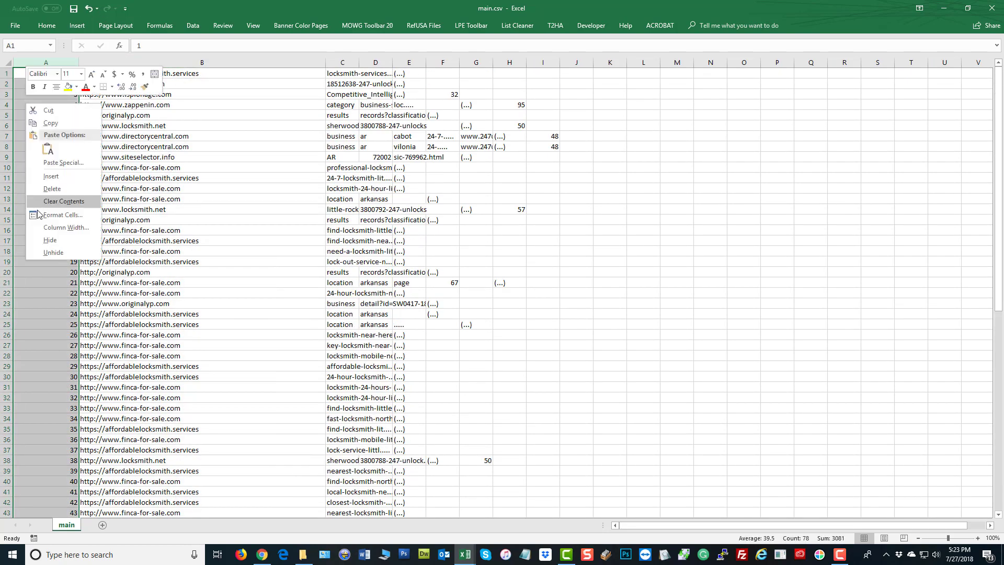
pyautogui.click(51, 188)
# Delete the extra data columns B through M and copy the URL column A
pyautogui.moveTo(283, 61); pyautogui.dragTo(648, 62)
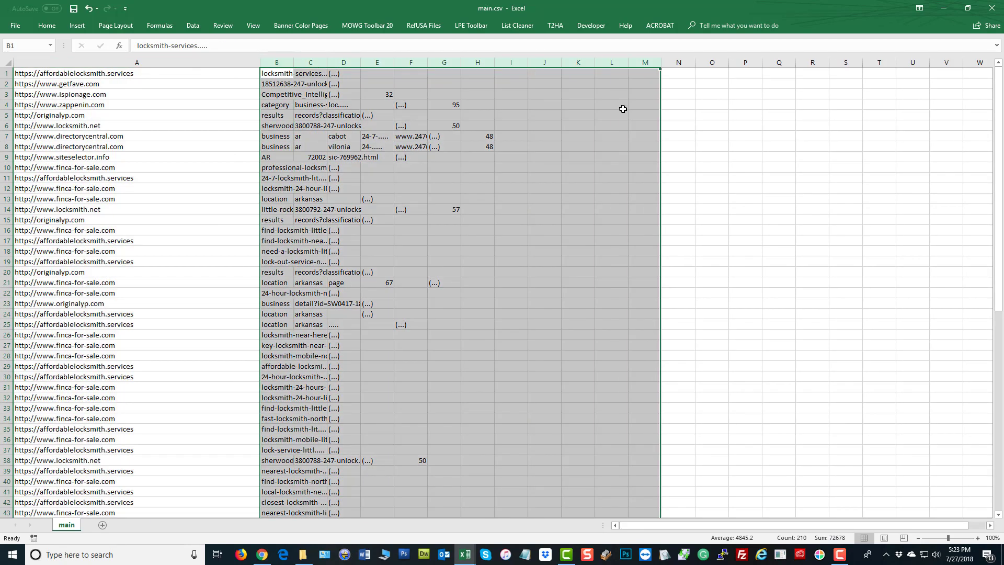
pyautogui.rightClick(510, 152)
pyautogui.click(523, 252)
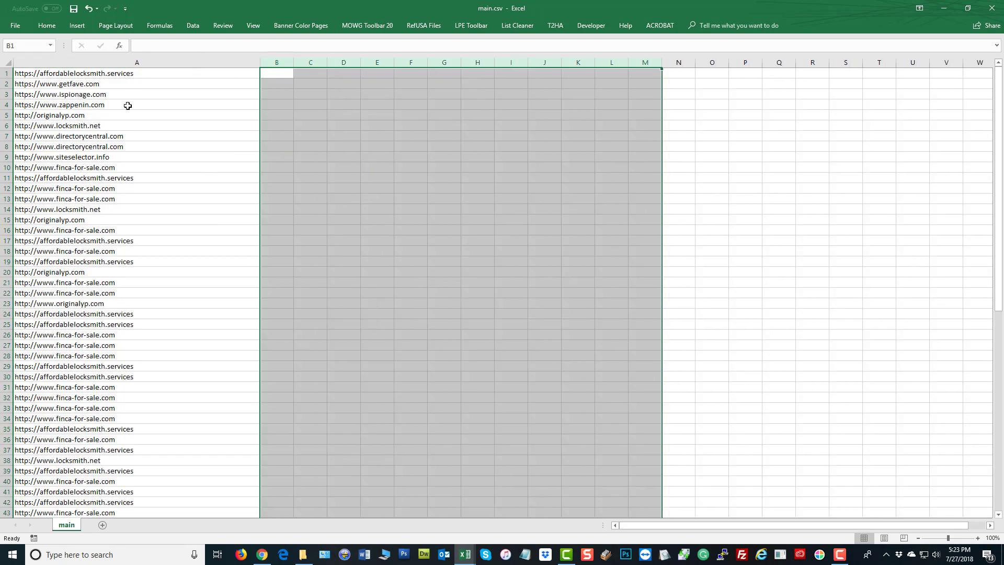
pyautogui.click(131, 104)
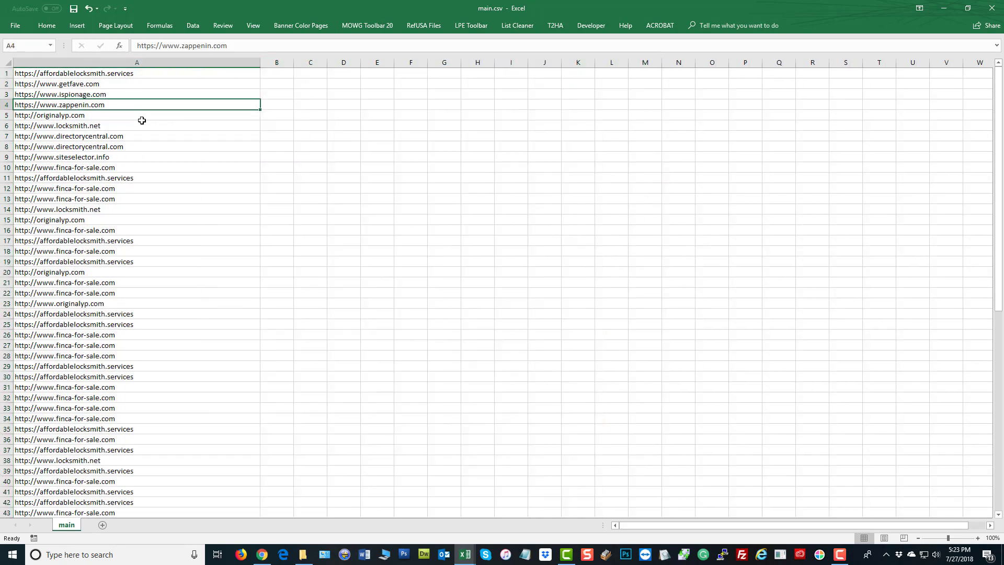
pyautogui.click(126, 61)
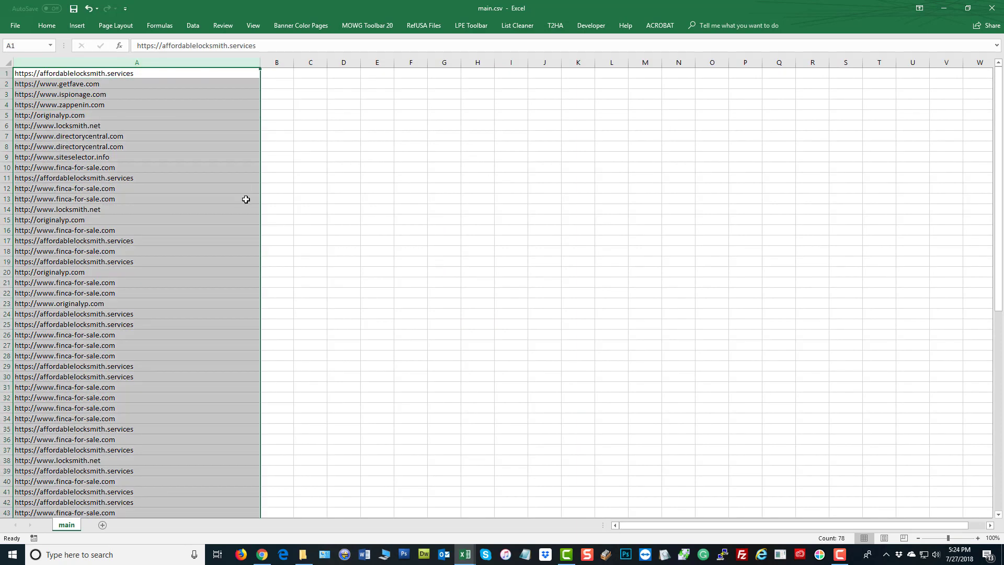
pyautogui.hotkey('ctrl', 'c')
# Advanced-filter column A with Unique records only, copying the 11 unique URLs to B1
pyautogui.click(192, 29)
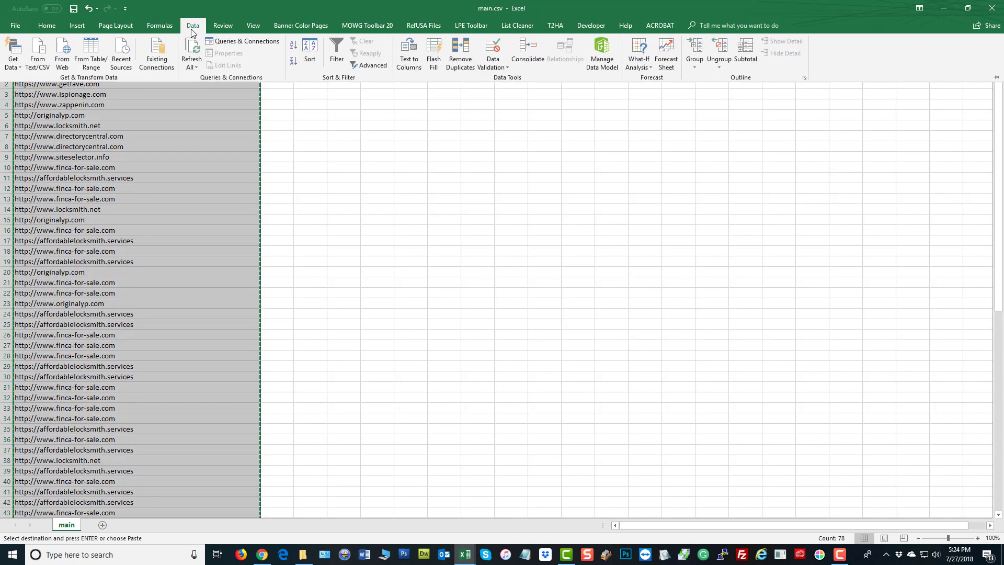
pyautogui.click(374, 67)
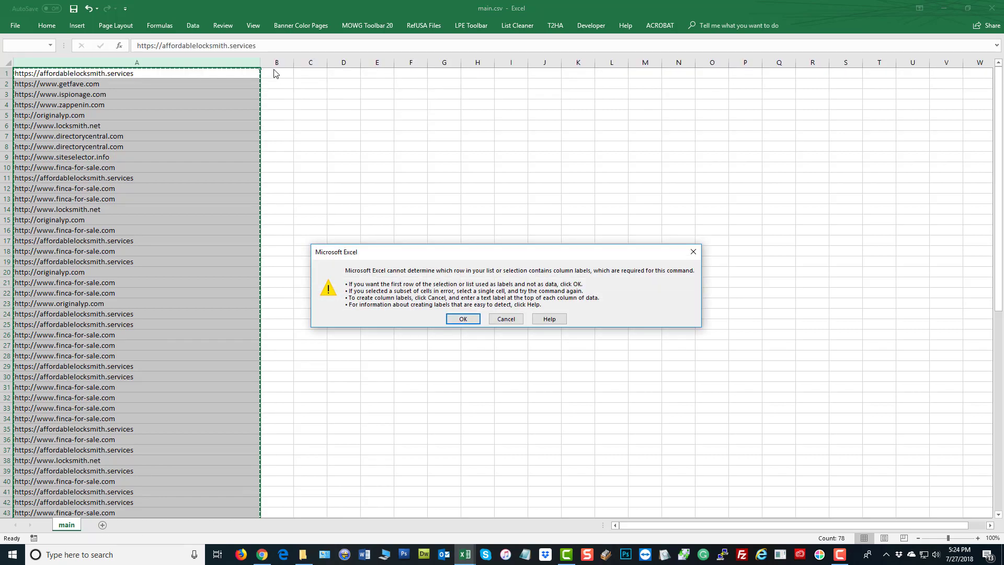
pyautogui.click(454, 320)
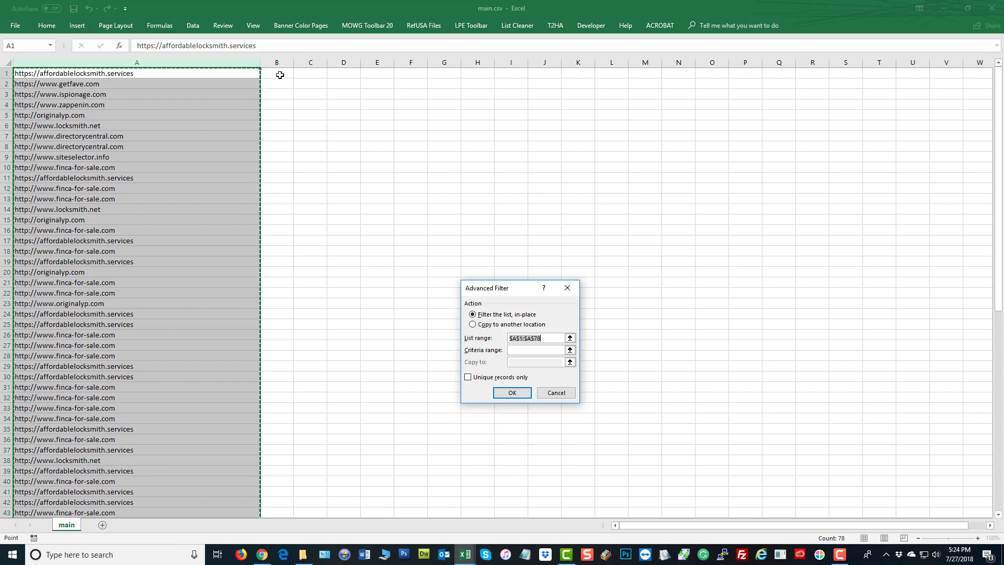
pyautogui.click(481, 324)
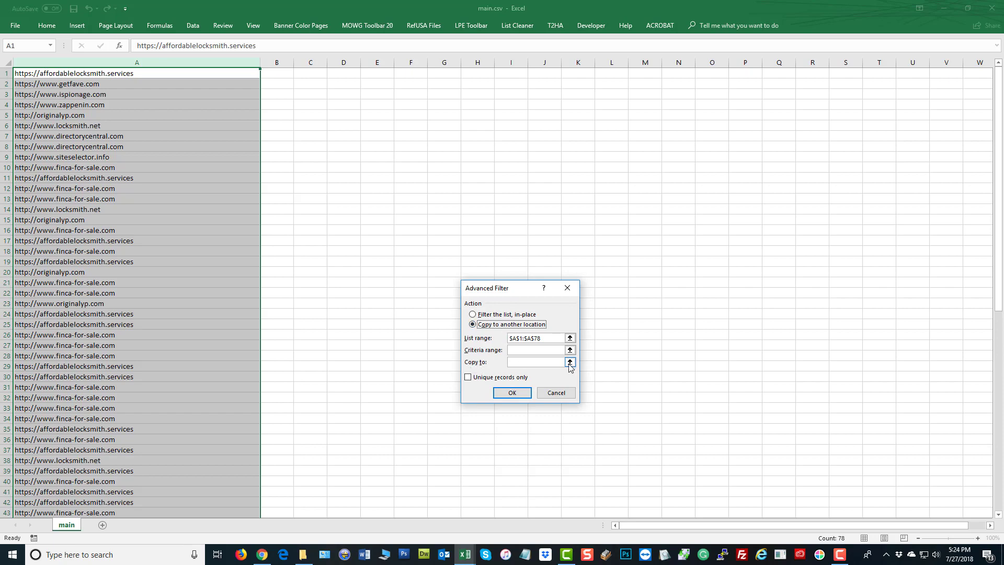
pyautogui.click(570, 362)
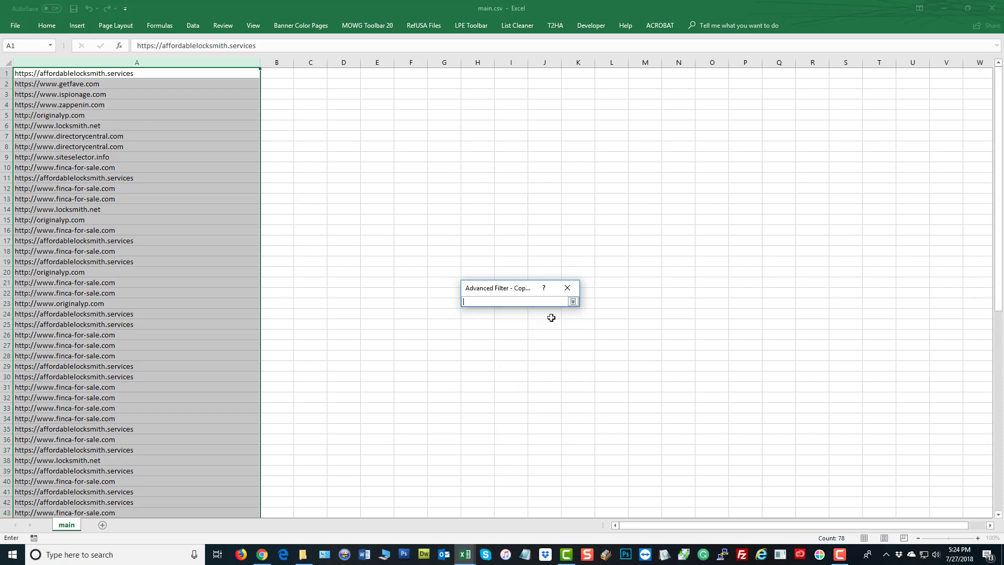
pyautogui.click(287, 73)
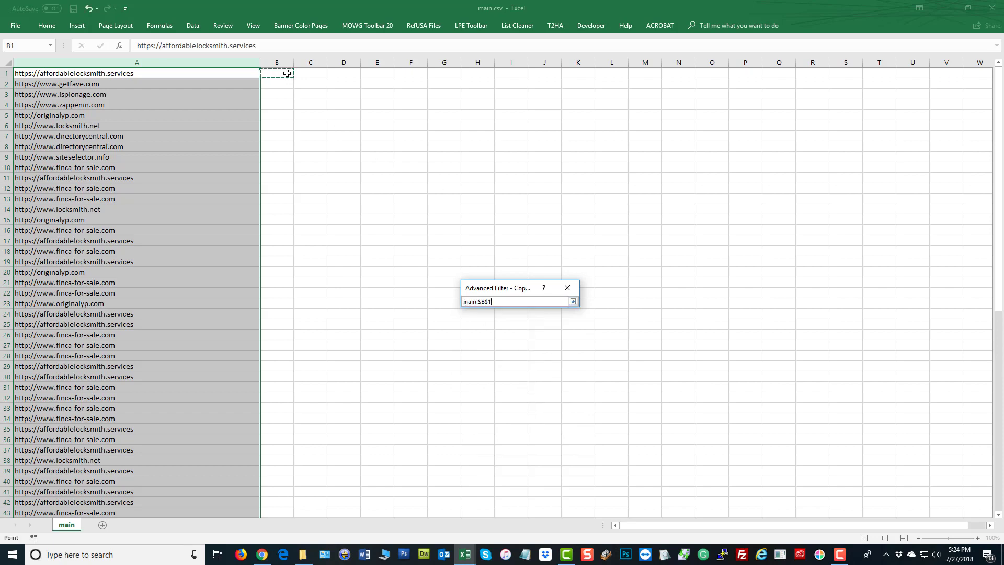
pyautogui.click(572, 302)
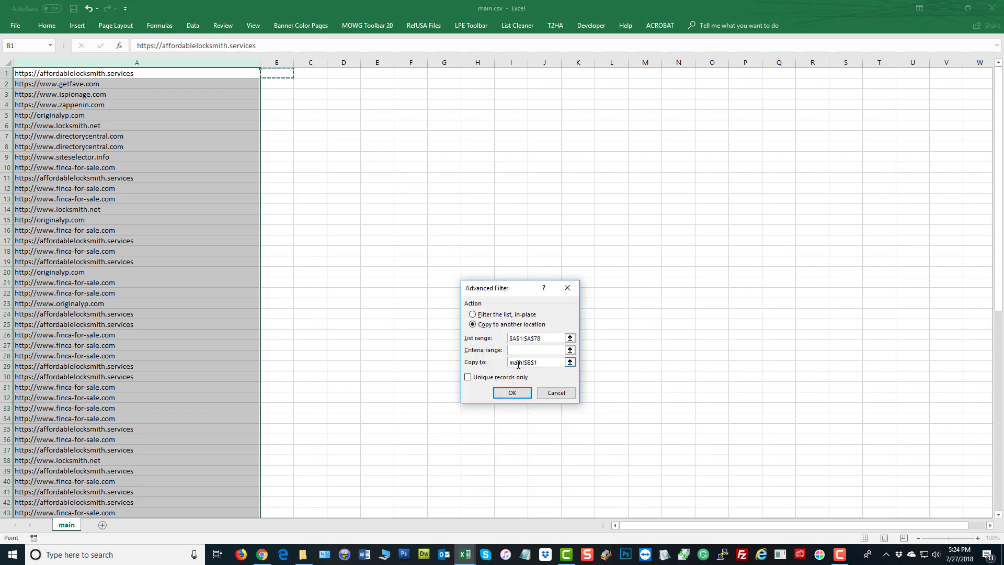
pyautogui.click(468, 377)
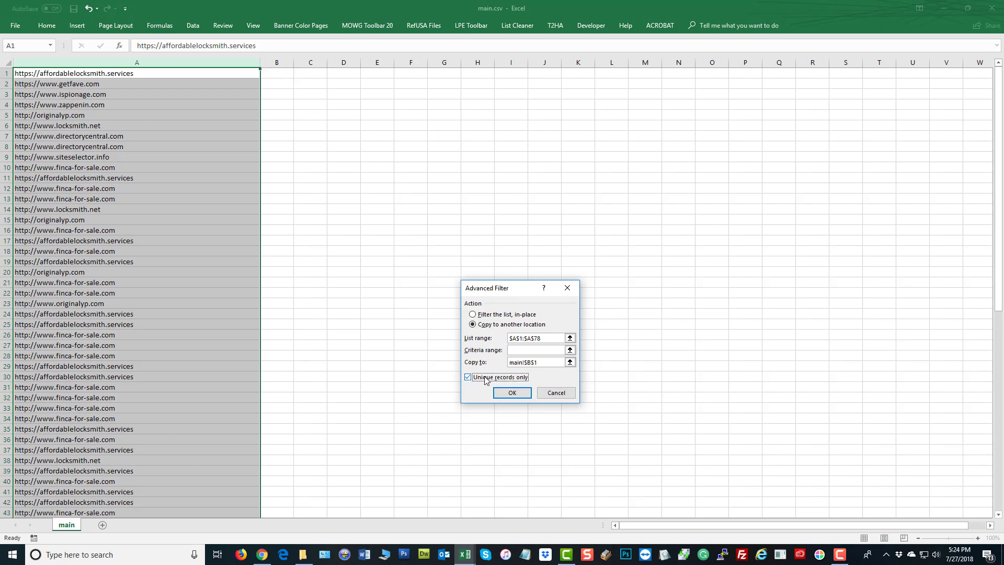
pyautogui.click(510, 392)
pyautogui.click(501, 293)
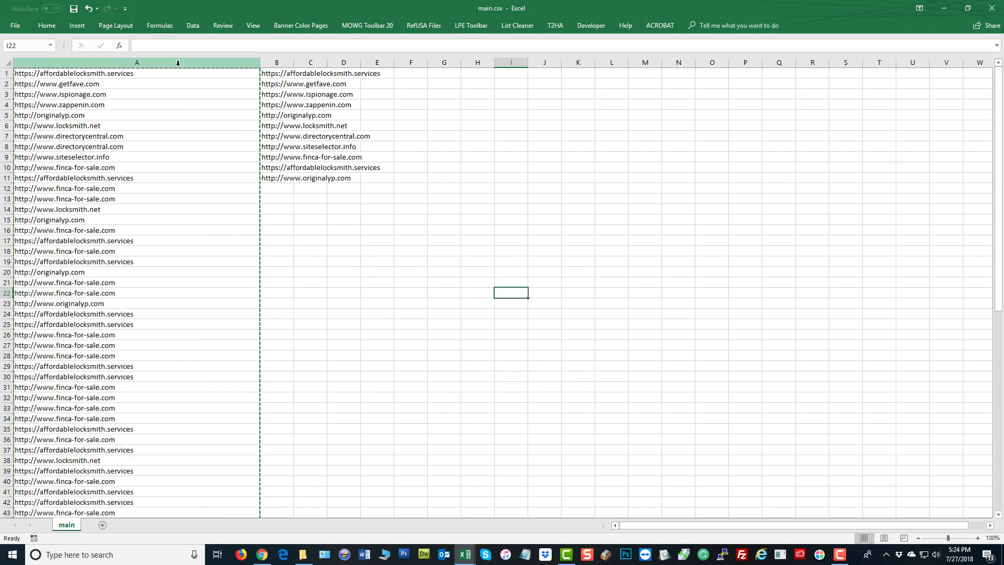
# Delete cell B1, shifting the unique URL list up
pyautogui.scroll(-12, 123, 231)
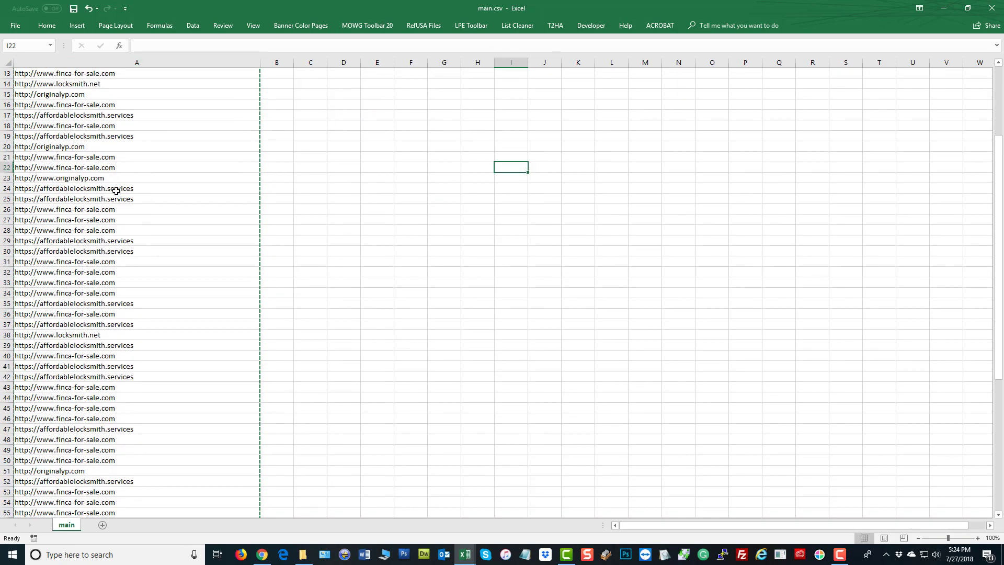
pyautogui.scroll(12, 123, 230)
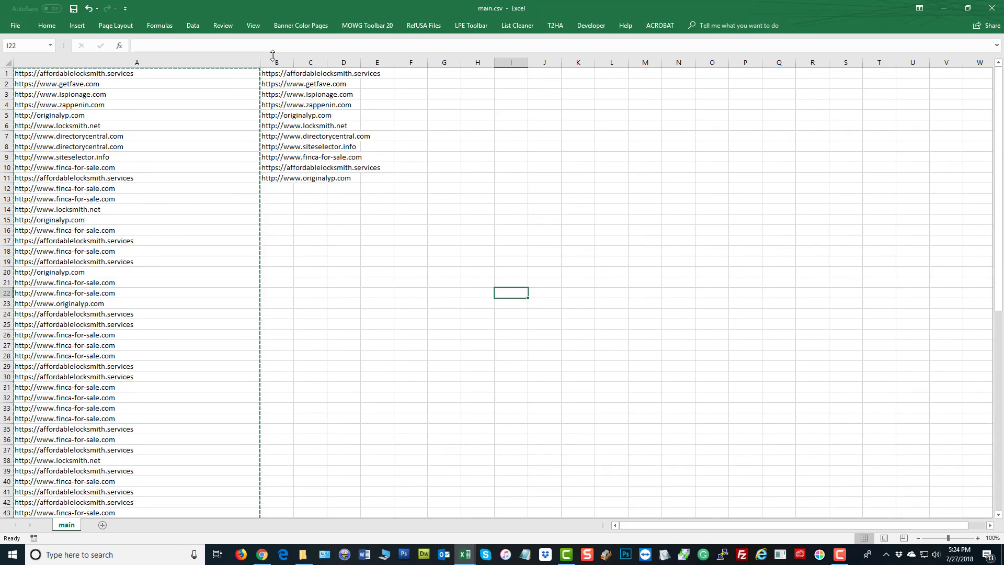
pyautogui.moveTo(268, 74); pyautogui.dragTo(276, 184)
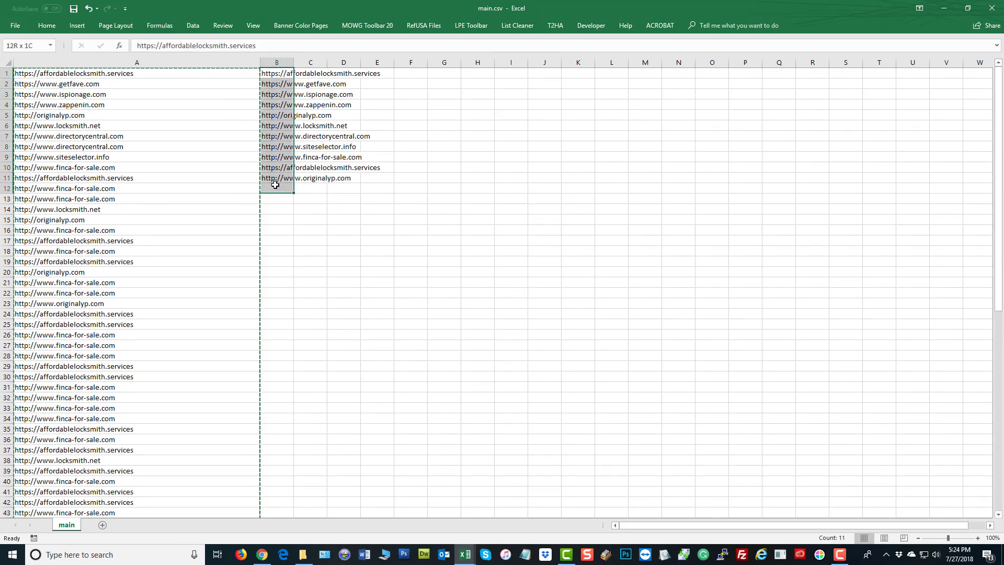
pyautogui.click(597, 238)
pyautogui.click(276, 71)
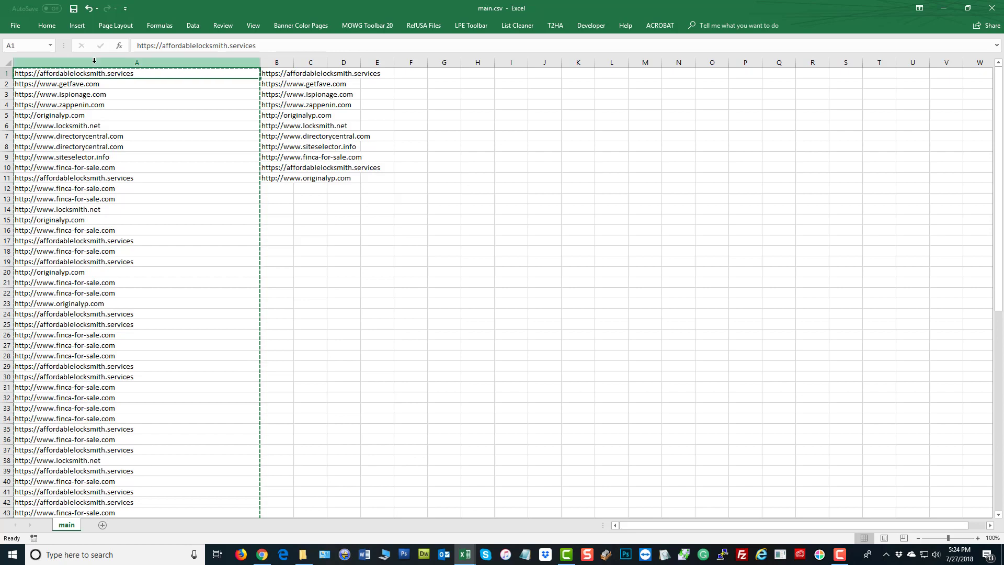
pyautogui.rightClick(278, 74)
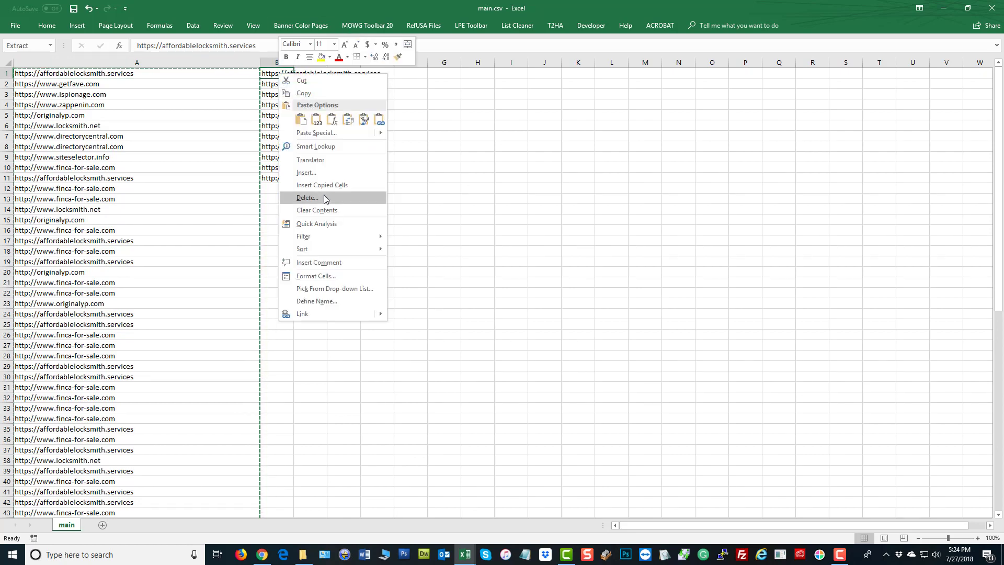
pyautogui.click(326, 195)
pyautogui.click(302, 223)
pyautogui.click(511, 262)
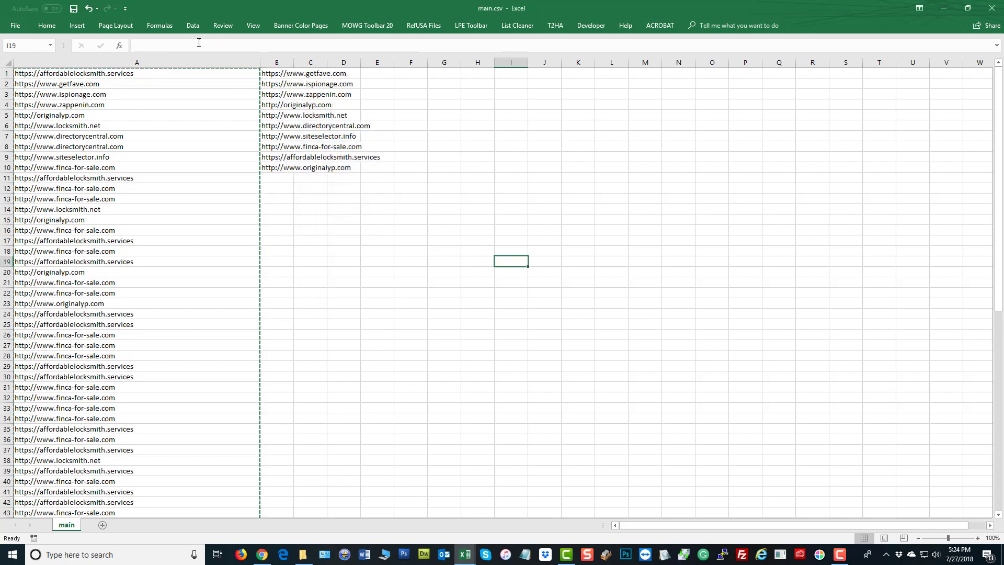
# Delete column A holding the original full URL list
pyautogui.click(197, 57)
pyautogui.rightClick(204, 176)
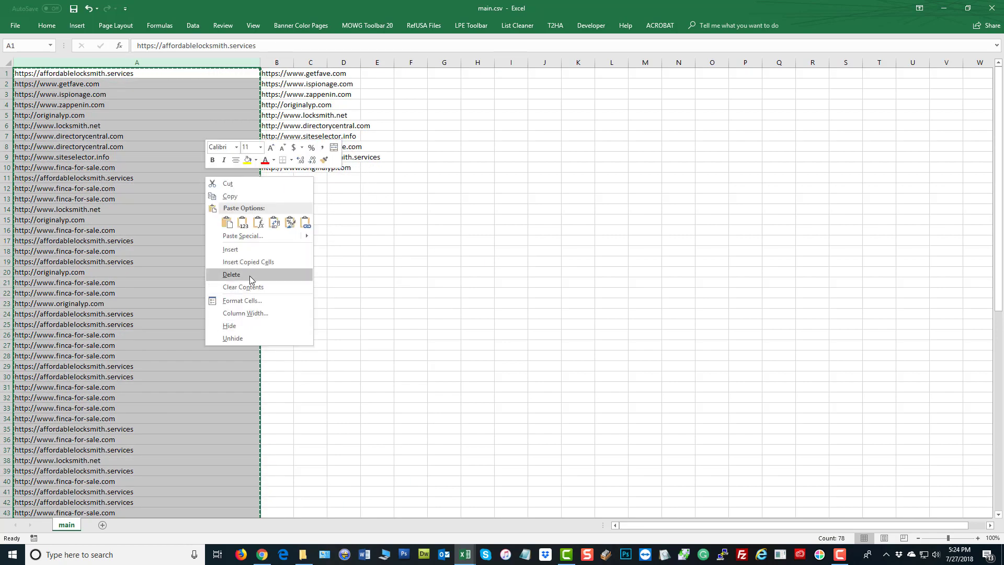
pyautogui.click(230, 273)
pyautogui.click(446, 301)
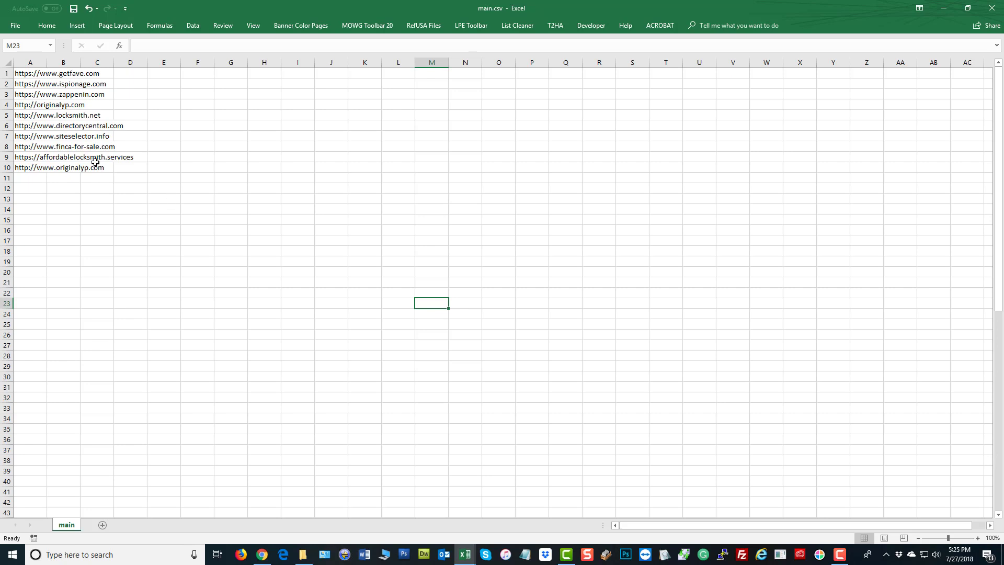
# Autofit column A and enter 1, 36 and 2.8 in D1, E1 and F1
pyautogui.doubleClick(47, 62)
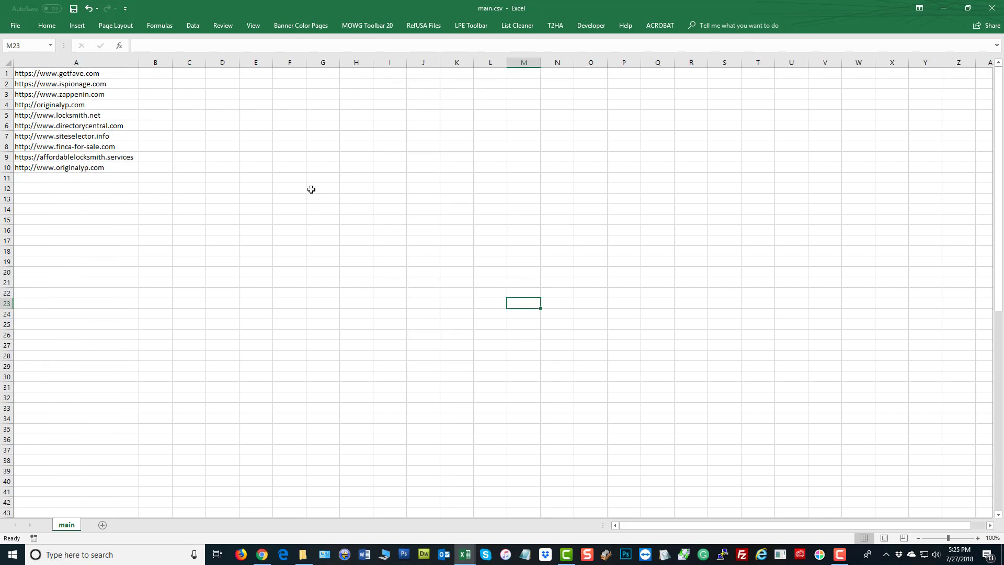
pyautogui.click(310, 188)
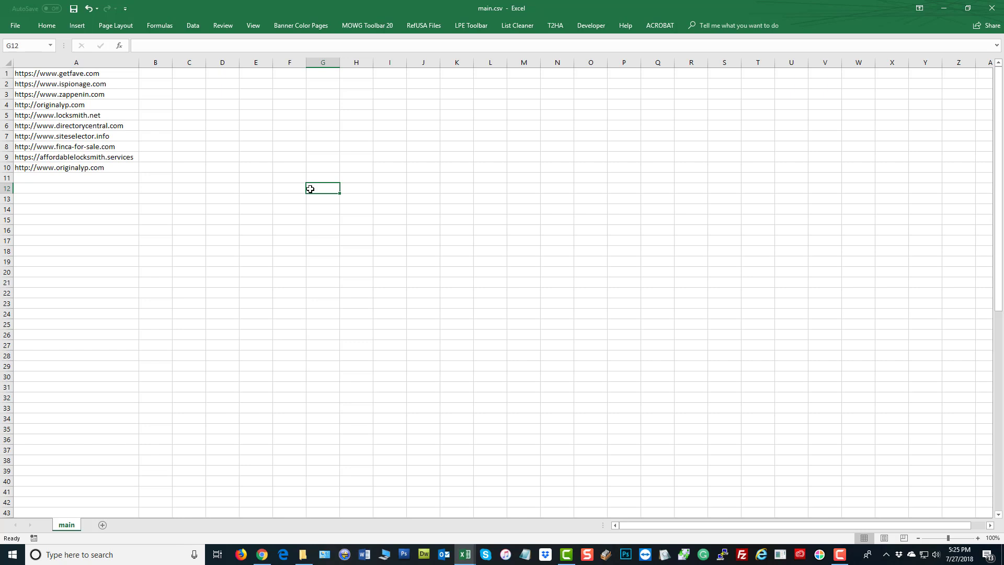
pyautogui.click(222, 73)
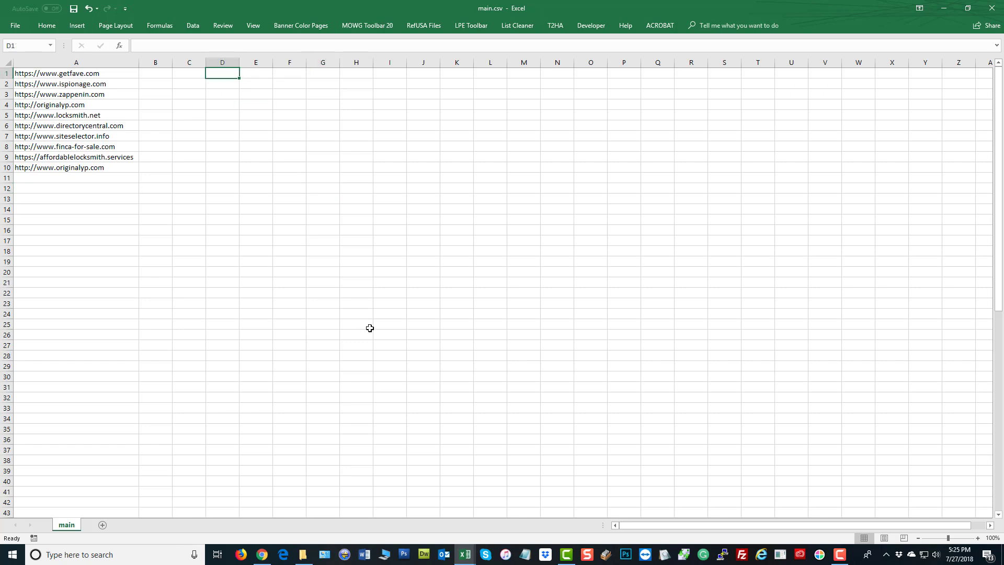
pyautogui.write('1')
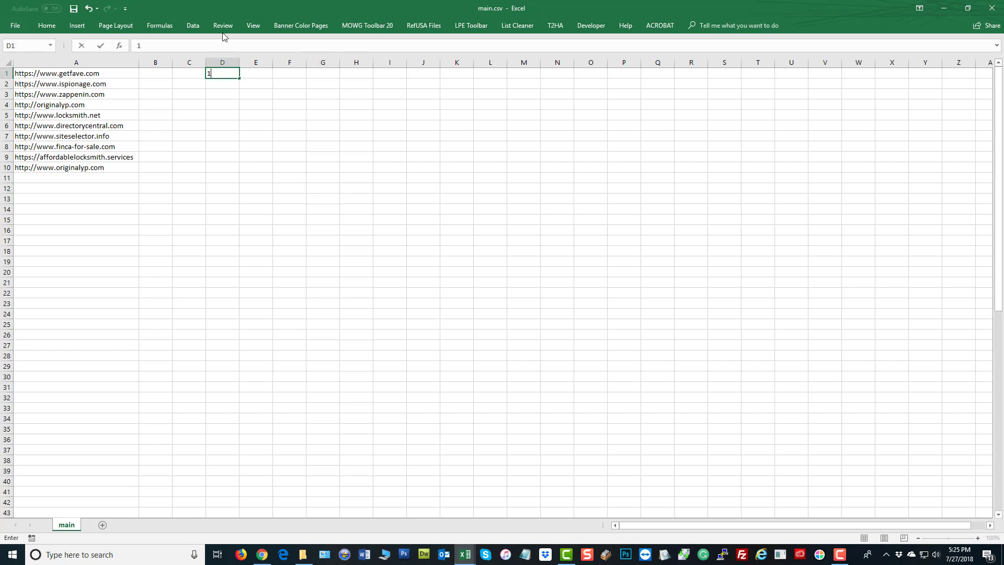
pyautogui.click(253, 72)
pyautogui.write('36')
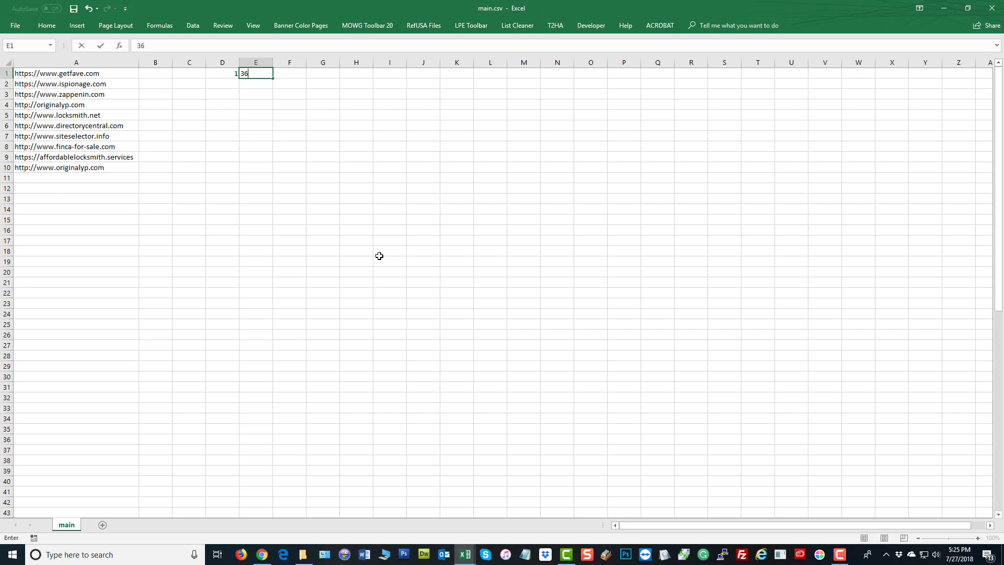
pyautogui.click(379, 256)
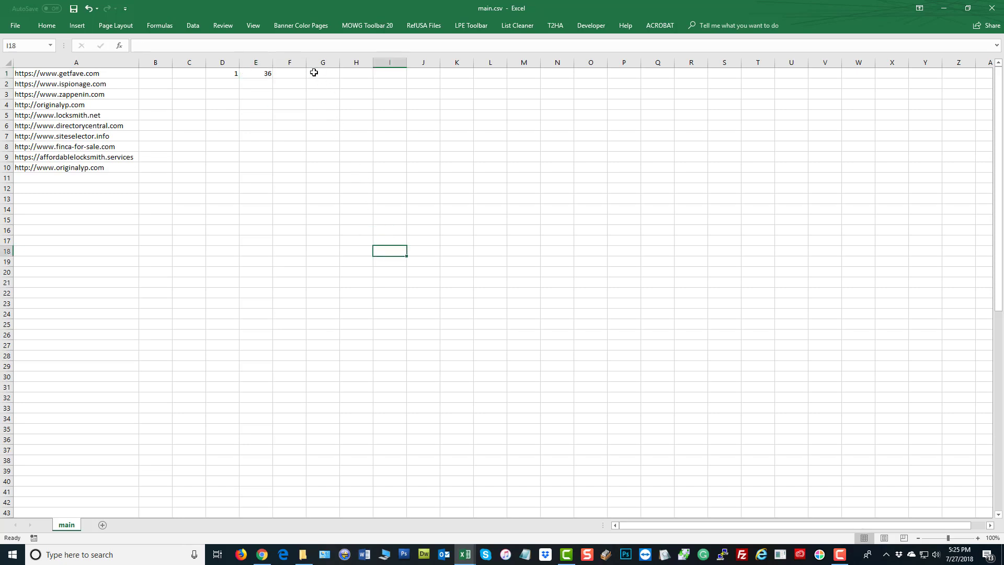
pyautogui.click(288, 73)
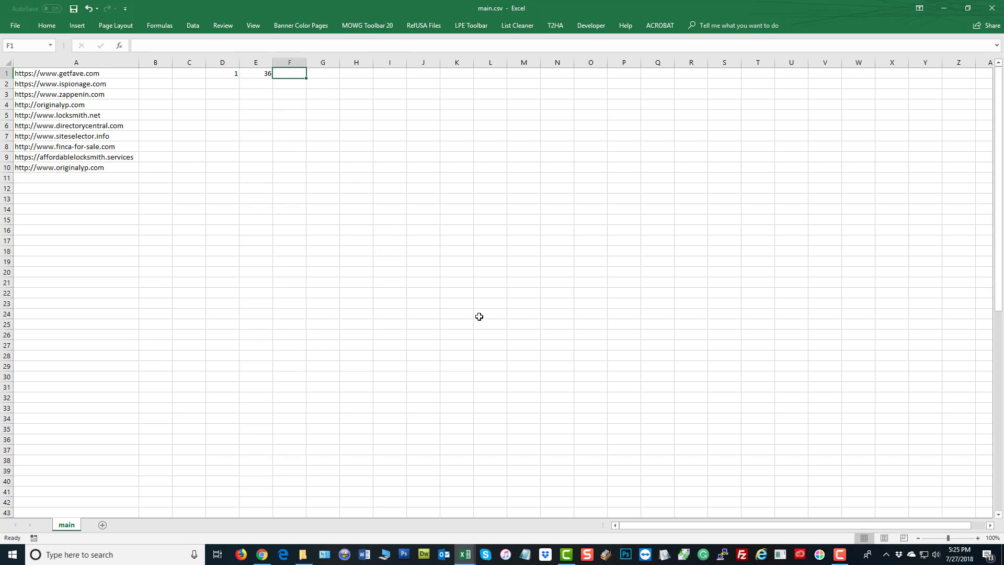
pyautogui.write('2.80')
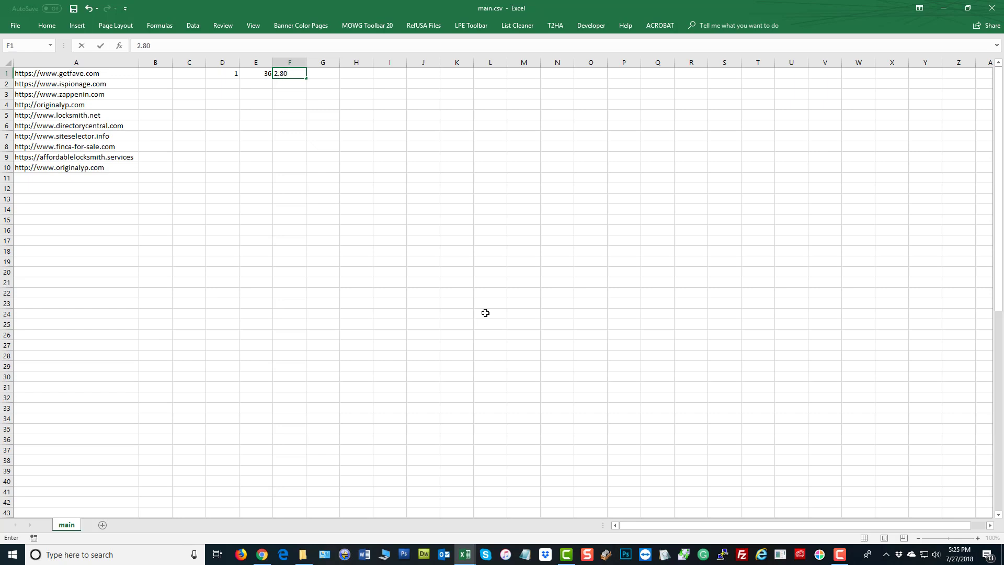
pyautogui.click(482, 313)
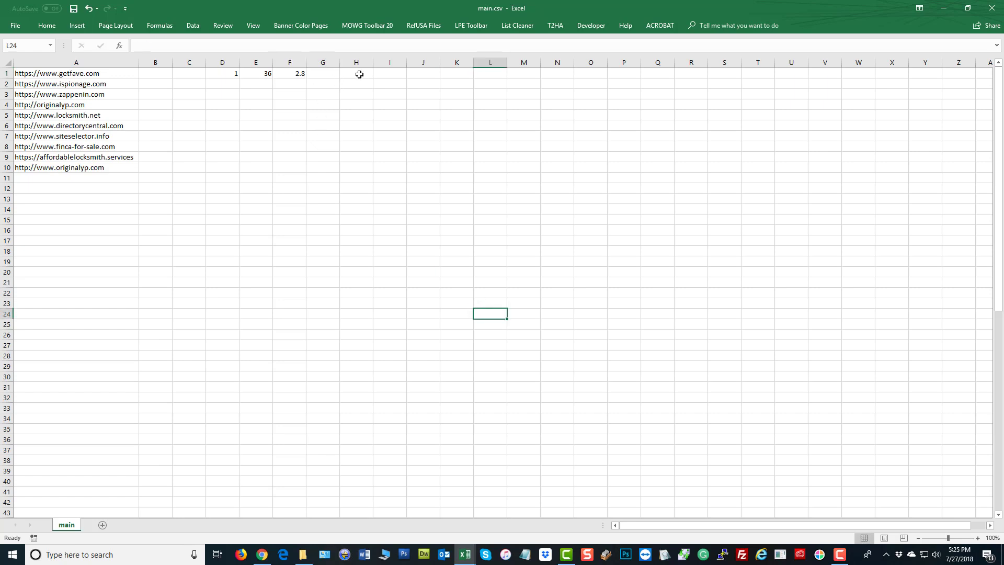
# Enter the formula =D1*E1*F1 in G1
pyautogui.click(335, 73)
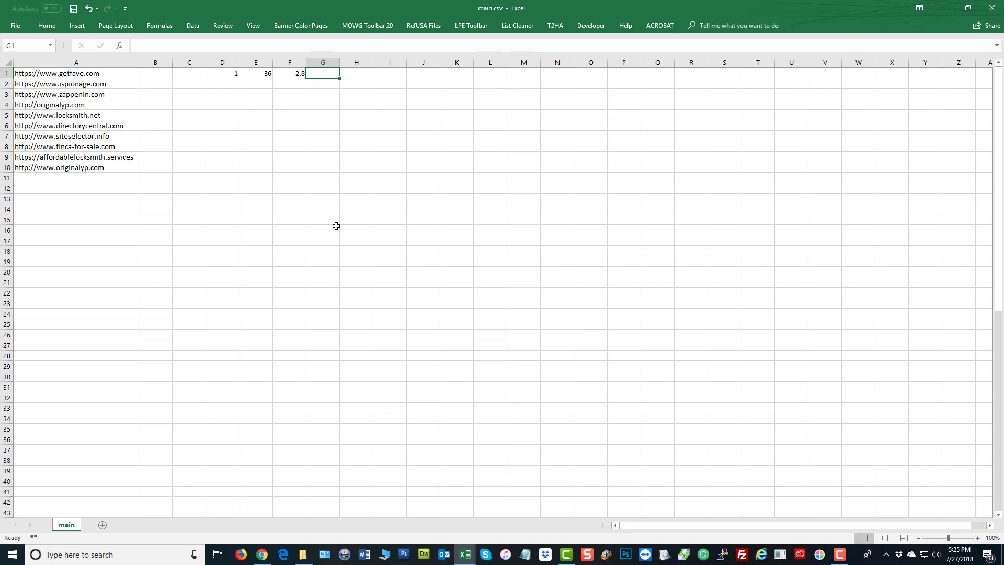
pyautogui.write('=')
pyautogui.click(220, 75)
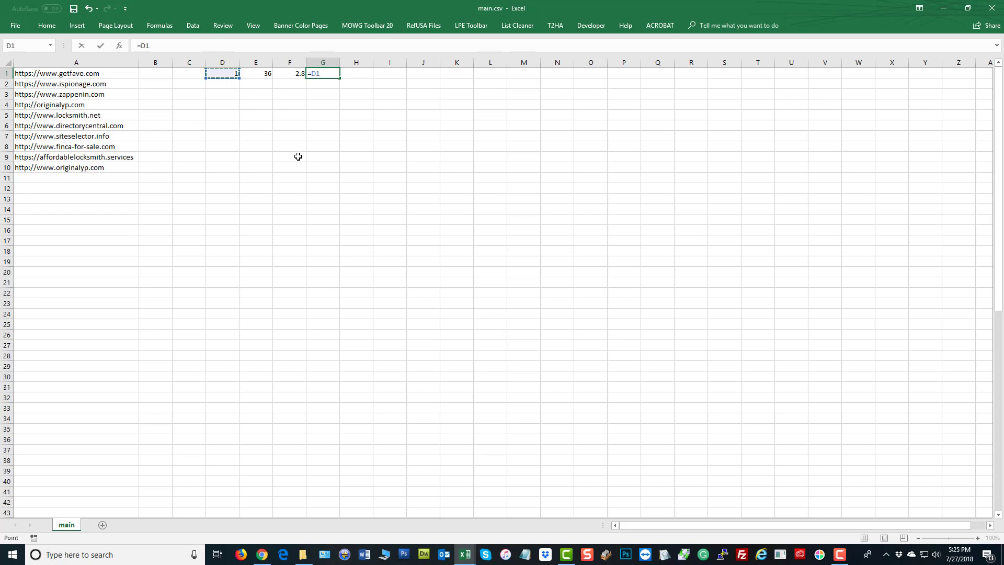
pyautogui.write('*')
pyautogui.click(255, 72)
pyautogui.write('*')
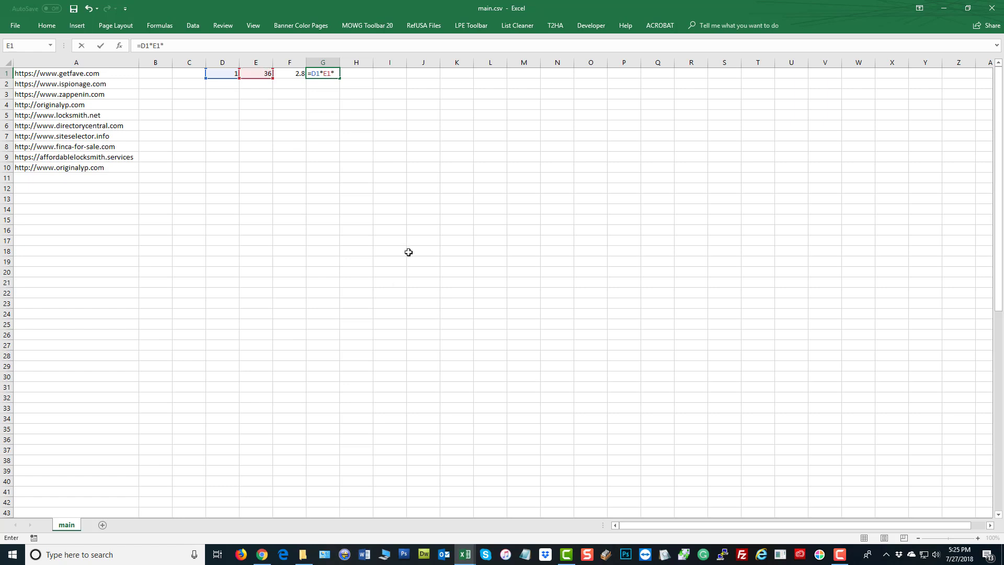
pyautogui.click(299, 74)
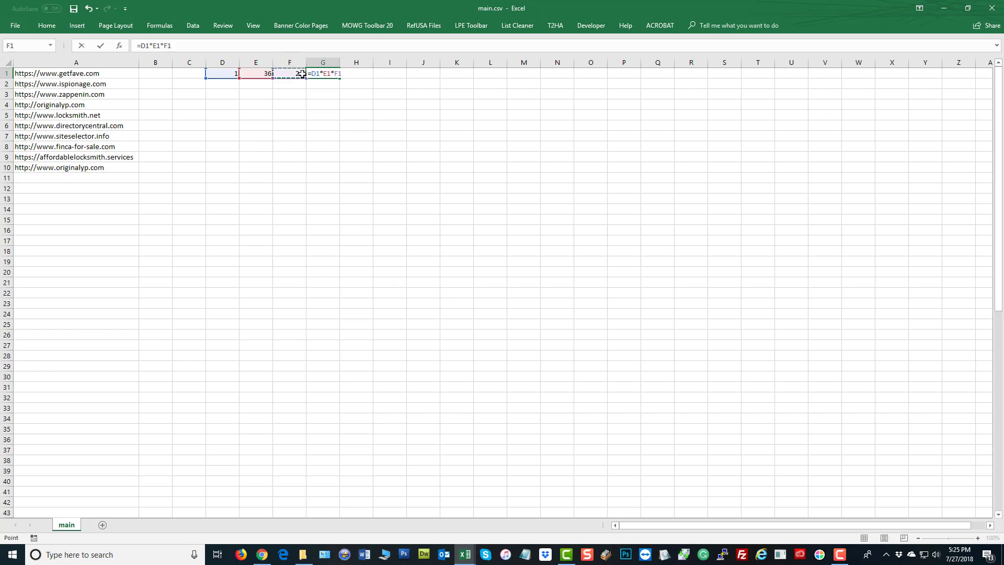
pyautogui.click(103, 48)
pyautogui.click(444, 174)
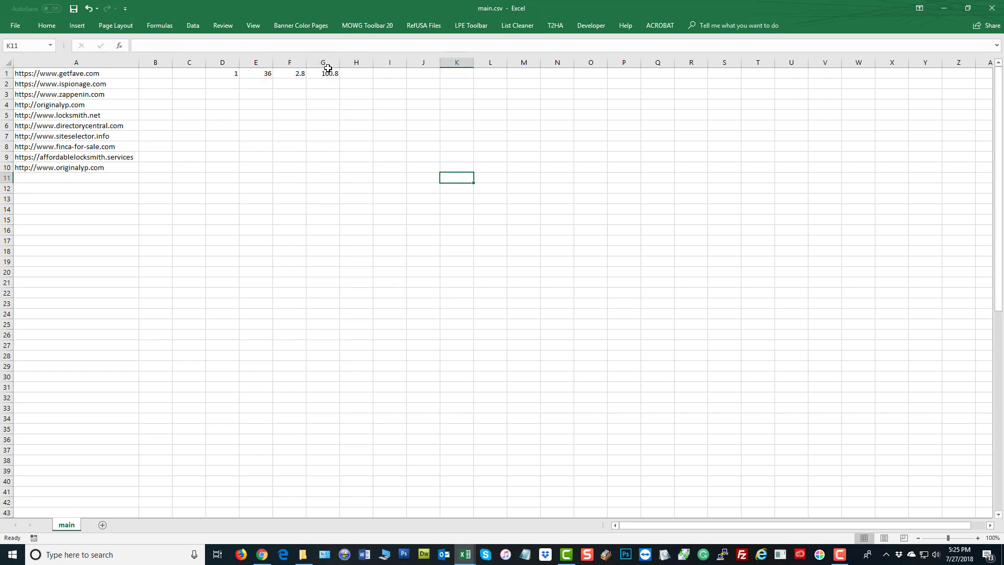
pyautogui.click(328, 70)
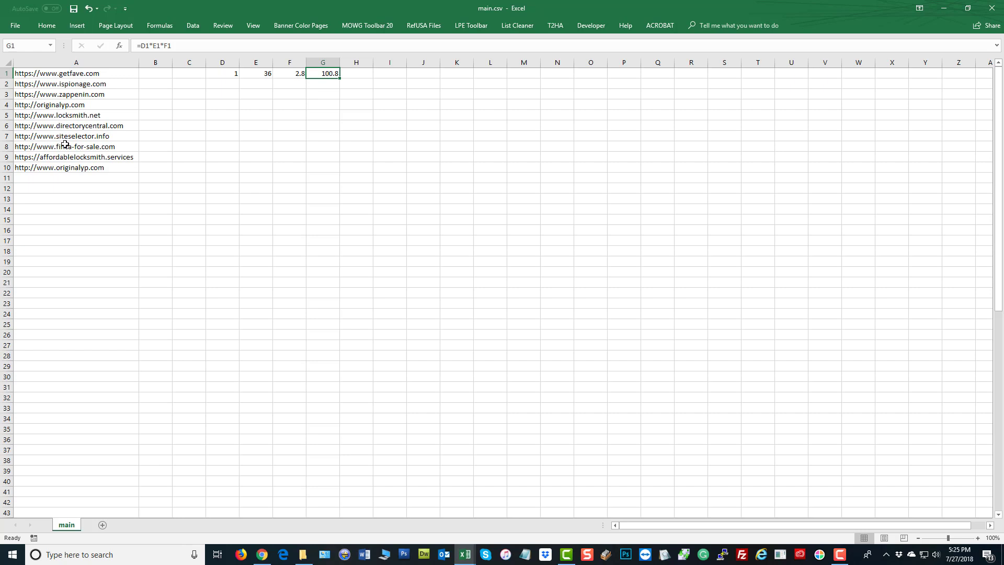
# Change D1 to 3 so G1 recalculates to 302.4
pyautogui.click(219, 74)
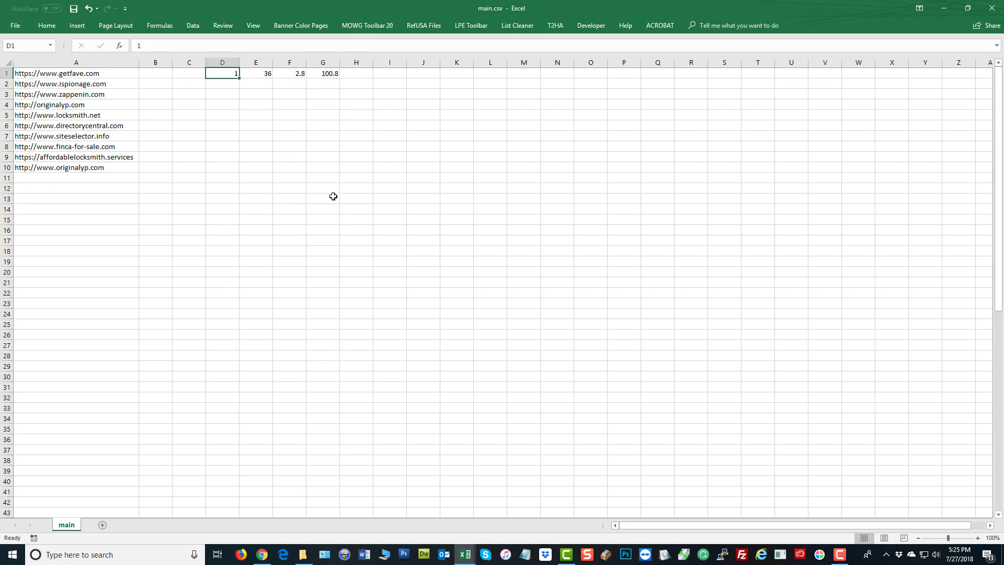
pyautogui.write('3')
pyautogui.press('Return')
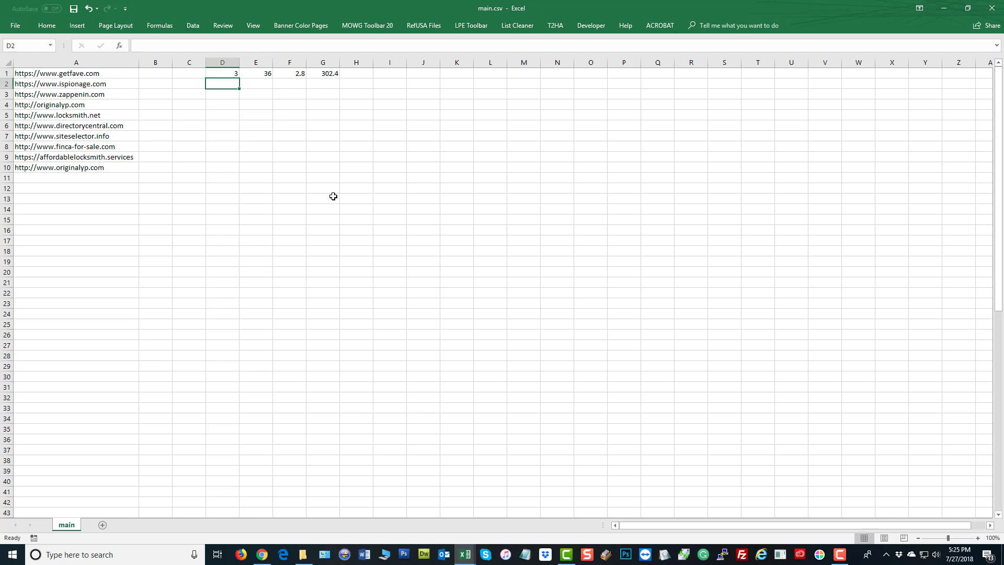
pyautogui.click(321, 74)
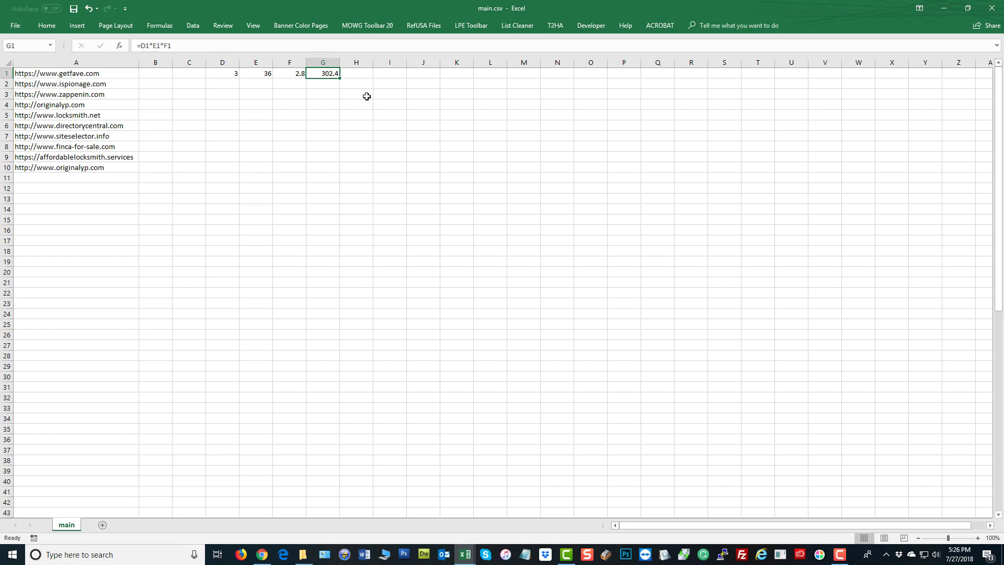
pyautogui.click(392, 74)
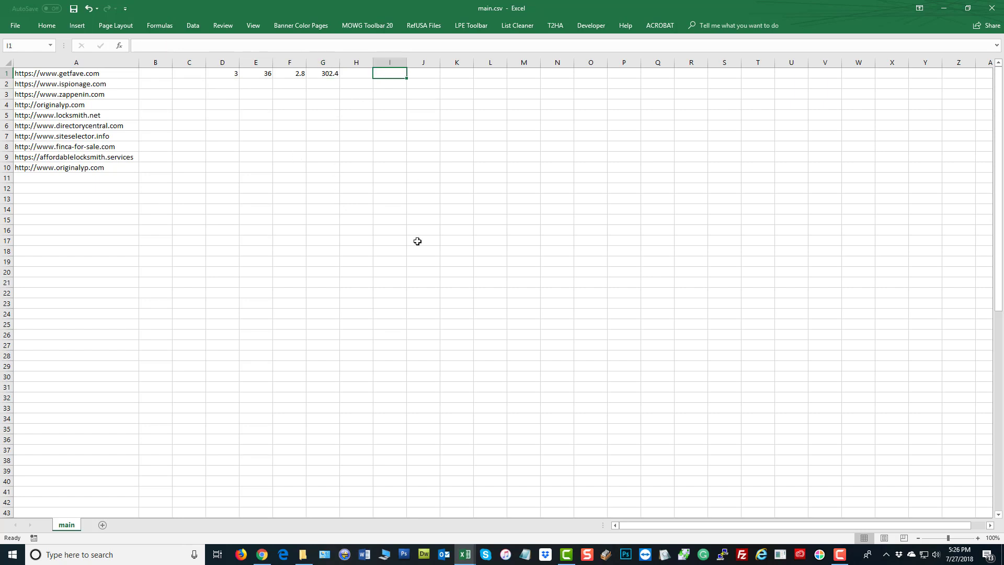
# Enter =G1*4.3 in I1, showing 1300.32, and autofit column I
pyautogui.write('=')
pyautogui.click(327, 74)
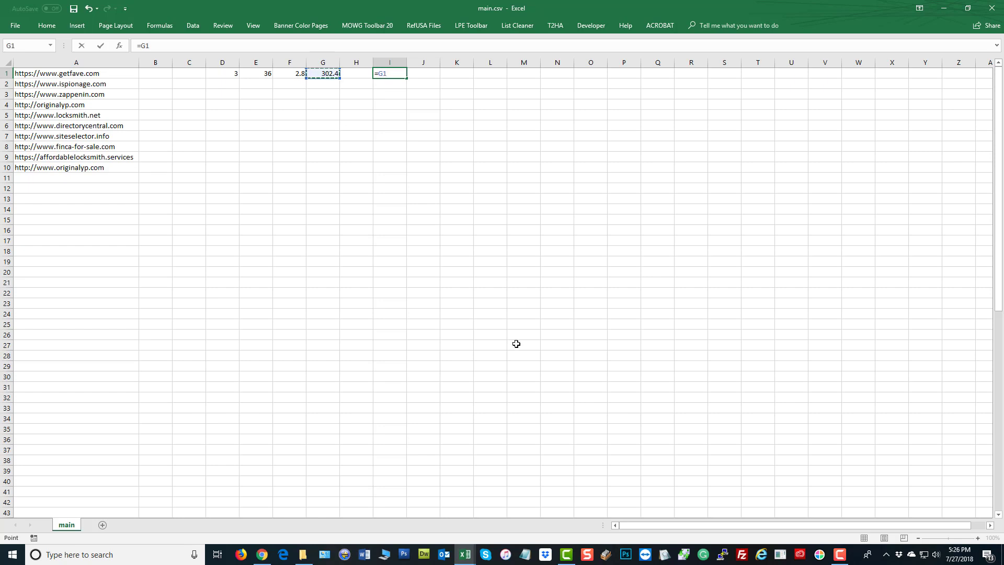
pyautogui.write('*4.3')
pyautogui.press('Return')
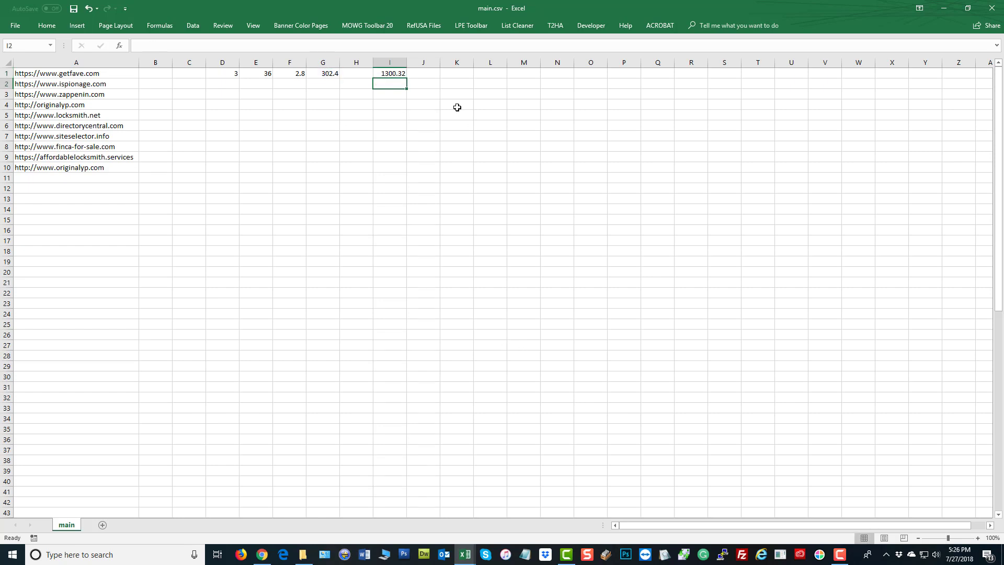
pyautogui.doubleClick(406, 62)
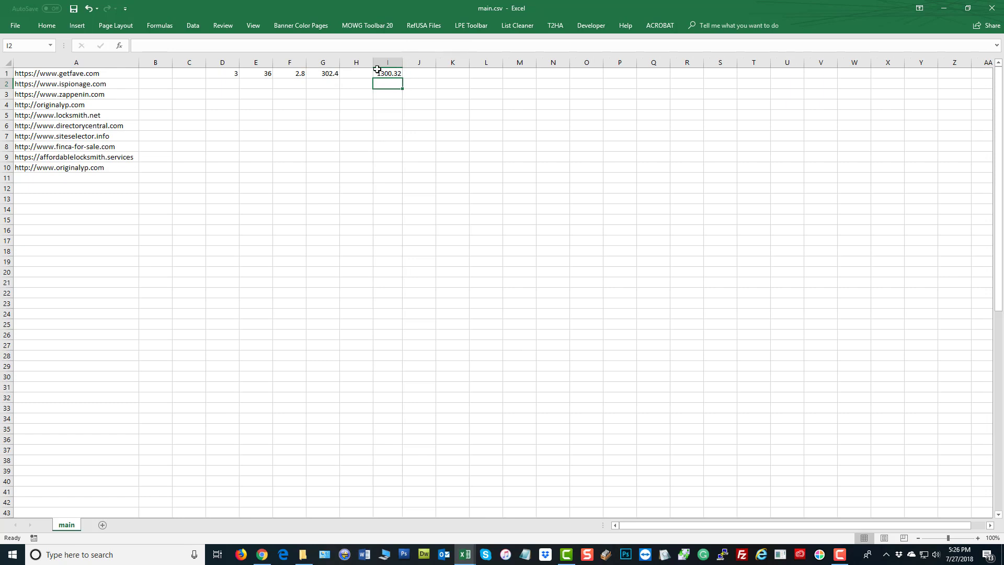
# Review the formulas in I1 and G1 and the first URLs in column A
pyautogui.click(380, 72)
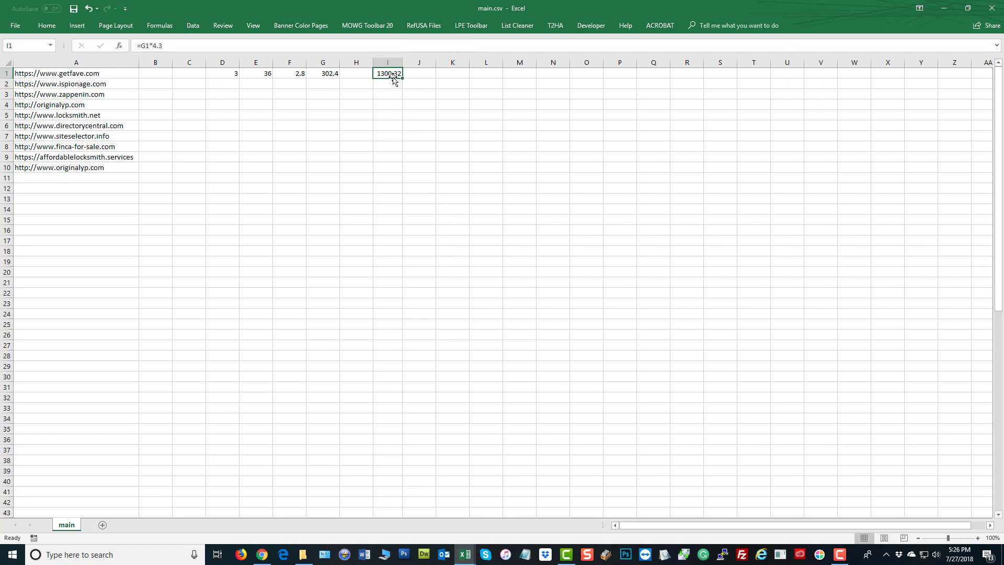
pyautogui.click(323, 72)
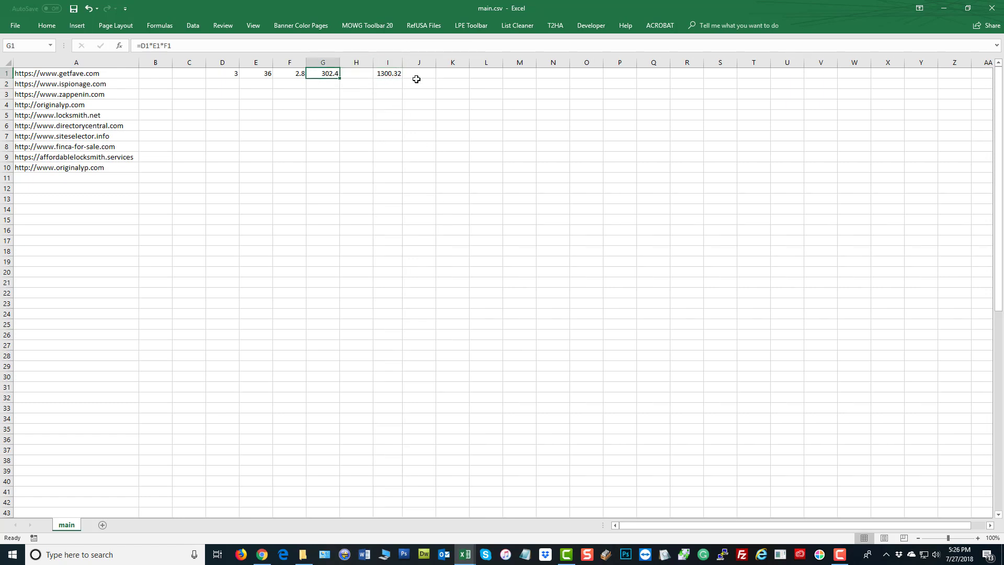
pyautogui.click(387, 75)
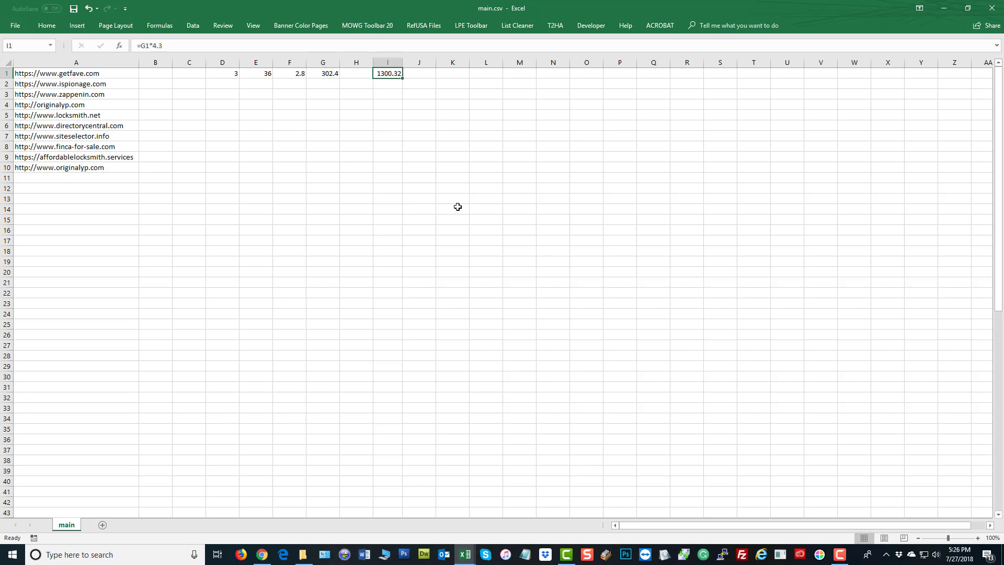
pyautogui.click(59, 74)
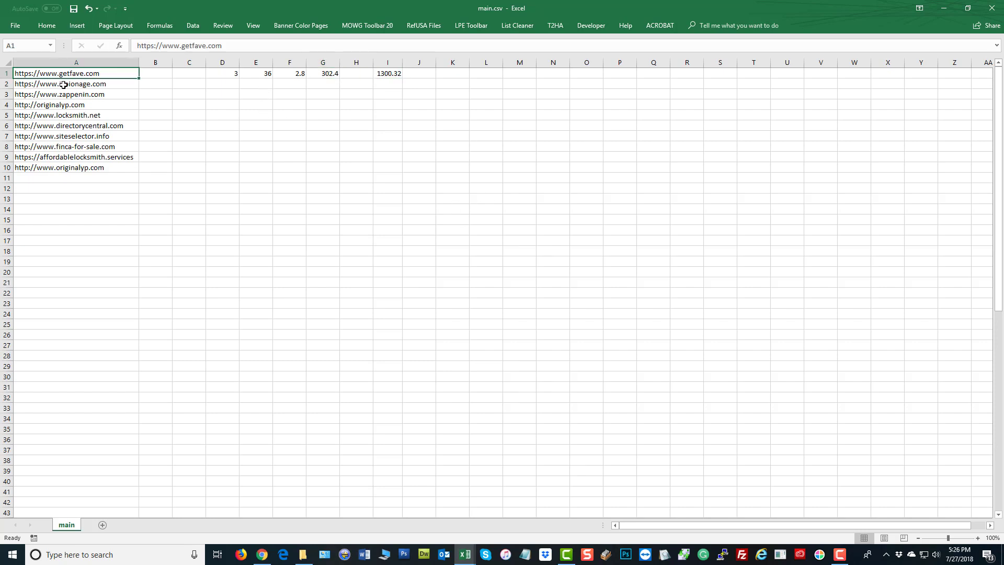
pyautogui.click(60, 84)
pyautogui.click(61, 94)
pyautogui.click(290, 222)
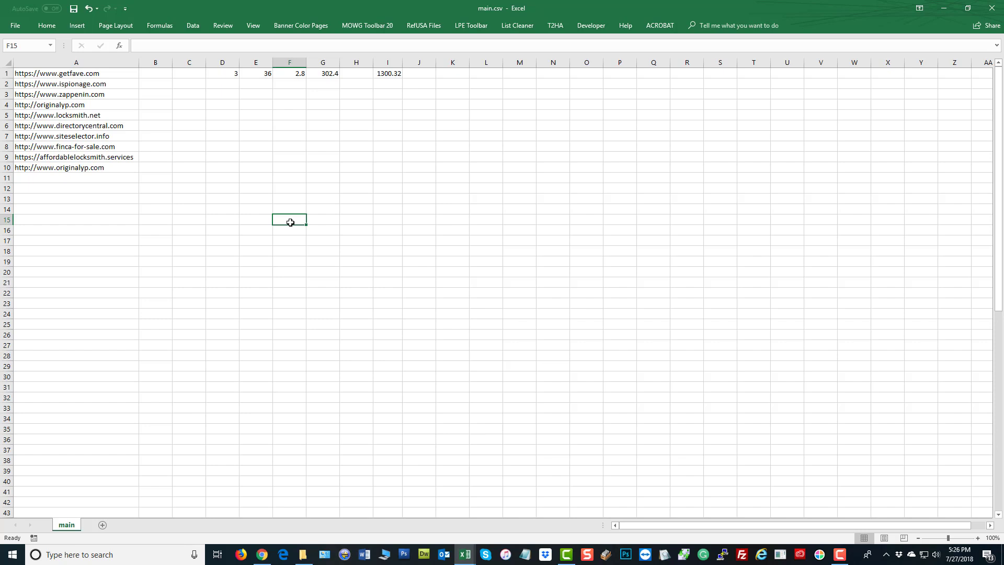
# Enter 5, 36 and 10 in E7, F7 and G7
pyautogui.click(258, 136)
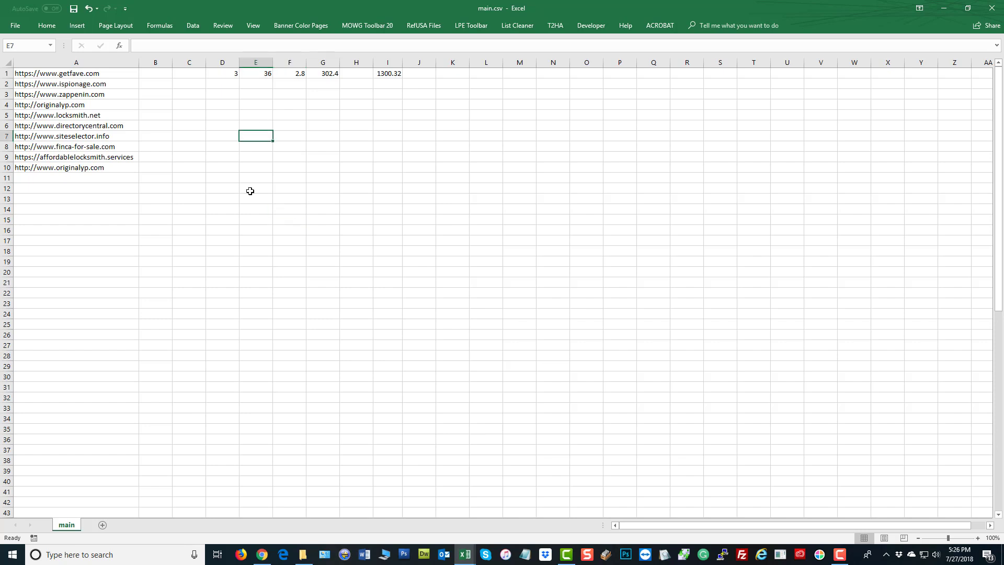
pyautogui.write('5')
pyautogui.click(291, 139)
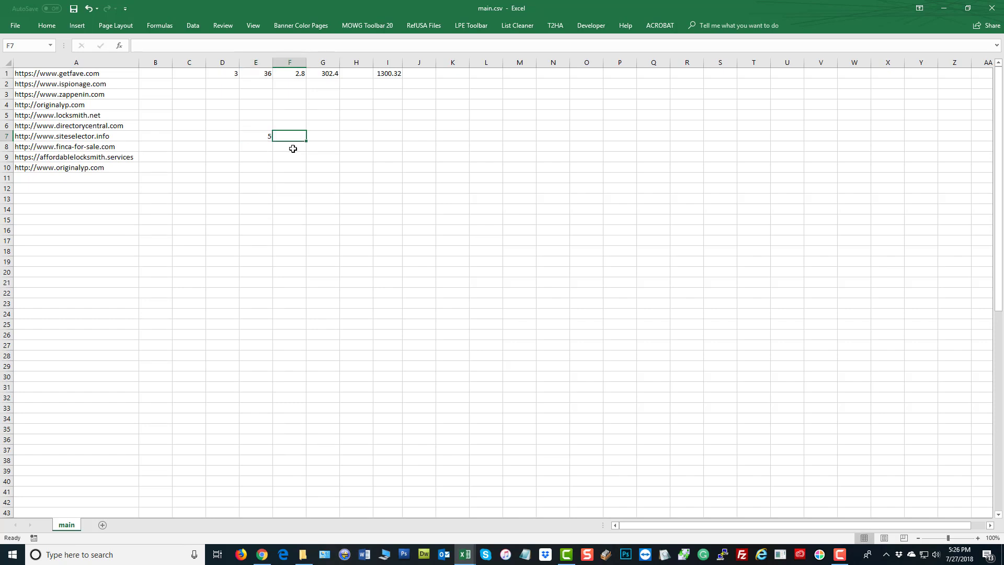
pyautogui.write('36')
pyautogui.click(324, 137)
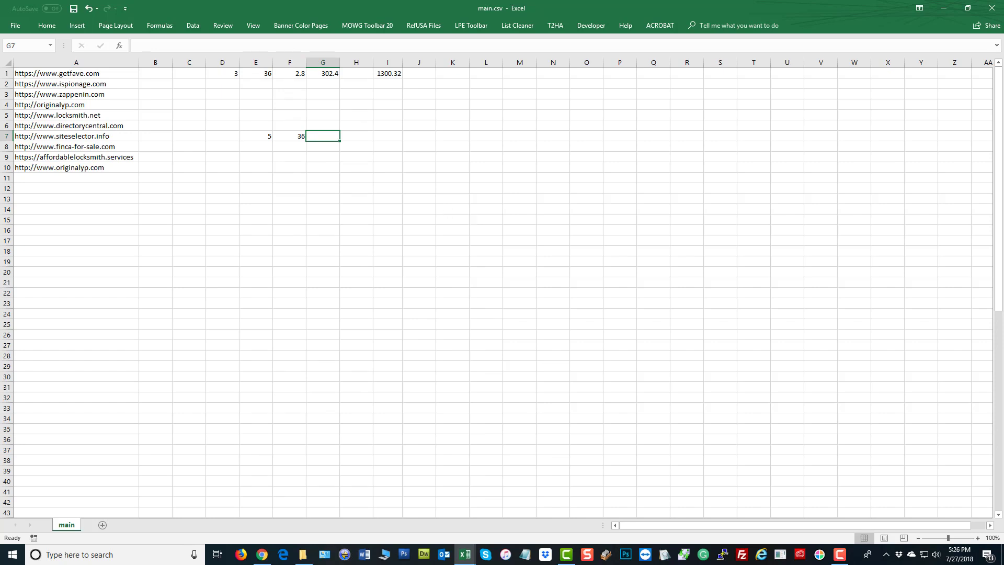
pyautogui.write('10')
pyautogui.click(314, 190)
# Enter =E7*F7*G7 in I7 to get 1800
pyautogui.click(396, 135)
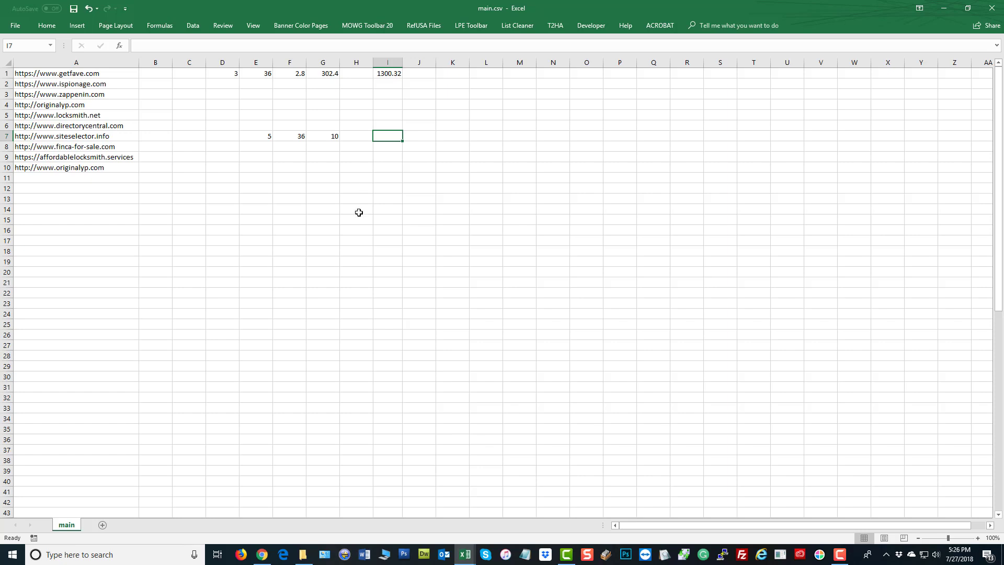
pyautogui.write('=')
pyautogui.click(262, 135)
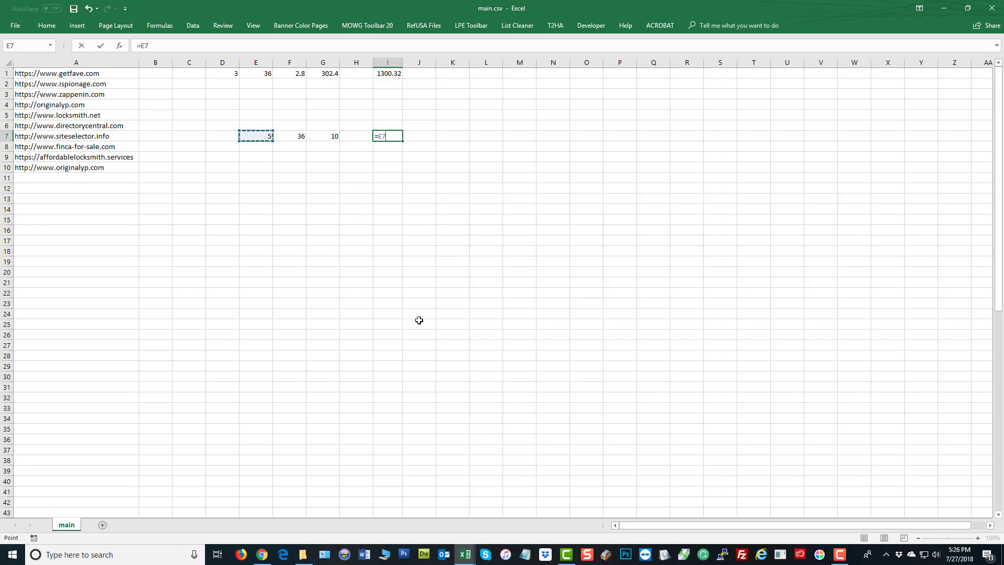
pyautogui.write('*')
pyautogui.click(278, 136)
pyautogui.write('*')
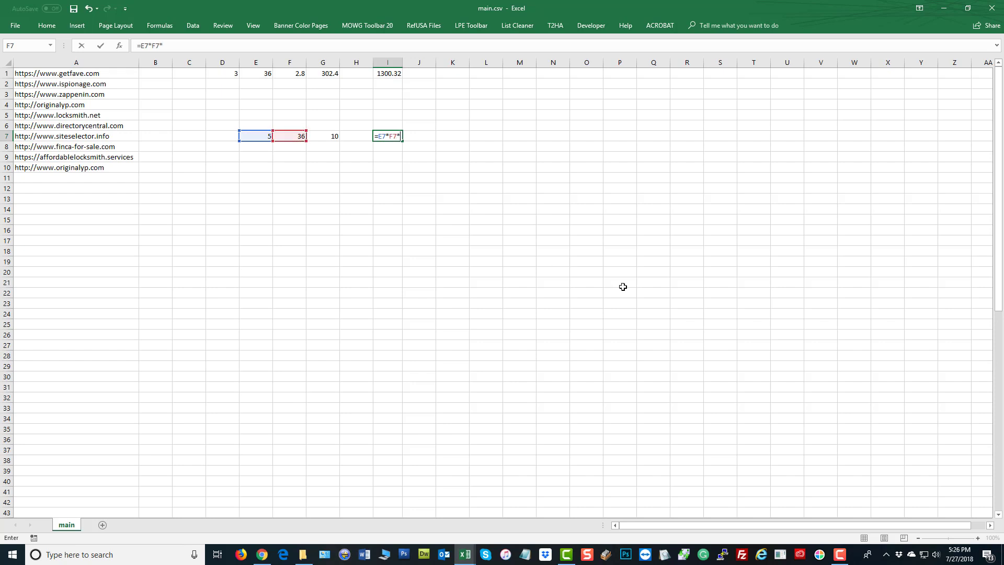
pyautogui.click(323, 136)
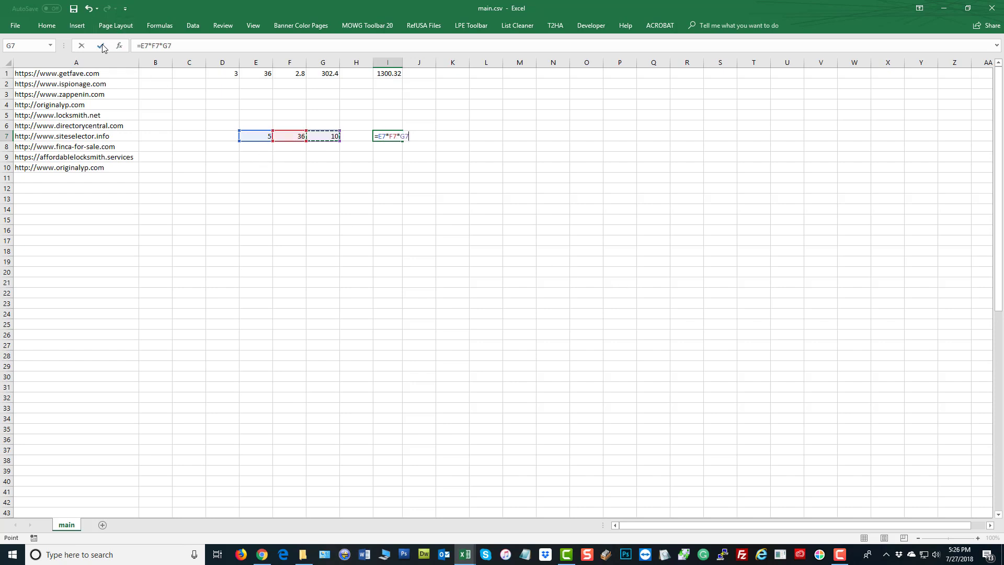
pyautogui.press('Return')
pyautogui.click(452, 208)
pyautogui.click(445, 138)
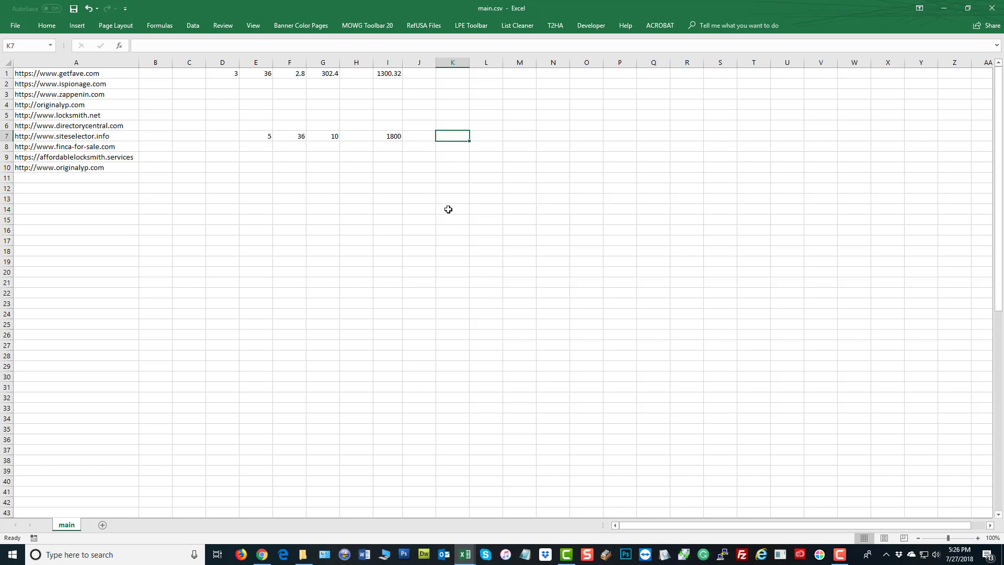
# Enter =I7/60 in K7, showing 30, then check the formulas in K7 and I1
pyautogui.write('=')
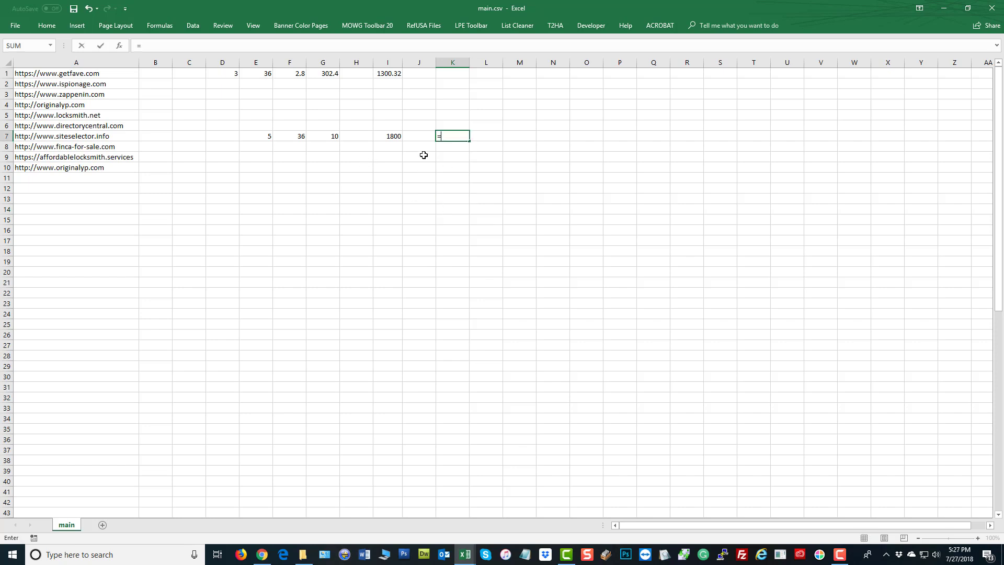
pyautogui.click(390, 136)
pyautogui.write('/60')
pyautogui.press('Return')
pyautogui.click(448, 194)
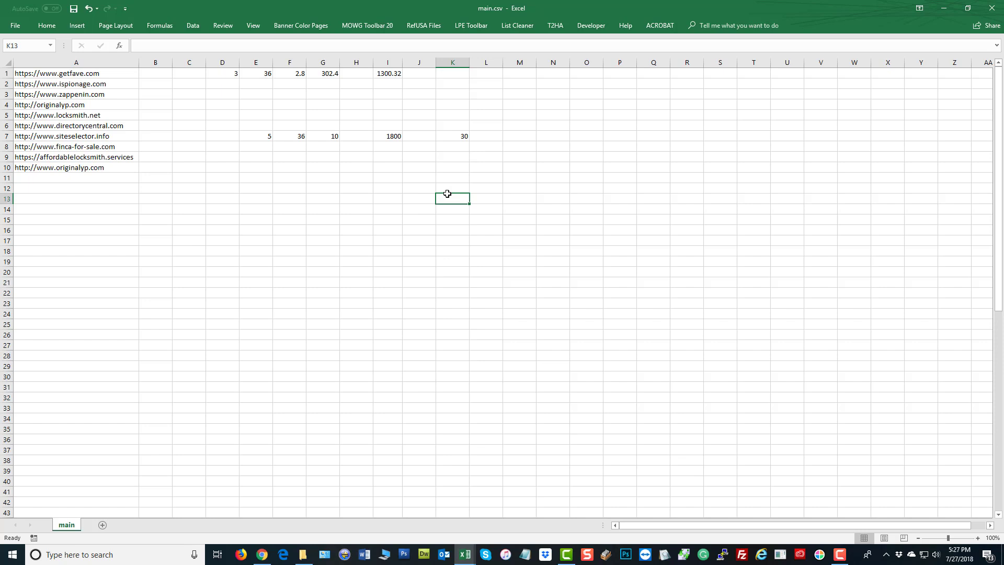
pyautogui.click(453, 137)
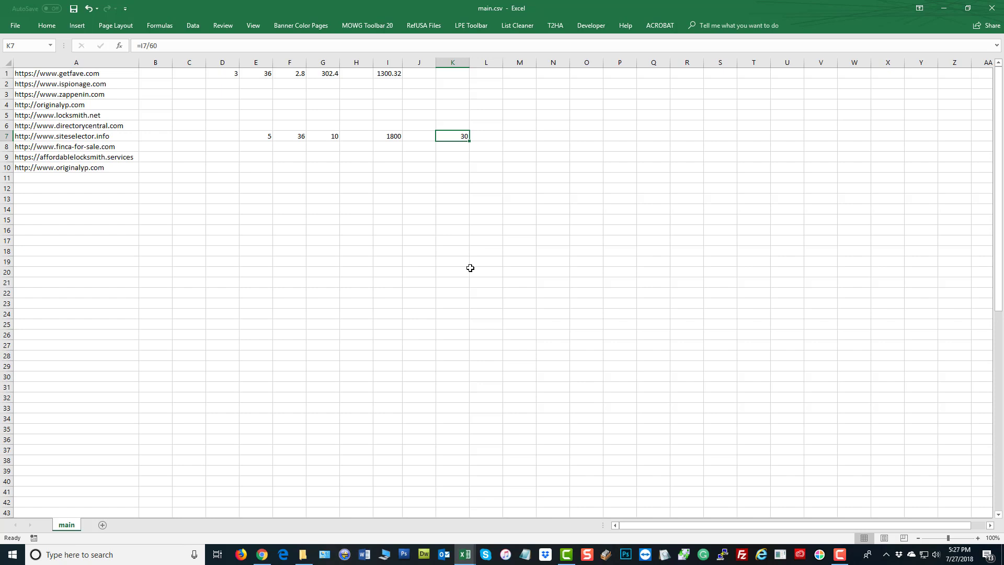
pyautogui.click(391, 76)
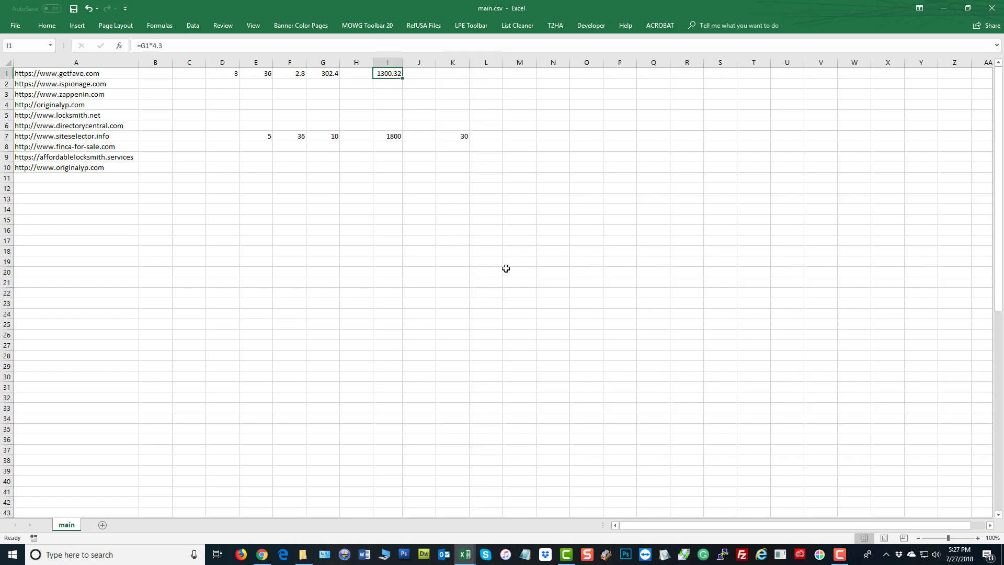
# Enter =I1*12 in K1 to get 15603.84, then review the K1 and K7 formulas
pyautogui.click(443, 76)
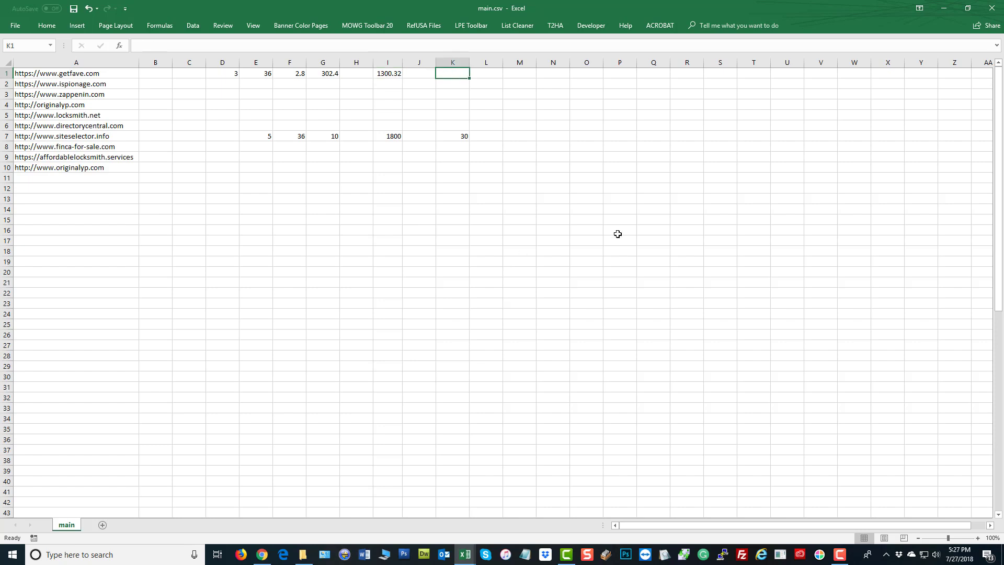
pyautogui.write('=')
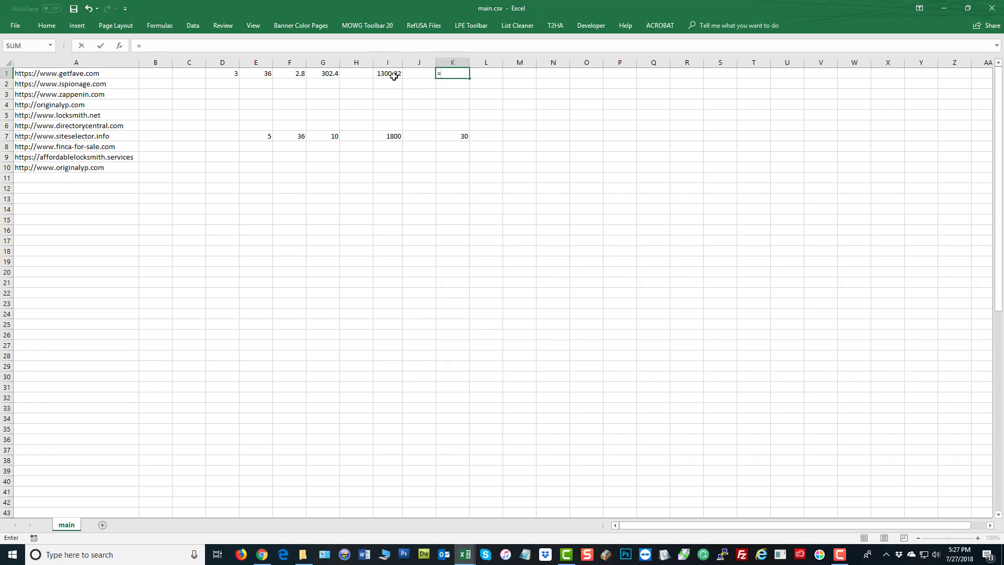
pyautogui.click(392, 73)
pyautogui.write('*12')
pyautogui.press('Return')
pyautogui.click(589, 216)
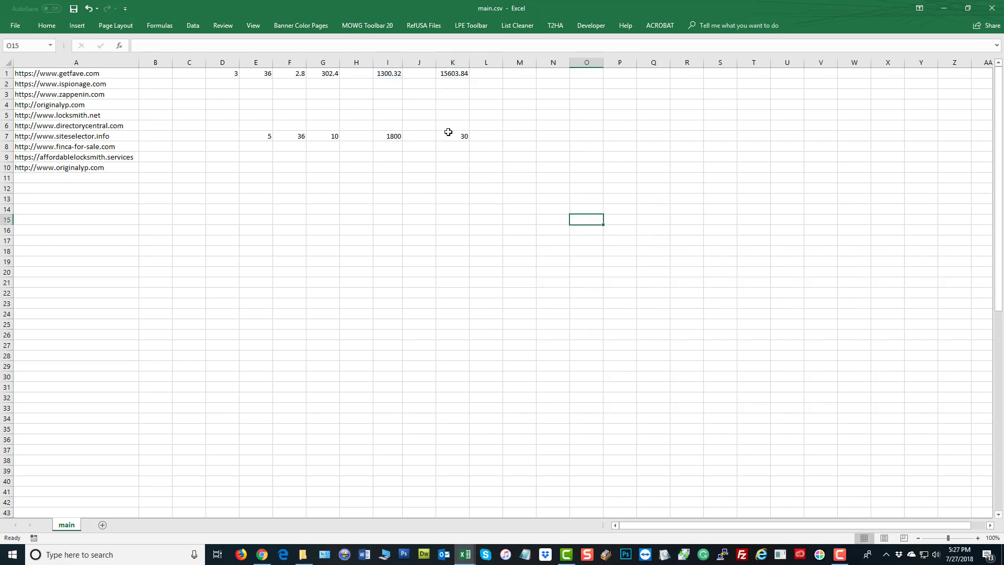
pyautogui.click(450, 74)
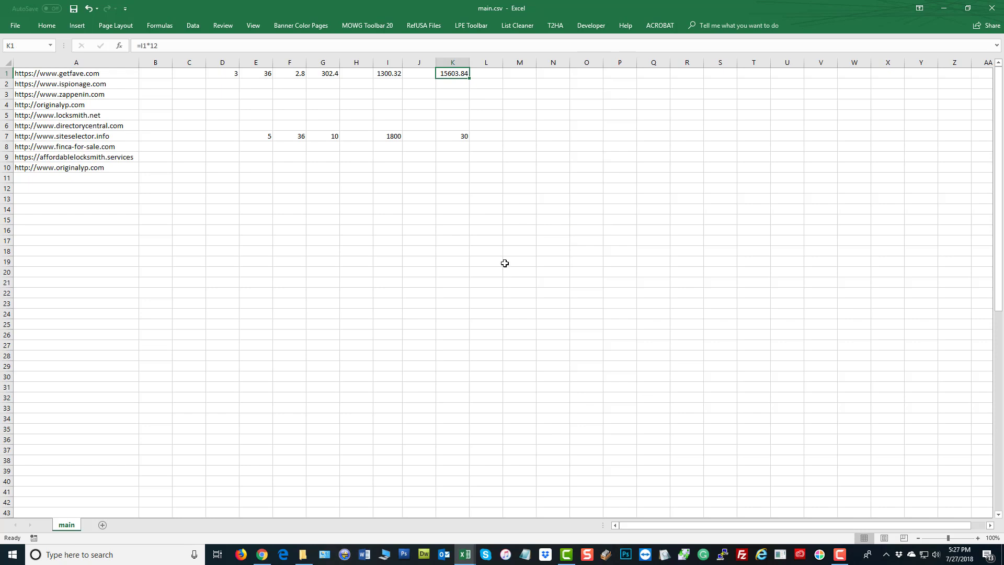
pyautogui.click(450, 138)
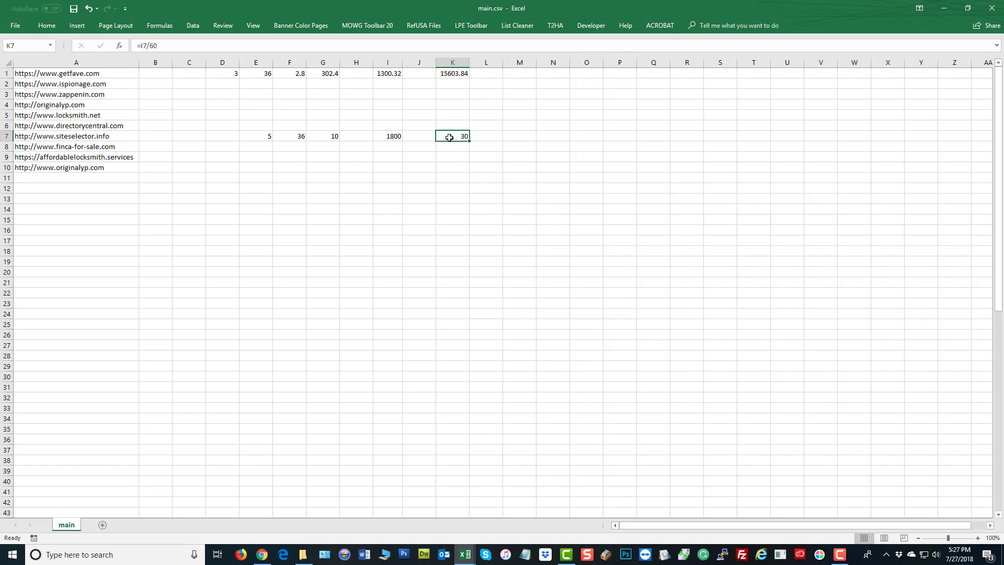
pyautogui.click(409, 238)
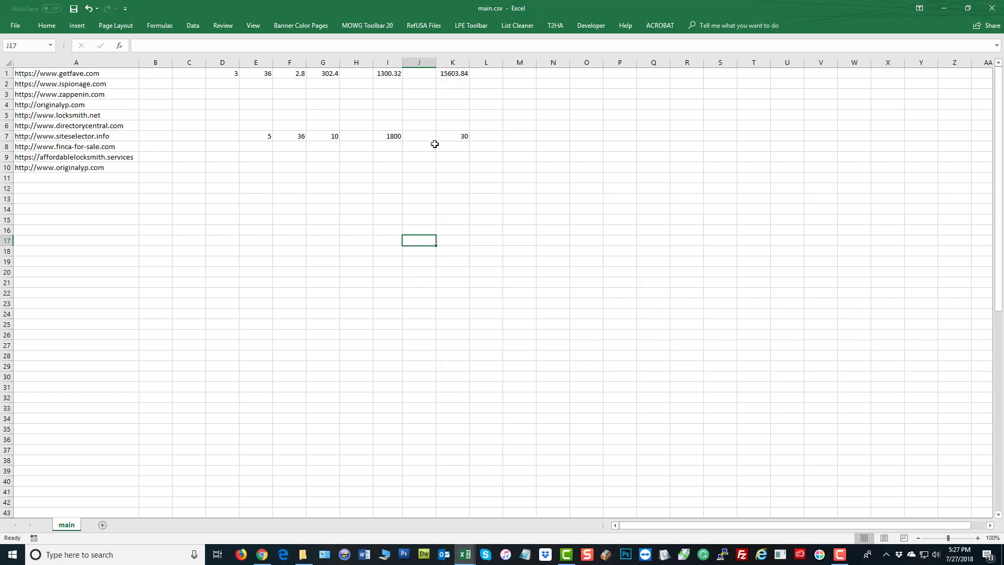
# Change D1 from 3 to 6 and G7 from 10 to 20
pyautogui.click(232, 74)
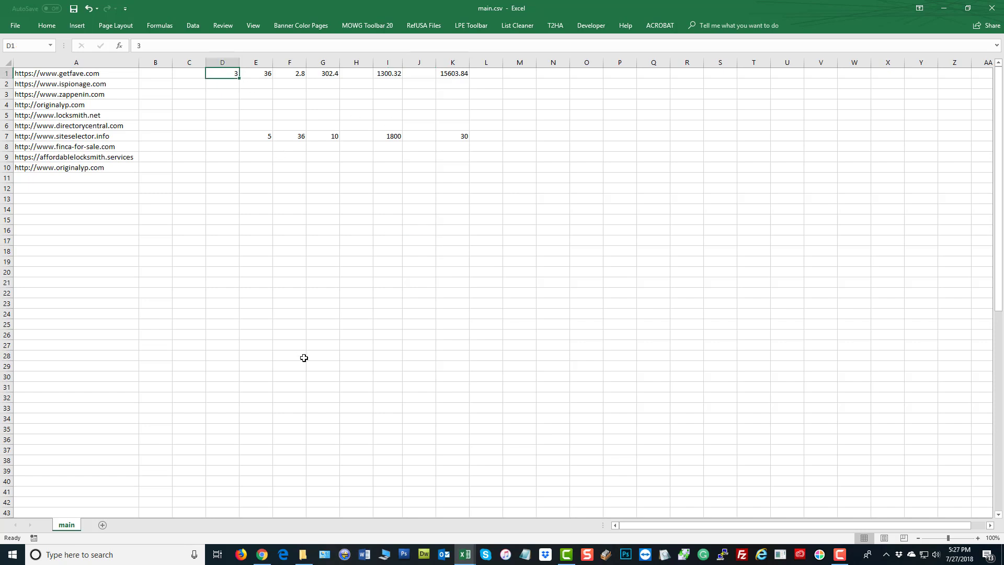
pyautogui.write('6')
pyautogui.click(442, 294)
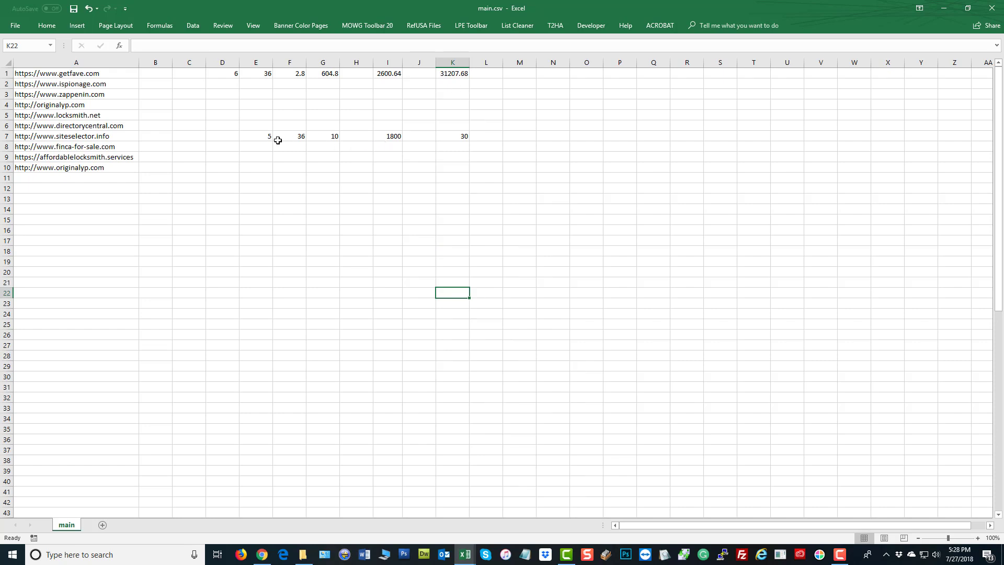
pyautogui.click(328, 141)
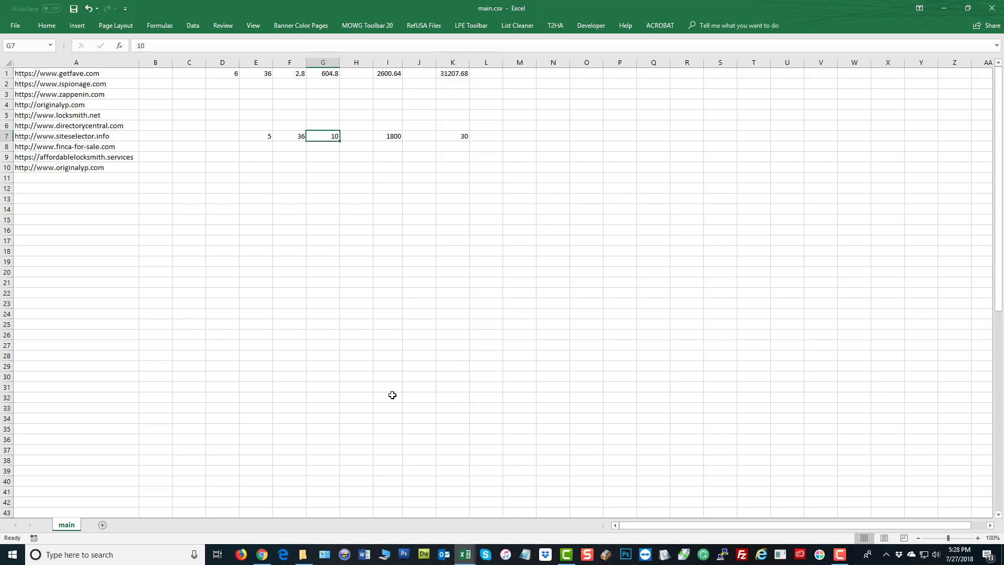
pyautogui.write('20')
pyautogui.press('Return')
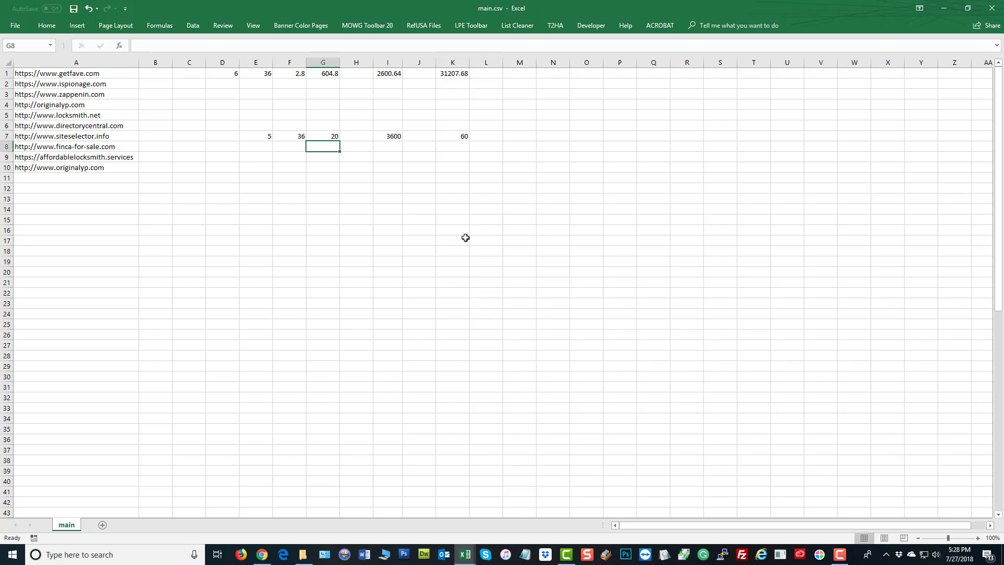
# Confirm K1 recalculated to 31207.68 and review the ten URLs in A1:A10
pyautogui.click(484, 168)
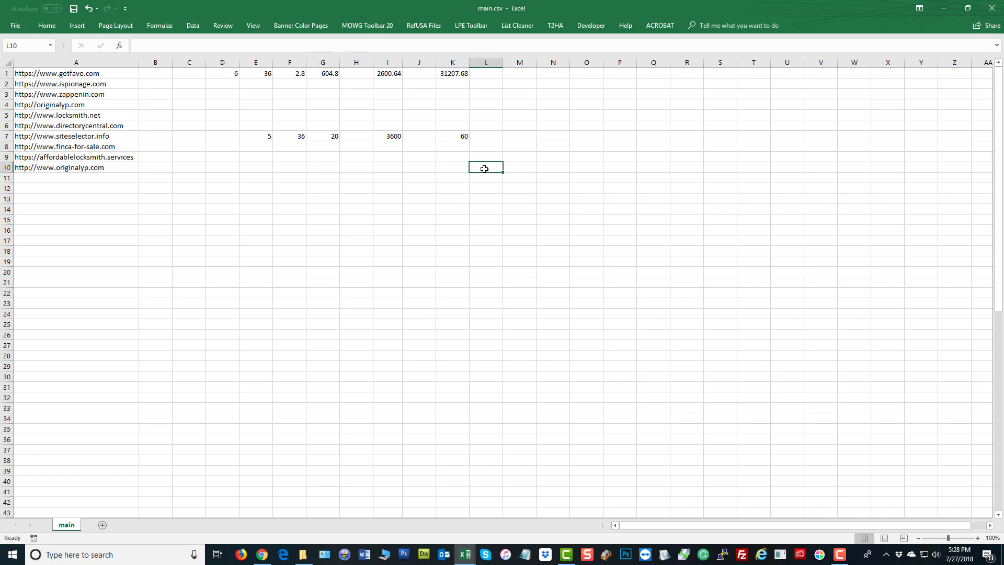
pyautogui.click(453, 74)
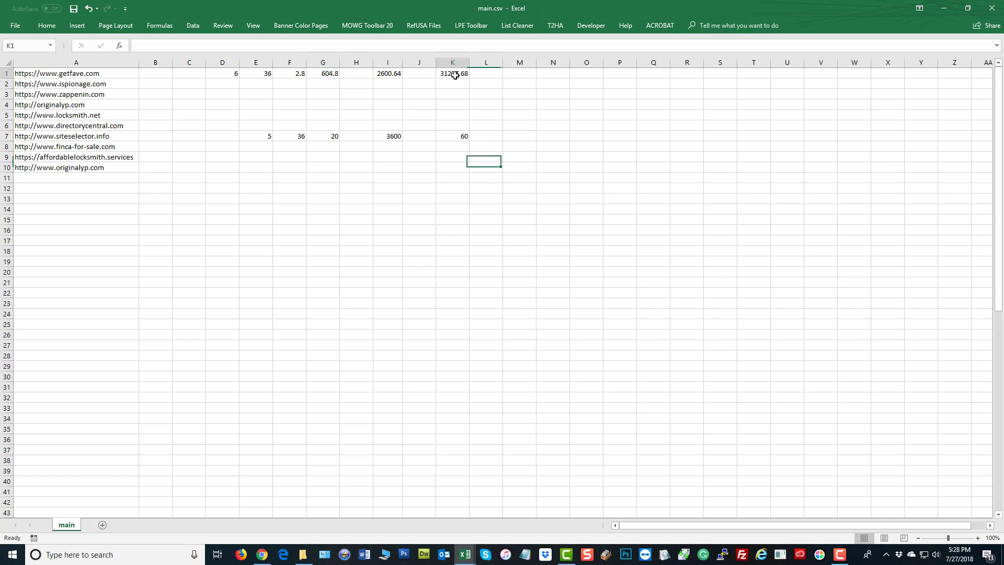
pyautogui.click(276, 218)
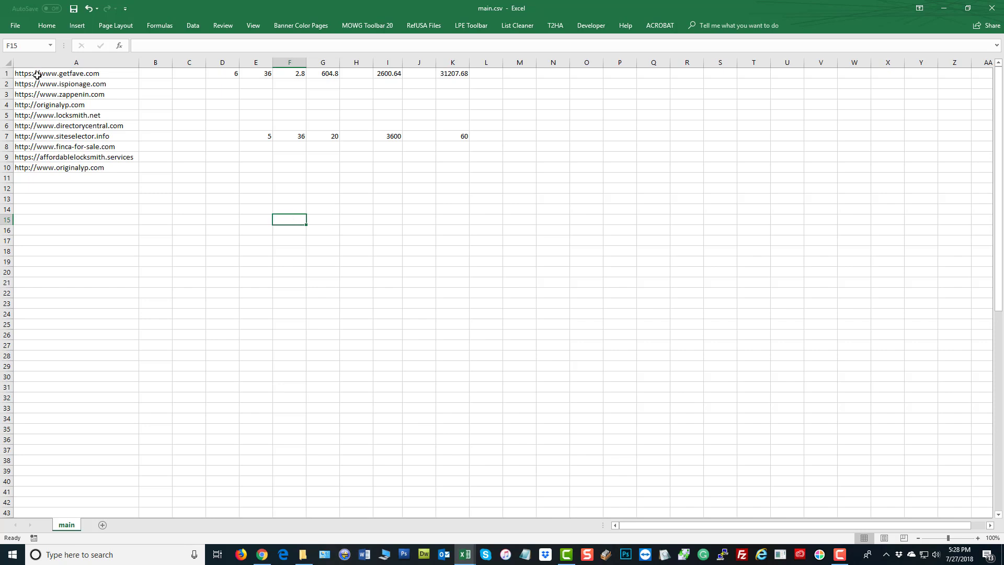
pyautogui.moveTo(37, 76); pyautogui.dragTo(34, 169)
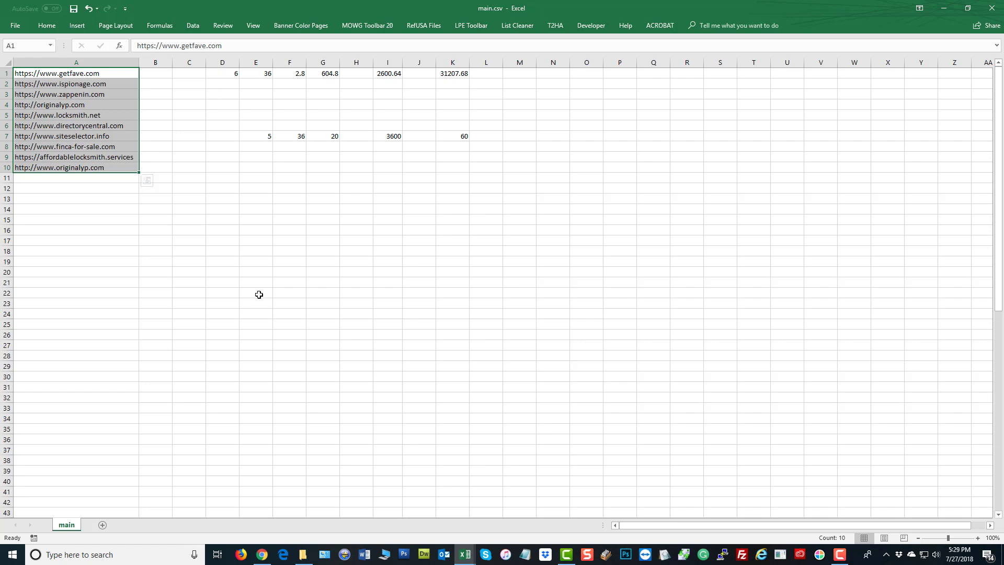
pyautogui.click(319, 275)
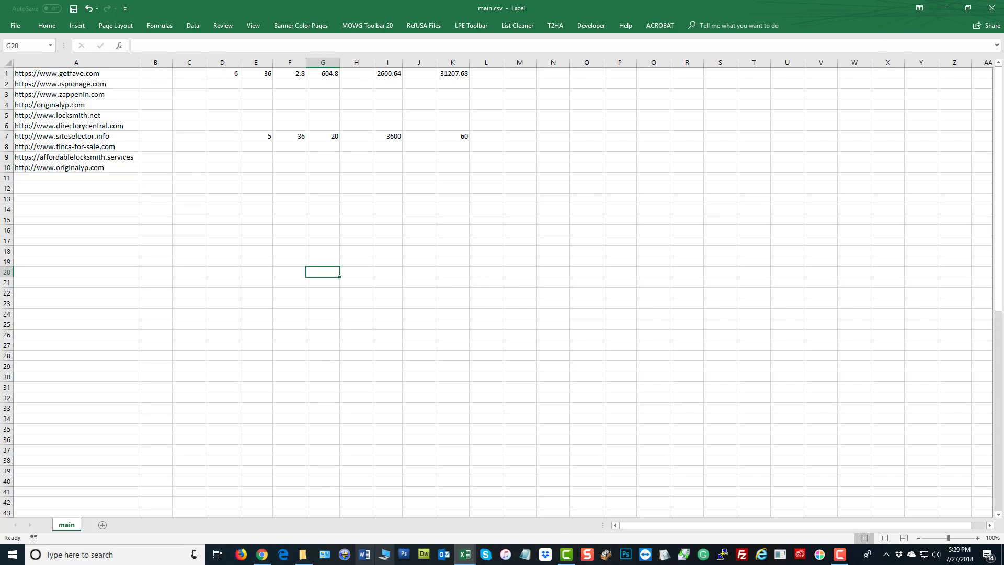
# Switch to the Locksmith-Websites-and-Phones workbook and look over the Backlink Source table entries
pyautogui.moveTo(465, 557)
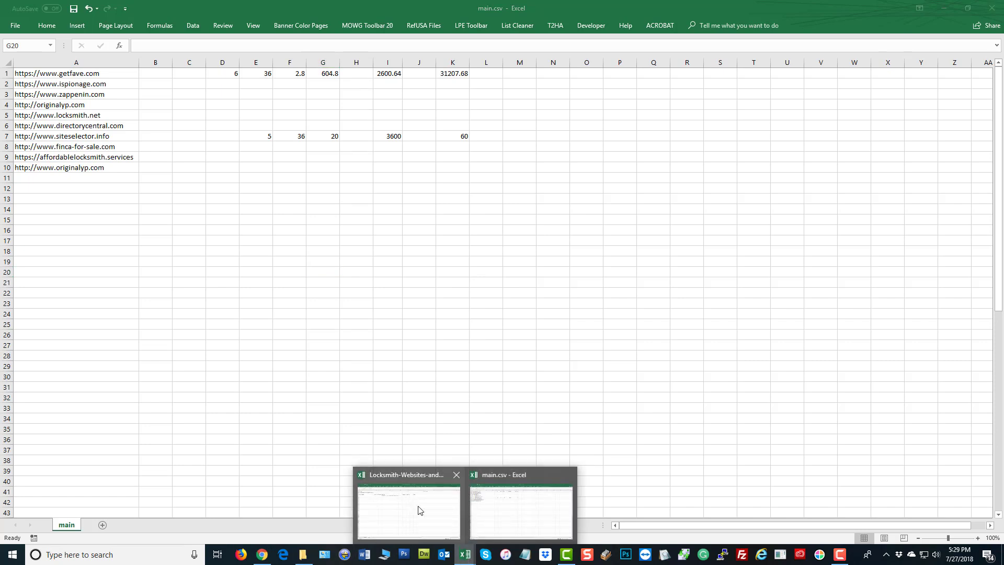
pyautogui.click(419, 506)
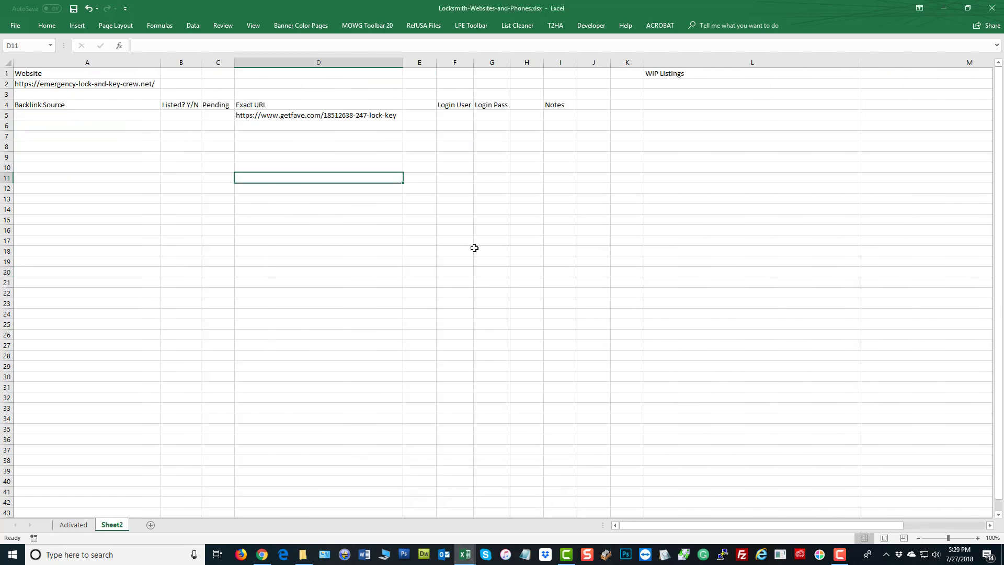
pyautogui.click(461, 105)
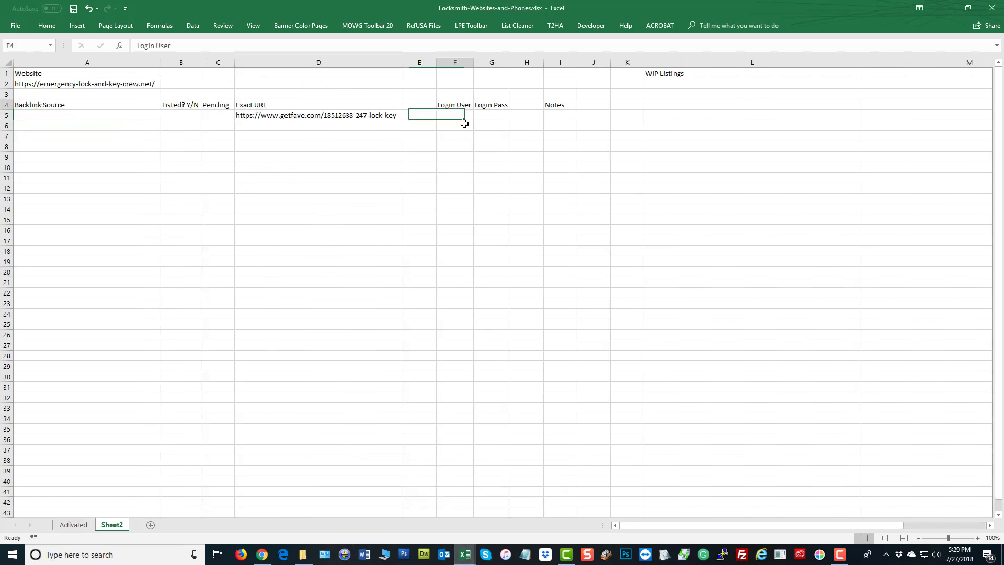
pyautogui.click(489, 113)
pyautogui.click(70, 115)
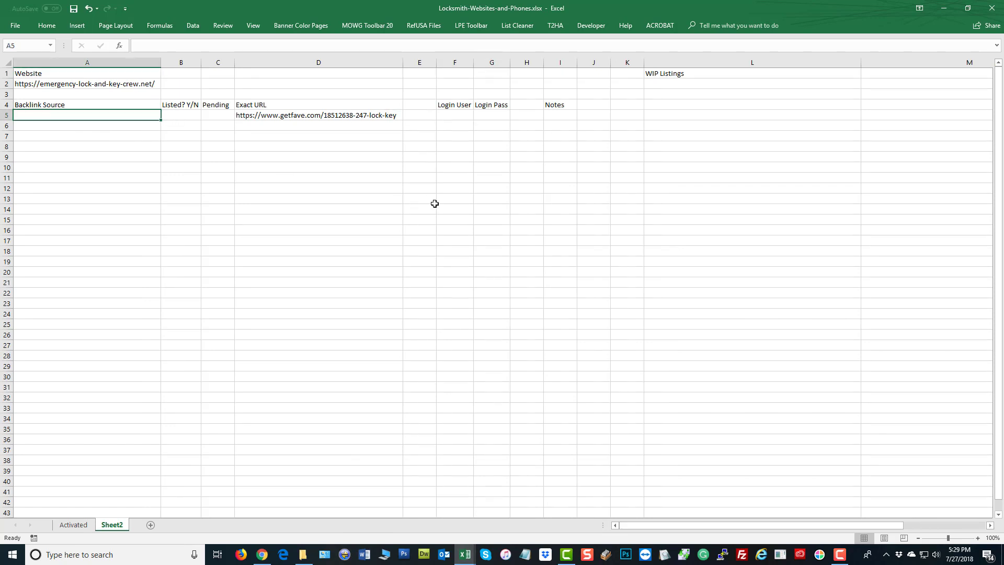
pyautogui.click(554, 112)
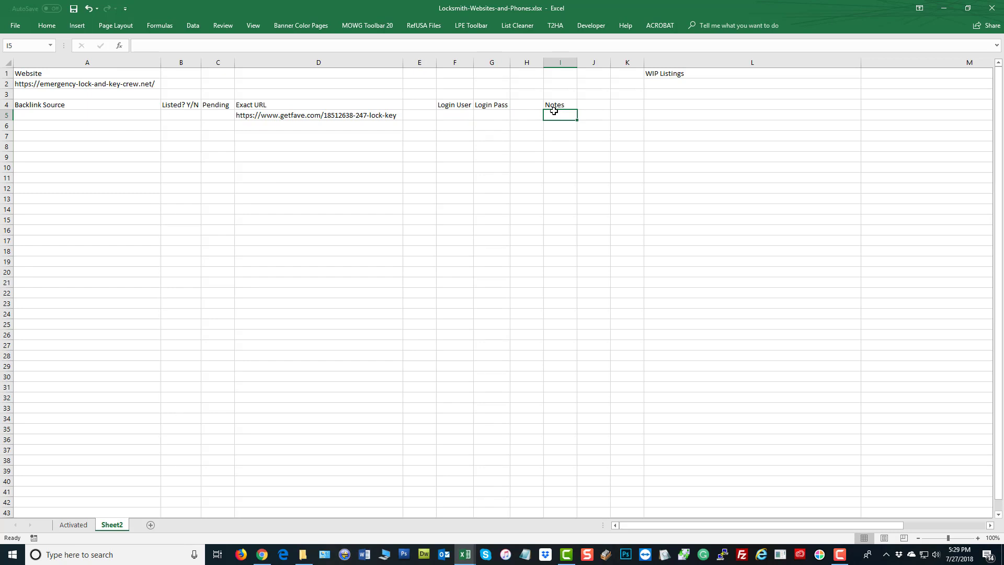
pyautogui.click(182, 114)
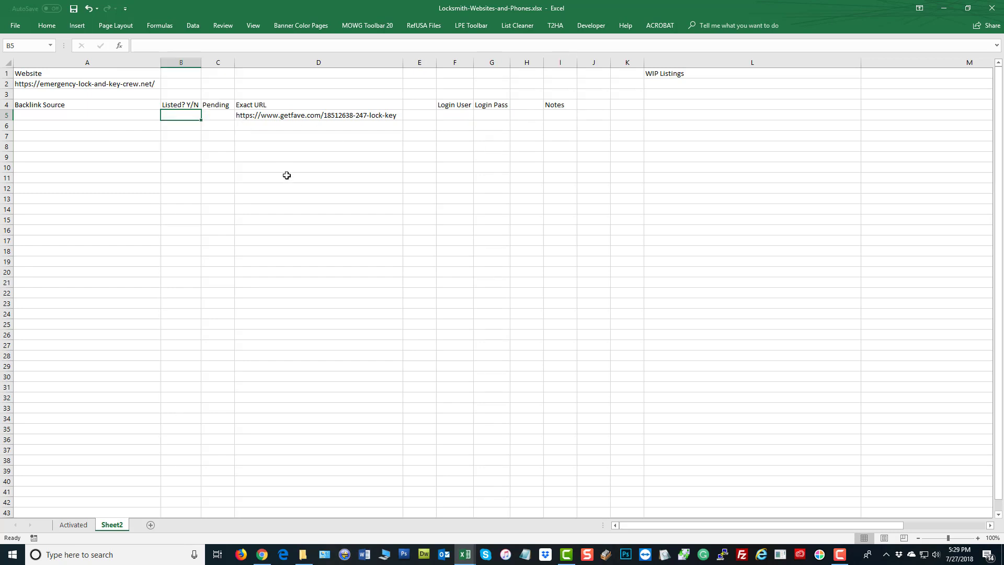
pyautogui.click(295, 114)
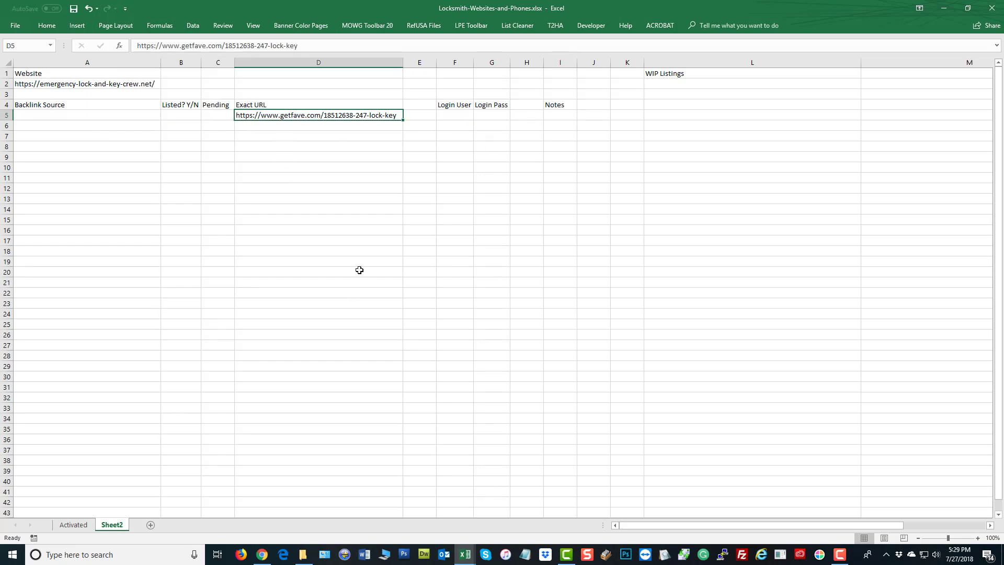
pyautogui.click(213, 116)
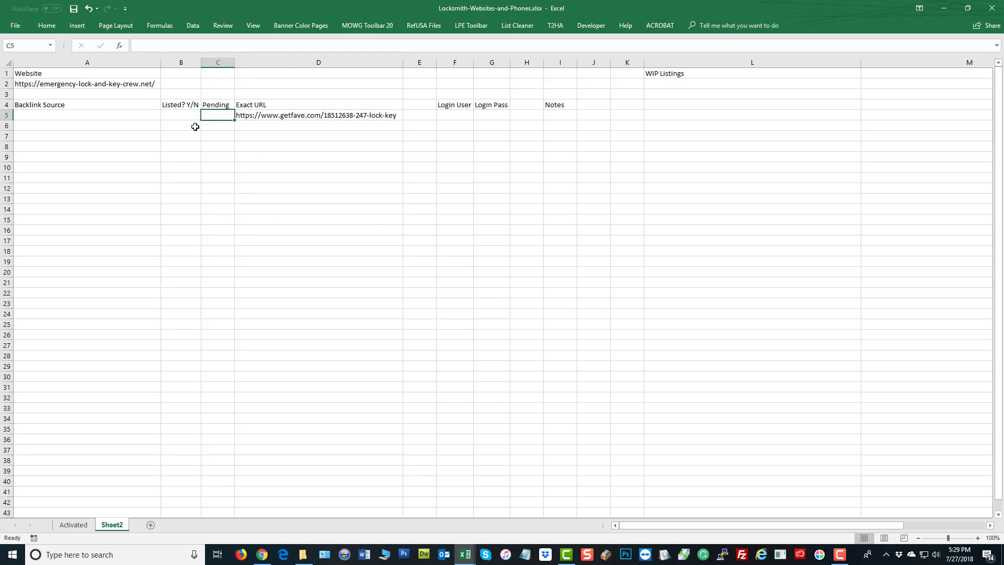
pyautogui.click(182, 116)
pyautogui.click(681, 300)
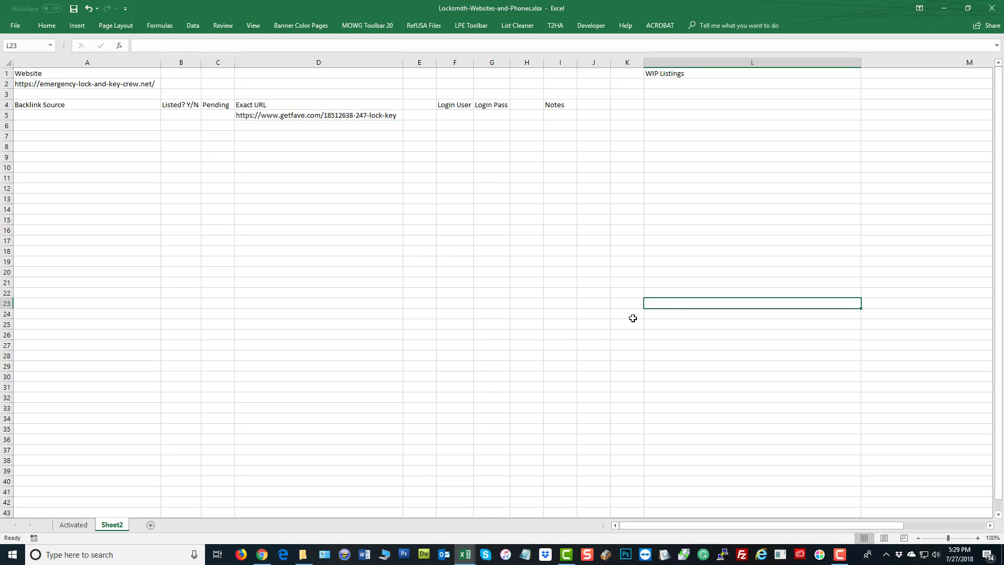
# Insert 15 blank rows at rows 3–17 above the Backlink Source table
pyautogui.click(43, 93)
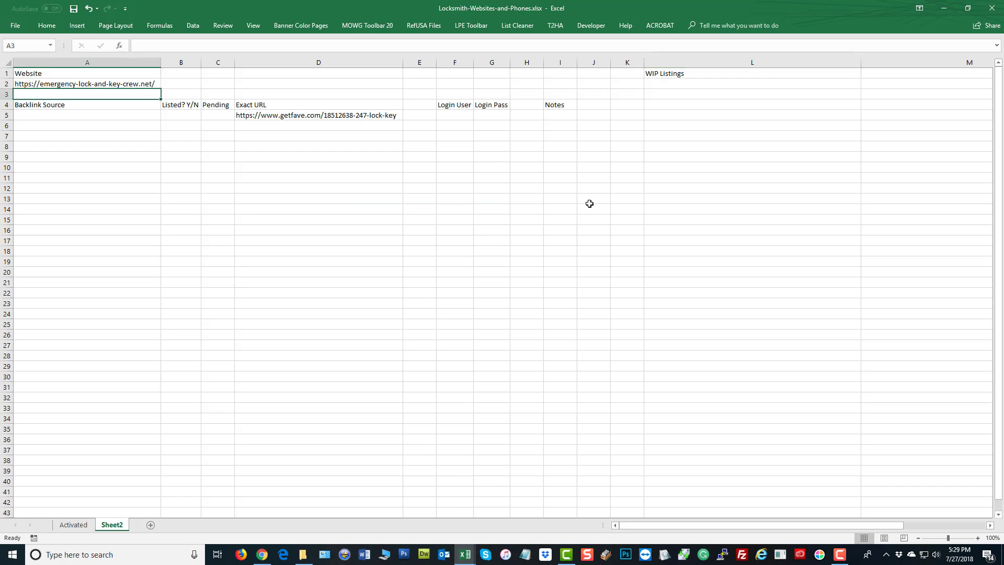
pyautogui.click(7, 97)
pyautogui.moveTo(6, 98); pyautogui.dragTo(6, 241)
pyautogui.rightClick(68, 204)
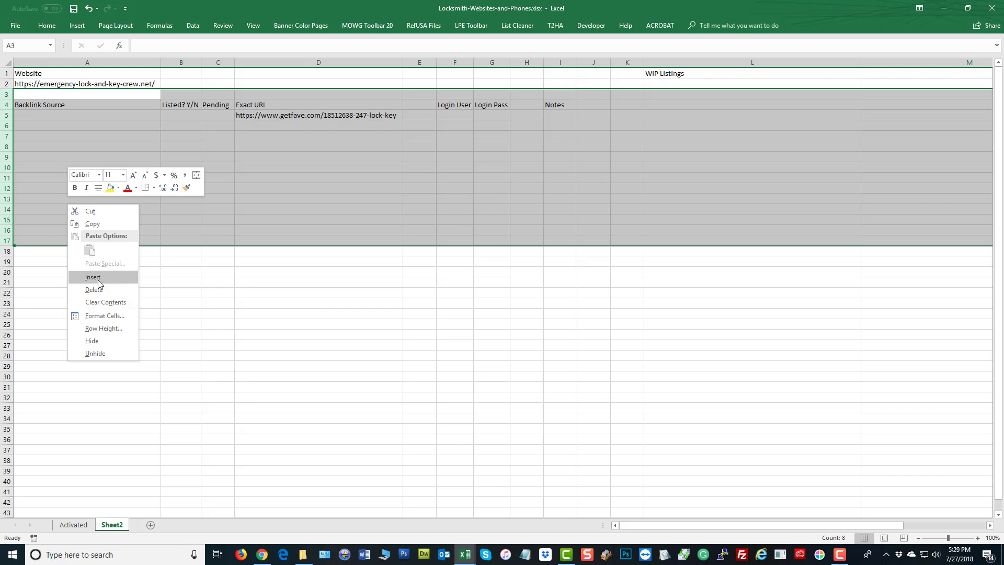
pyautogui.click(94, 277)
pyautogui.click(54, 94)
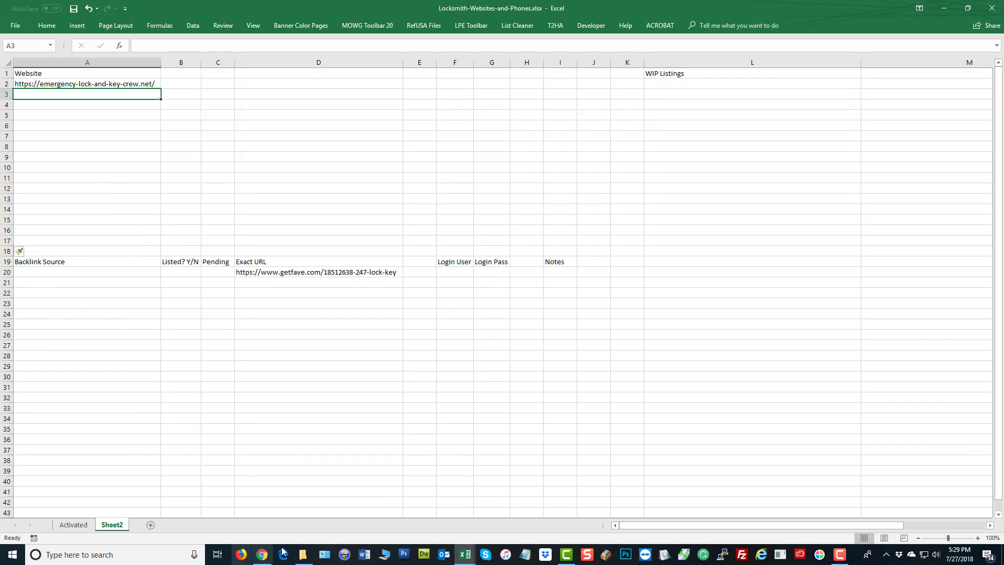
# Copy the 29 city subdomain links from the emergency-lock-and-key-crew sitemap into the Locksmith workbook
pyautogui.click(262, 555)
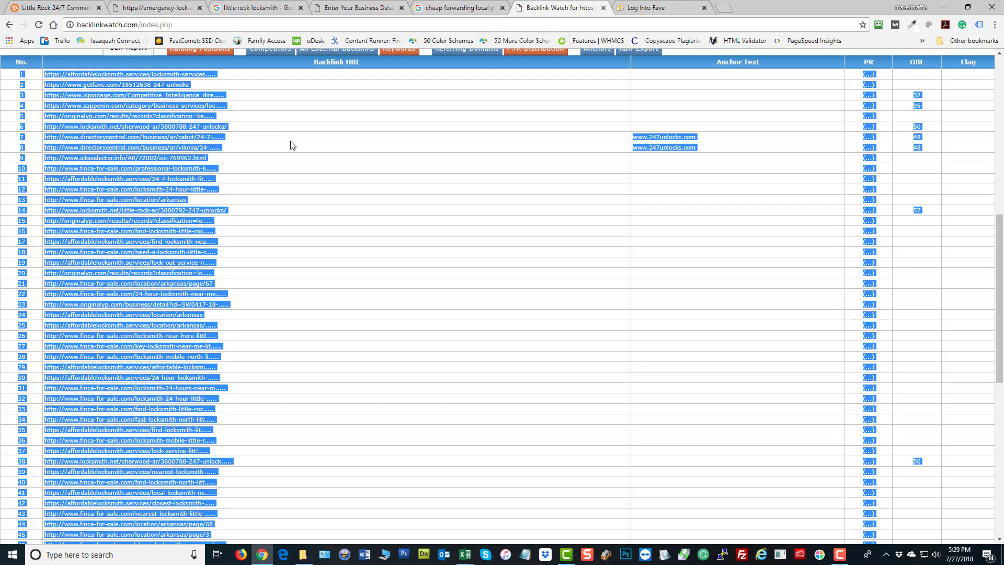
pyautogui.click(169, 8)
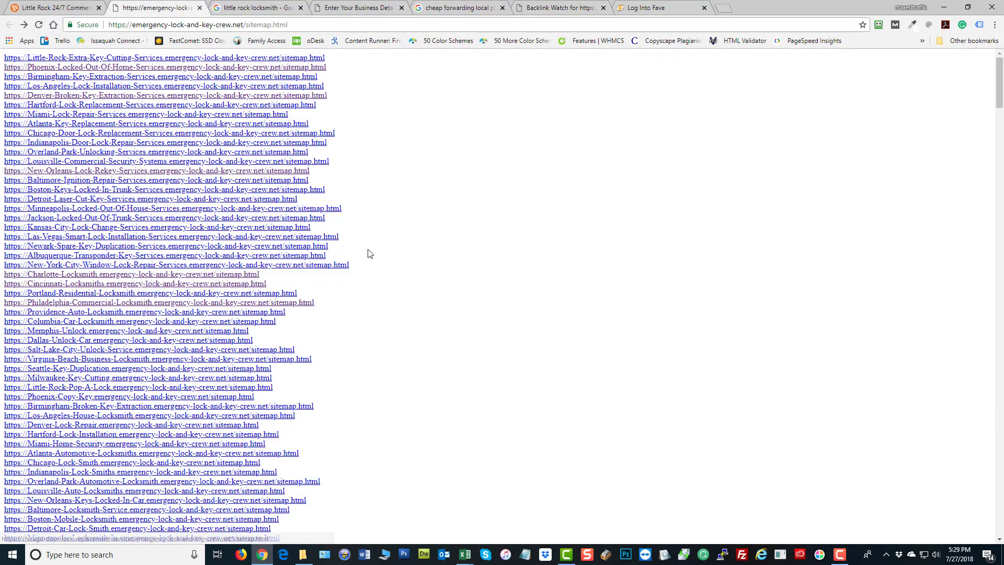
pyautogui.moveTo(283, 322); pyautogui.dragTo(3, 59)
pyautogui.hotkey('ctrl', 'c')
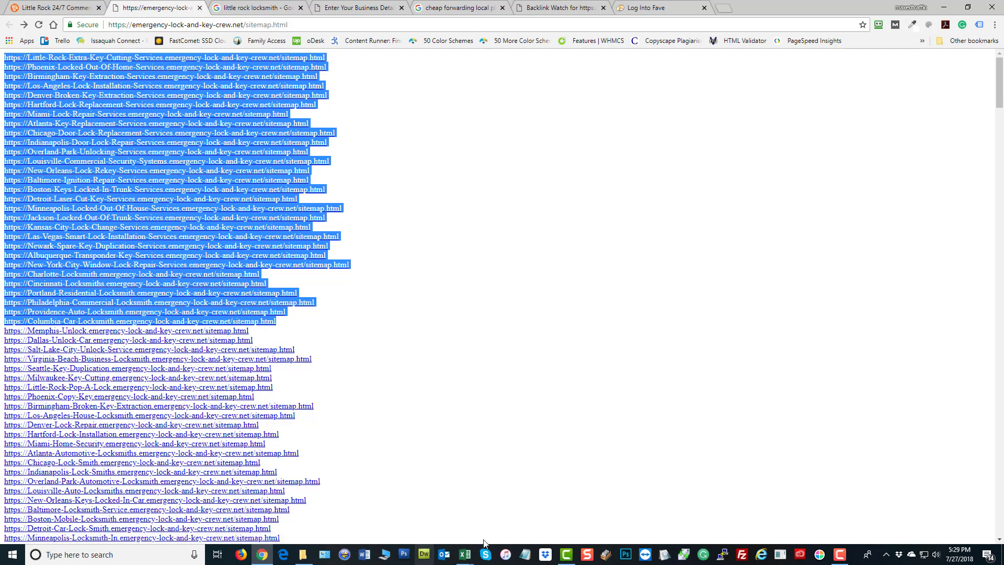
pyautogui.click(465, 555)
pyautogui.click(408, 512)
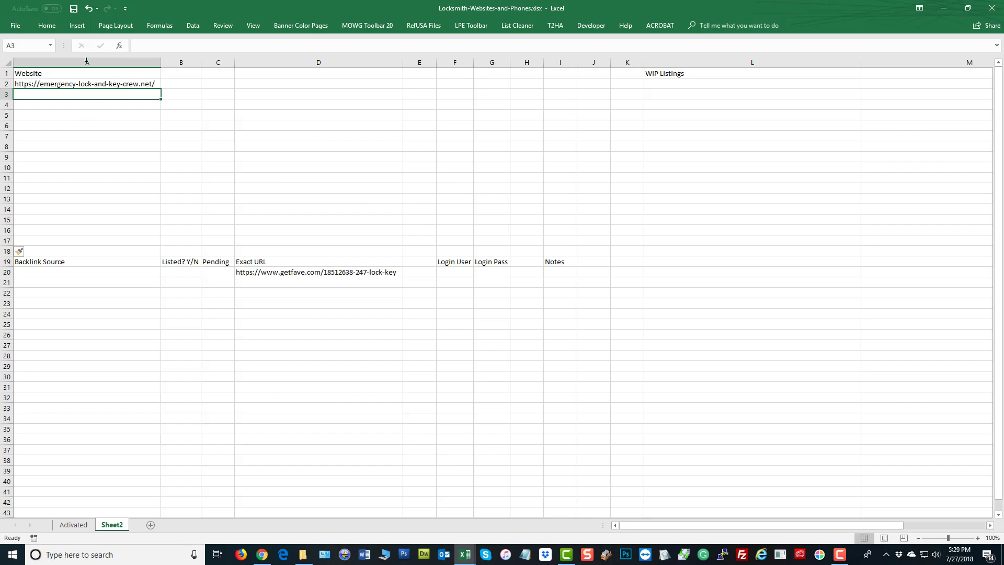
# Cancel the first paste and insert 14 blank rows at rows 19–32 above Backlink Source
pyautogui.rightClick(72, 92)
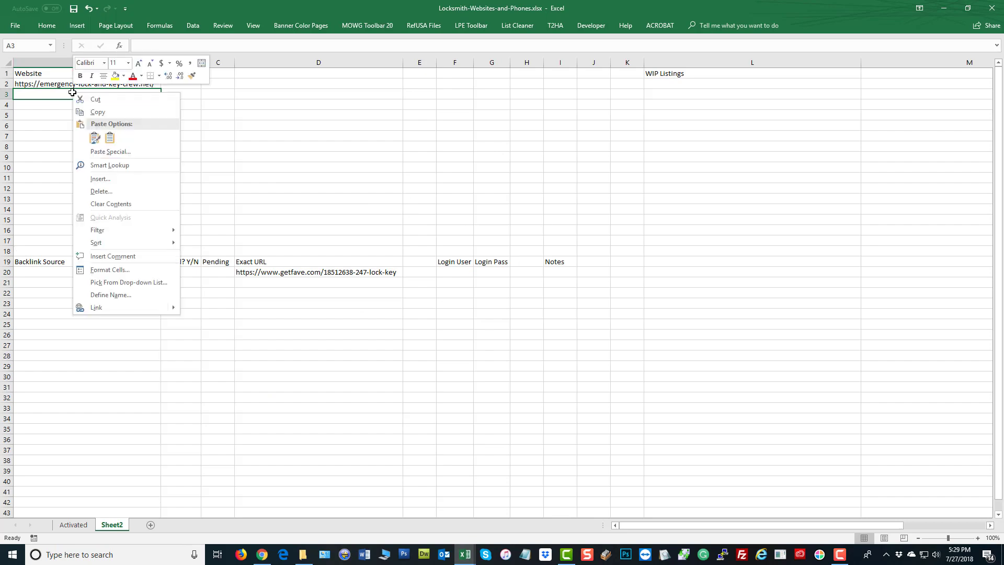
pyautogui.click(108, 137)
pyautogui.press('Escape')
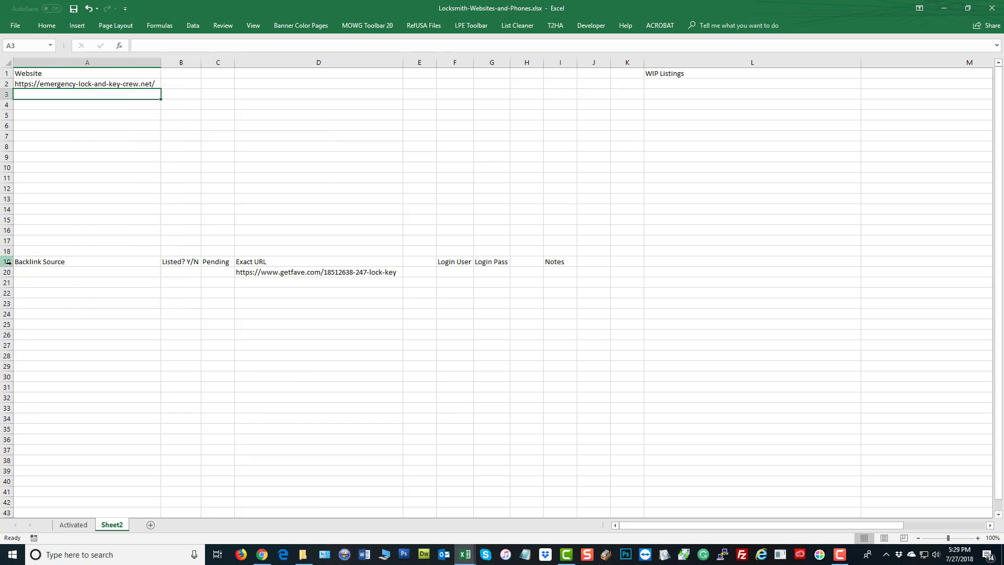
pyautogui.moveTo(4, 261); pyautogui.dragTo(7, 396)
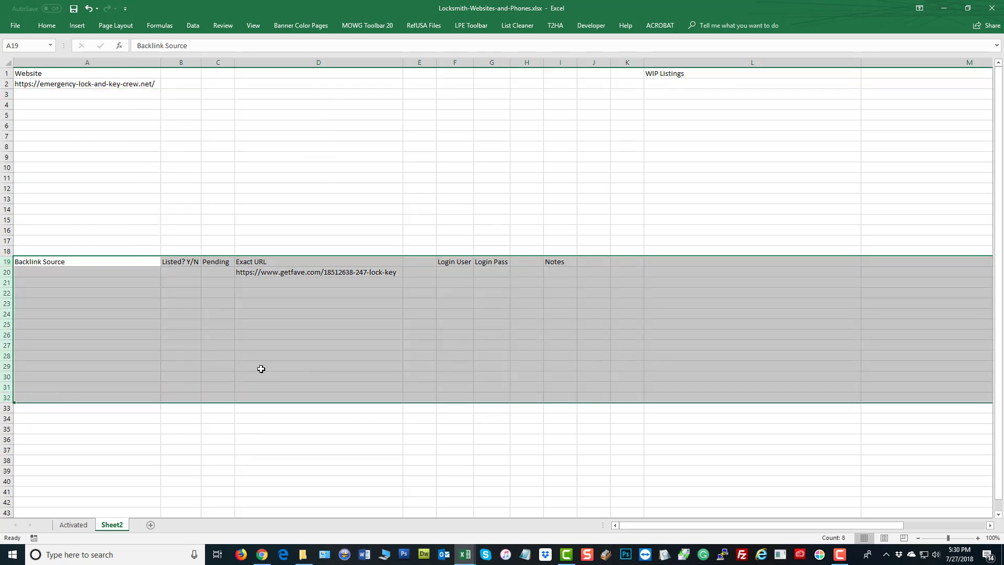
pyautogui.rightClick(262, 369)
pyautogui.click(307, 443)
pyautogui.click(123, 169)
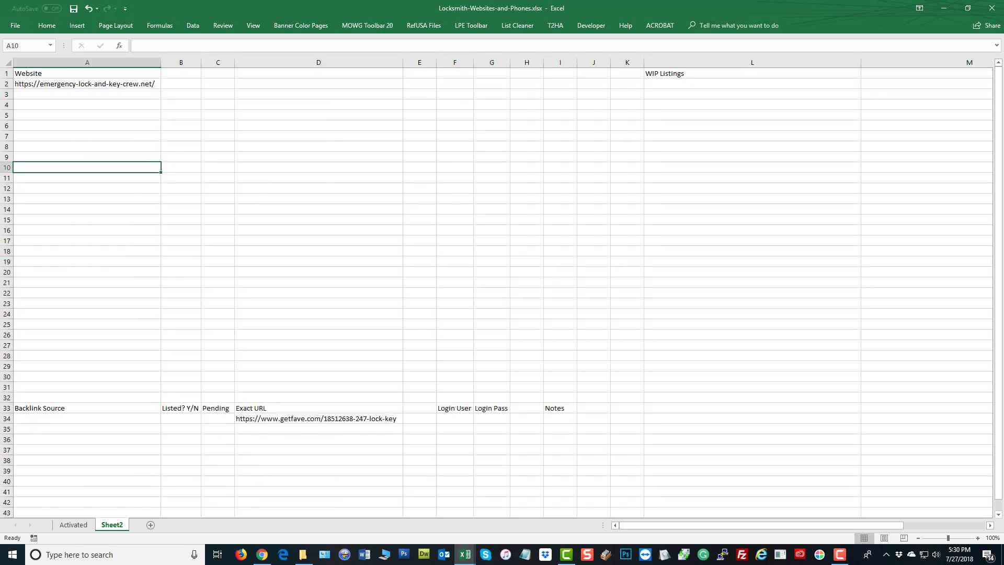
# Paste the 29 sitemap URLs into A3:A31 matching destination formatting and autofit column A
pyautogui.rightClick(96, 90)
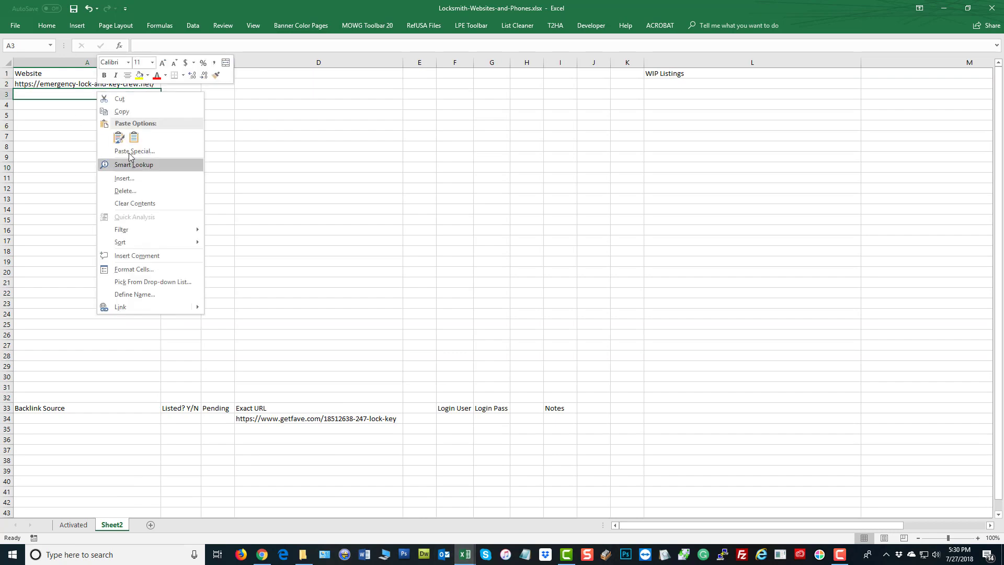
pyautogui.click(134, 137)
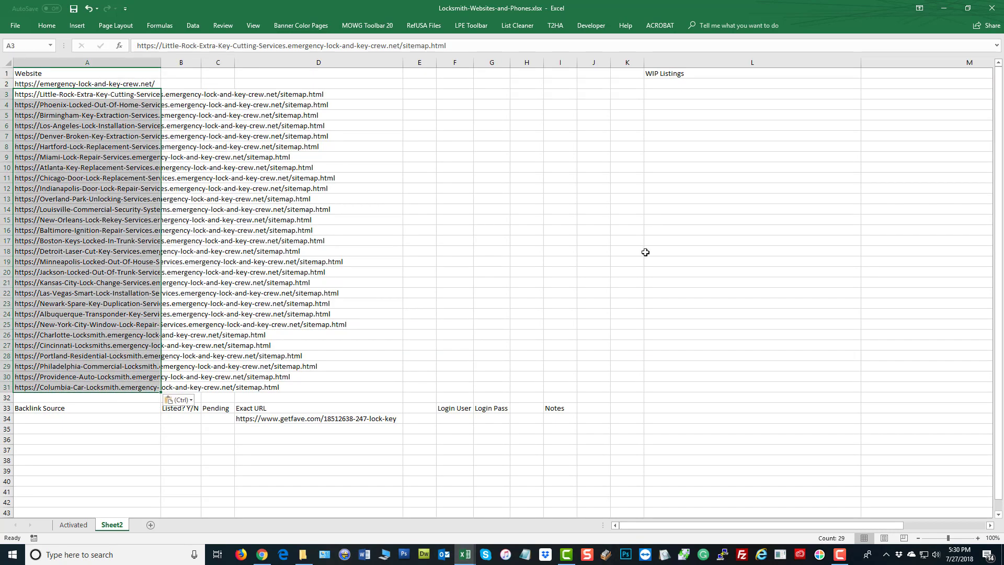
pyautogui.doubleClick(163, 58)
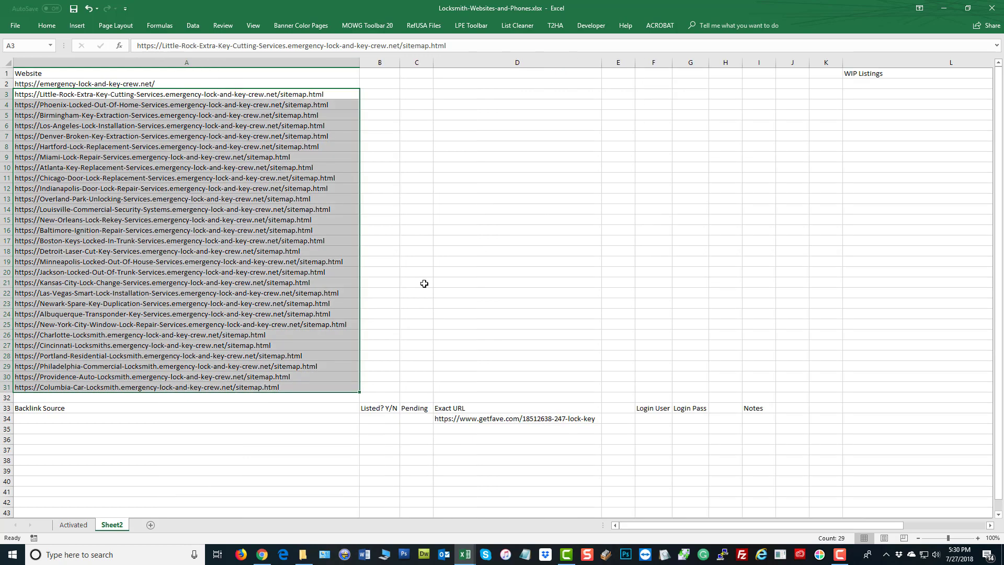
pyautogui.click(242, 154)
pyautogui.moveTo(261, 95); pyautogui.dragTo(250, 388)
# Replace '/sitemap.html' with nothing across all 29 URLs and narrow column A
pyautogui.hotkey('ctrl', 'h')
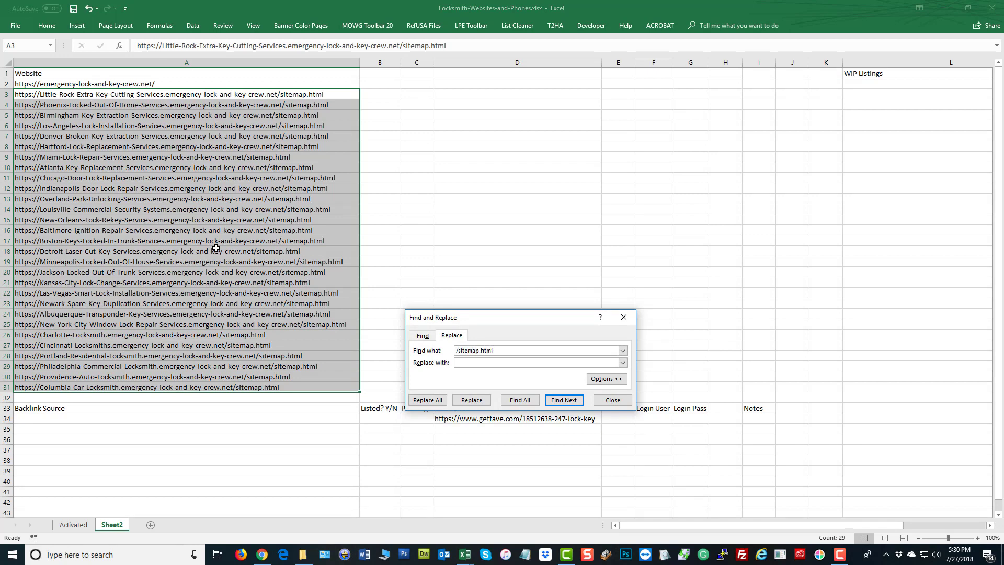
pyautogui.click(426, 401)
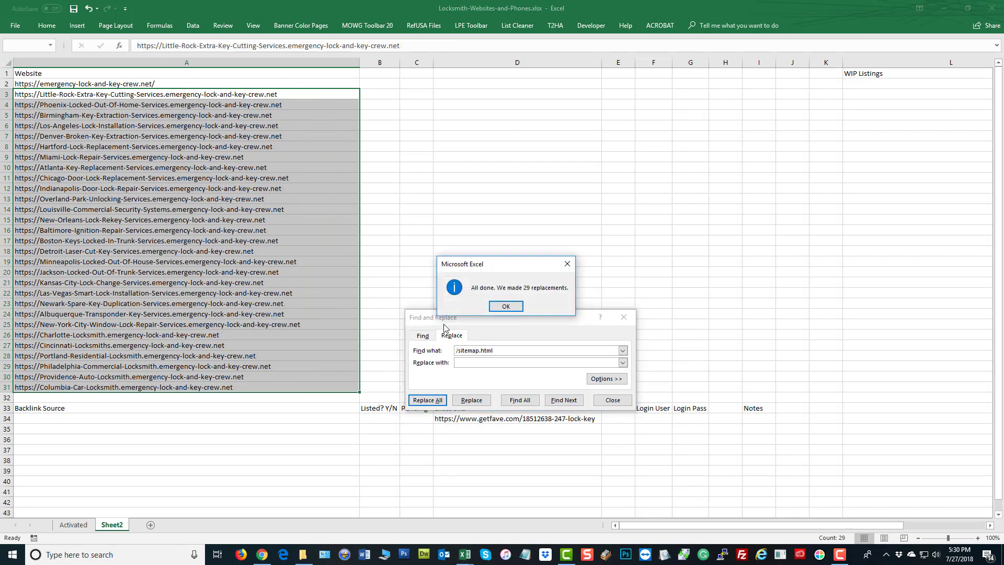
pyautogui.click(505, 306)
pyautogui.click(612, 400)
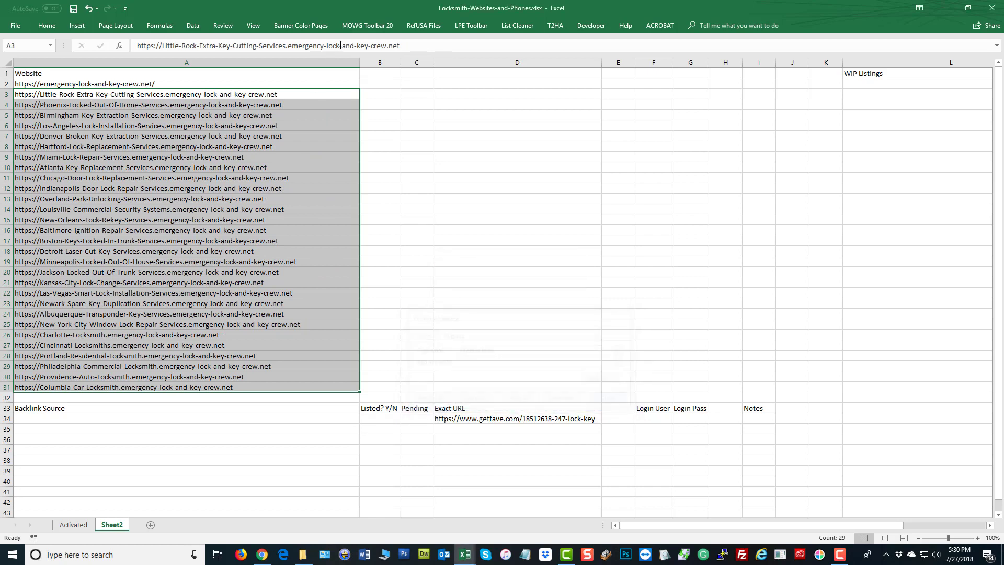
pyautogui.moveTo(359, 59); pyautogui.dragTo(312, 58)
pyautogui.click(148, 428)
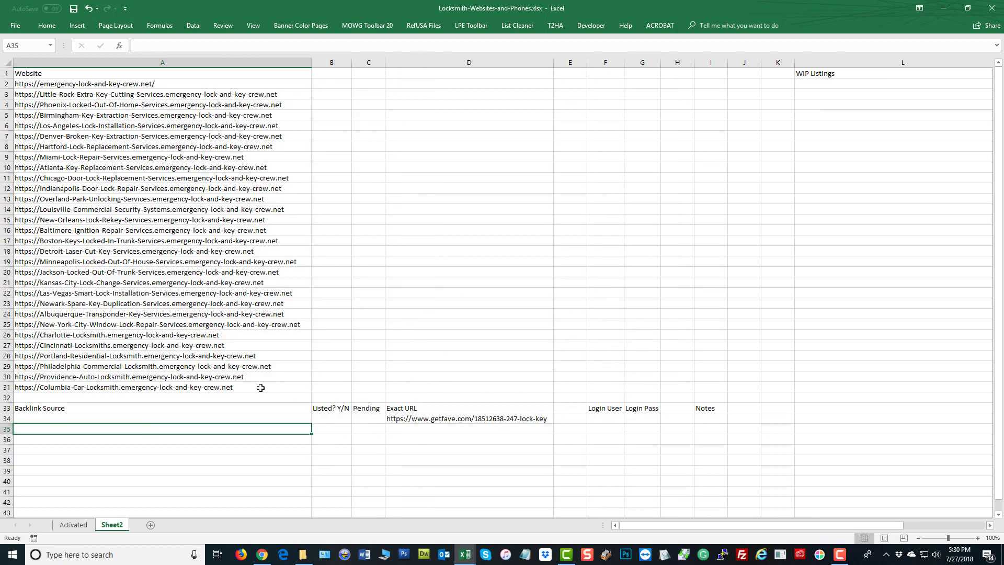
# Delete A2's trailing slash, remove its hyperlink, and save the workbook
pyautogui.click(184, 87)
pyautogui.doubleClick(185, 83)
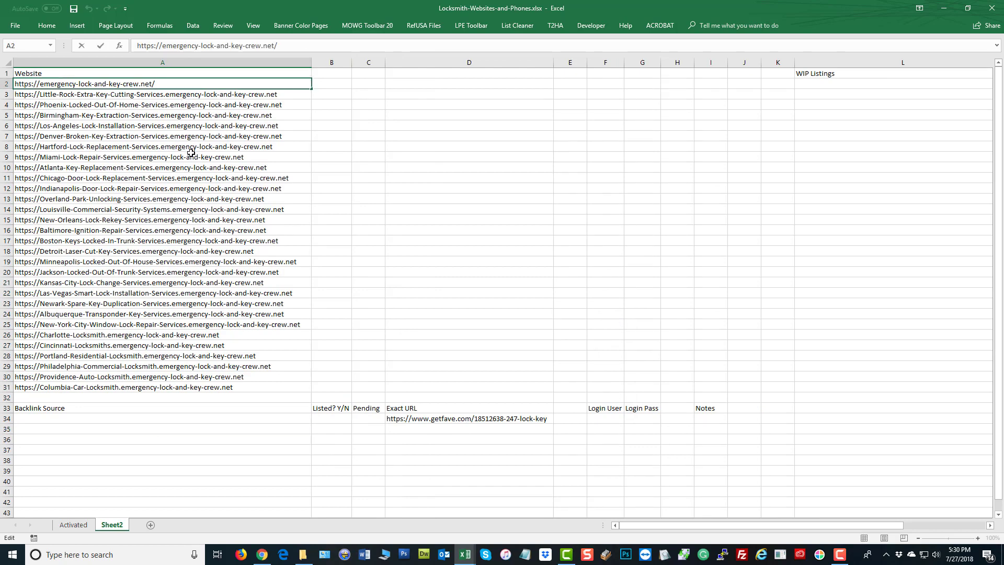
pyautogui.press('BackSpace')
pyautogui.click(475, 200)
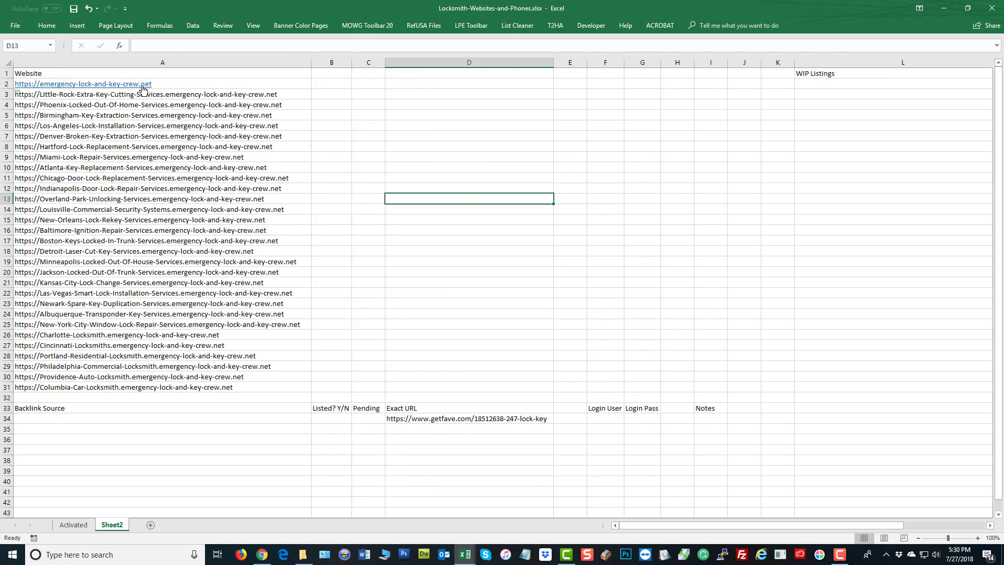
pyautogui.rightClick(143, 89)
pyautogui.click(196, 339)
pyautogui.click(146, 197)
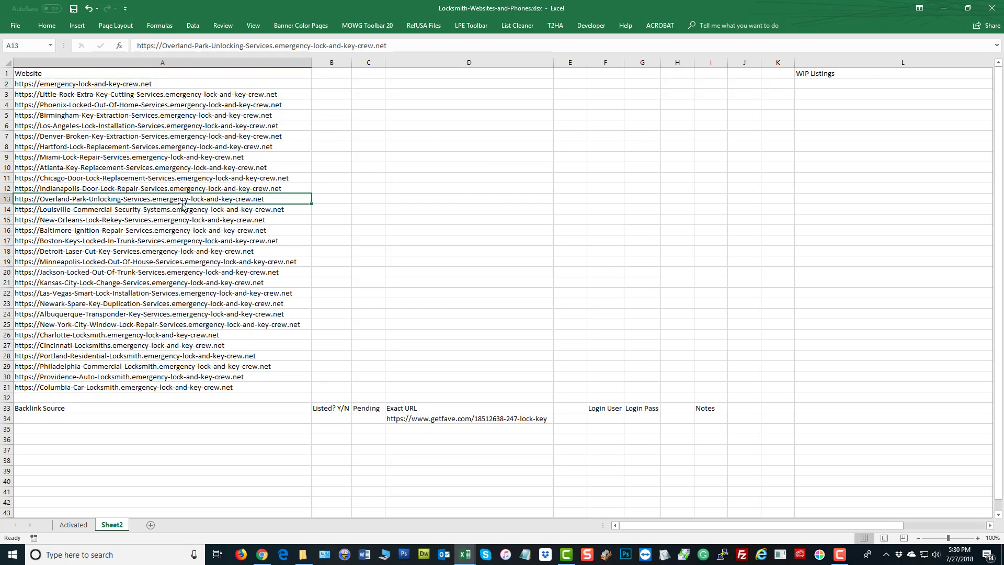
pyautogui.click(73, 8)
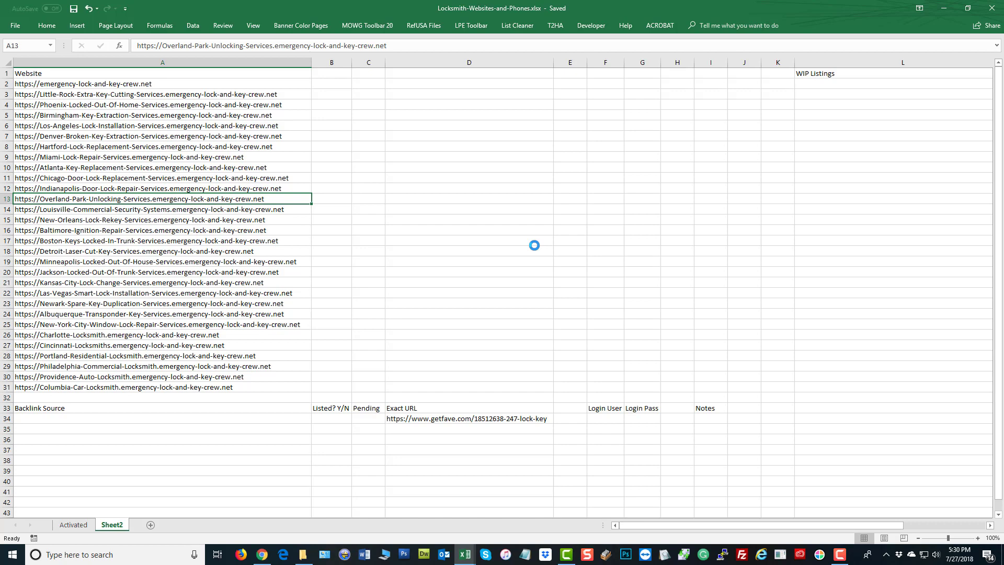
# Scroll through the emergency-lock-and-key-crew.net homepage in Chrome and return to the top
pyautogui.click(262, 554)
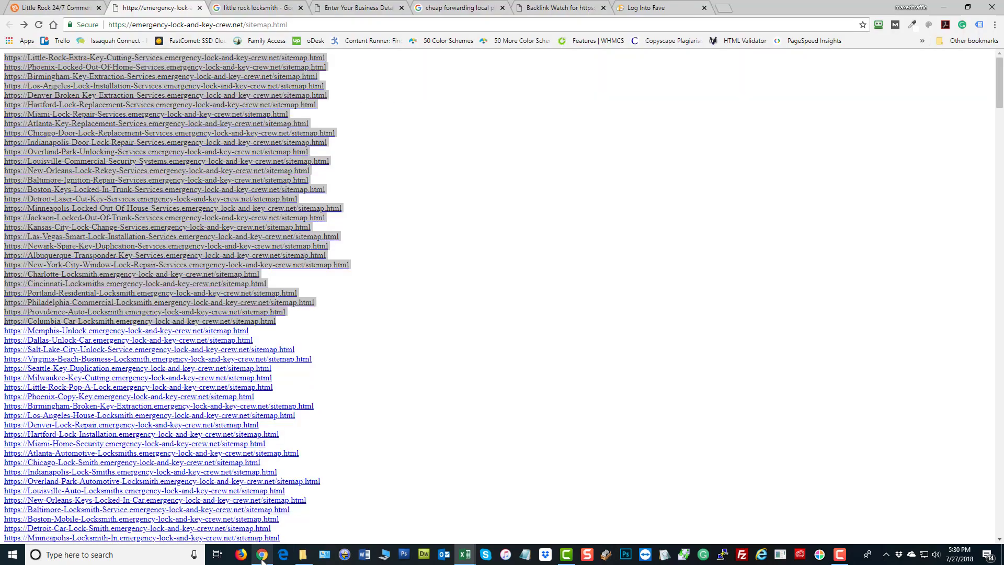
pyautogui.click(73, 8)
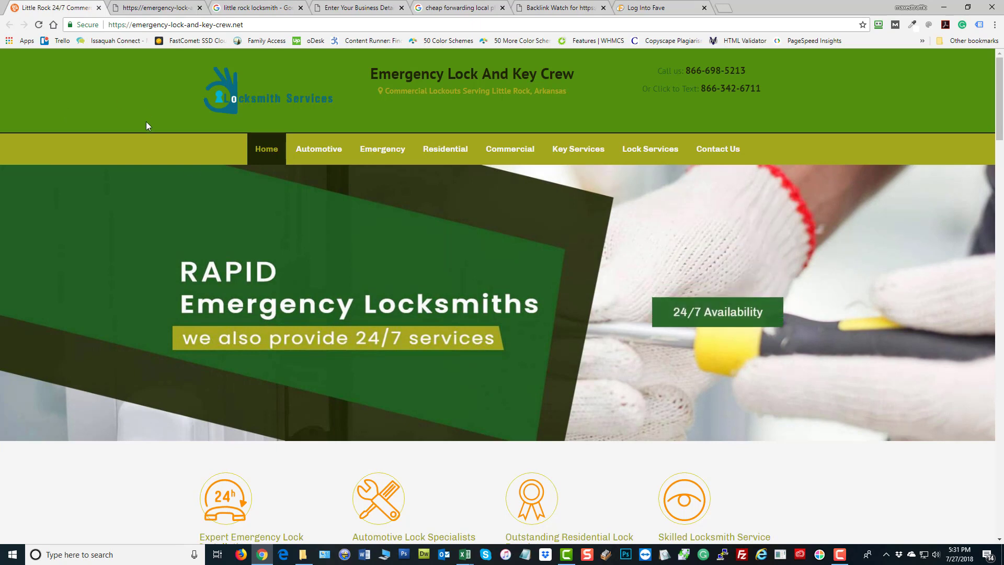
pyautogui.moveTo(340, 156)
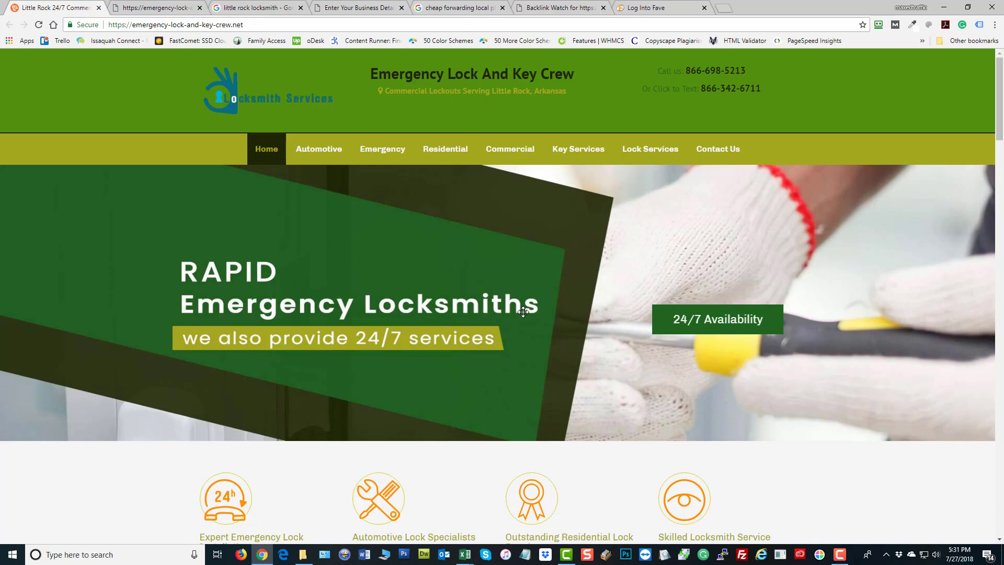
pyautogui.scroll(-15, 296, 301)
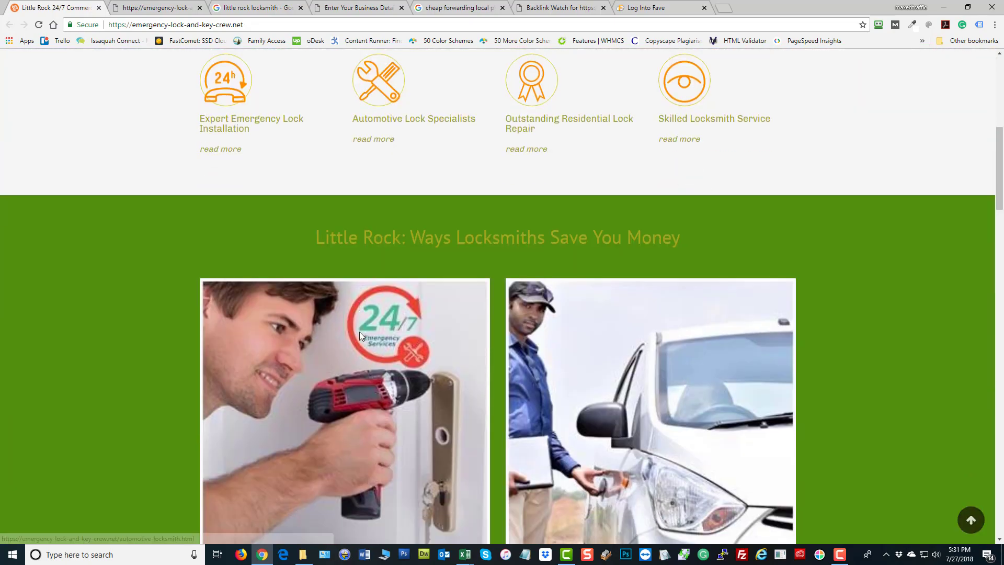
pyautogui.scroll(-20, 360, 334)
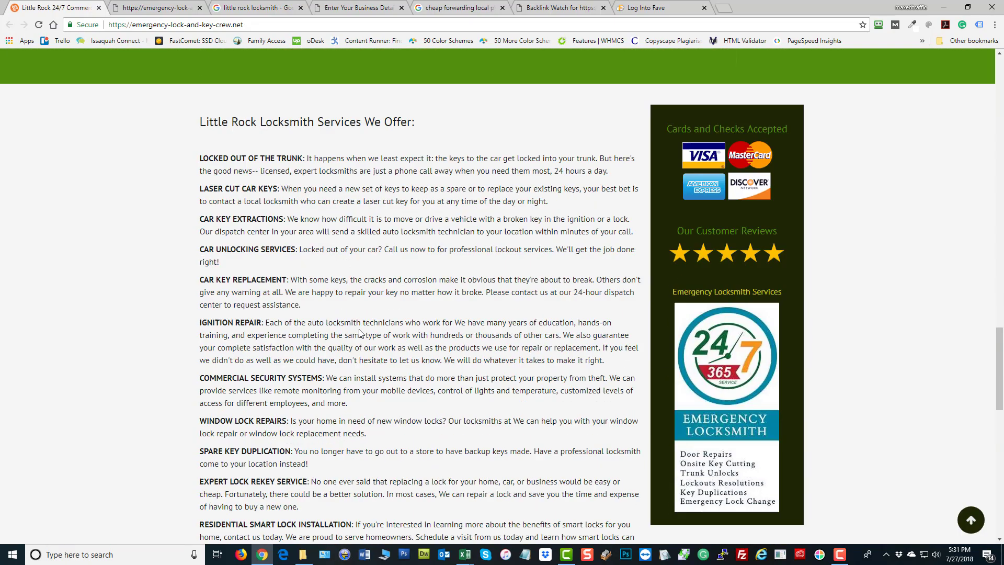
pyautogui.scroll(20, 360, 334)
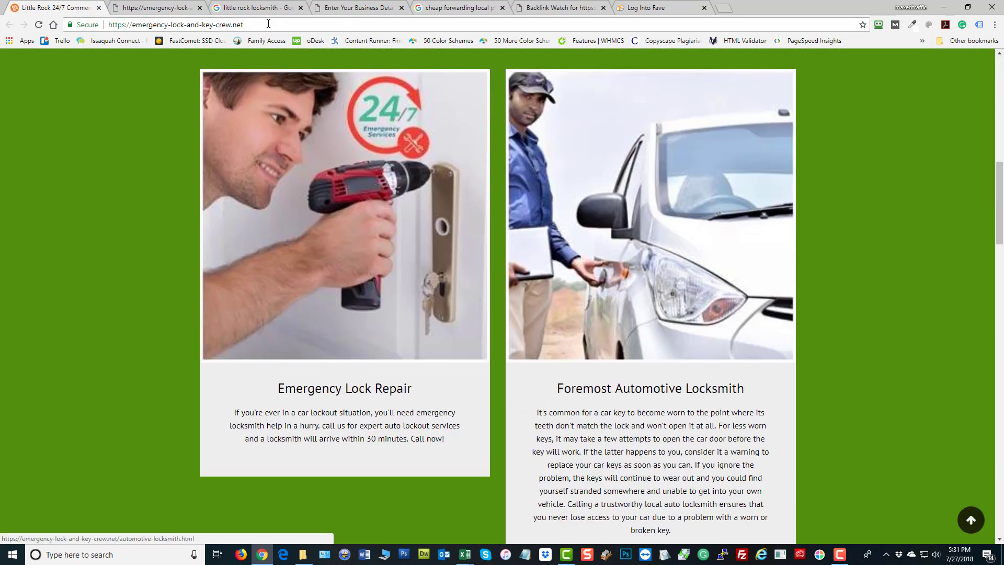
pyautogui.click(268, 24)
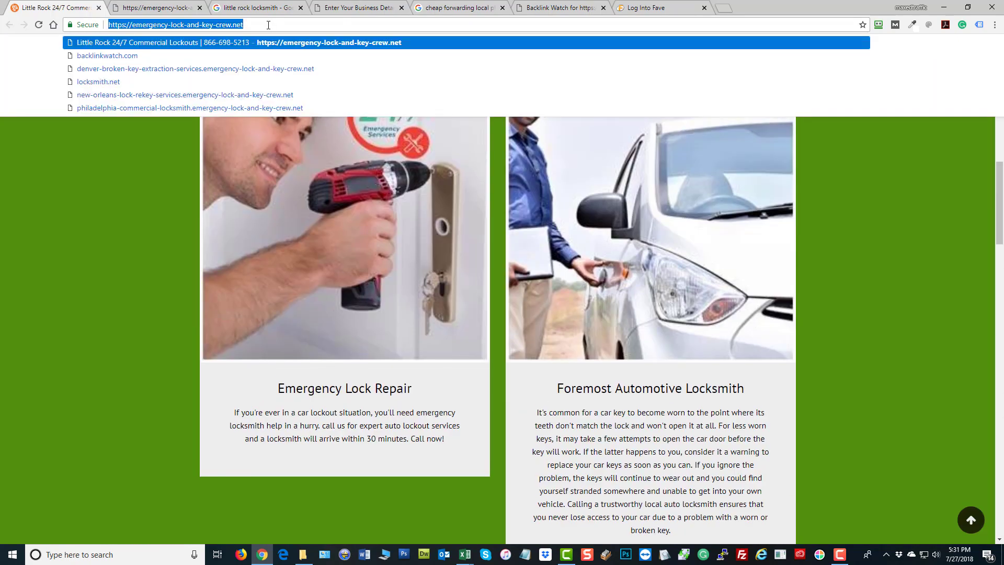
pyautogui.click(132, 284)
pyautogui.scroll(10, 820, 305)
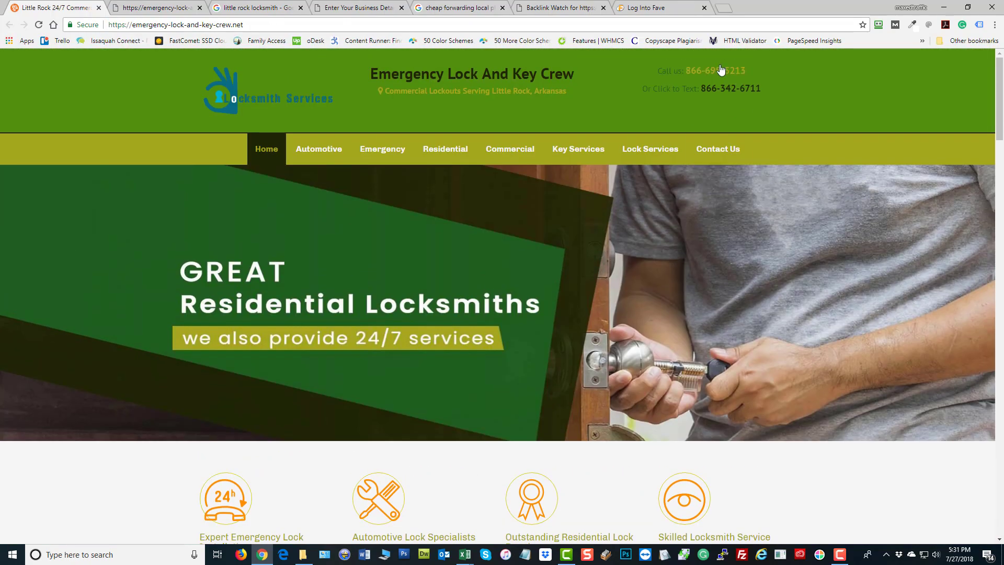